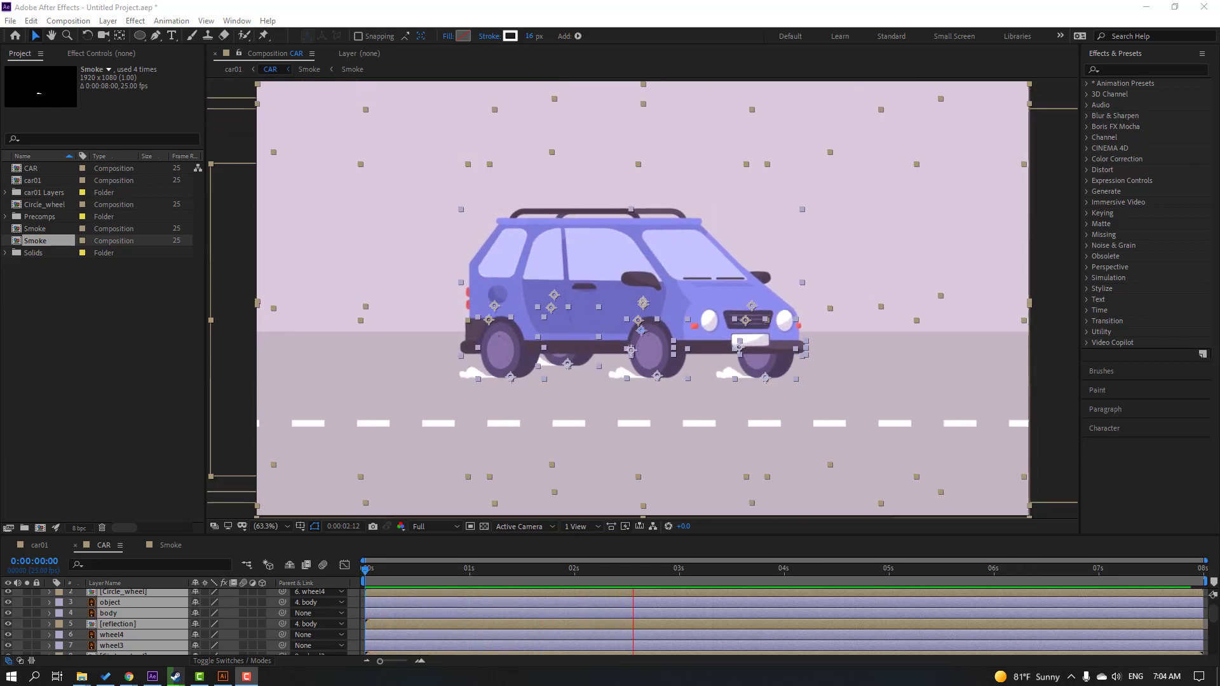
{"action": "key", "text": "shift+comma"}
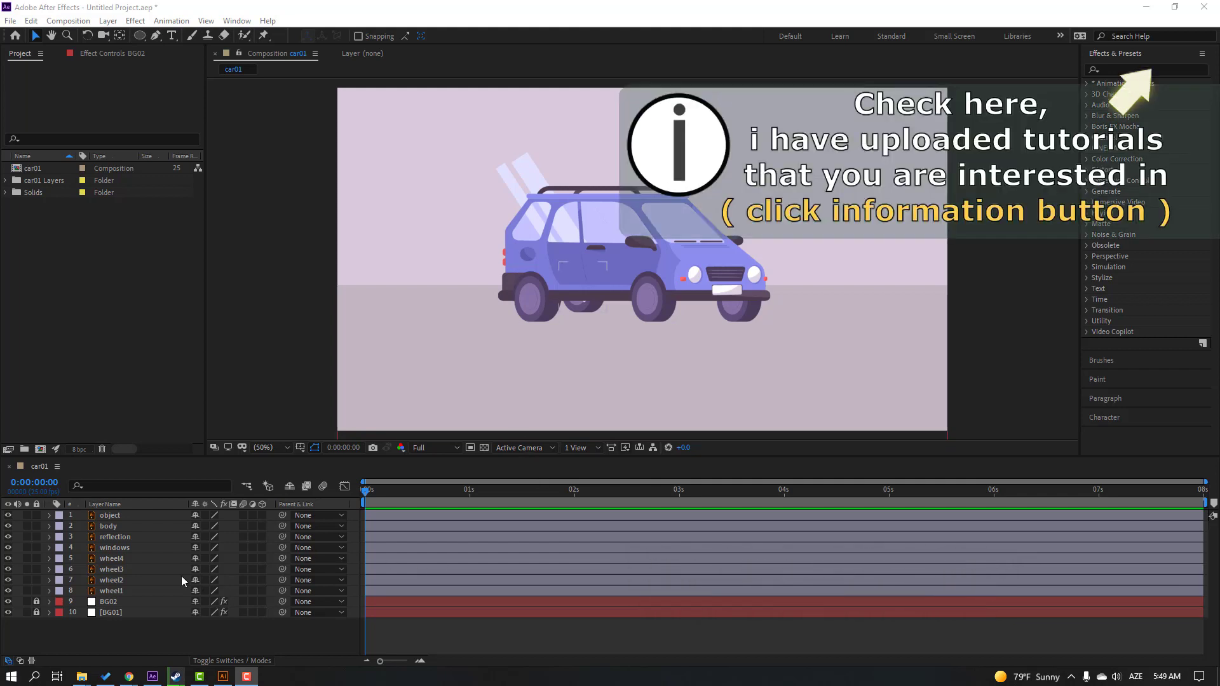
Step: Move the body layer's anchor point straight down to the lower edge of the car body
{"action": "left_click", "coordinate": [112, 527]}
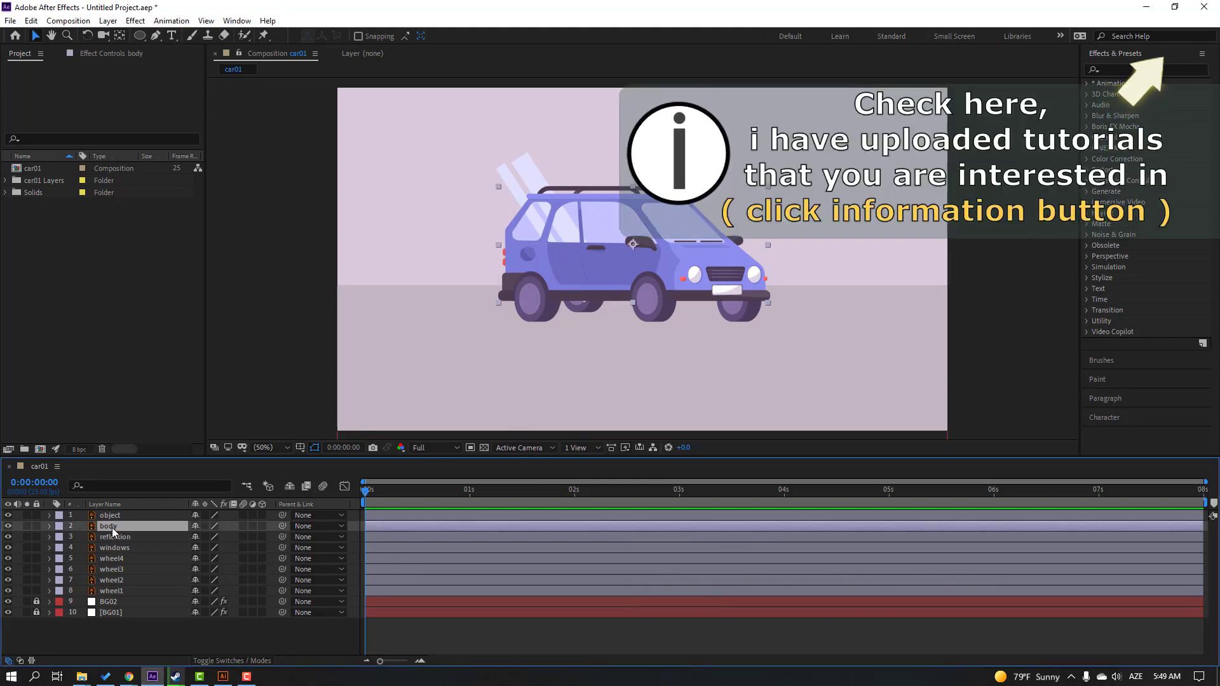
{"action": "left_click", "coordinate": [119, 36]}
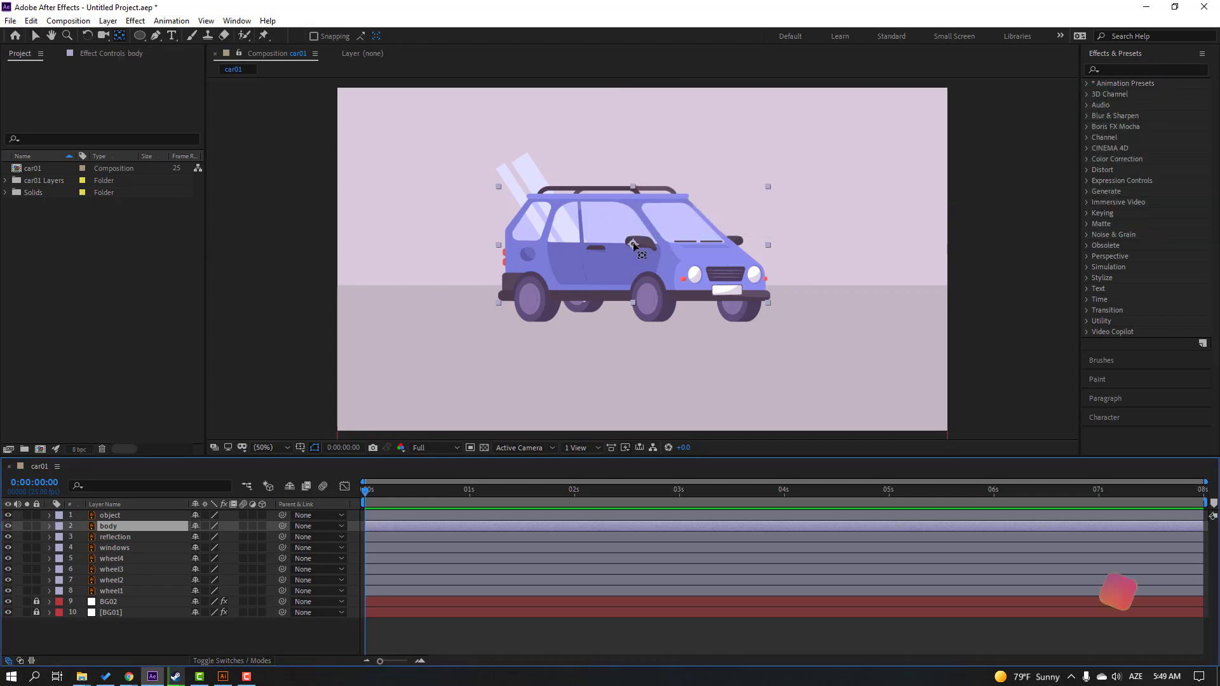
{"action": "left_click", "coordinate": [633, 242]}
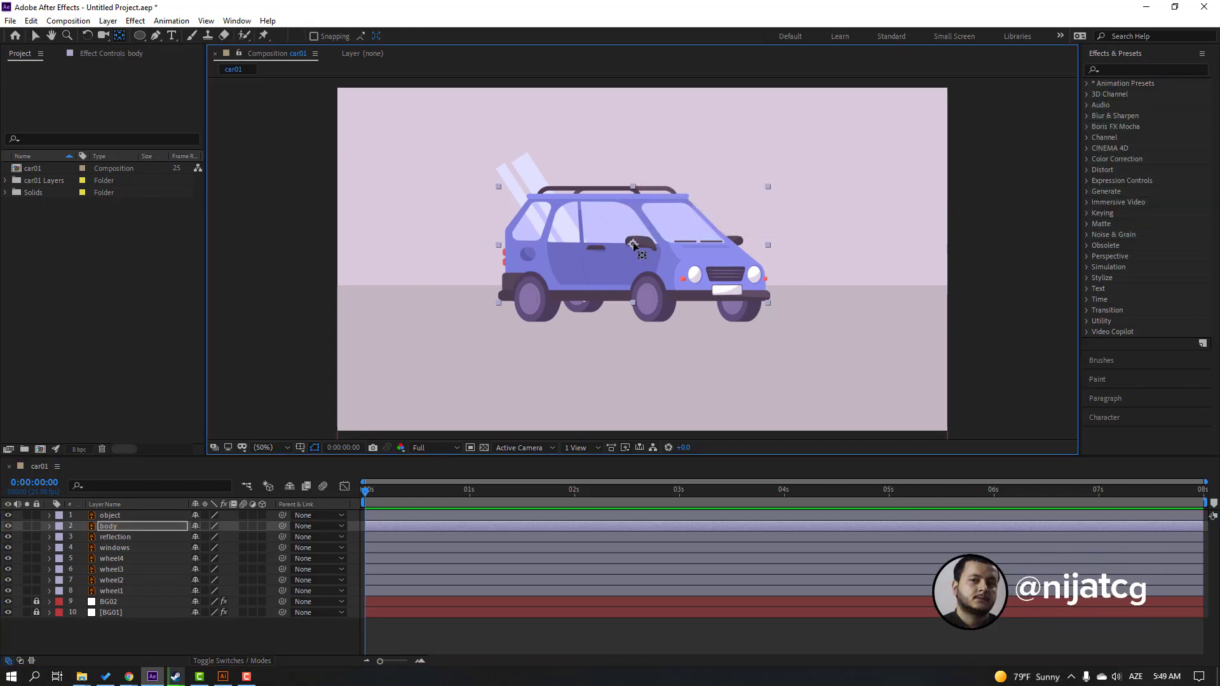
{"action": "left_click_drag", "start_coordinate": [633, 242], "coordinate": [634, 298]}
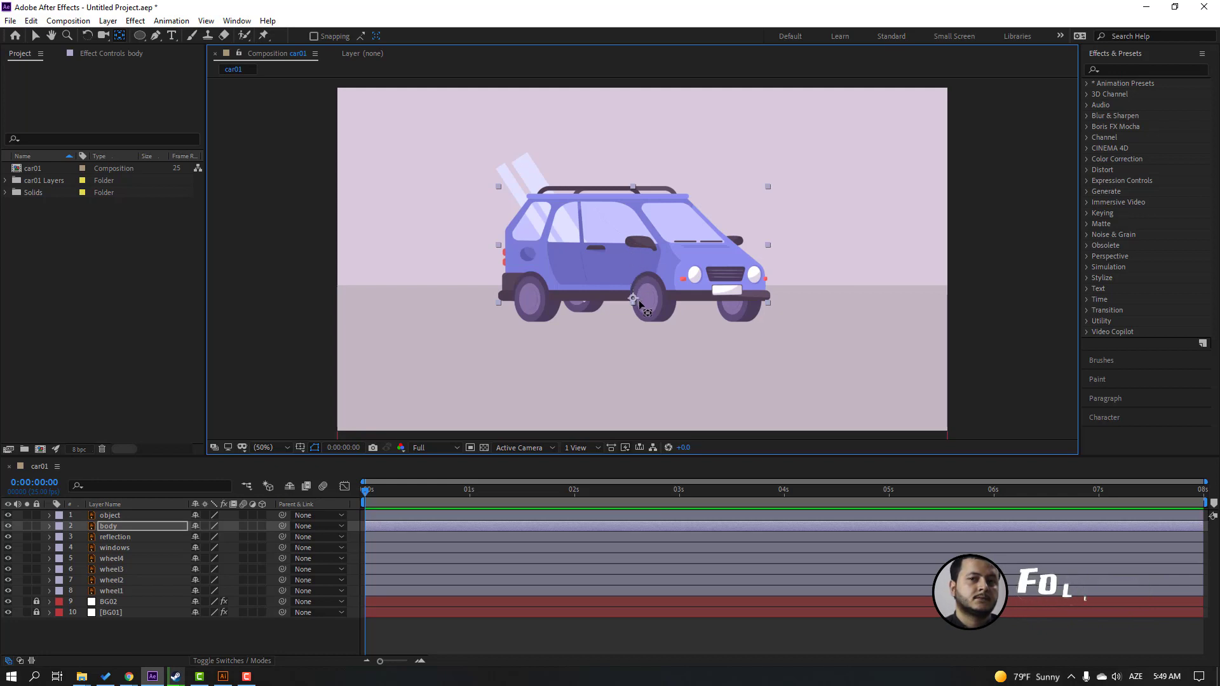
{"action": "left_click", "coordinate": [35, 35]}
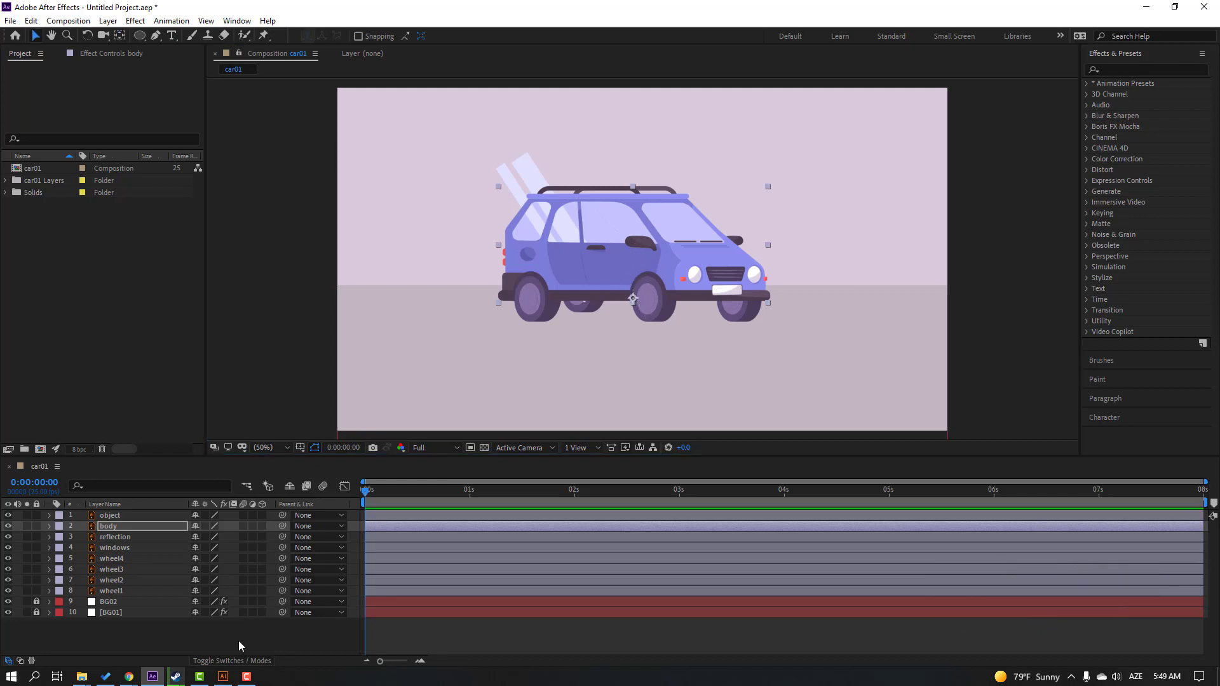
Step: Solo the four wheel layers, wheel4 through wheel1
{"action": "left_click", "coordinate": [120, 560]}
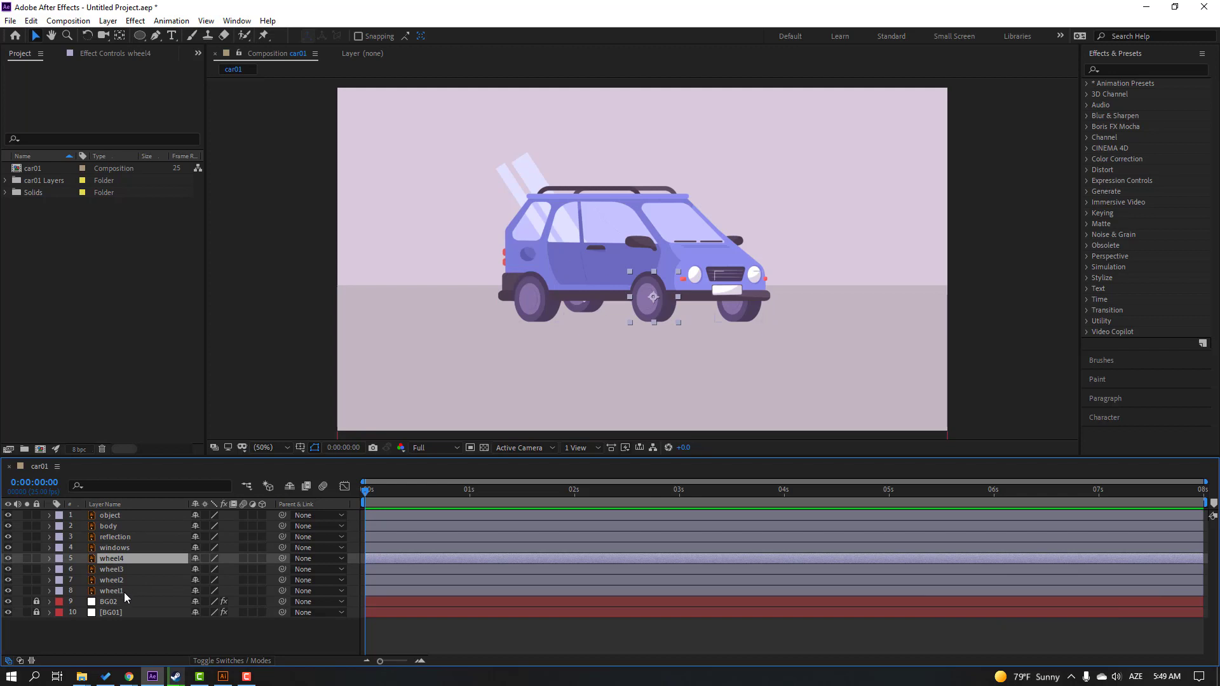
{"action": "left_click", "coordinate": [124, 590], "text": "shift"}
{"action": "left_click_drag", "start_coordinate": [27, 558], "coordinate": [27, 590]}
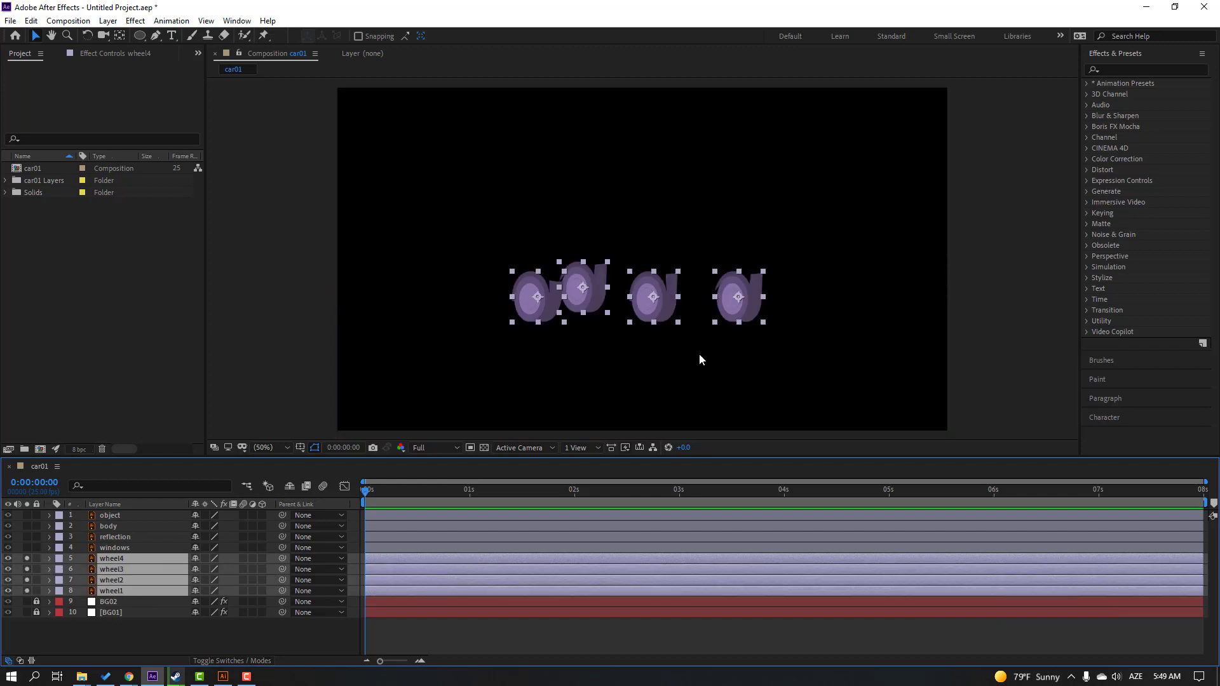
Step: Move the anchor points of the wheel1 and wheel4 layers down to the bottom of their tires
{"action": "scroll", "coordinate": [702, 349], "scroll_direction": "up", "scroll_amount": 2}
{"action": "left_click", "coordinate": [762, 279]}
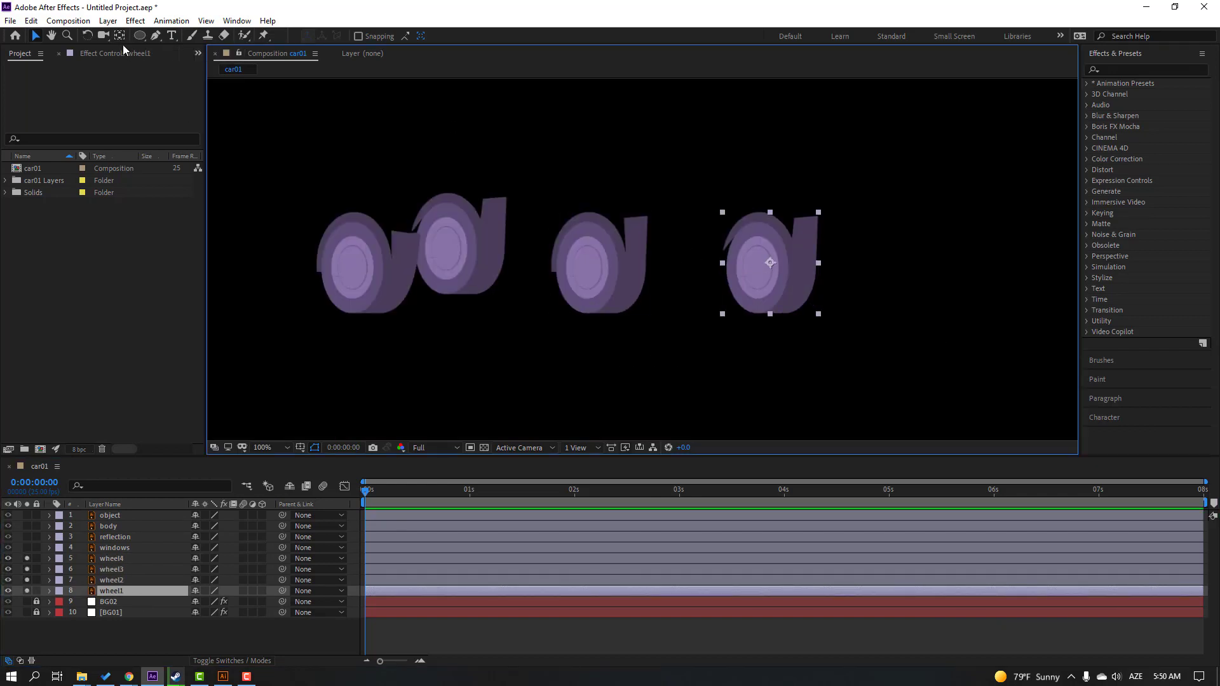
{"action": "key", "text": "y"}
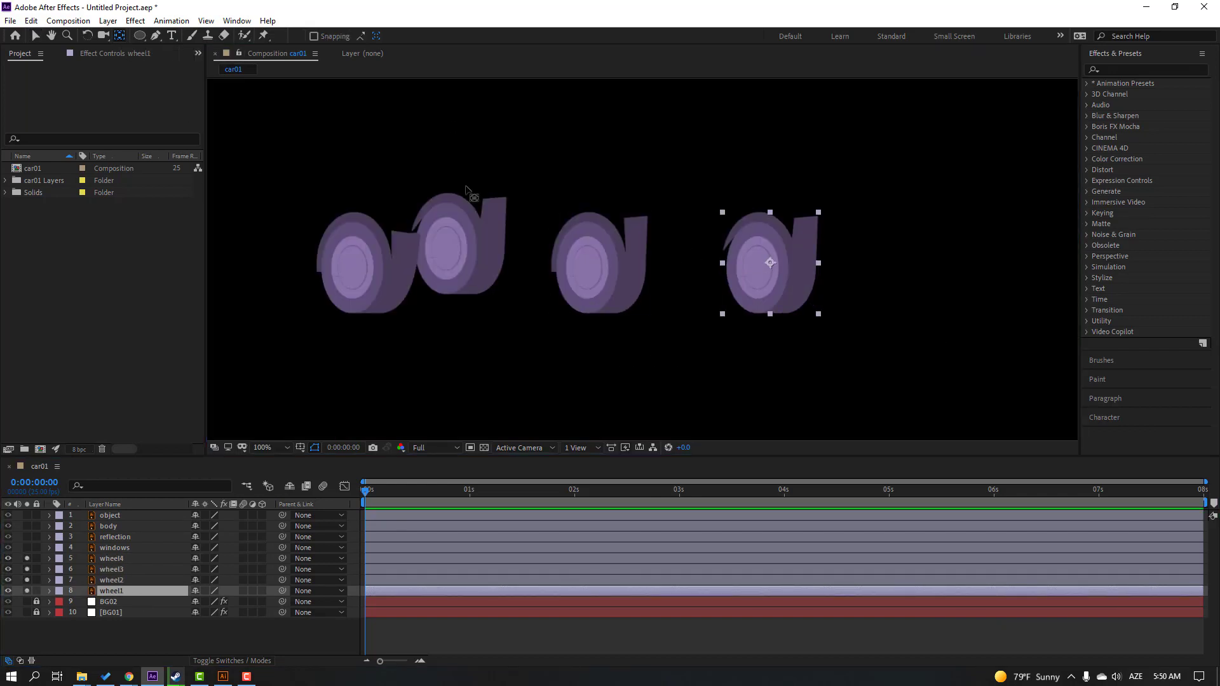
{"action": "left_click", "coordinate": [771, 266]}
{"action": "left_click_drag", "start_coordinate": [770, 265], "coordinate": [770, 312]}
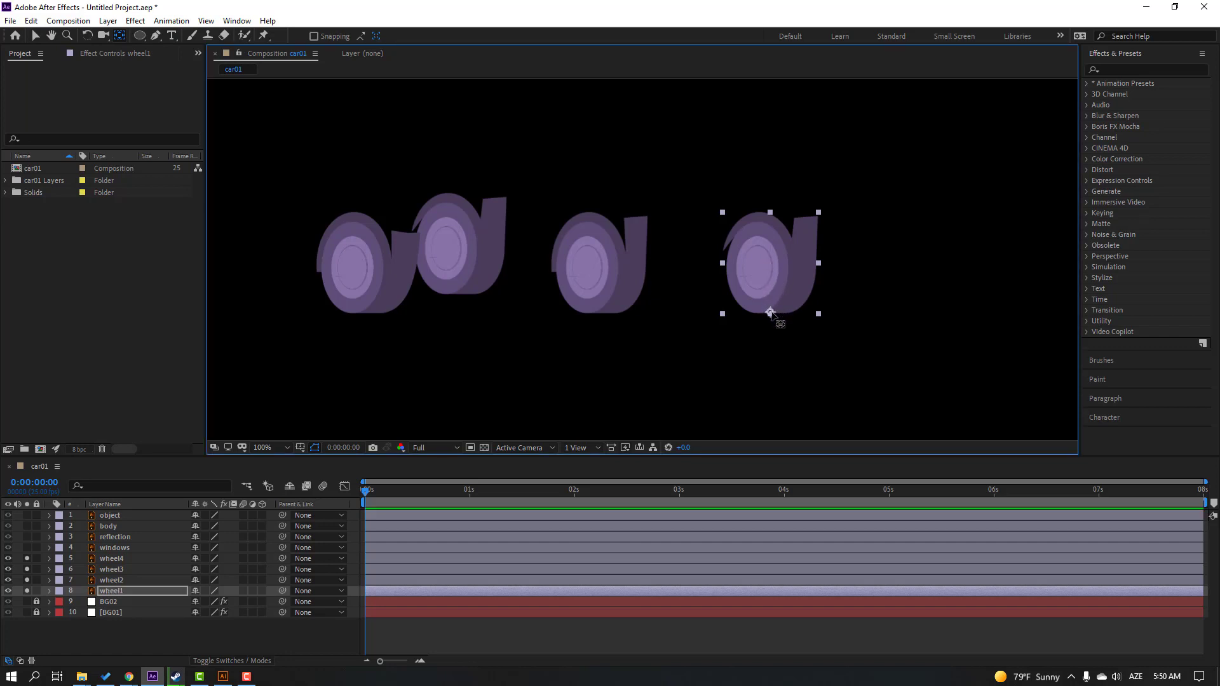
{"action": "left_click", "coordinate": [602, 266]}
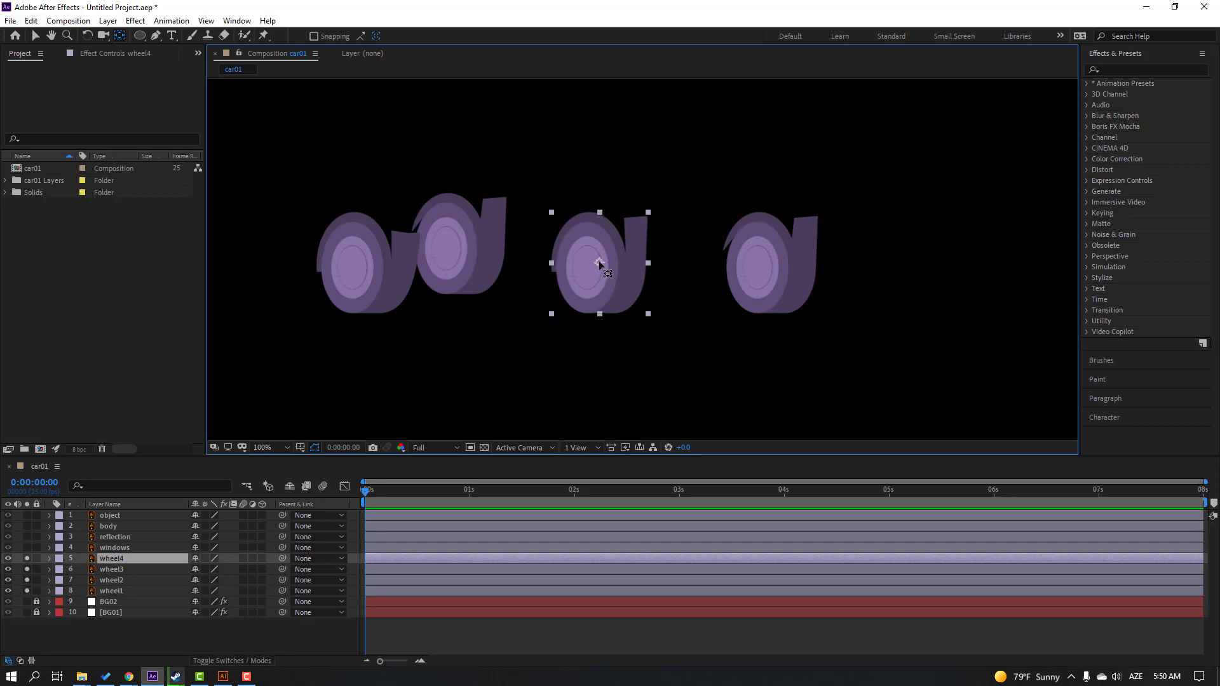
{"action": "left_click_drag", "start_coordinate": [600, 263], "coordinate": [599, 310]}
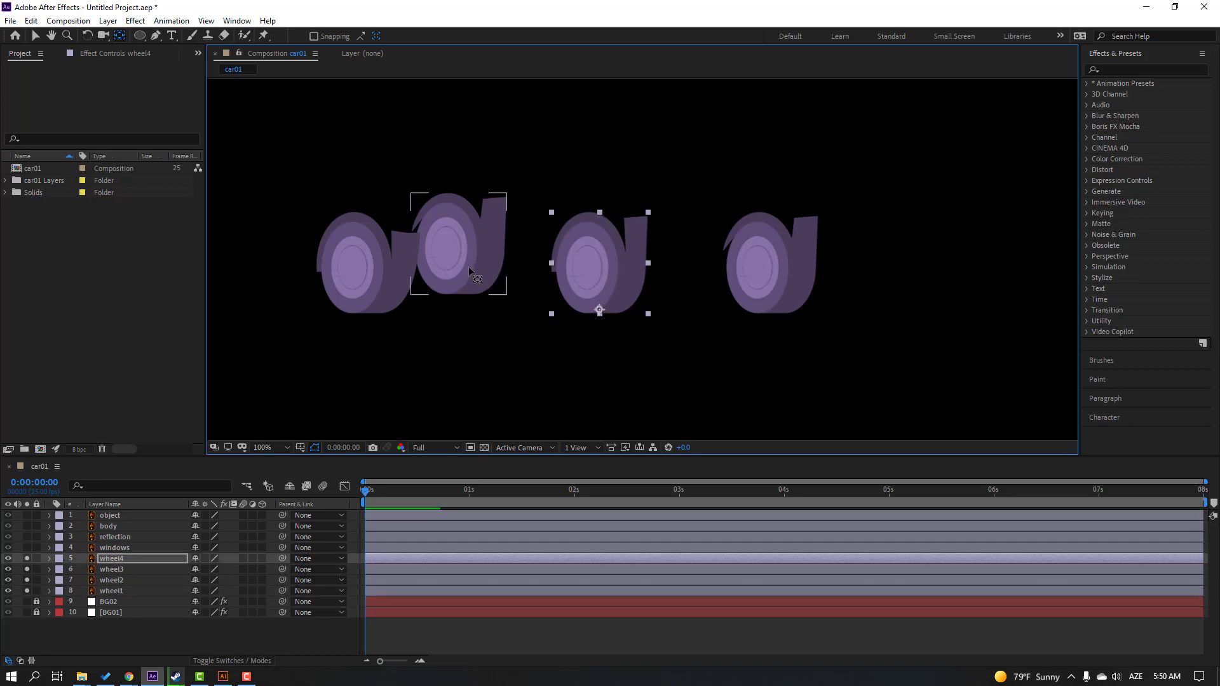
Step: Move the anchor points of the wheel2 and wheel3 layers to the bottom of their tires and unsolo all four wheels
{"action": "left_click", "coordinate": [465, 260]}
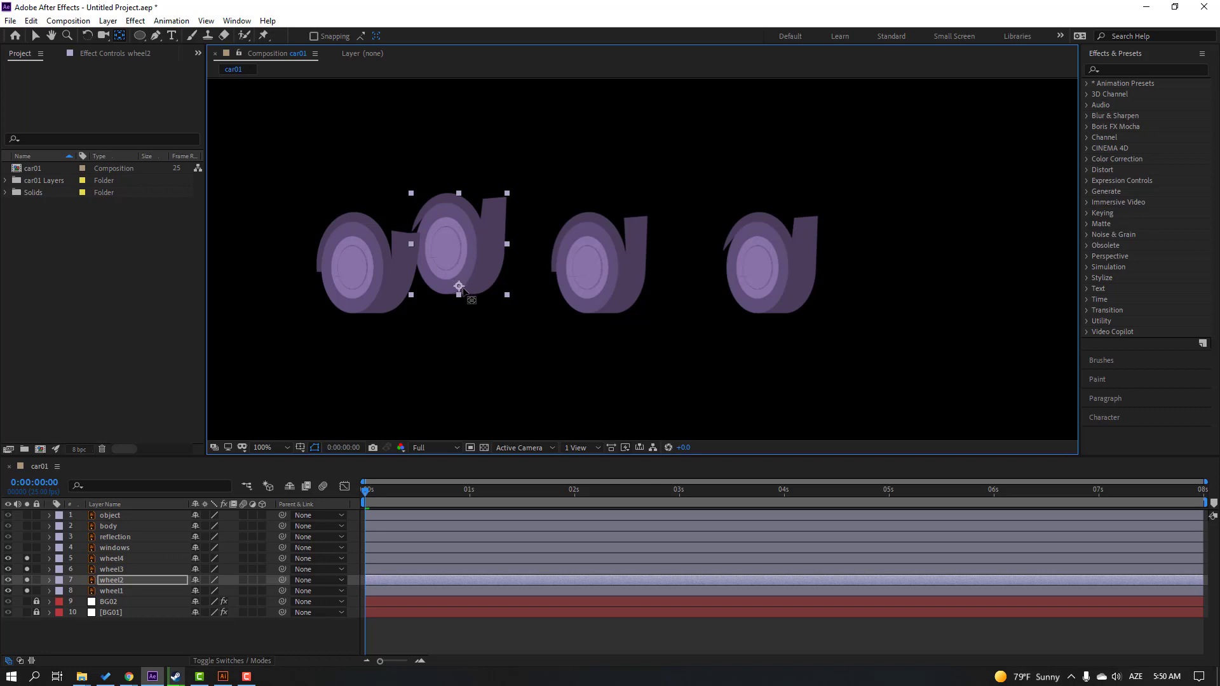
{"action": "left_click_drag", "start_coordinate": [459, 286], "coordinate": [458, 290]}
{"action": "left_click", "coordinate": [388, 272]}
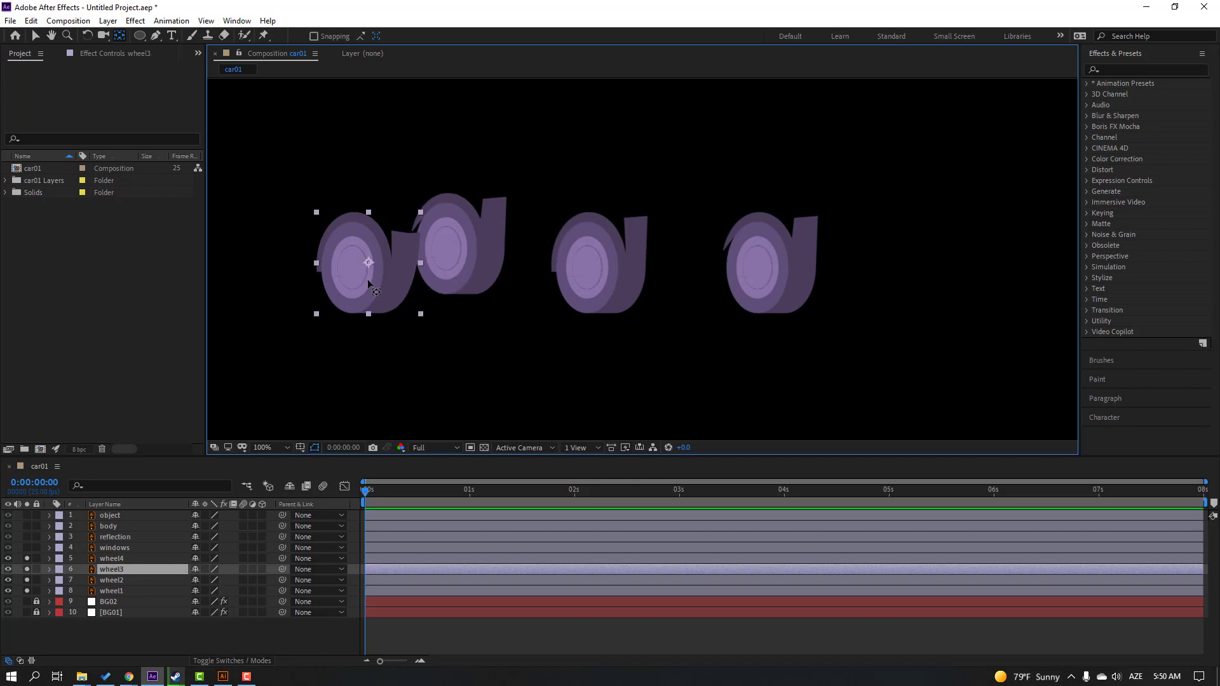
{"action": "left_click_drag", "start_coordinate": [369, 263], "coordinate": [367, 310]}
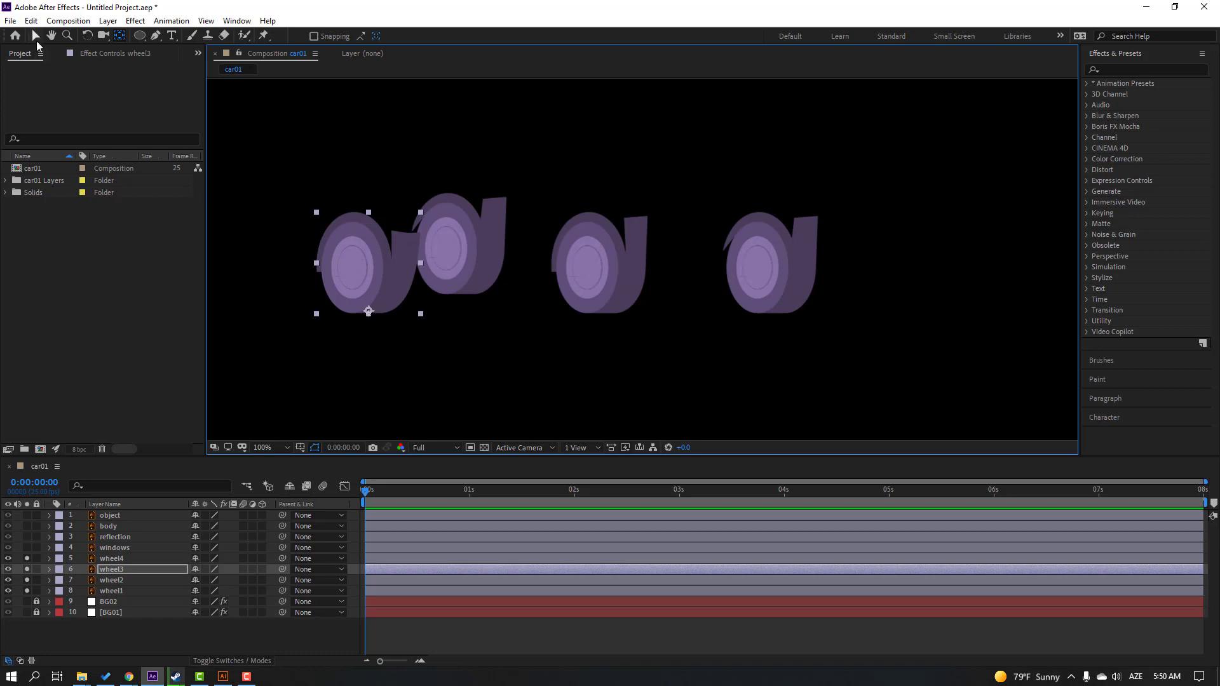
{"action": "left_click", "coordinate": [36, 39]}
{"action": "left_click_drag", "start_coordinate": [26, 558], "coordinate": [26, 590]}
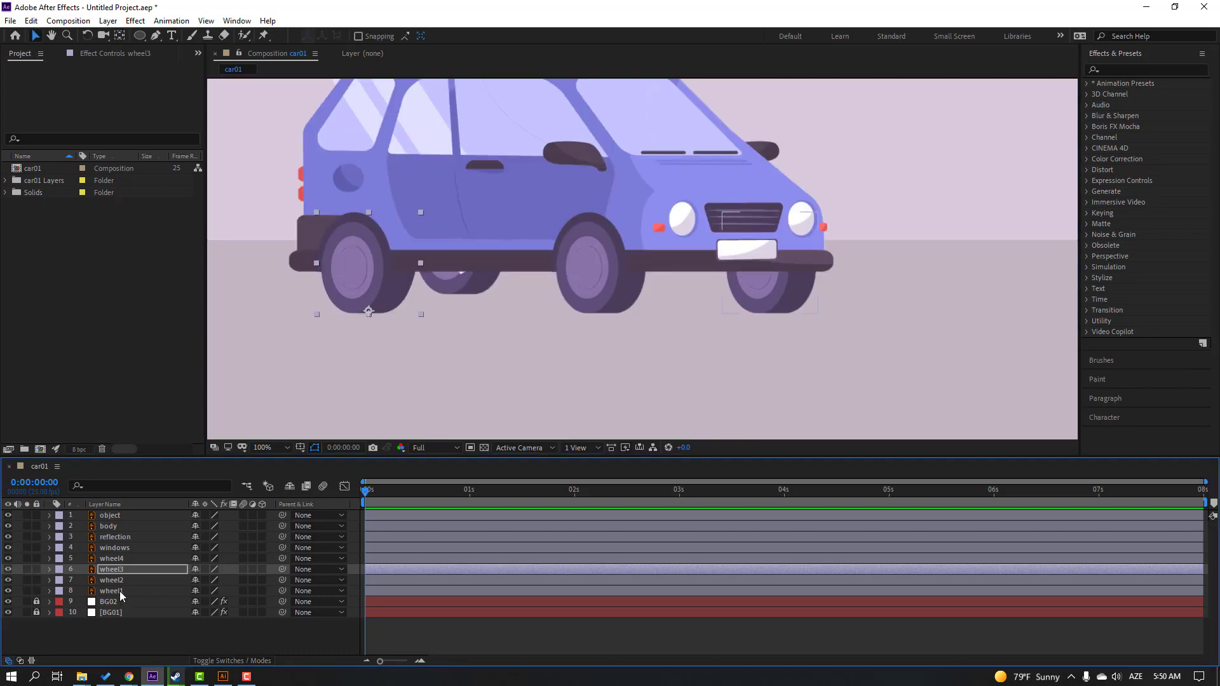
Step: Keyframe the body layer's Position at 0 seconds and lower the body to Y 673 at frame 10
{"action": "left_click", "coordinate": [113, 528]}
{"action": "scroll", "coordinate": [502, 310], "scroll_direction": "down", "scroll_amount": 2}
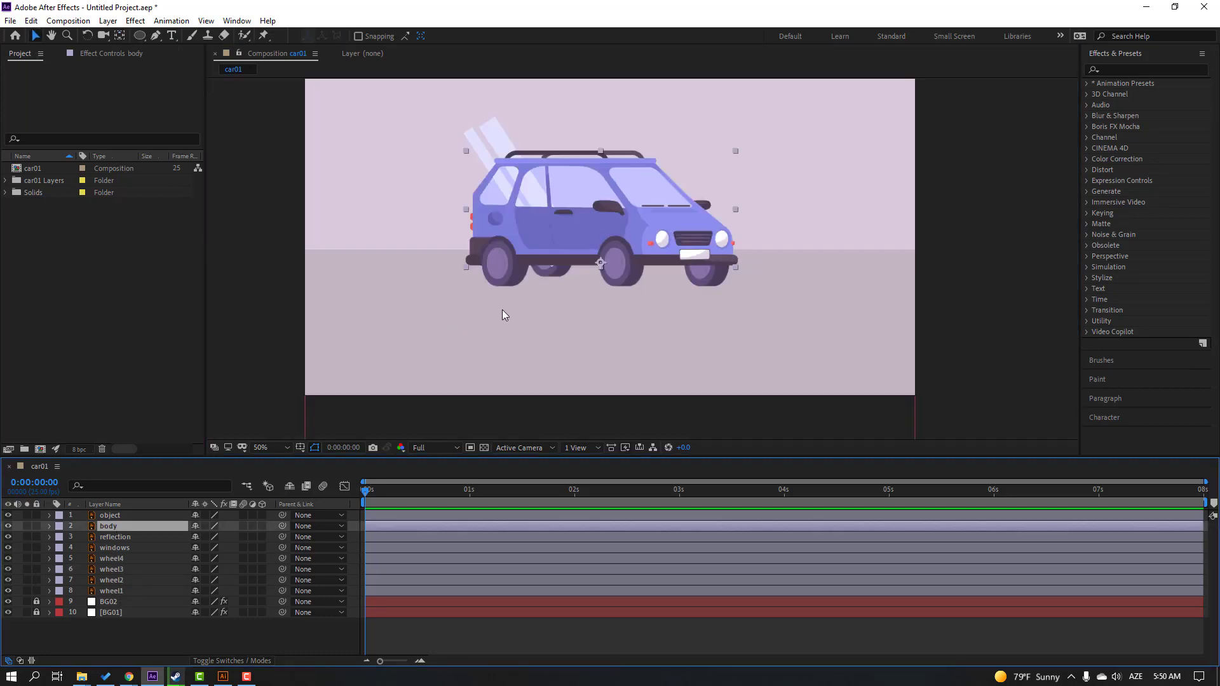
{"action": "key", "text": "p"}
{"action": "left_click", "coordinate": [82, 538]}
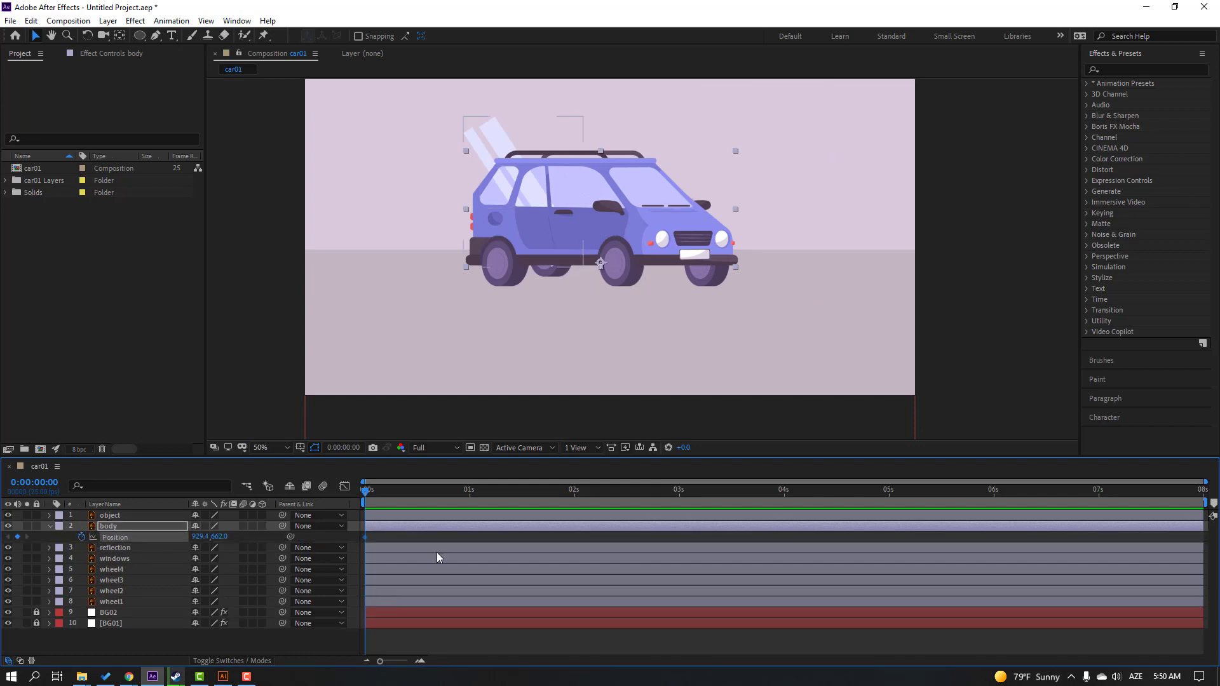
{"action": "key", "text": "shift+Page_Down"}
{"action": "key", "text": "period"}
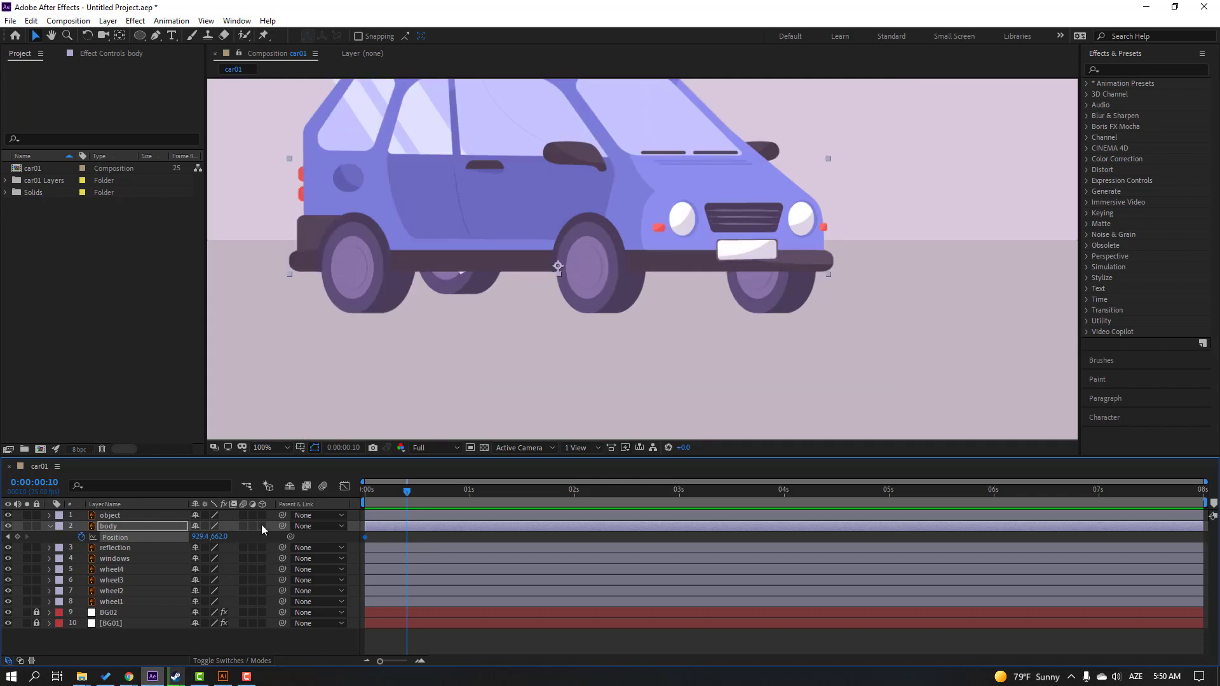
{"action": "left_click_drag", "start_coordinate": [218, 537], "coordinate": [224, 537]}
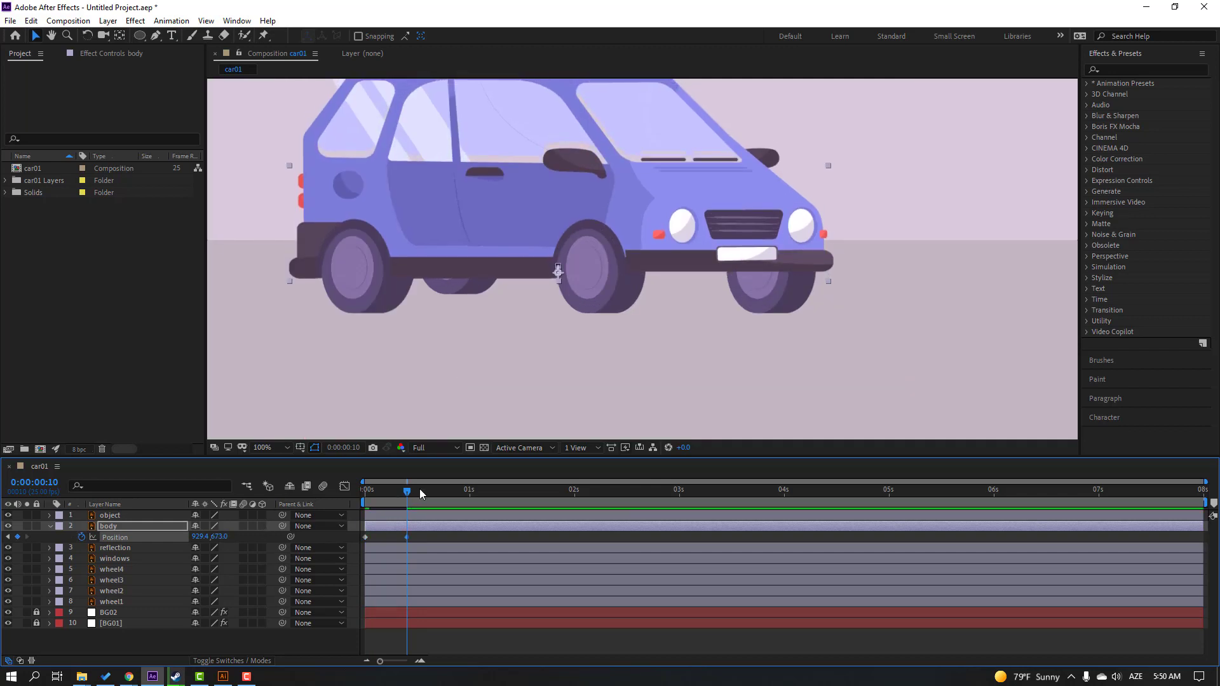
Step: Return the body's Position to Y 662 at frame 20 and end the work area there
{"action": "key", "text": "shift+Page_Down"}
{"action": "left_click", "coordinate": [366, 536]}
{"action": "key", "text": "shift+Up"}
{"action": "key", "text": "Up"}
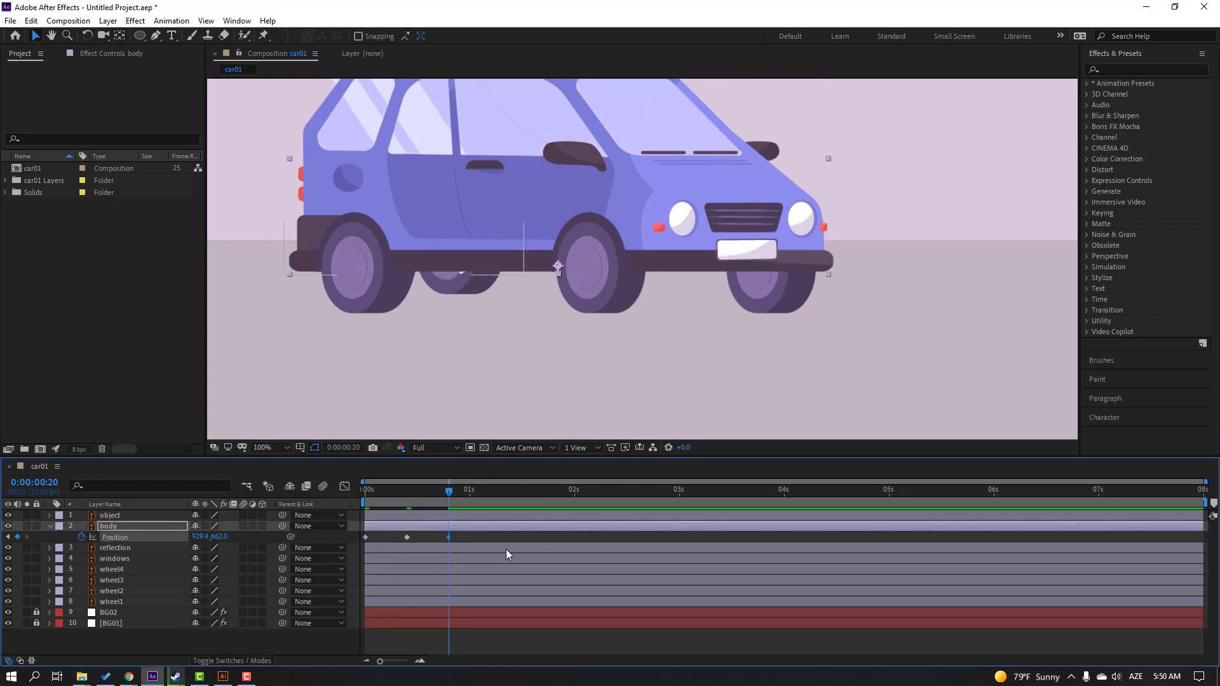
{"action": "key", "text": "n"}
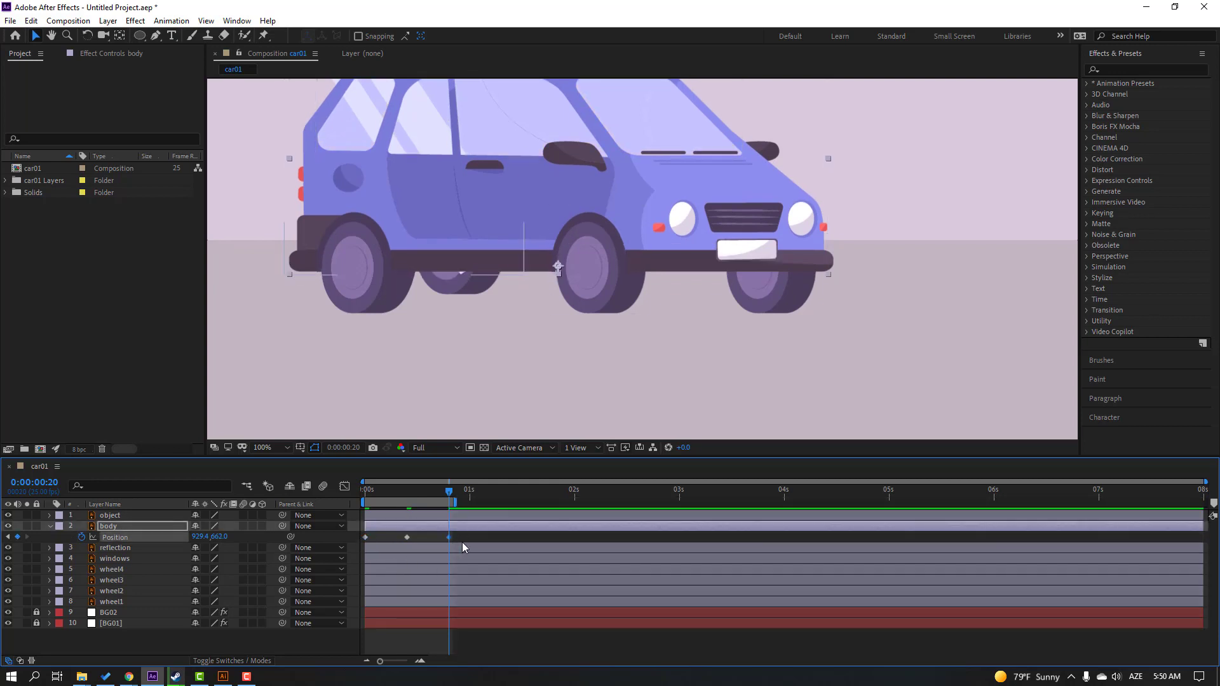
Step: Apply Easy Ease to all three body Position keyframes and preview the bounce
{"action": "left_click_drag", "start_coordinate": [463, 539], "coordinate": [359, 543]}
{"action": "right_click", "coordinate": [360, 541]}
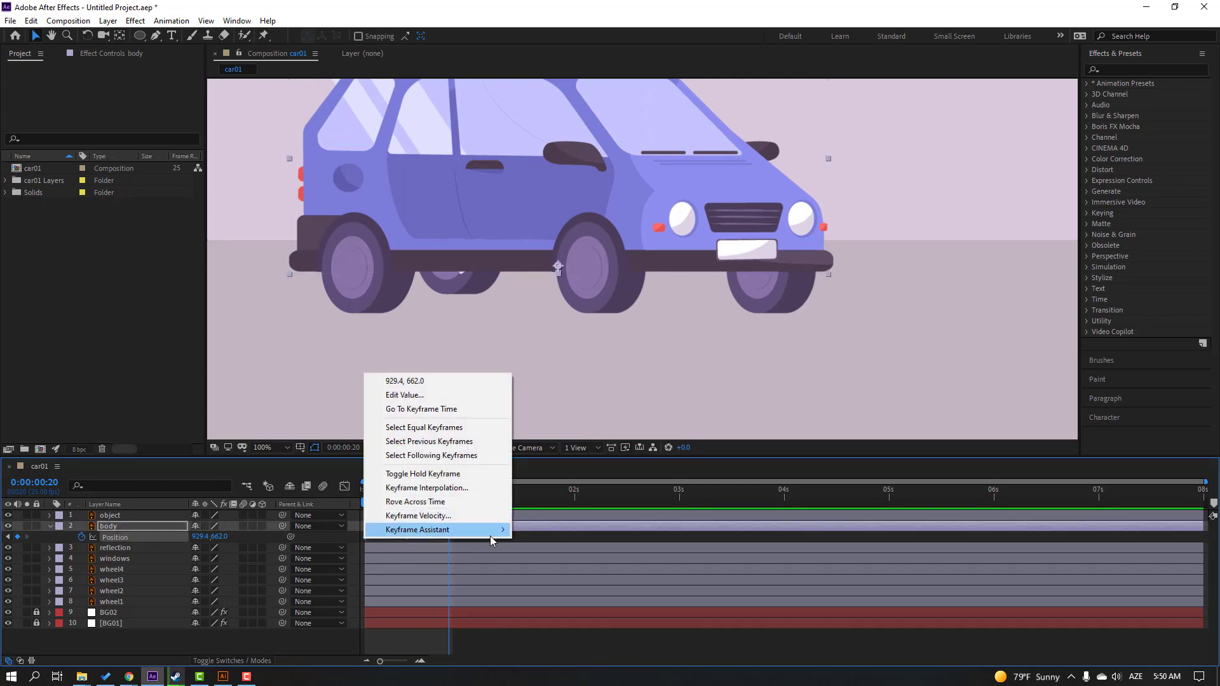
{"action": "mouse_move", "coordinate": [490, 535]}
{"action": "left_click", "coordinate": [546, 571]}
{"action": "left_click", "coordinate": [498, 539]}
{"action": "key", "text": "space"}
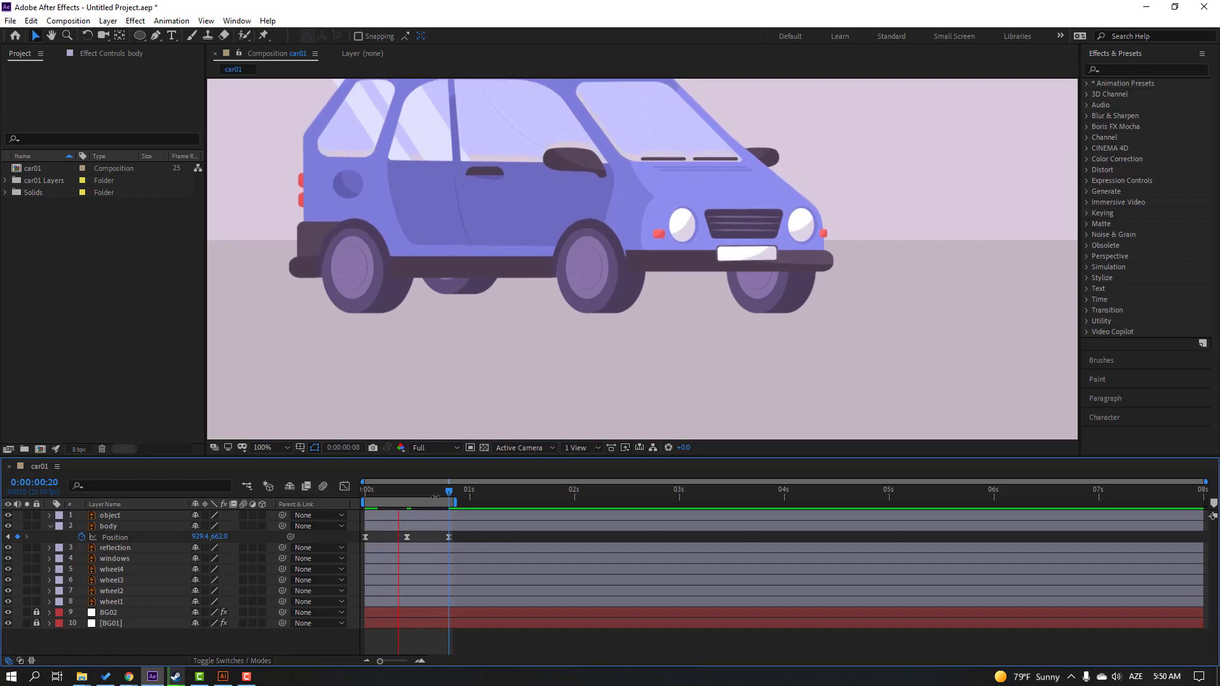
{"action": "key", "text": "space"}
Step: Parent the object layer to the body layer and preview the linked motion
{"action": "left_click", "coordinate": [285, 517]}
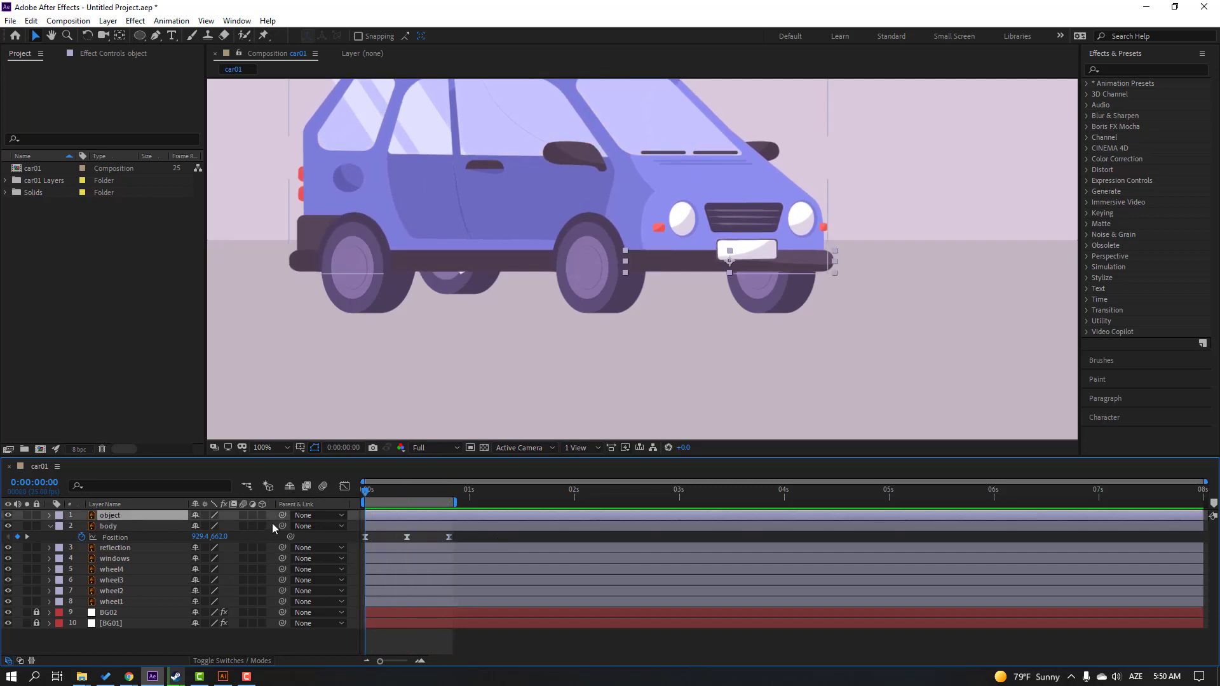
{"action": "left_click_drag", "start_coordinate": [123, 525], "coordinate": [123, 526]}
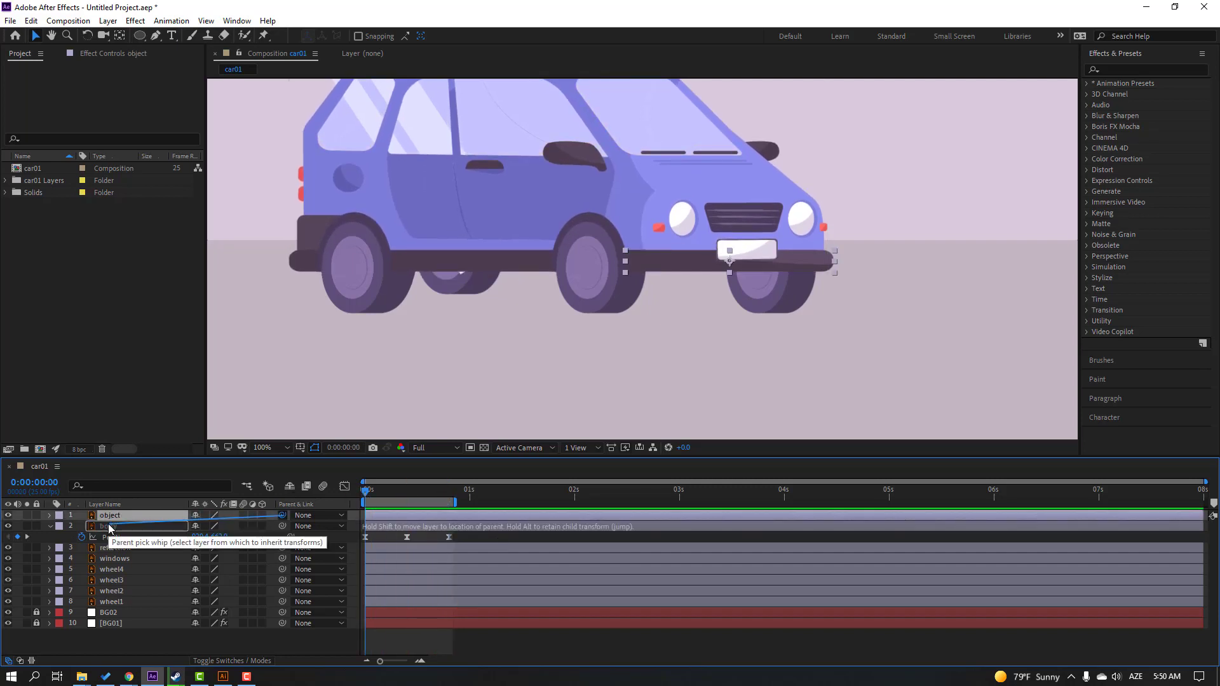
{"action": "left_click", "coordinate": [477, 535]}
{"action": "key", "text": "space"}
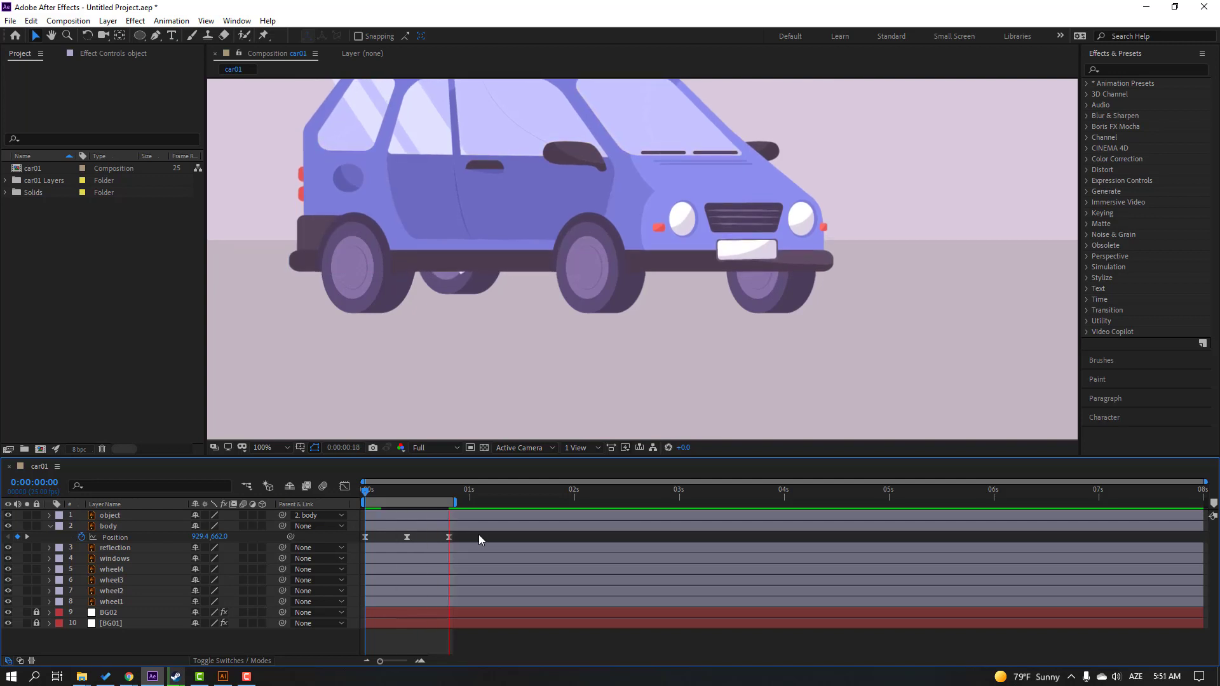
{"action": "key", "text": "space"}
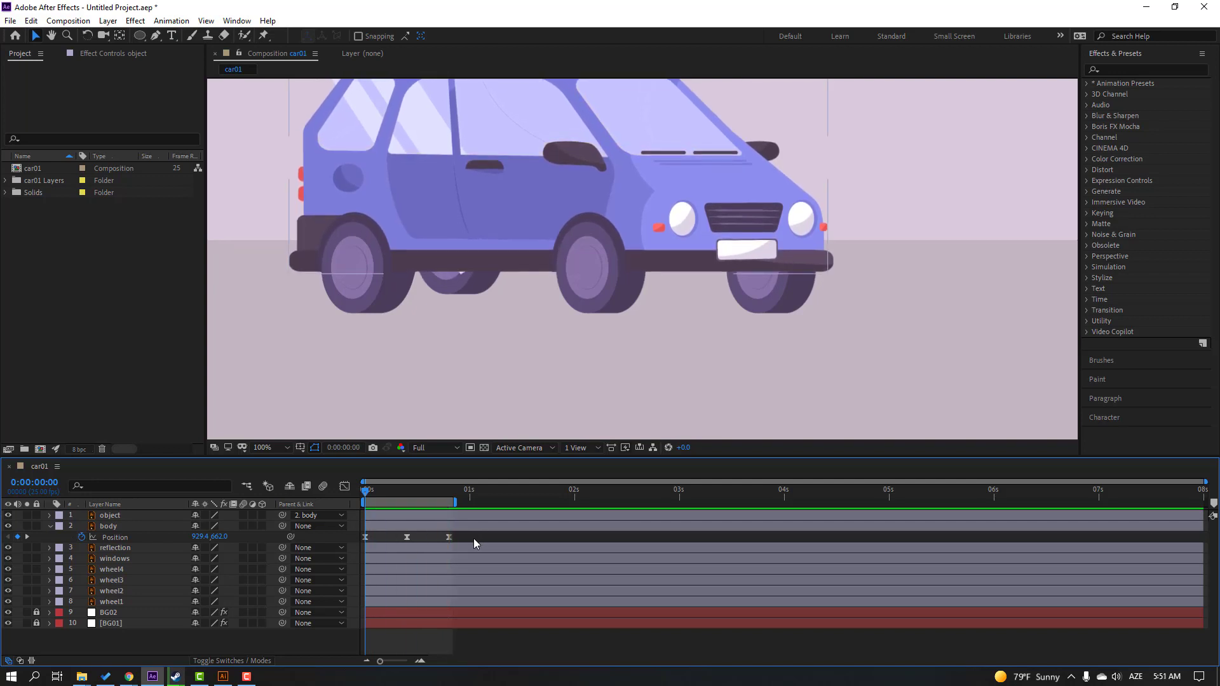
Step: Compress the body's Position keyframes so the last falls at about frame 15, shorten the work area to match, and preview from the start
{"action": "left_click_drag", "start_coordinate": [482, 535], "coordinate": [361, 540]}
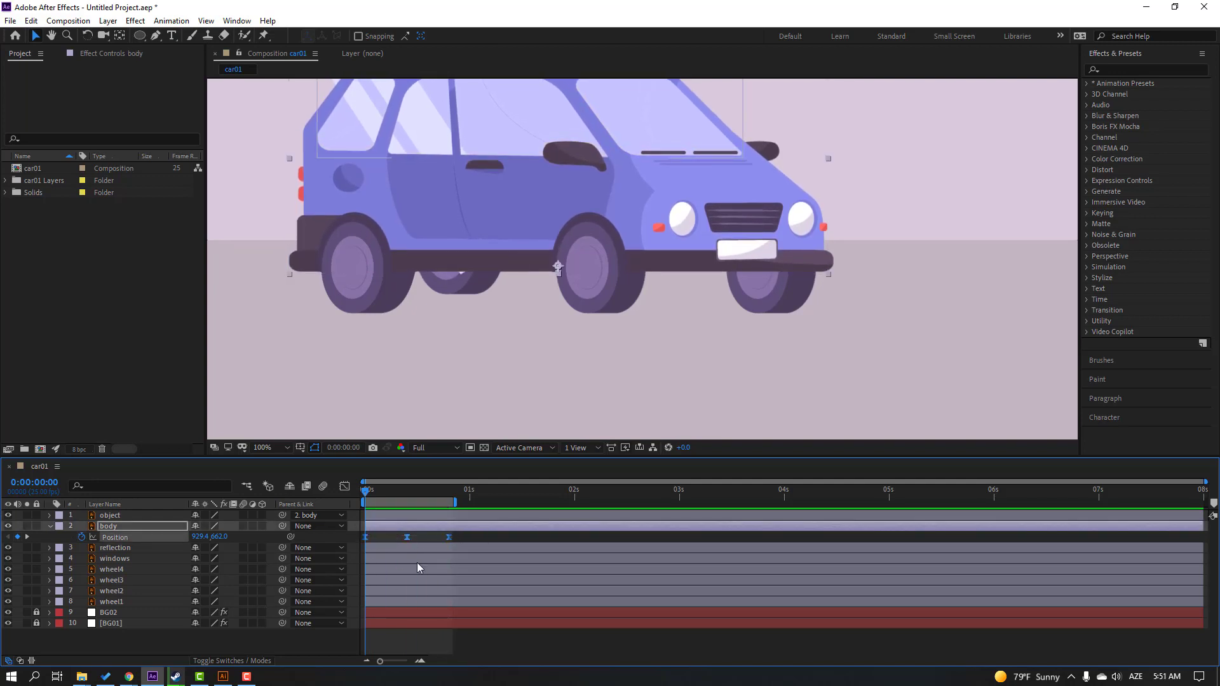
{"action": "left_click_drag", "start_coordinate": [449, 538], "coordinate": [443, 504]}
{"action": "left_click", "coordinate": [445, 540]}
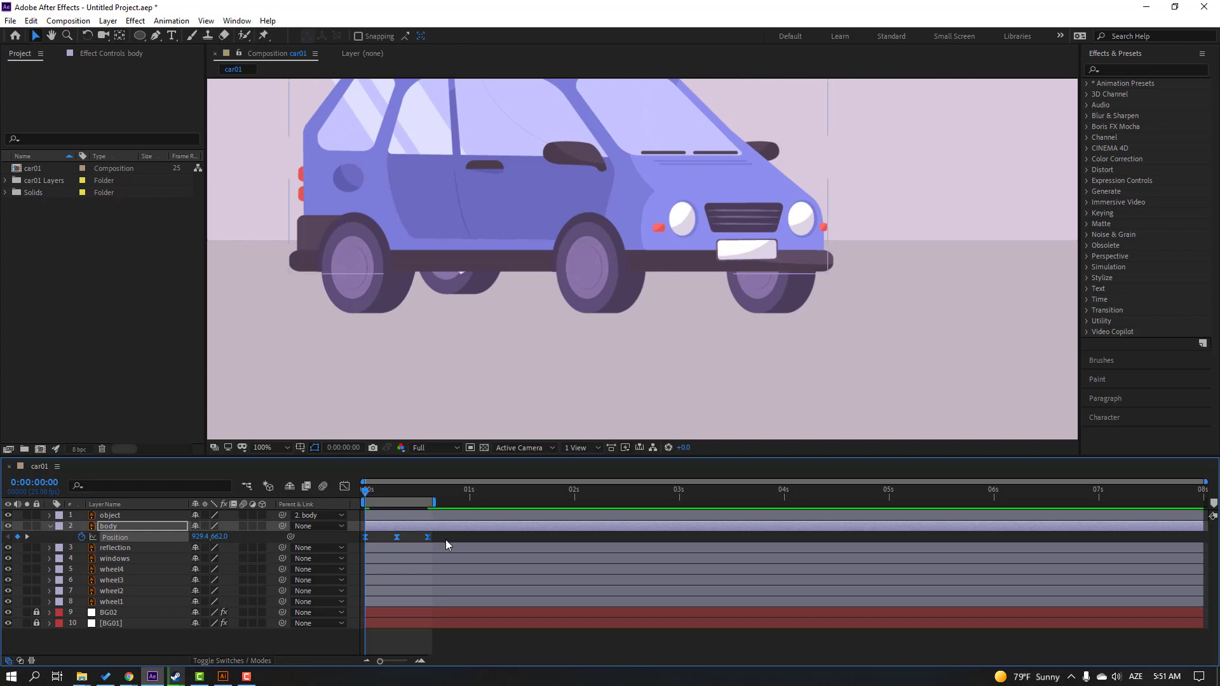
{"action": "key", "text": "space"}
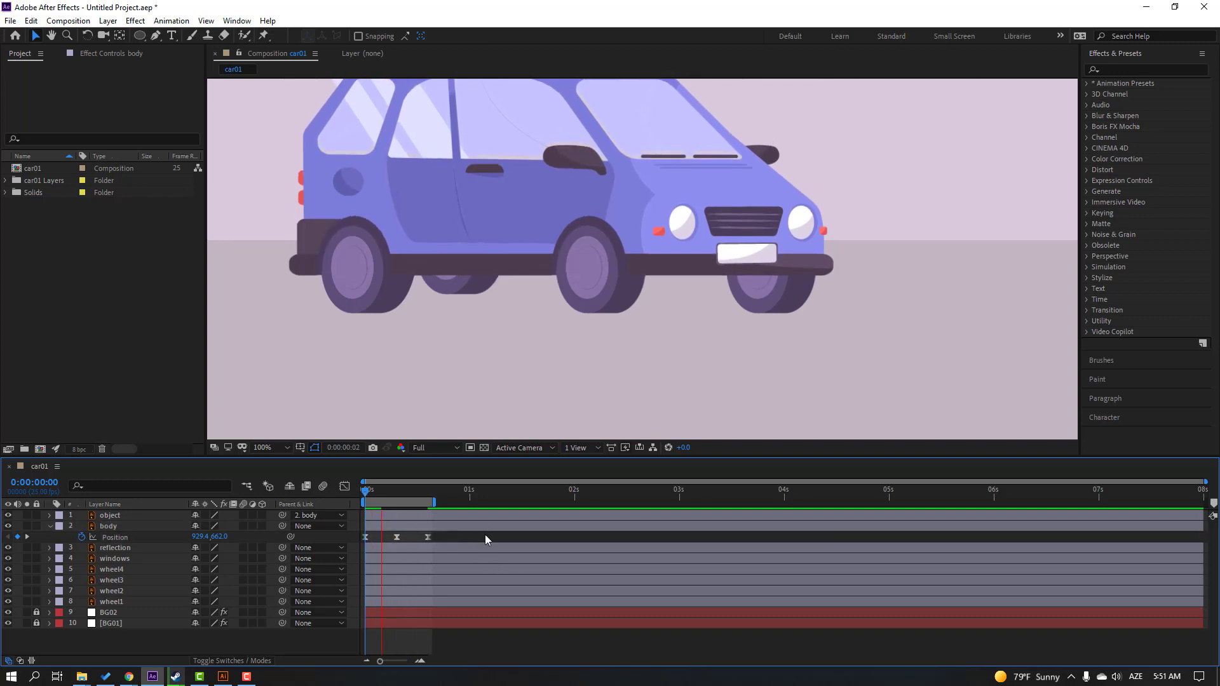
{"action": "left_click", "coordinate": [402, 490]}
{"action": "left_click_drag", "start_coordinate": [396, 491], "coordinate": [248, 509]}
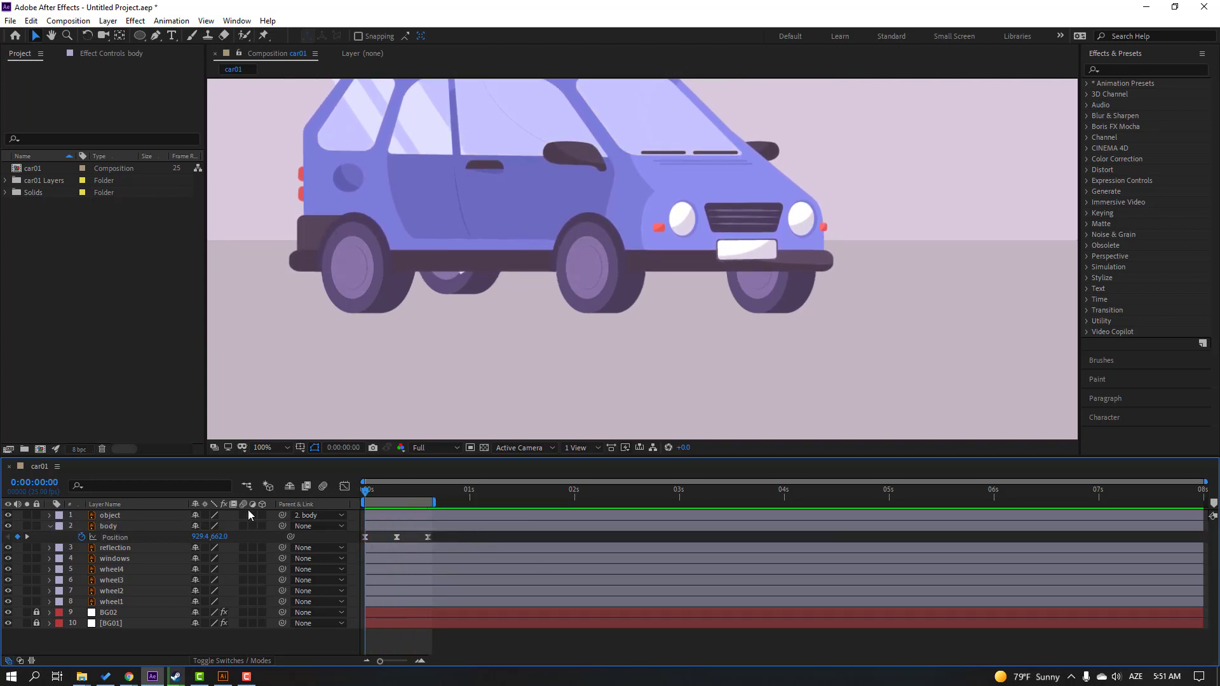
Step: Pre-compose the windows and reflection layers together into a new composition named reflection
{"action": "left_click", "coordinate": [113, 560]}
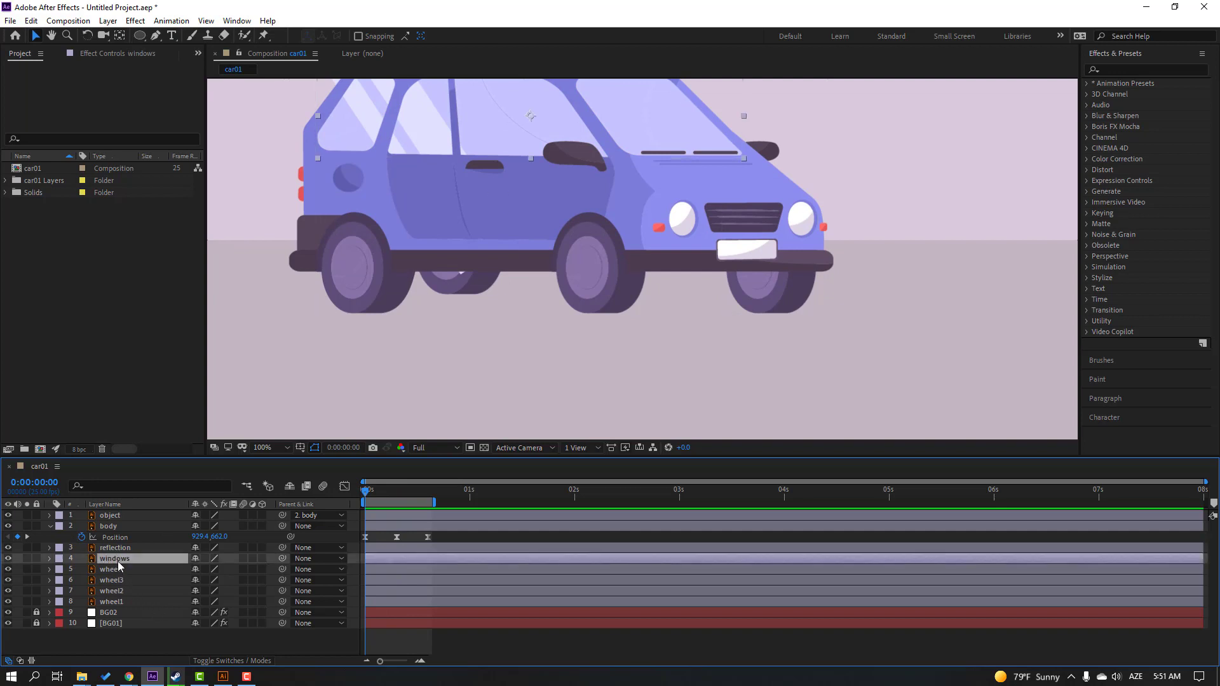
{"action": "key", "text": "ctrl+shift+Up"}
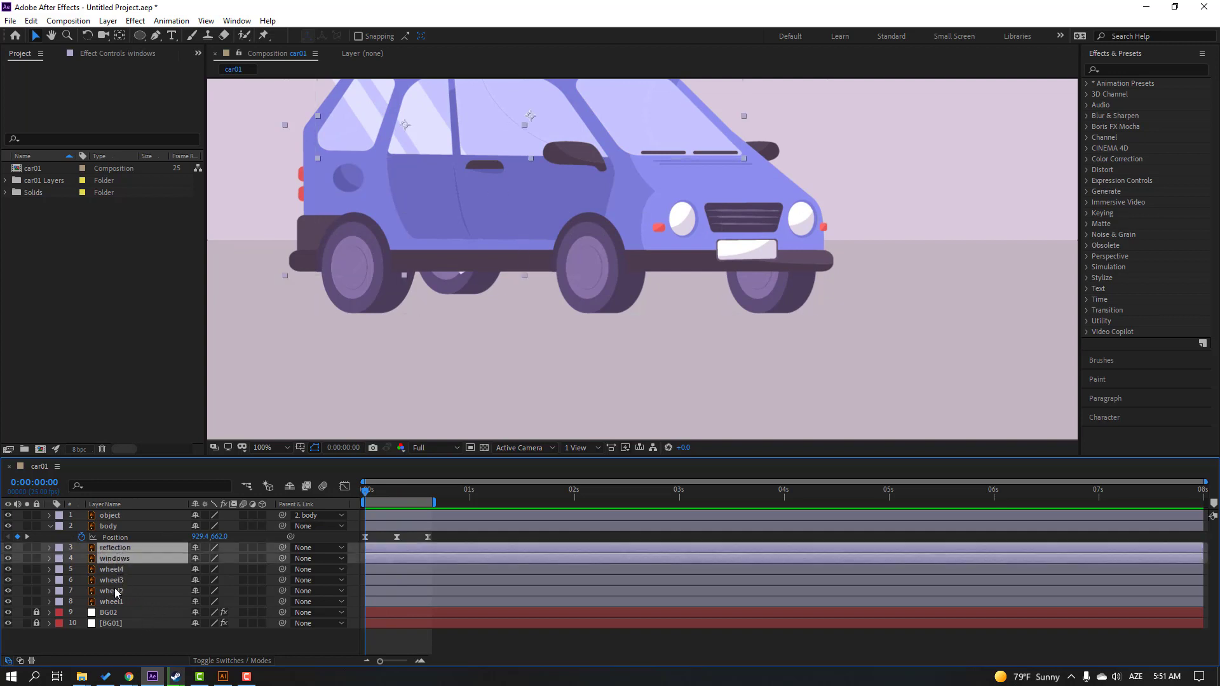
{"action": "right_click", "coordinate": [111, 548]}
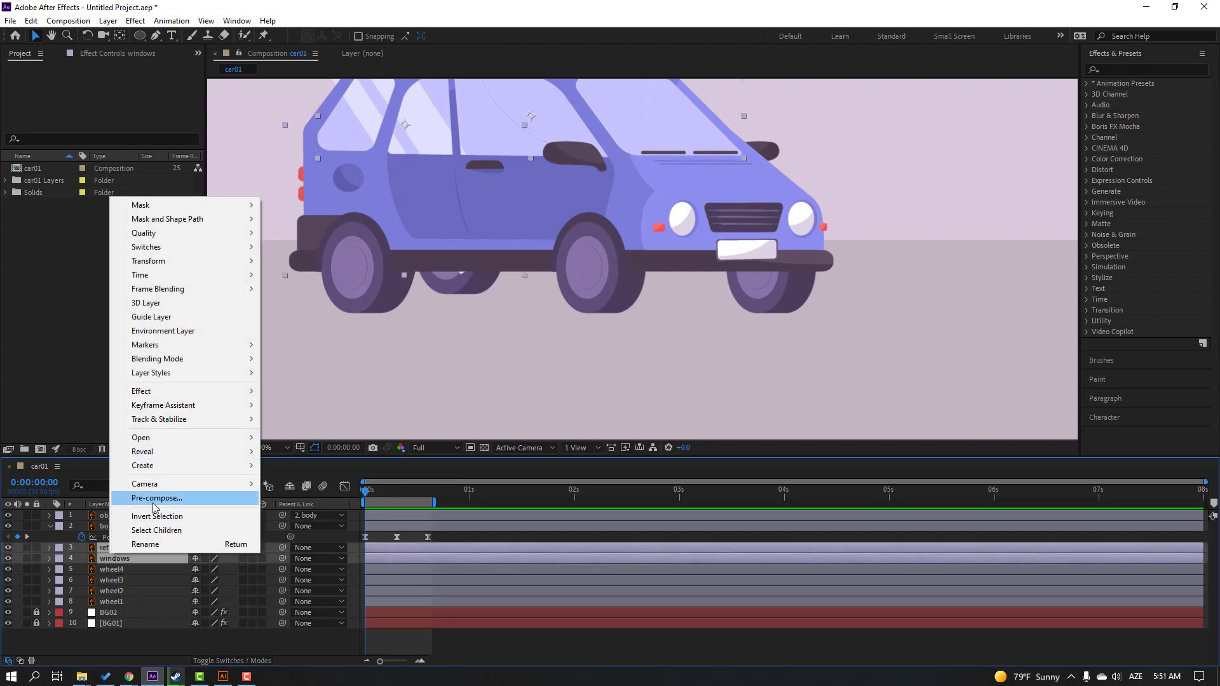
{"action": "left_click", "coordinate": [153, 501]}
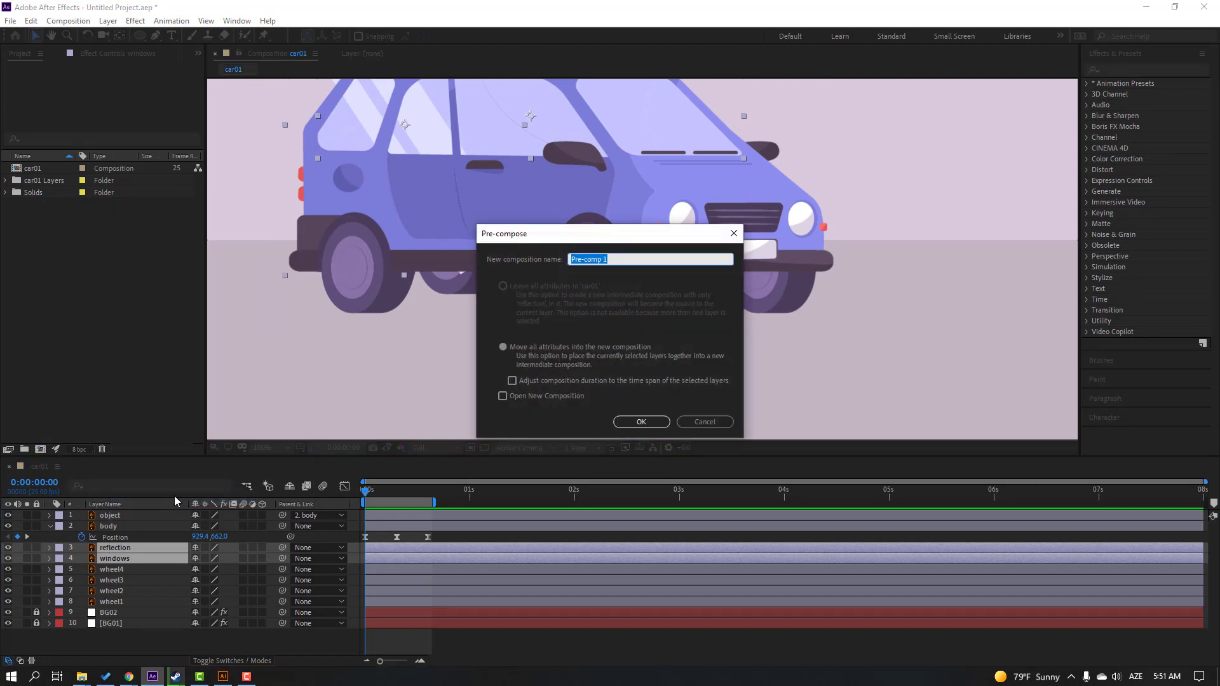
{"action": "type", "text": "reflection"}
{"action": "left_click", "coordinate": [632, 423]}
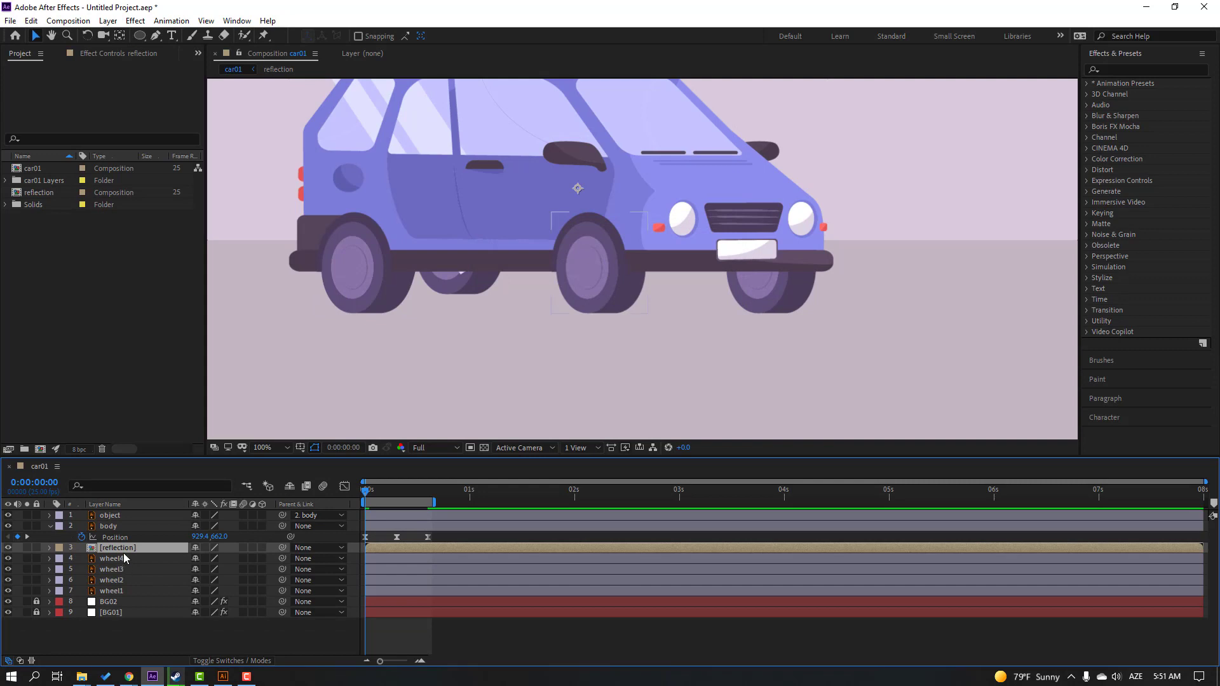
Step: In the reflection composition, duplicate the windows layer and place the reflection layer directly beneath the duplicate
{"action": "double_click", "coordinate": [123, 550]}
{"action": "left_click", "coordinate": [110, 530]}
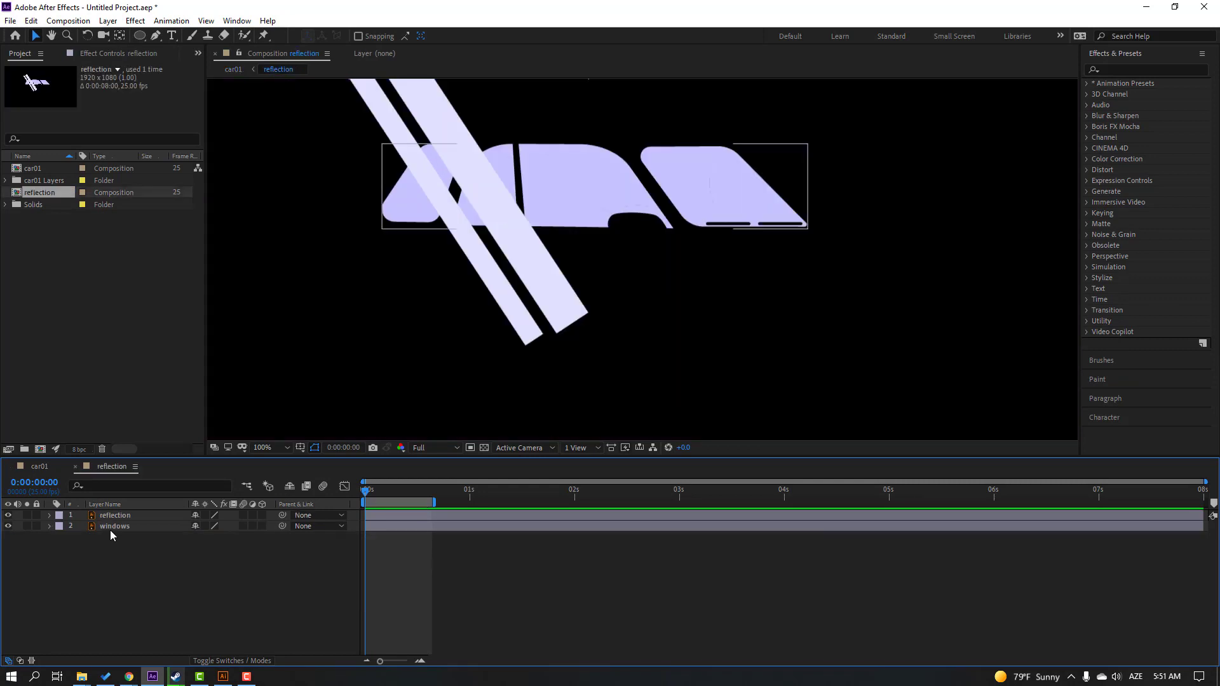
{"action": "key", "text": "ctrl+d"}
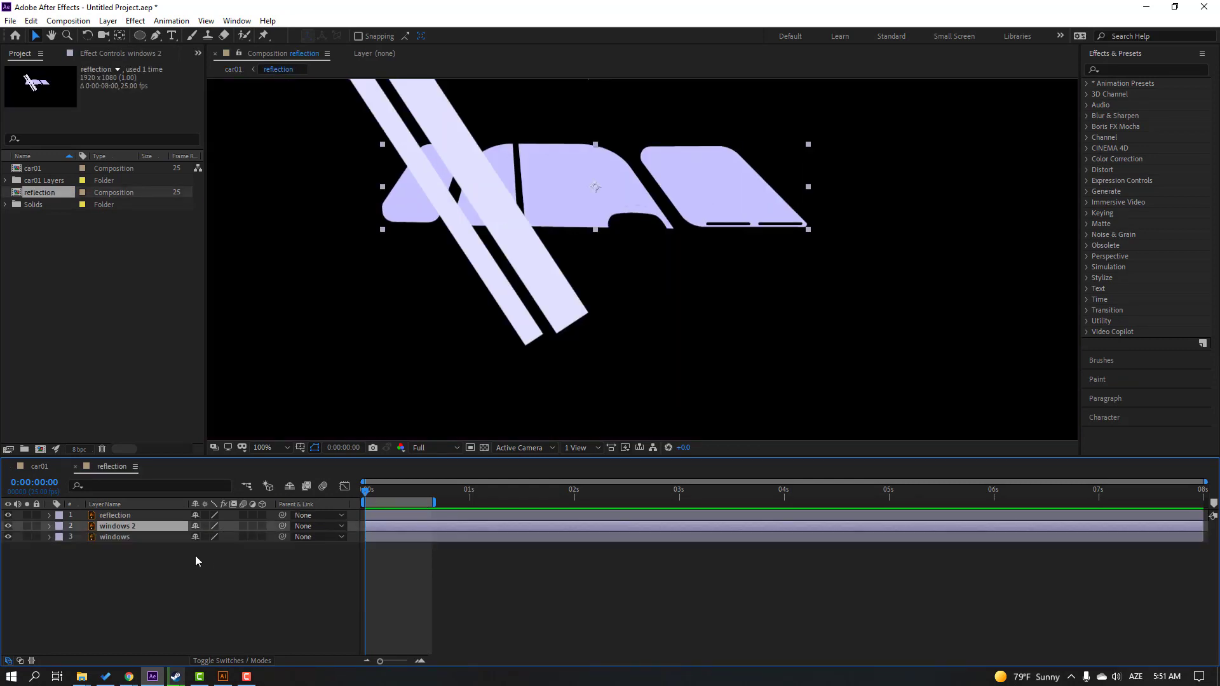
{"action": "left_click", "coordinate": [122, 516]}
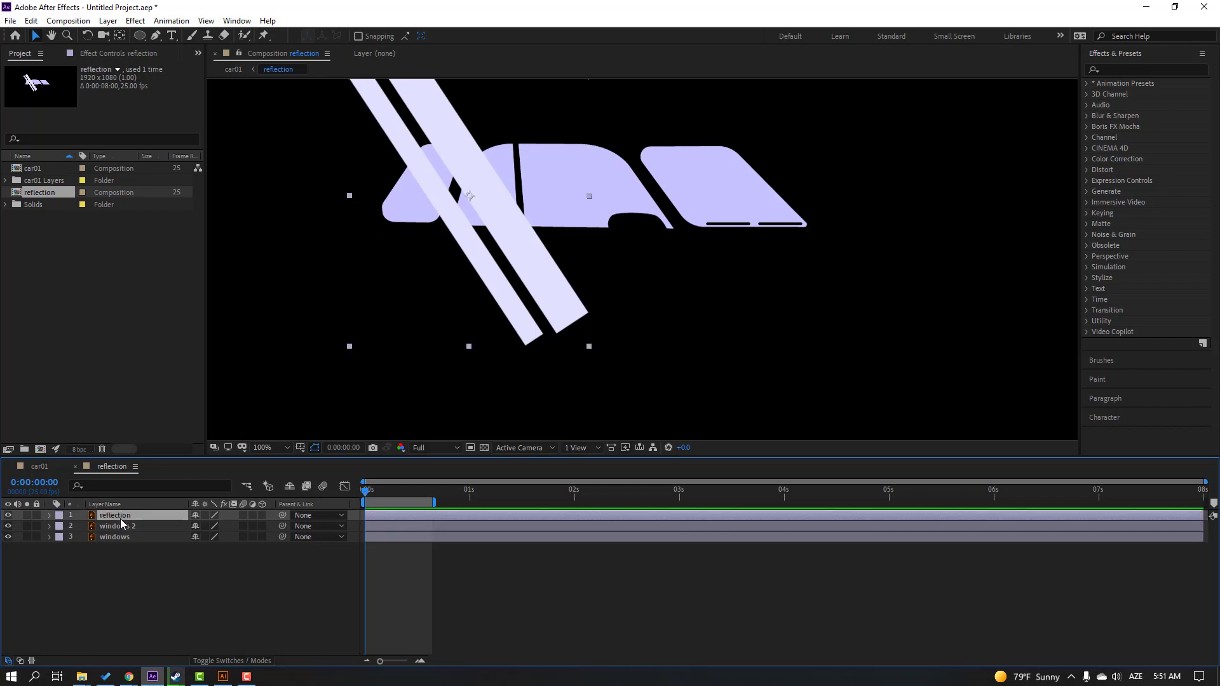
{"action": "left_click_drag", "start_coordinate": [123, 521], "coordinate": [126, 532]}
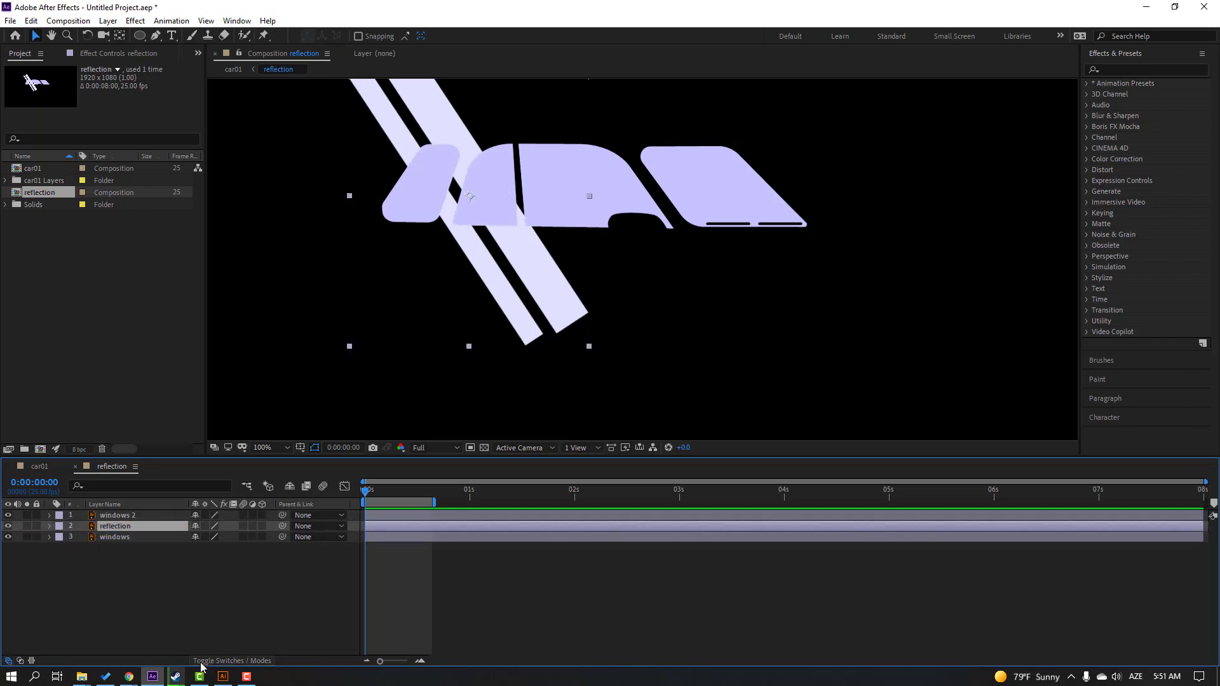
Step: Set the reflection layer's track matte to Alpha Matte "windows 2"
{"action": "left_click", "coordinate": [249, 662]}
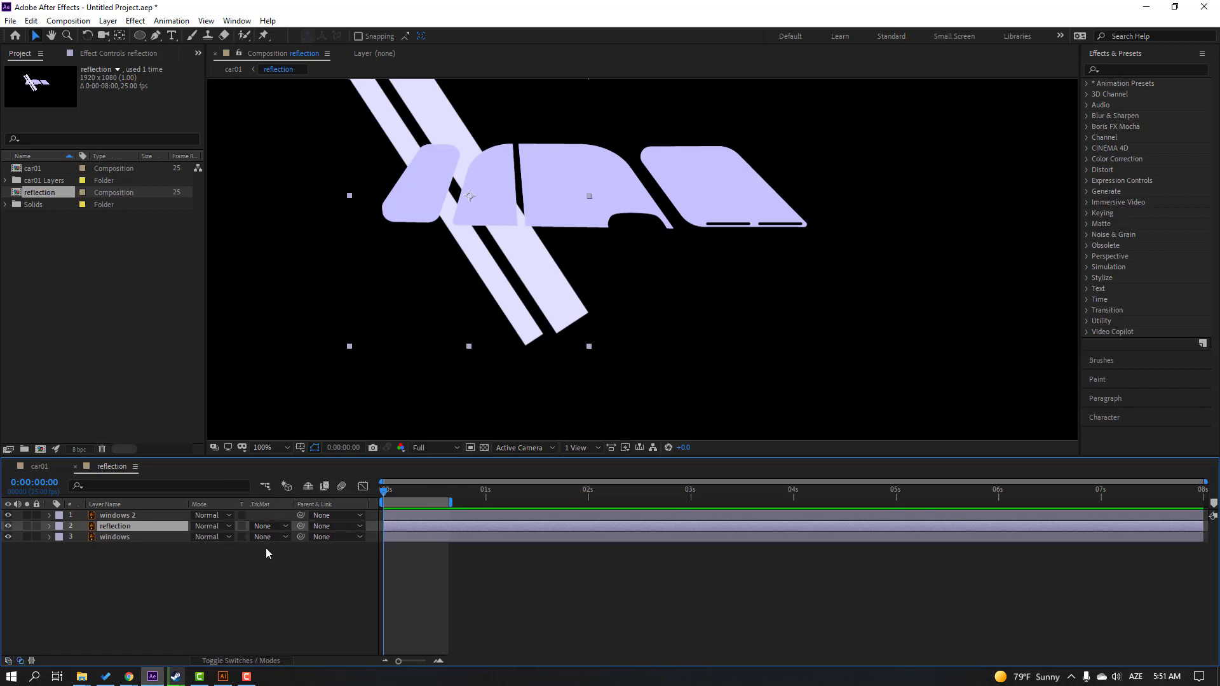
{"action": "left_click", "coordinate": [267, 526]}
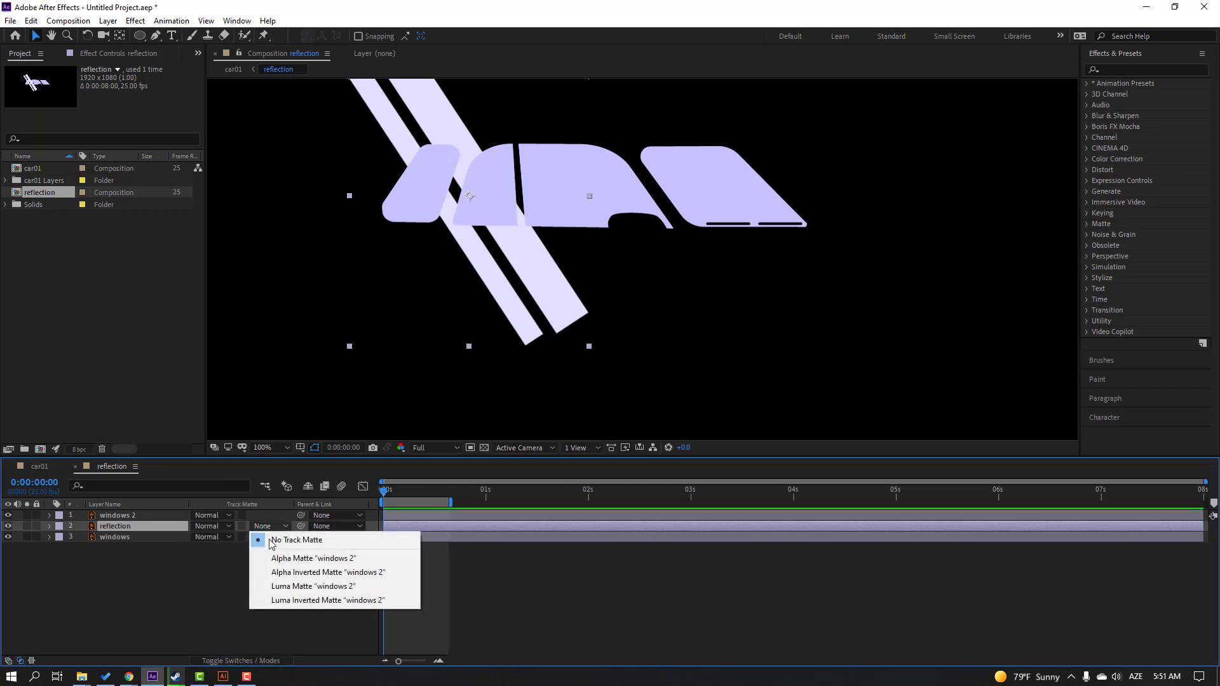
{"action": "left_click", "coordinate": [354, 560]}
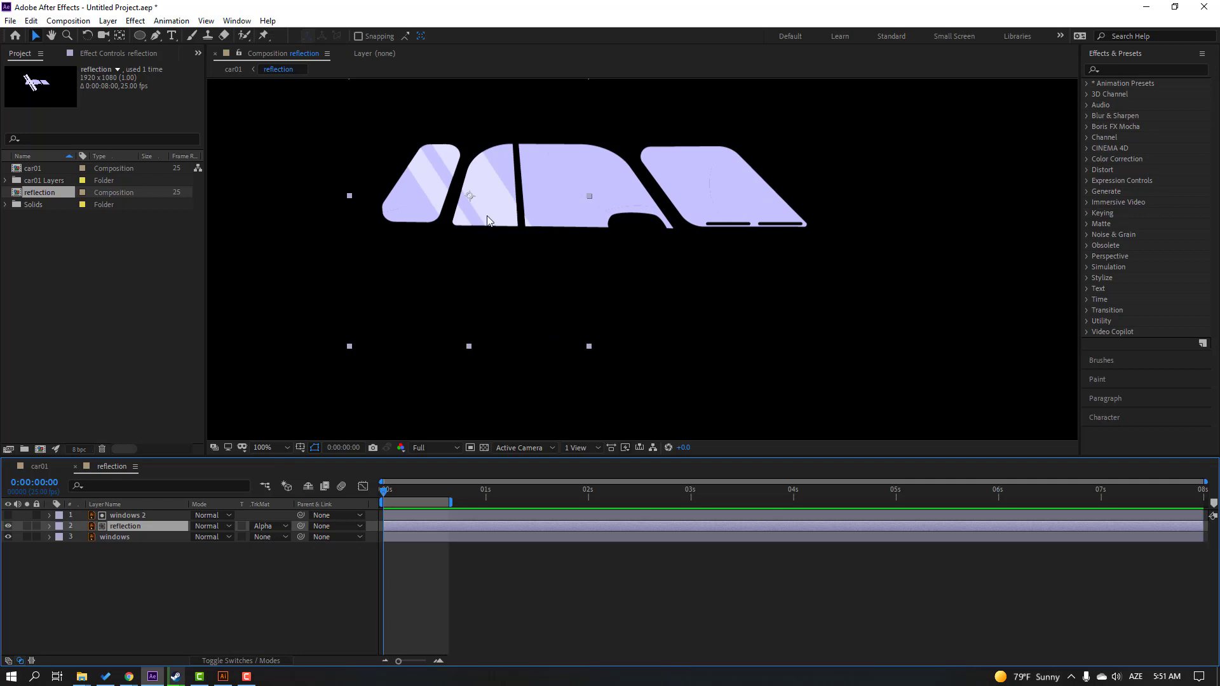
Step: Keyframe the reflection layer's Position from about 1234, 401 at frame 0 to about 508, 545 at frame 16, sweeping it across the windows
{"action": "left_click_drag", "start_coordinate": [478, 202], "coordinate": [817, 171]}
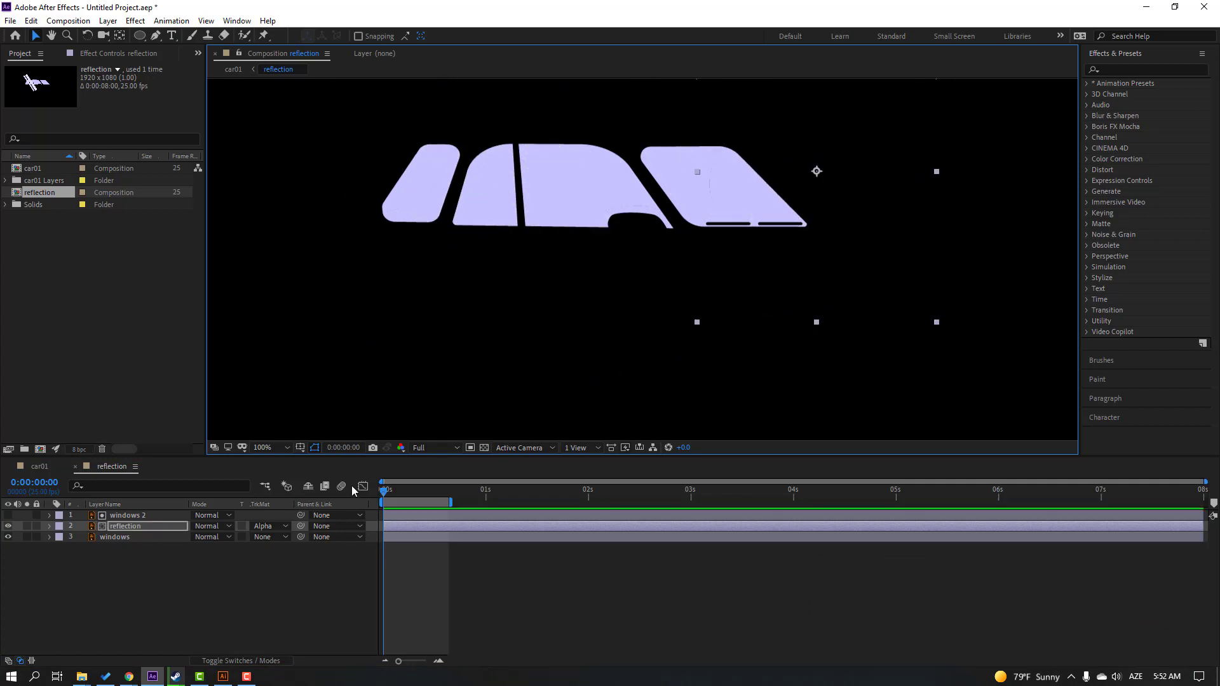
{"action": "left_click", "coordinate": [139, 526]}
{"action": "key", "text": "p"}
{"action": "left_click", "coordinate": [82, 536]}
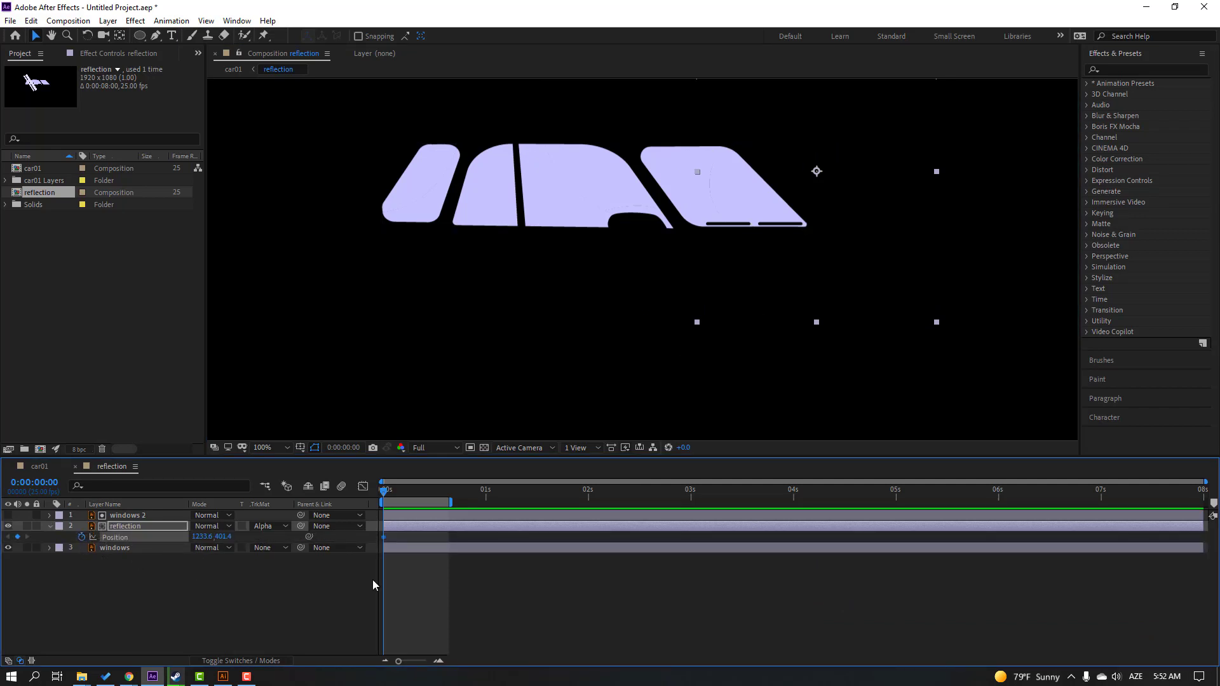
{"action": "left_click_drag", "start_coordinate": [398, 492], "coordinate": [450, 495]}
{"action": "left_click_drag", "start_coordinate": [807, 175], "coordinate": [354, 263]}
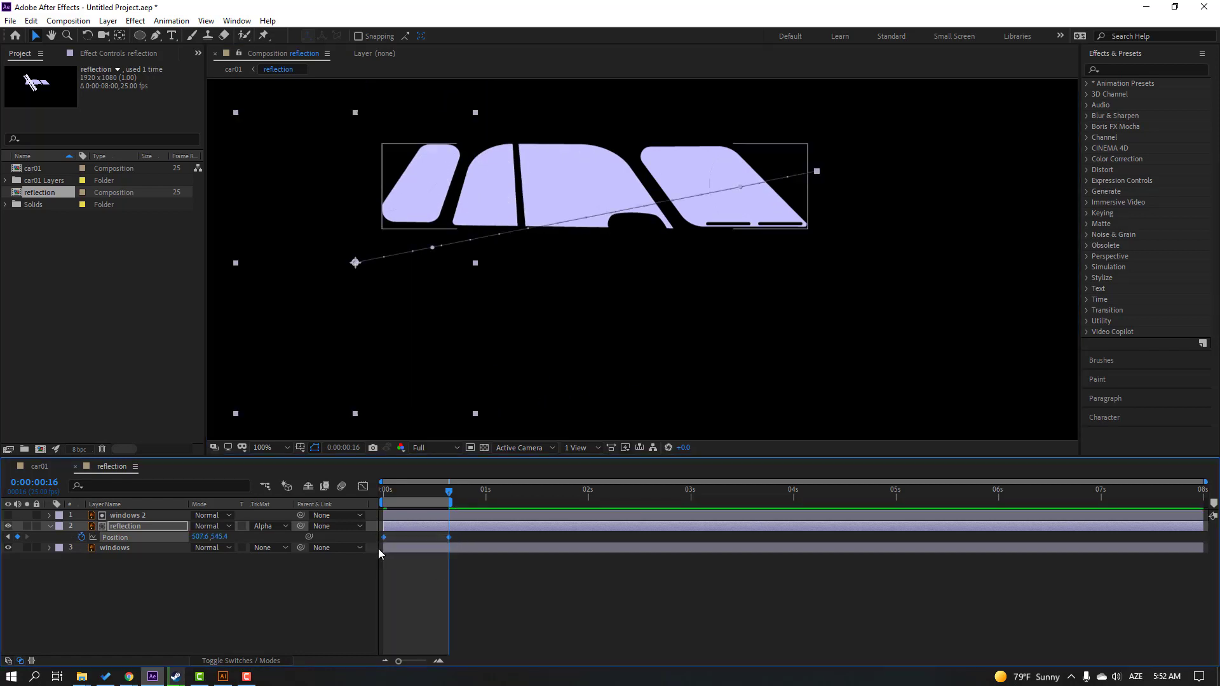
Step: Apply Easy Ease to both reflection Position keyframes and preview the sweep
{"action": "right_click", "coordinate": [384, 538]}
{"action": "mouse_move", "coordinate": [438, 528]}
{"action": "left_click", "coordinate": [563, 568]}
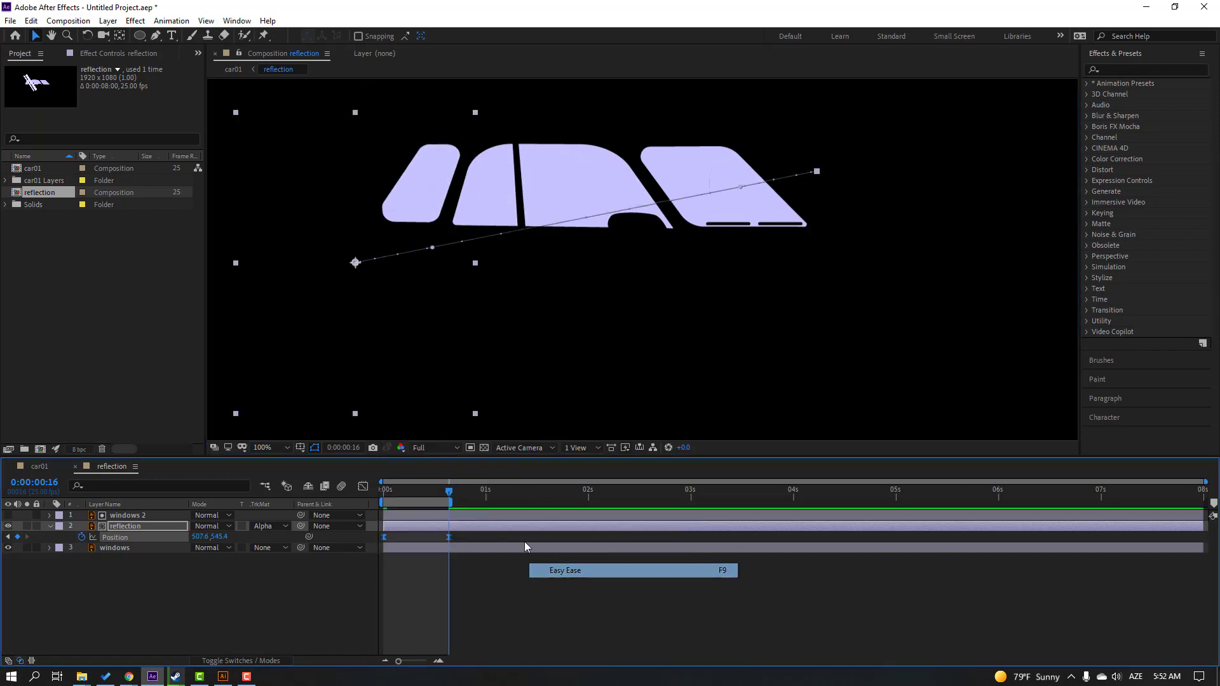
{"action": "key", "text": "space"}
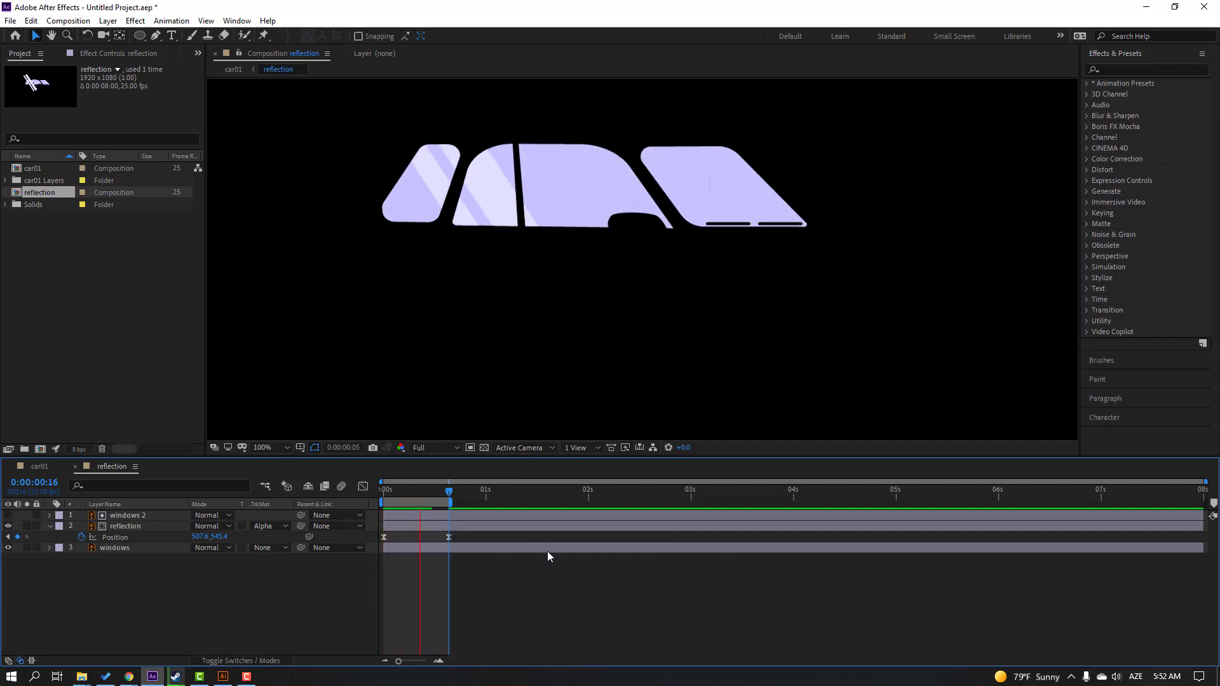
{"action": "left_click", "coordinate": [503, 524]}
Step: Trim the reflection composition to its work area and collapse the reflection layer's properties
{"action": "right_click", "coordinate": [422, 502]}
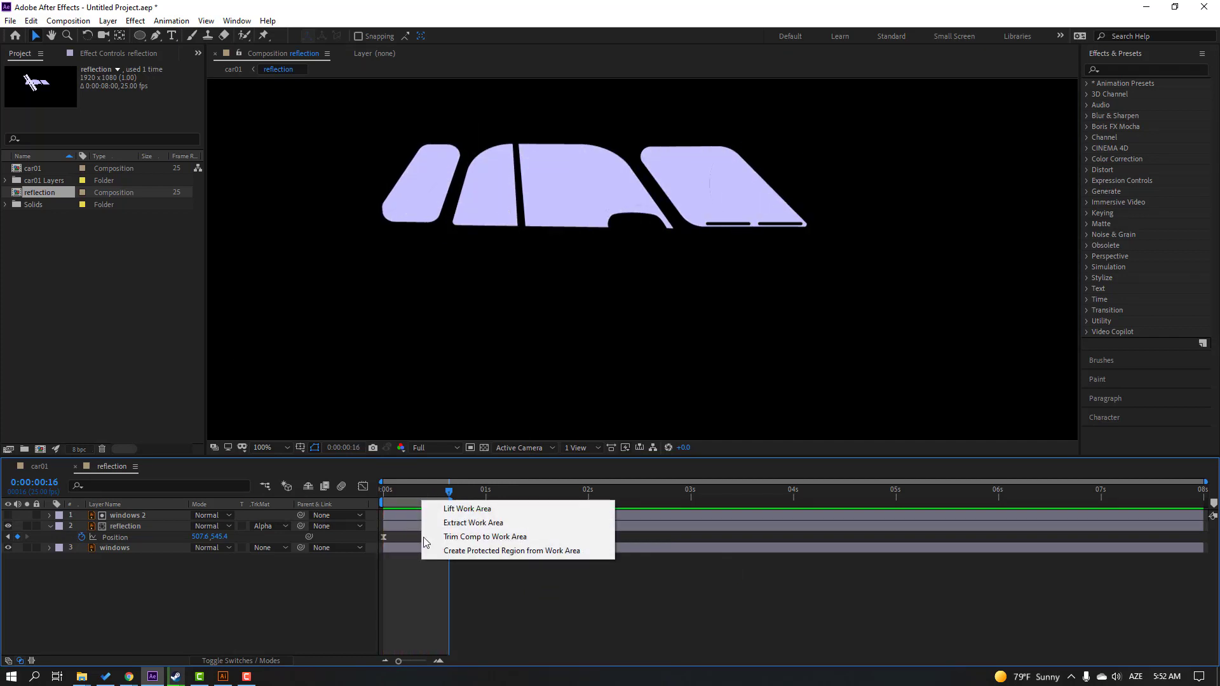
{"action": "left_click", "coordinate": [472, 538]}
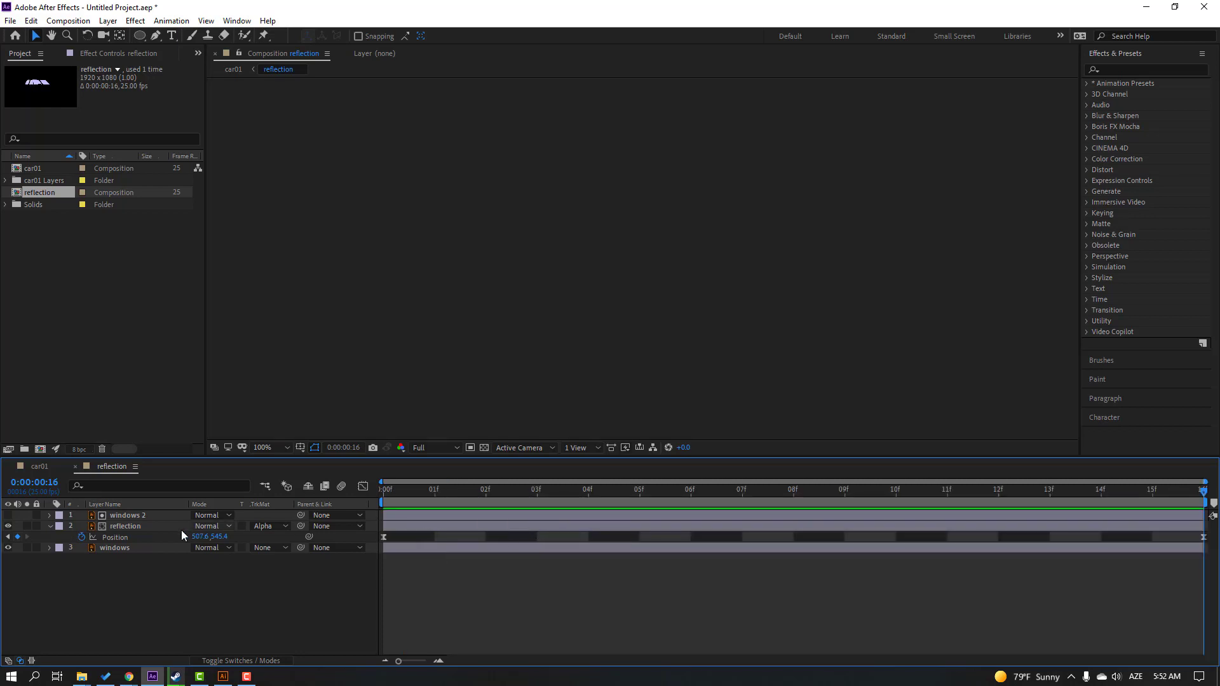
{"action": "left_click", "coordinate": [51, 526]}
Step: Pre-compose all three layers of the reflection composition into a new composition named windows_reflection
{"action": "left_click_drag", "start_coordinate": [127, 551], "coordinate": [141, 511]}
{"action": "right_click", "coordinate": [134, 529]}
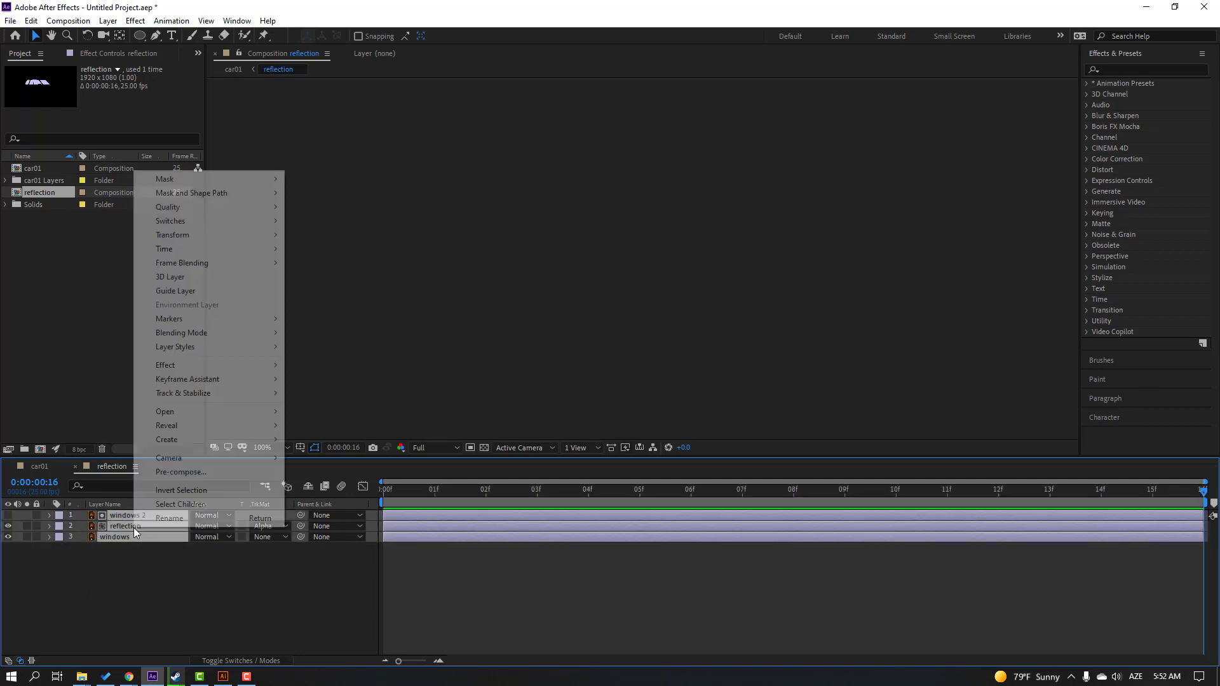
{"action": "left_click", "coordinate": [170, 472]}
{"action": "key", "text": "alt+shift"}
{"action": "type", "text": "windows_reflection"}
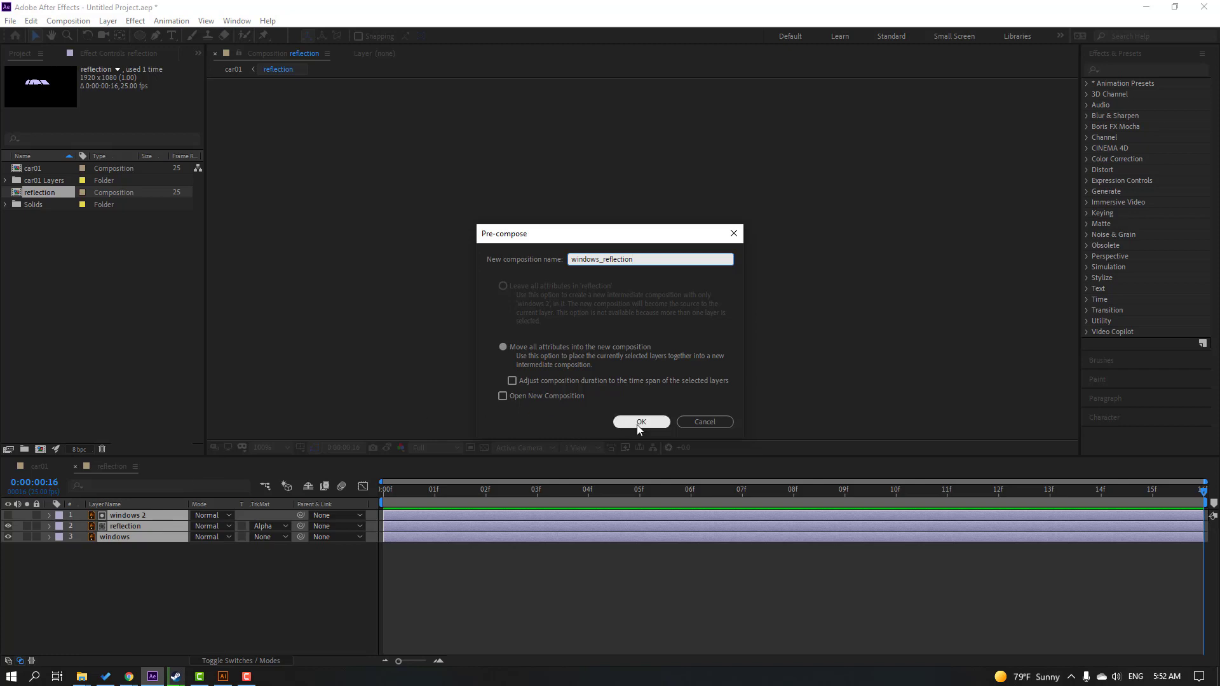
{"action": "left_click", "coordinate": [635, 422]}
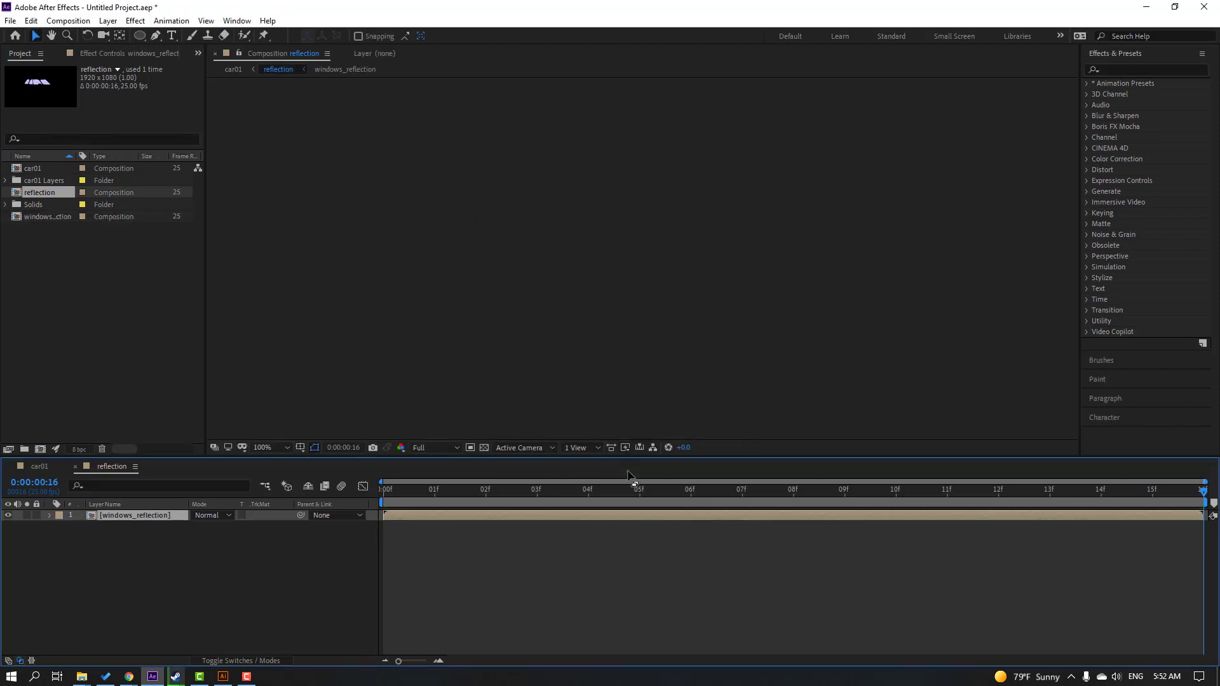
{"action": "left_click", "coordinate": [348, 574]}
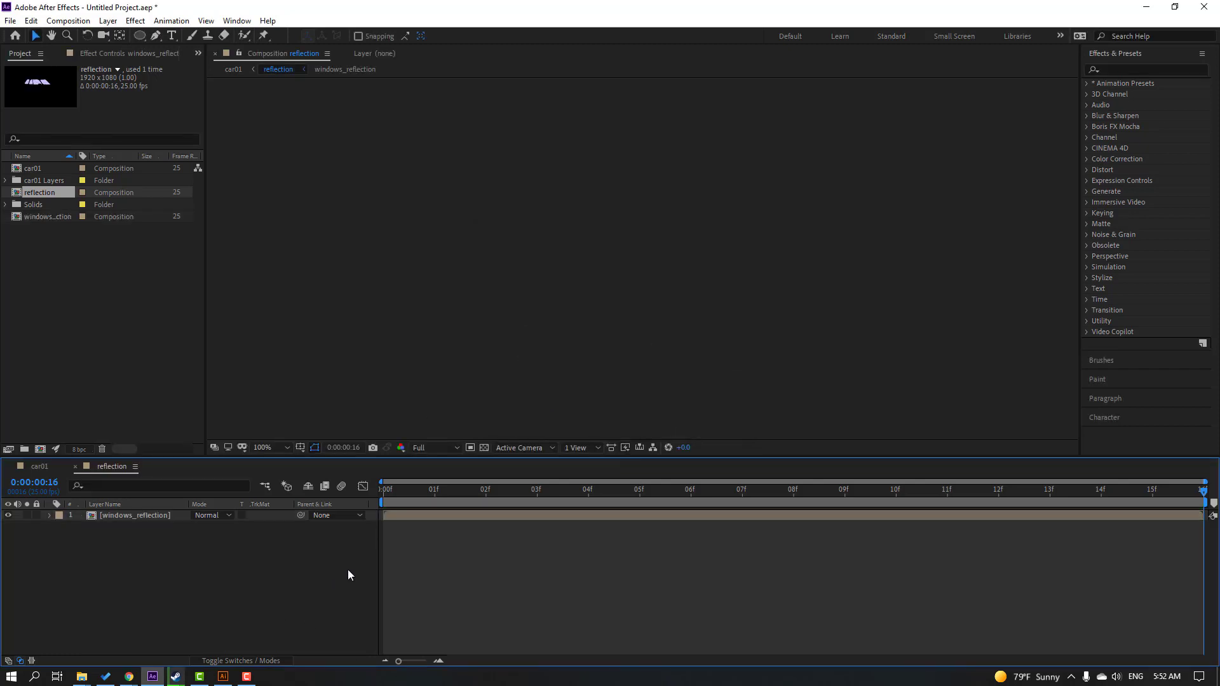
Step: Extend the reflection composition's duration to 0:00:08:16 and fit its full length in the timeline
{"action": "right_click", "coordinate": [162, 571]}
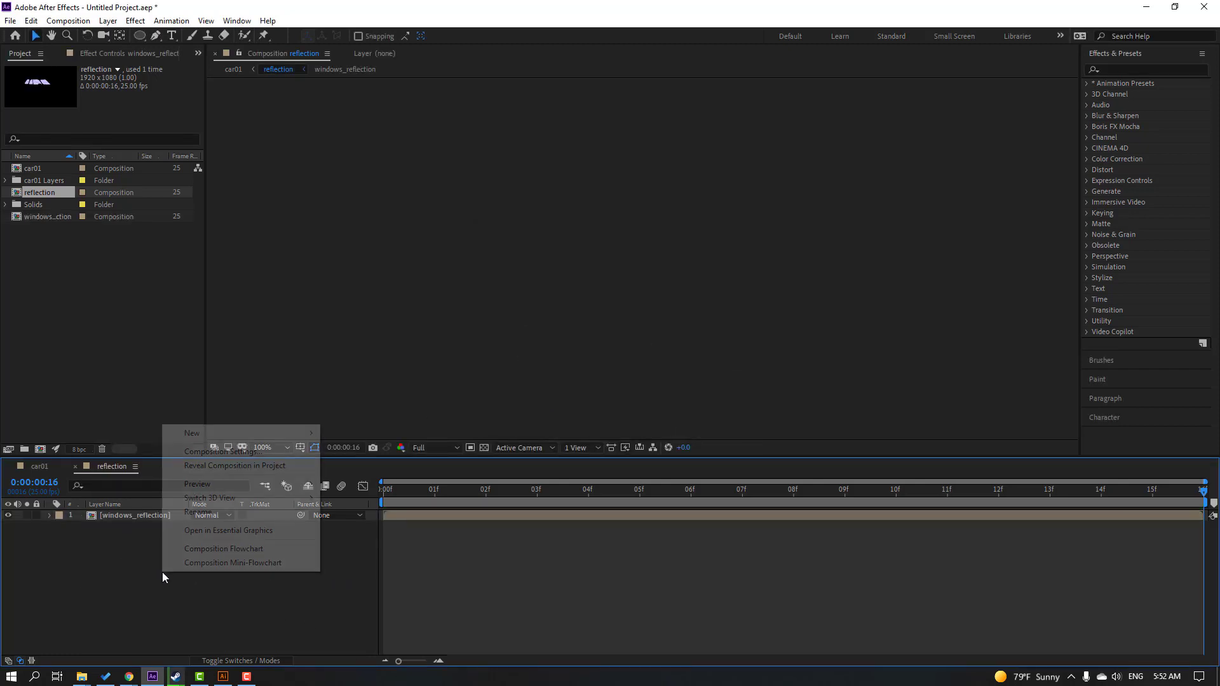
{"action": "left_click", "coordinate": [218, 453]}
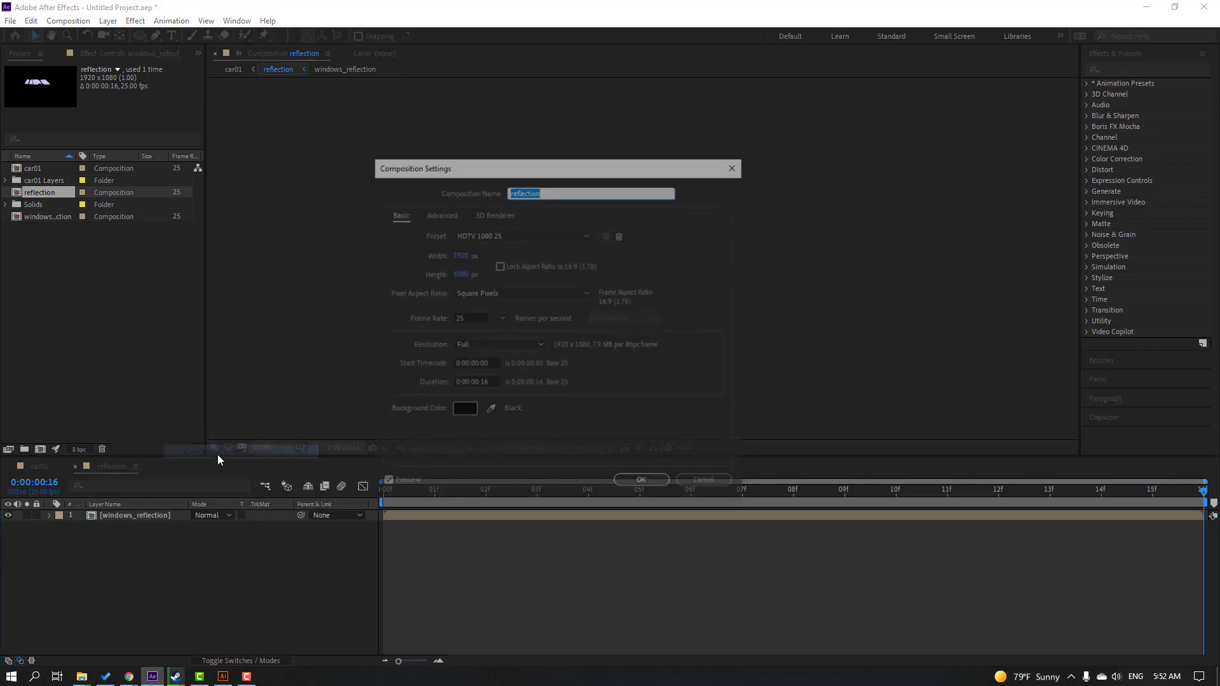
{"action": "left_click", "coordinate": [472, 383]}
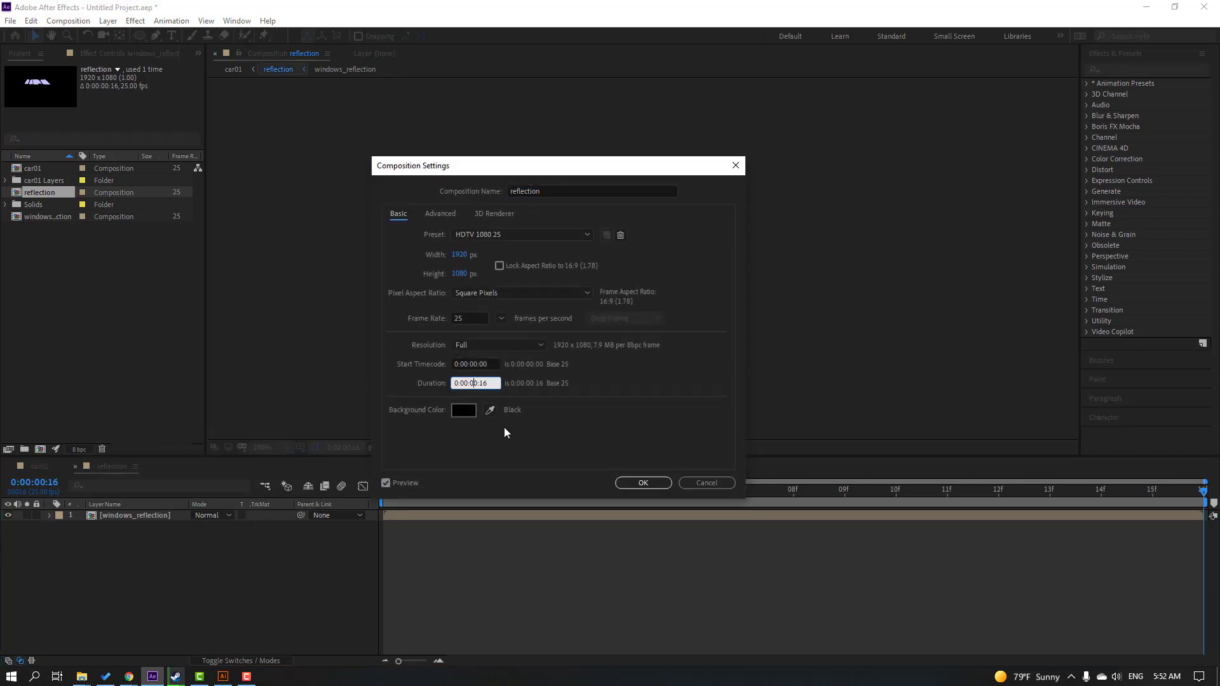
{"action": "key", "text": "BackSpace"}
{"action": "type", "text": "8"}
{"action": "left_click", "coordinate": [640, 483]}
{"action": "key", "text": "space"}
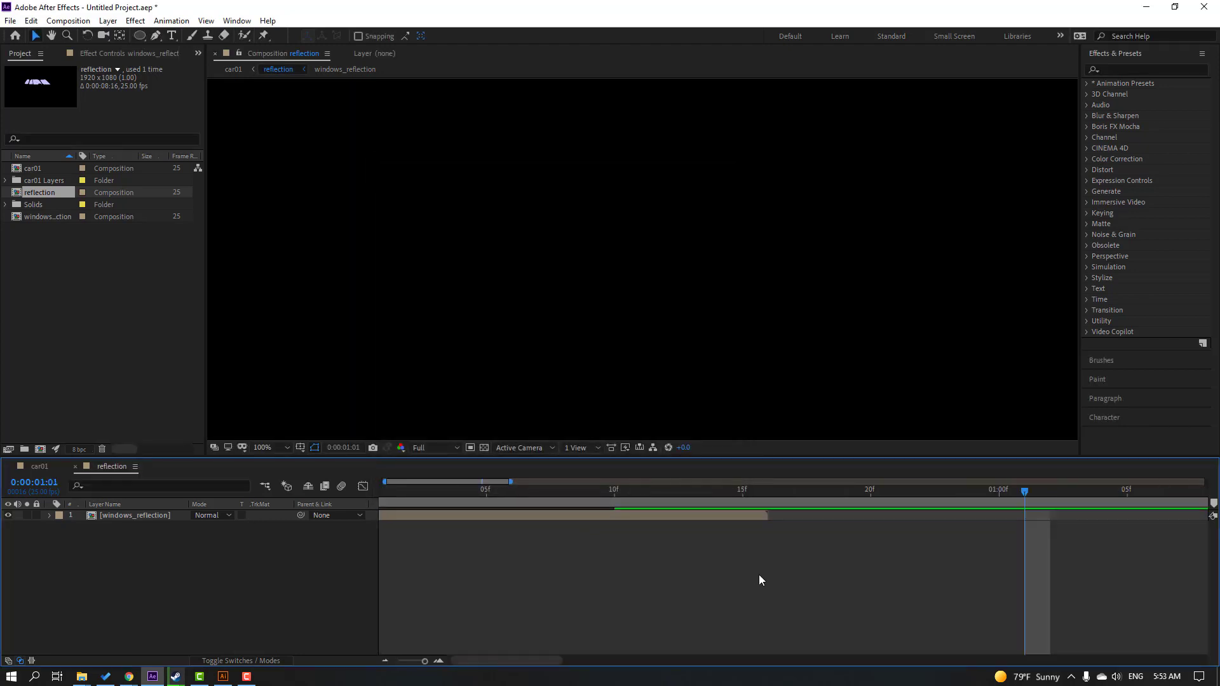
{"action": "key", "text": "space"}
{"action": "key", "text": "semicolon"}
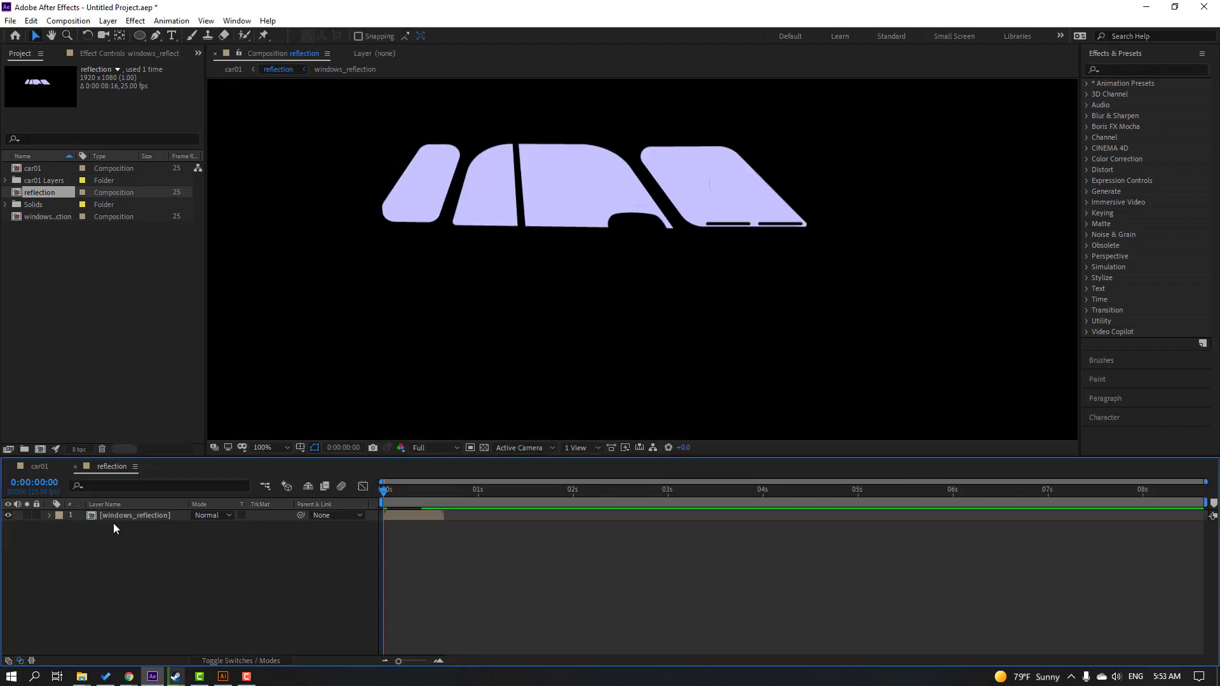
Step: Duplicate the windows_reflection layer repeatedly, staggering the copies end to end until they fill the composition, and preview the repeating sweep
{"action": "left_click", "coordinate": [122, 516]}
{"action": "key", "text": "ctrl+d"}
{"action": "left_click_drag", "start_coordinate": [407, 516], "coordinate": [997, 513]}
{"action": "key", "text": "ctrl+d"}
{"action": "key", "text": "ctrl+d"}
{"action": "key", "text": "ctrl+d"}
{"action": "key", "text": "ctrl+d"}
{"action": "key", "text": "ctrl+d"}
{"action": "key", "text": "ctrl+d"}
{"action": "key", "text": "ctrl+d"}
{"action": "key", "text": "ctrl+d"}
{"action": "key", "text": "ctrl+d"}
{"action": "left_click_drag", "start_coordinate": [997, 513], "coordinate": [1064, 515]}
{"action": "key", "text": "ctrl+d"}
{"action": "left_click_drag", "start_coordinate": [1064, 515], "coordinate": [1124, 516]}
{"action": "key", "text": "ctrl+d"}
{"action": "left_click_drag", "start_coordinate": [1124, 516], "coordinate": [1184, 516]}
{"action": "key", "text": "space"}
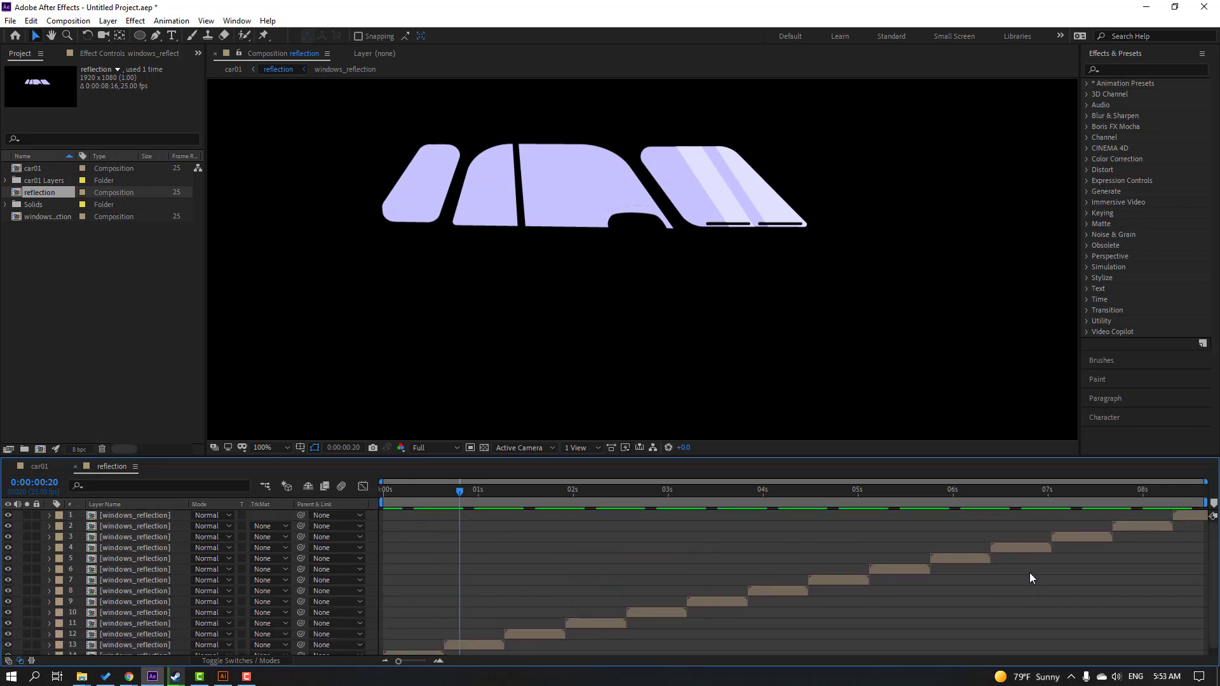
{"action": "left_click", "coordinate": [440, 489]}
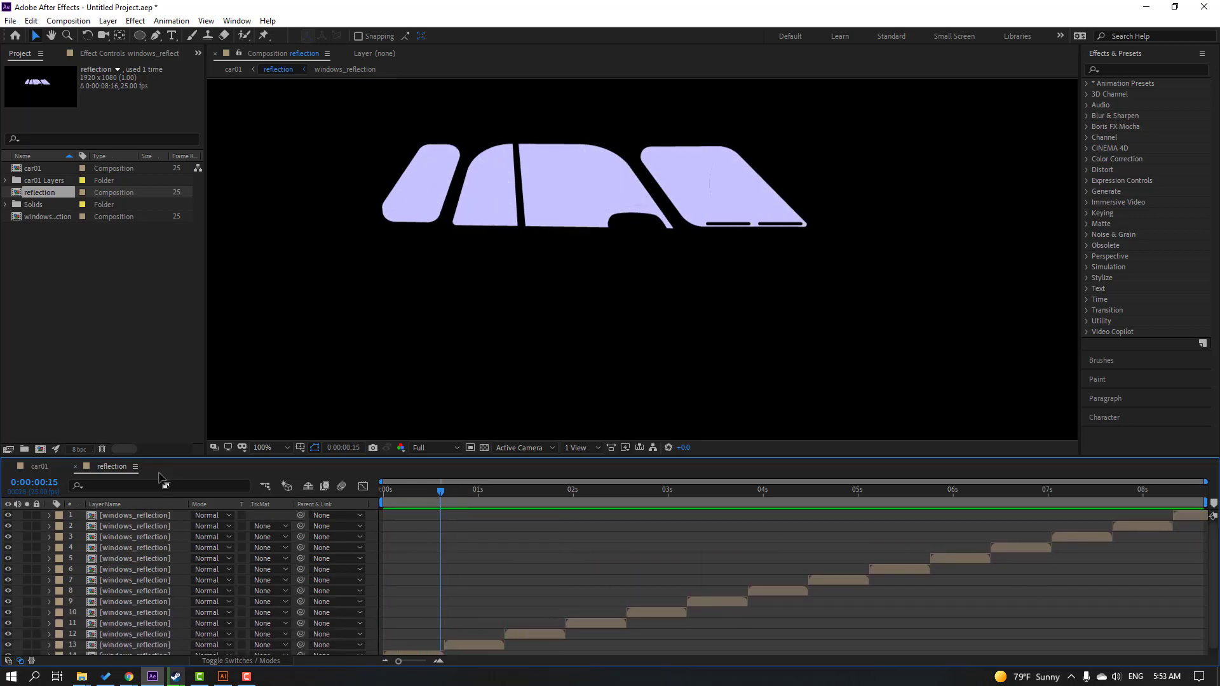
Step: Return to the car01 composition and parent the reflection layer to the body layer at frame 0
{"action": "left_click", "coordinate": [76, 468]}
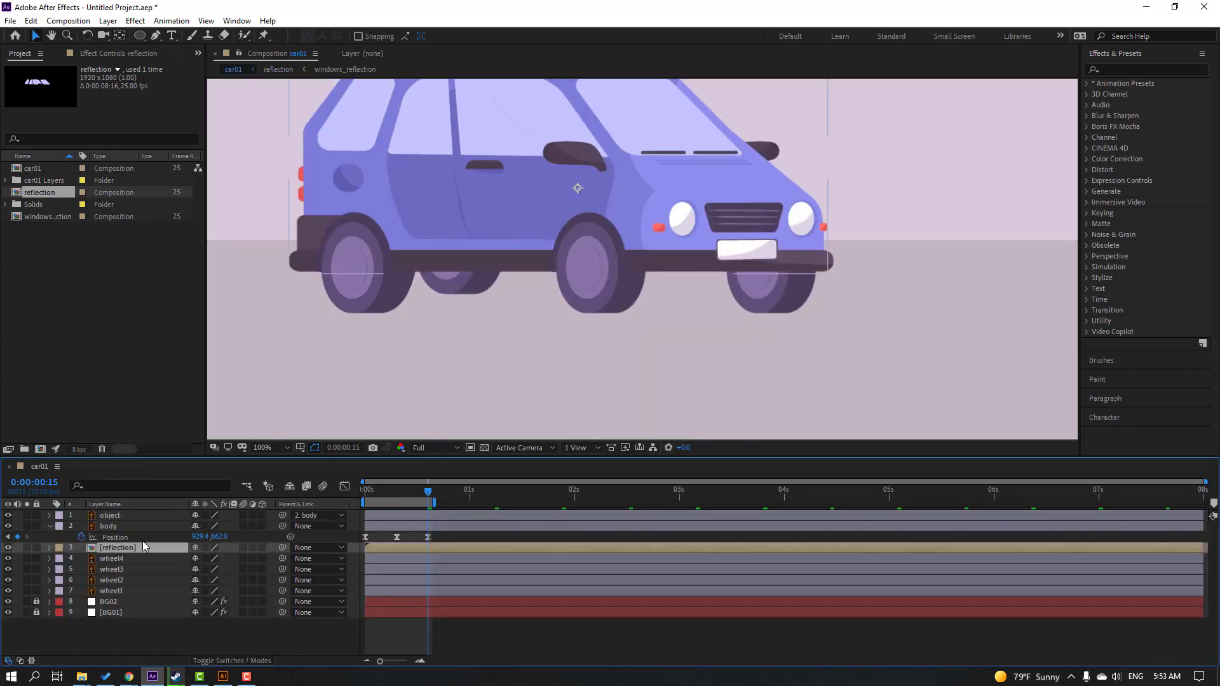
{"action": "left_click_drag", "start_coordinate": [425, 483], "coordinate": [364, 492]}
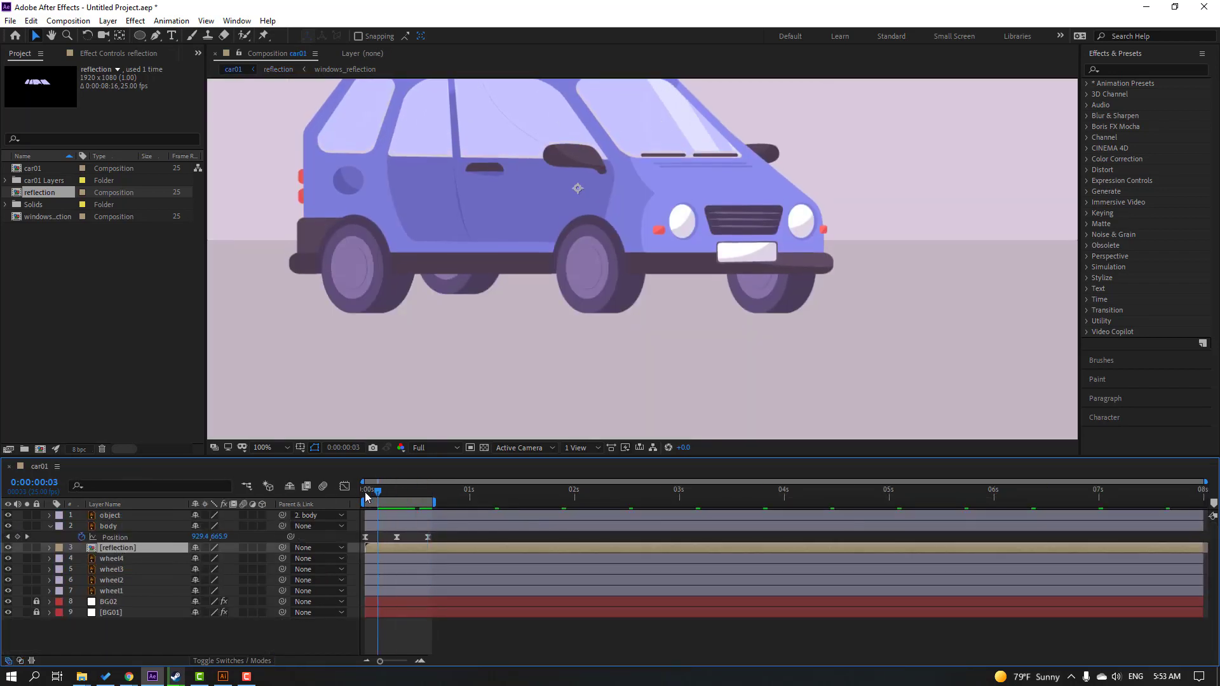
{"action": "left_click_drag", "start_coordinate": [282, 547], "coordinate": [112, 527]}
Step: Preview the whole car in car01 to check the bounce together with the window reflections
{"action": "key", "text": "comma"}
{"action": "key", "text": "comma"}
{"action": "key", "text": "comma"}
{"action": "key", "text": "comma"}
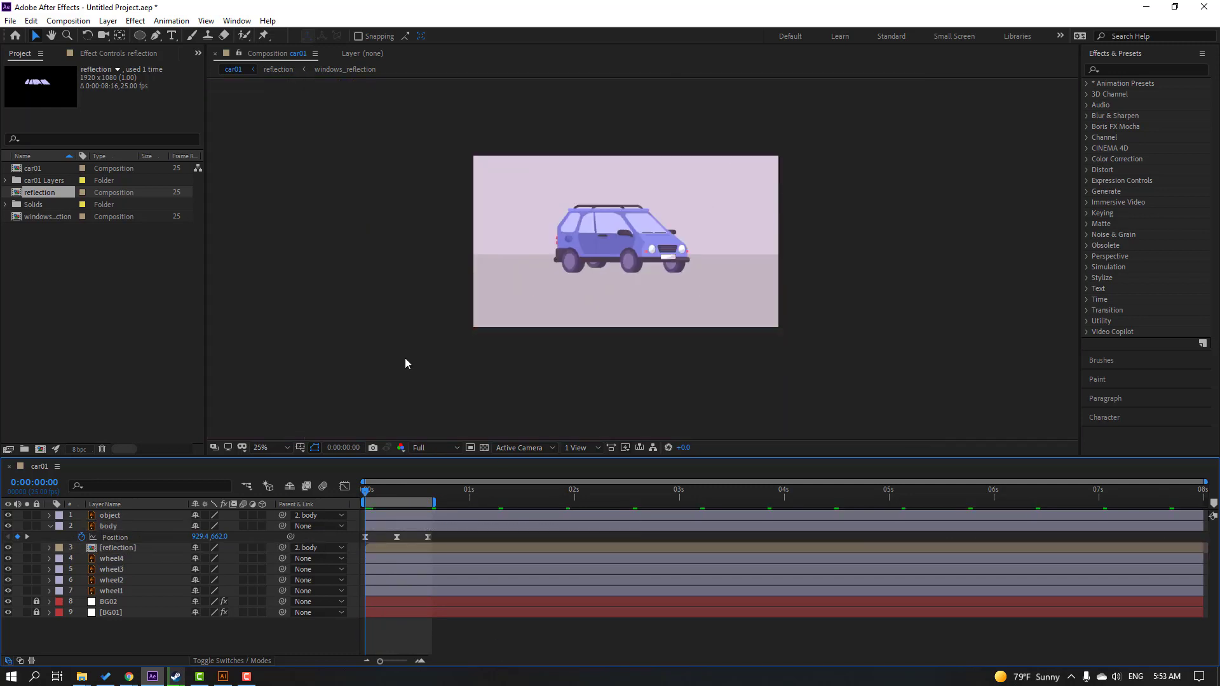
{"action": "key", "text": "space"}
{"action": "key", "text": "period"}
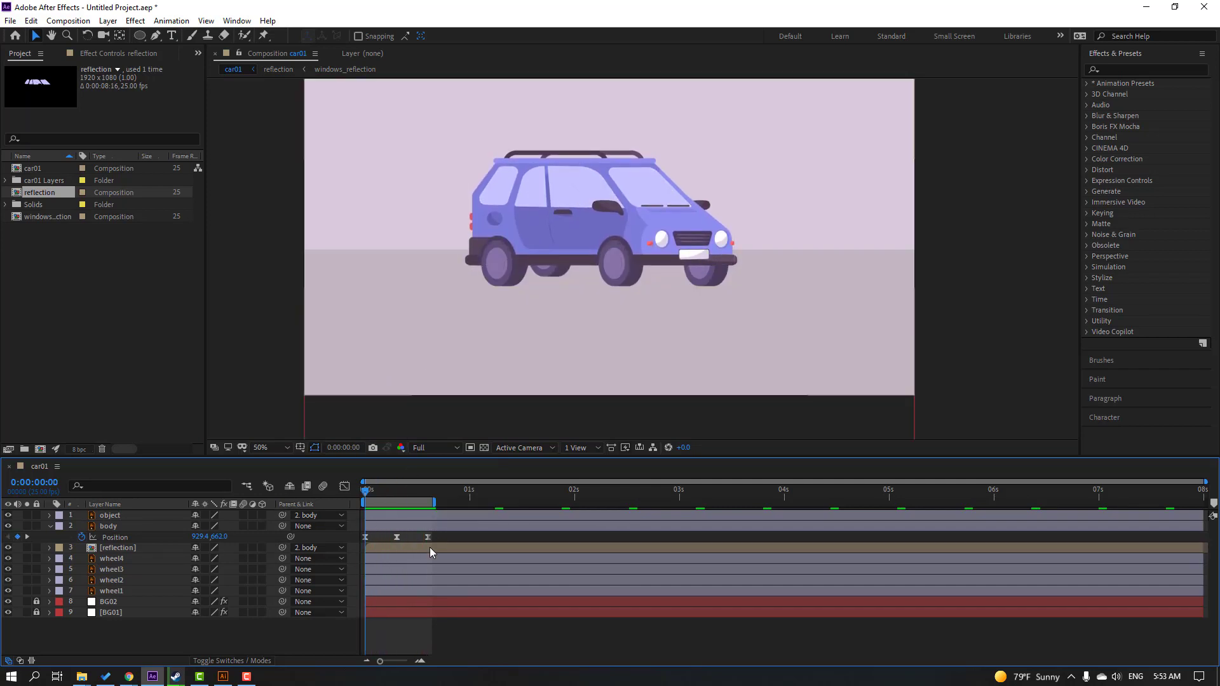
{"action": "key", "text": "space"}
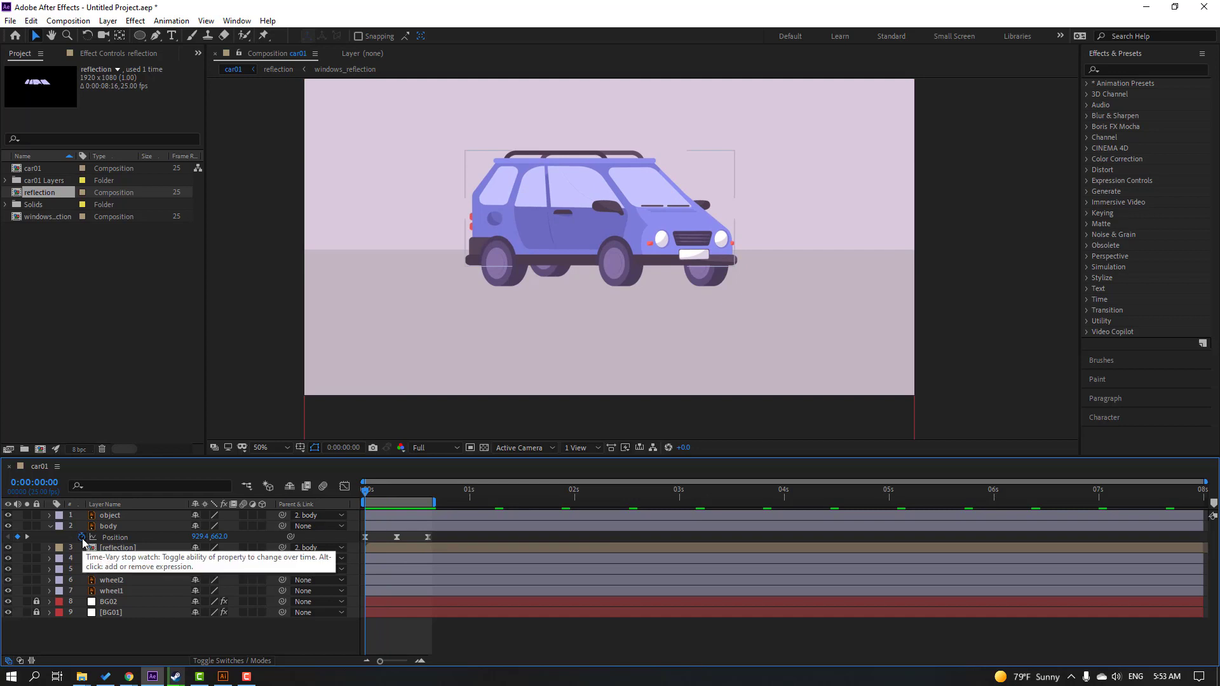
Step: Loop the body layer's Position animation with the expression loopOutDuration(type = "cycle", duration = 0)
{"action": "left_click", "coordinate": [82, 537], "text": "alt"}
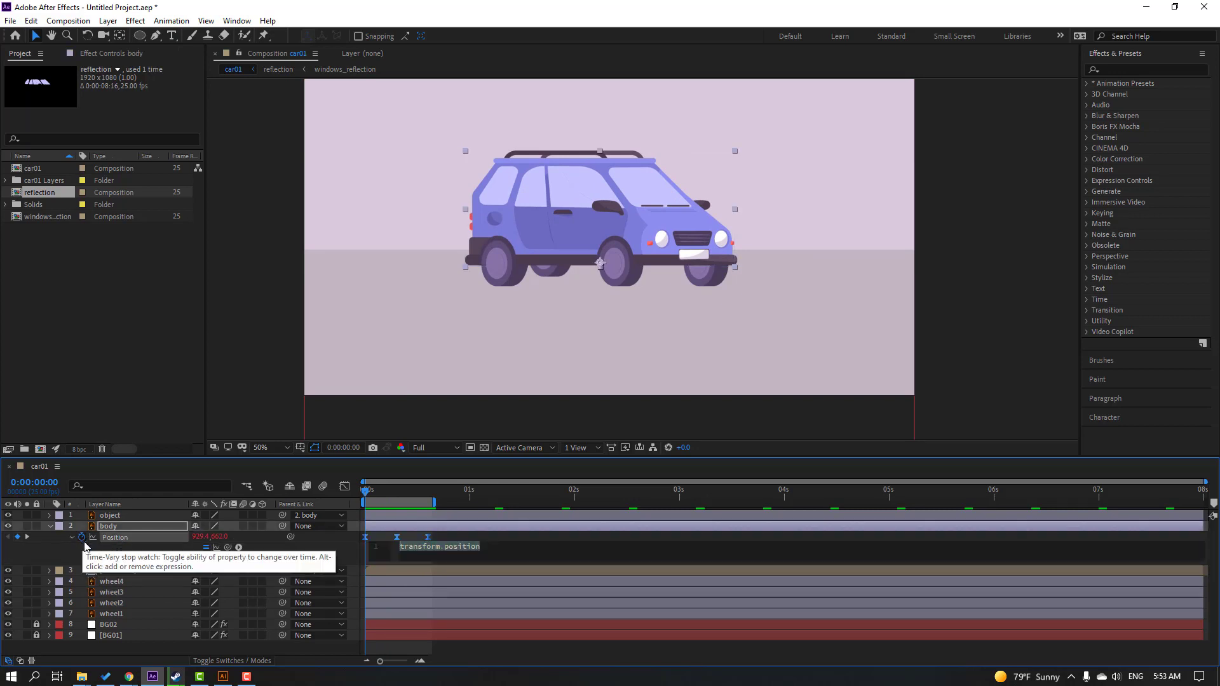
{"action": "left_click", "coordinate": [238, 548]}
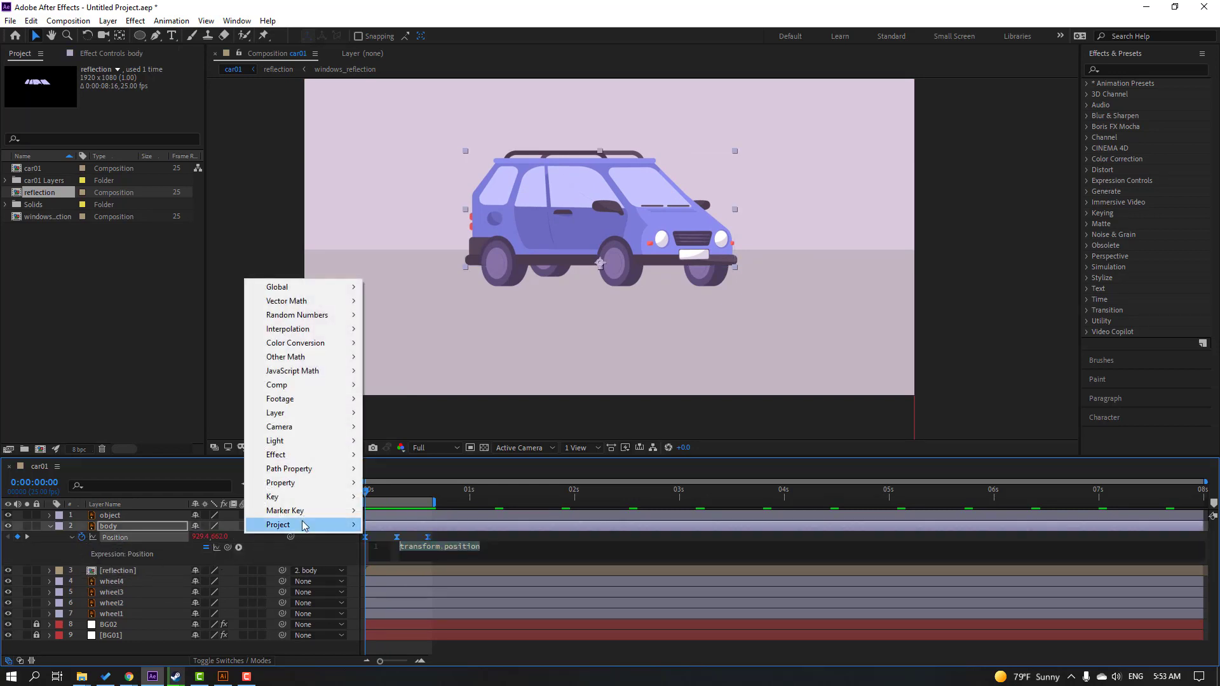
{"action": "mouse_move", "coordinate": [318, 484]}
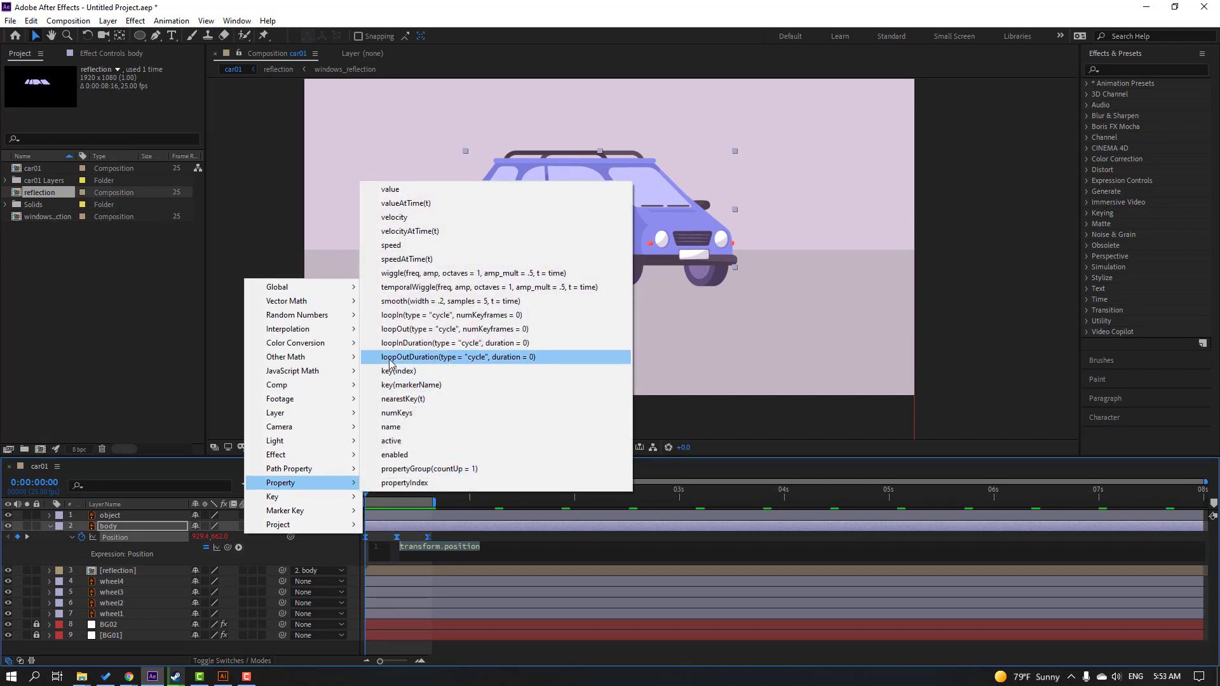
{"action": "left_click", "coordinate": [532, 357]}
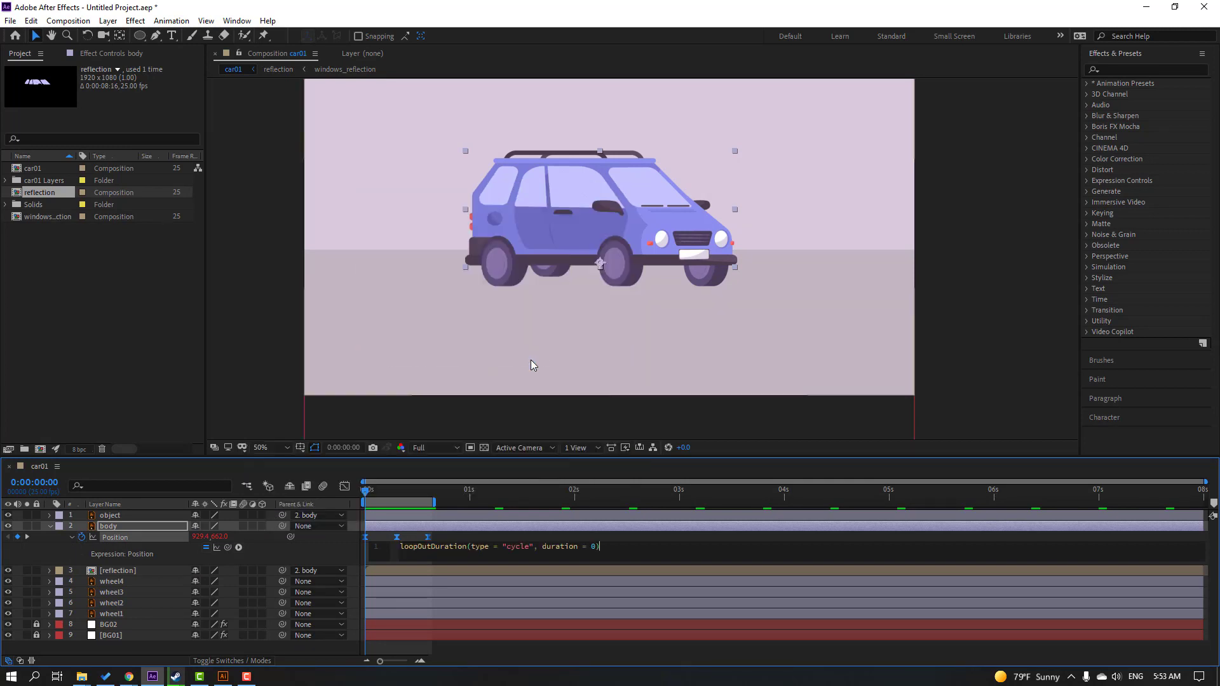
{"action": "left_click", "coordinate": [1073, 541]}
{"action": "left_click", "coordinate": [109, 636]}
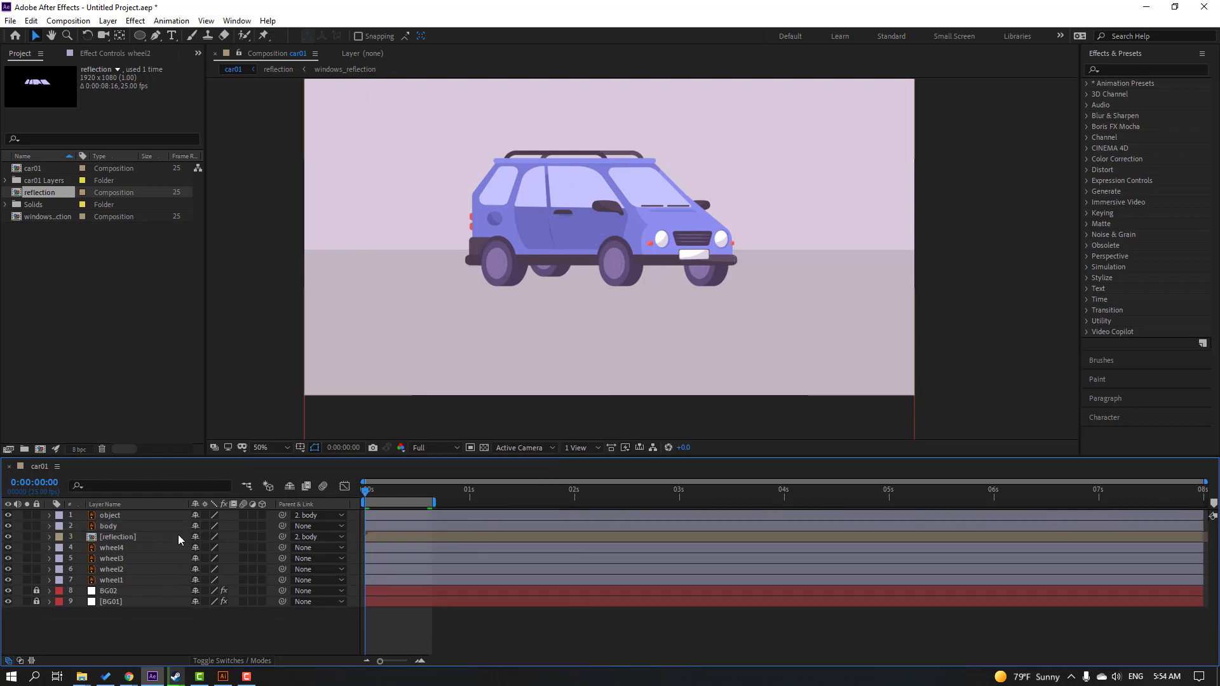
Step: Add starting Scale keyframes at frame 0 to the wheel4 and wheel3 layers
{"action": "left_click", "coordinate": [113, 549]}
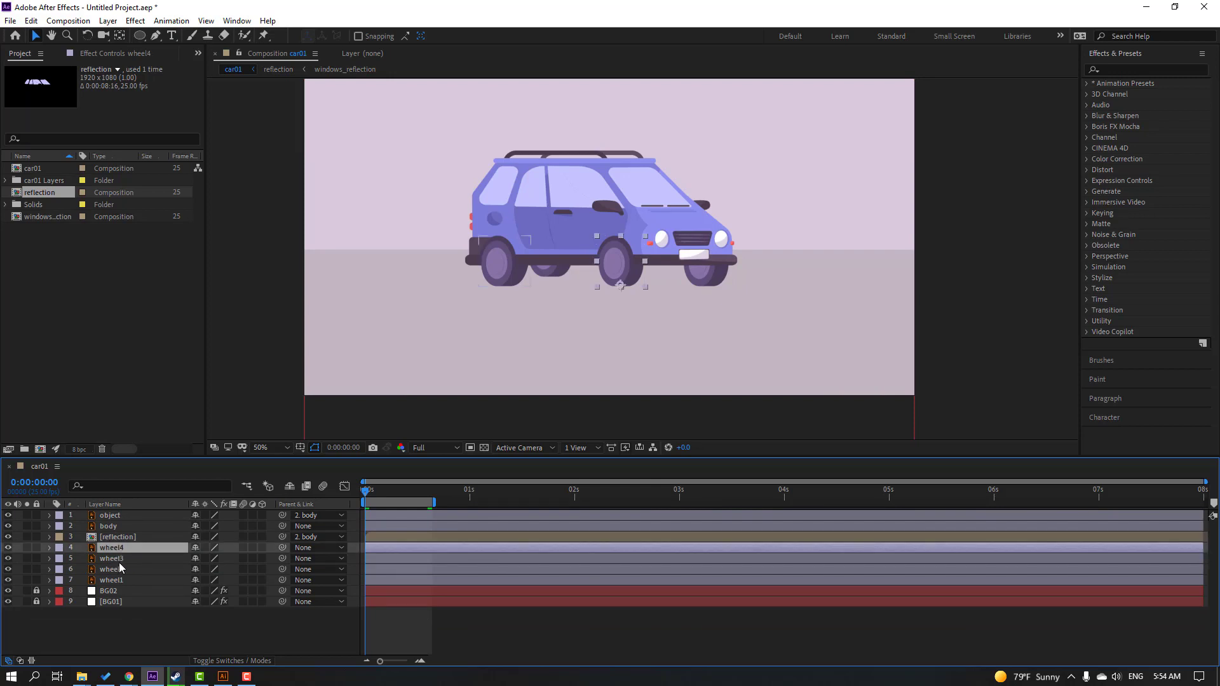
{"action": "left_click", "coordinate": [119, 561], "text": "ctrl"}
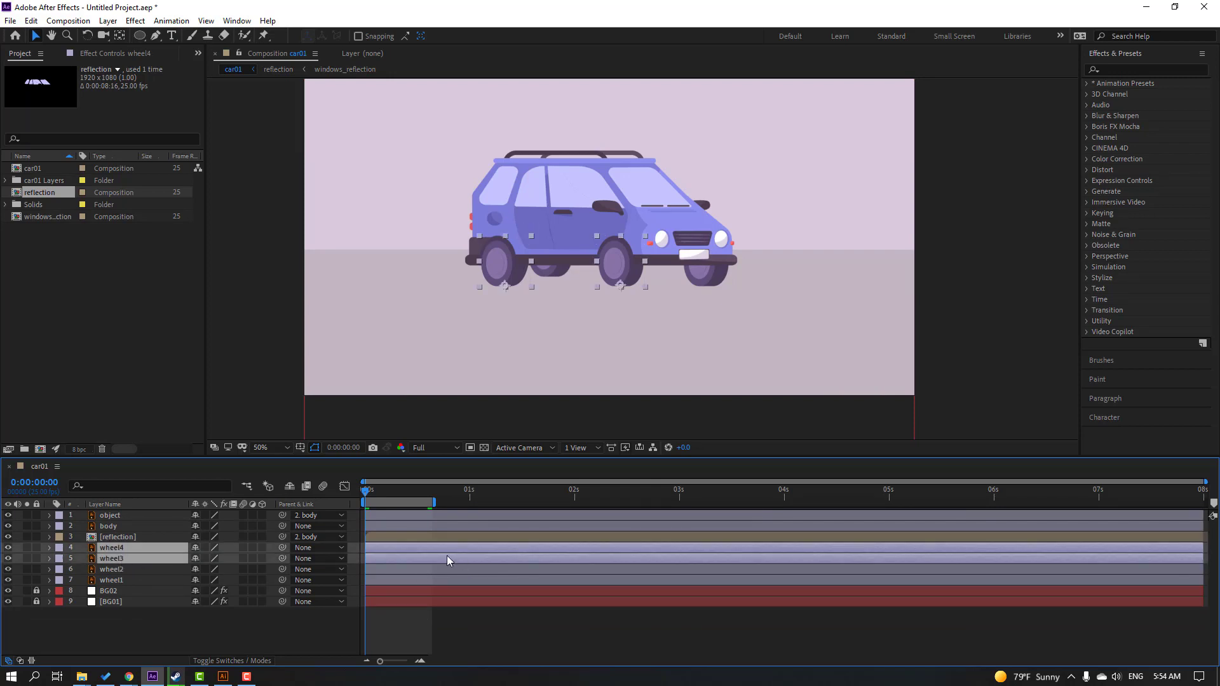
{"action": "key", "text": "s"}
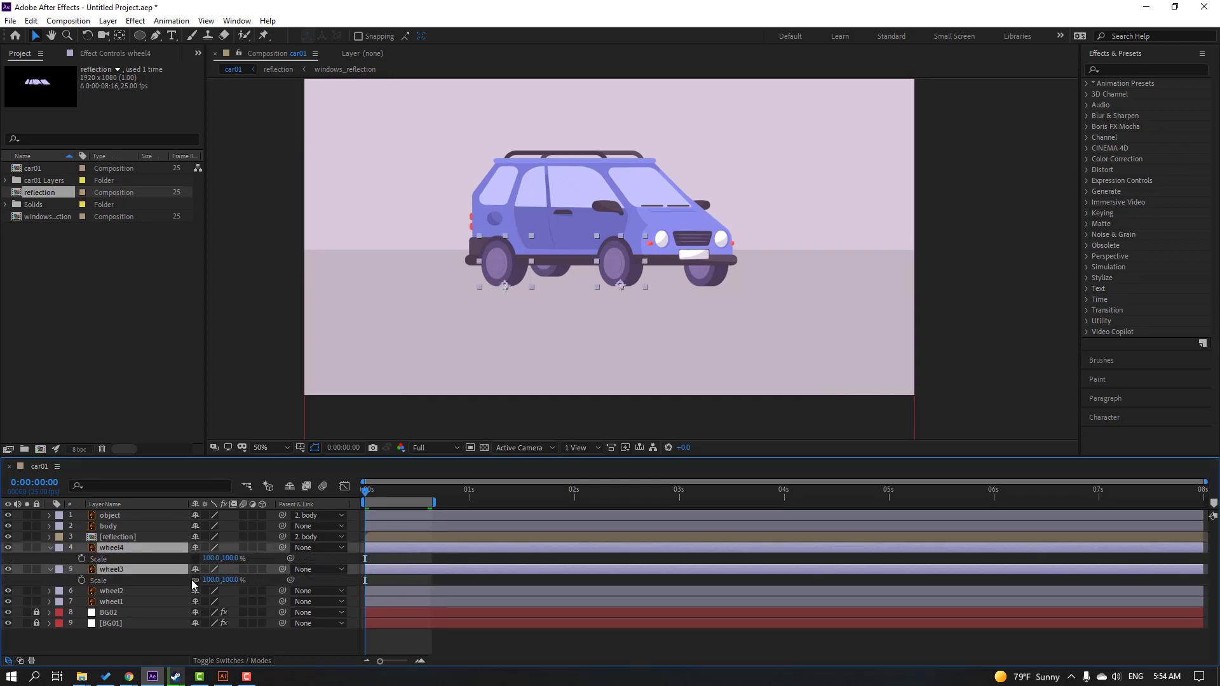
{"action": "left_click", "coordinate": [82, 558]}
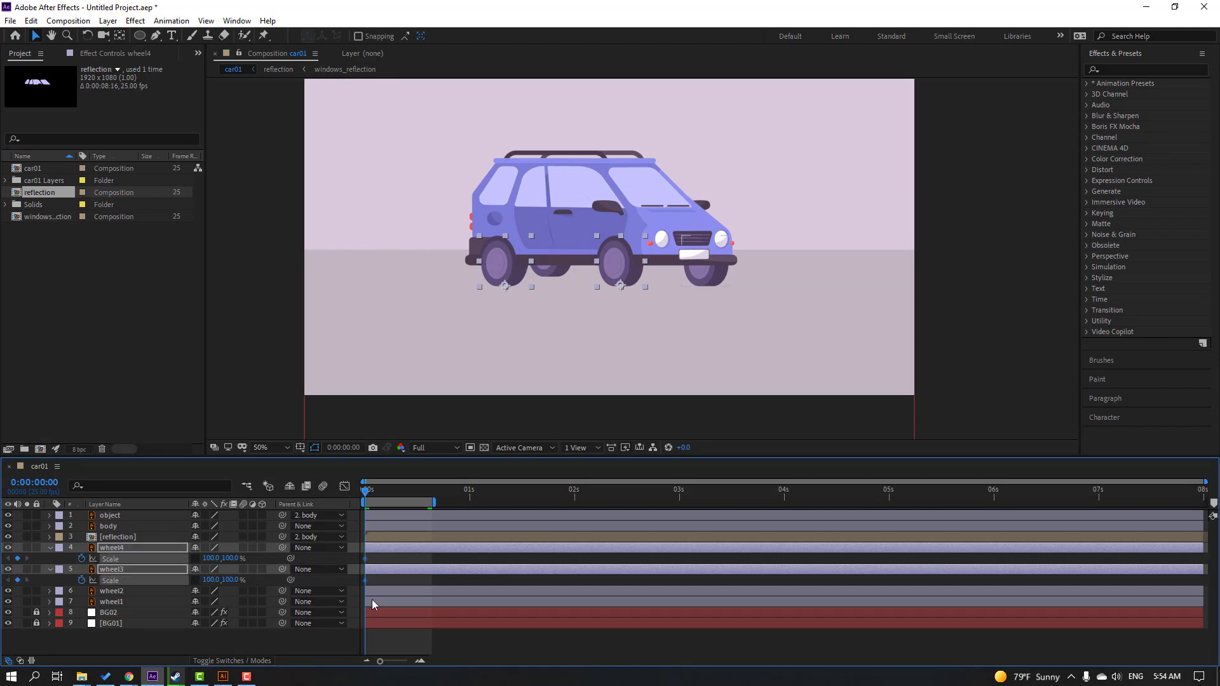
Step: Reveal the body's Position keyframes for timing and set the vertical scale of wheel4 and wheel3 to 80% at 0:00:00:08
{"action": "left_click", "coordinate": [113, 527]}
{"action": "key", "text": "p"}
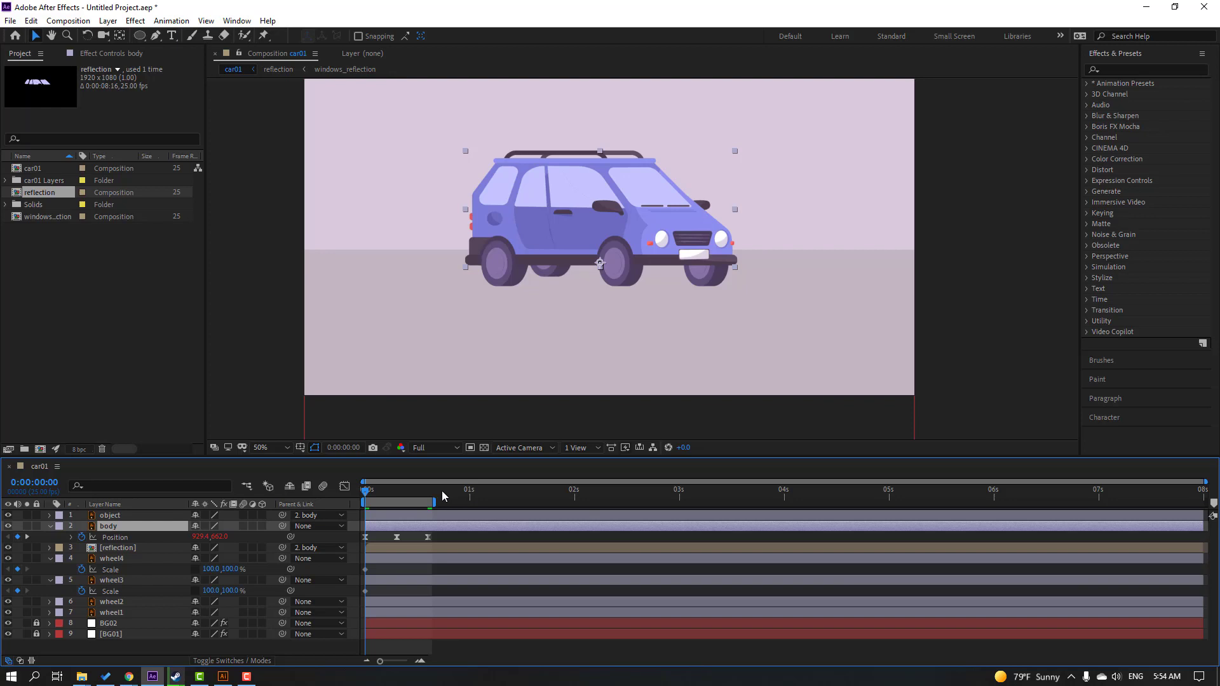
{"action": "left_click_drag", "start_coordinate": [381, 493], "coordinate": [400, 494]}
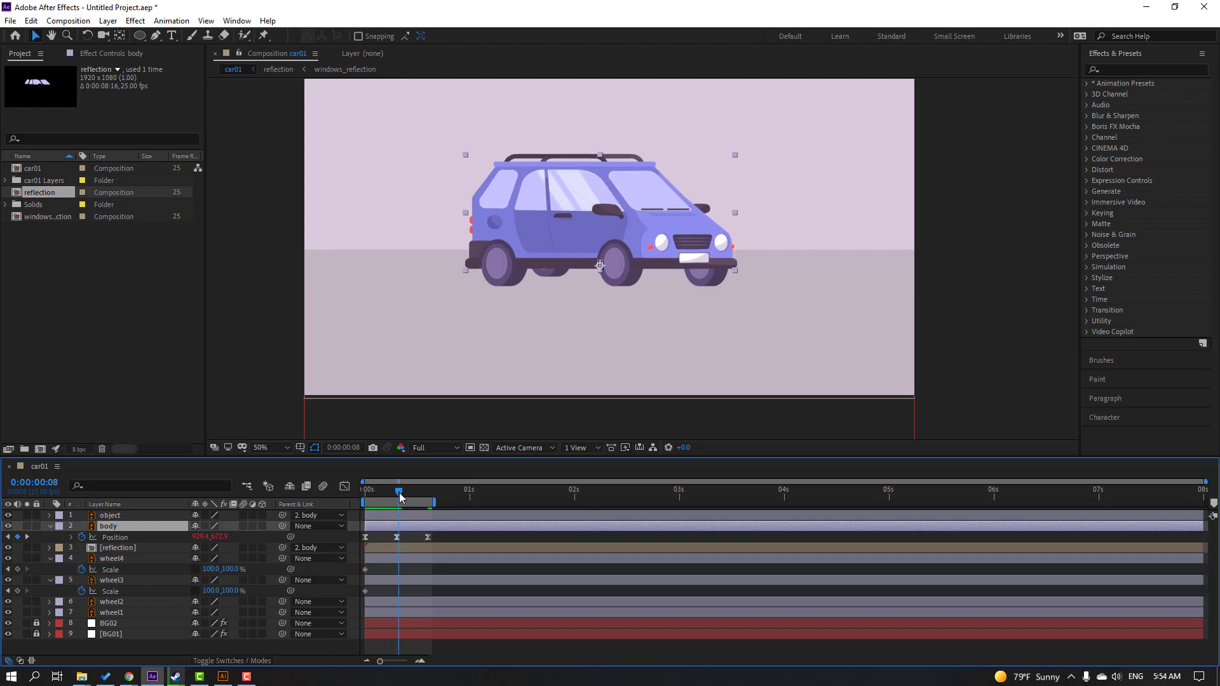
{"action": "left_click", "coordinate": [287, 589]}
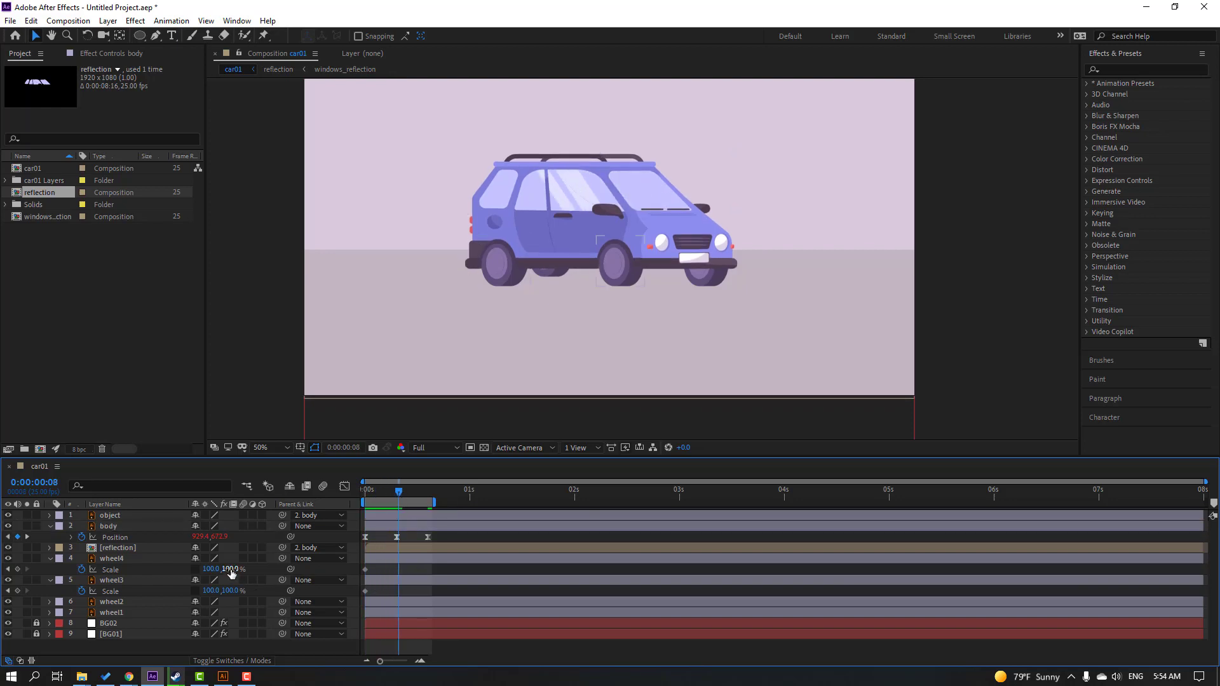
{"action": "left_click_drag", "start_coordinate": [230, 568], "coordinate": [226, 569]}
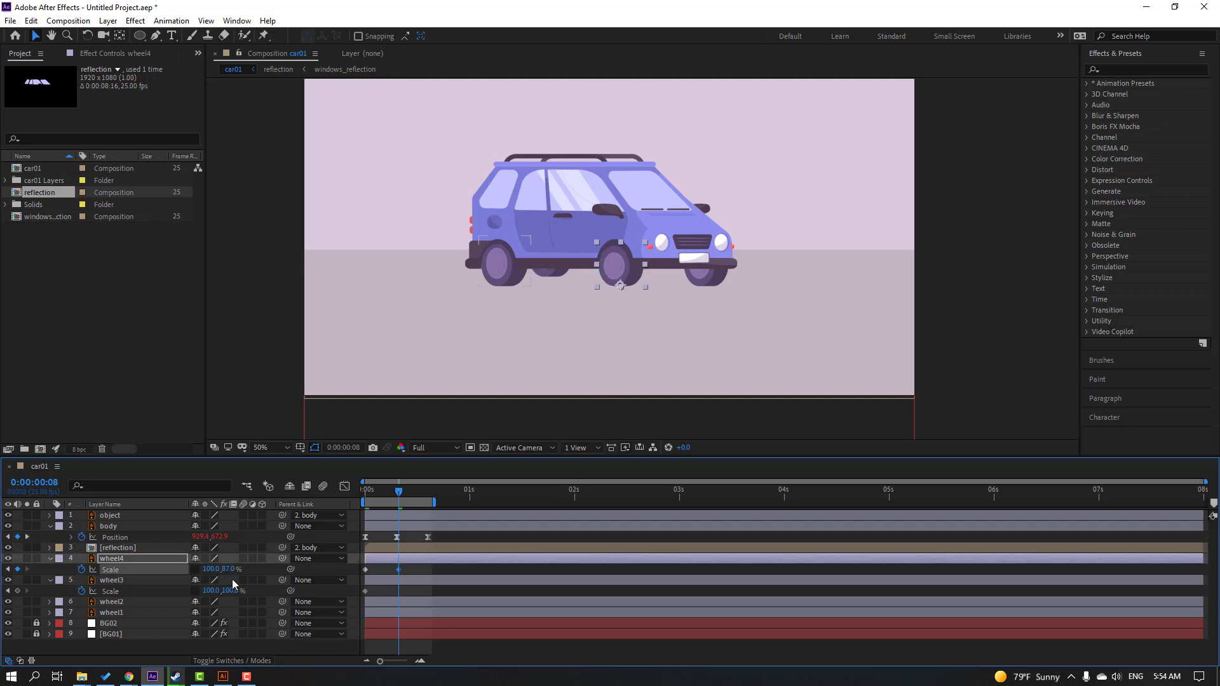
{"action": "left_click", "coordinate": [227, 568]}
{"action": "type", "text": "80"}
{"action": "left_click", "coordinate": [231, 590]}
{"action": "type", "text": "80"}
{"action": "key", "text": "Return"}
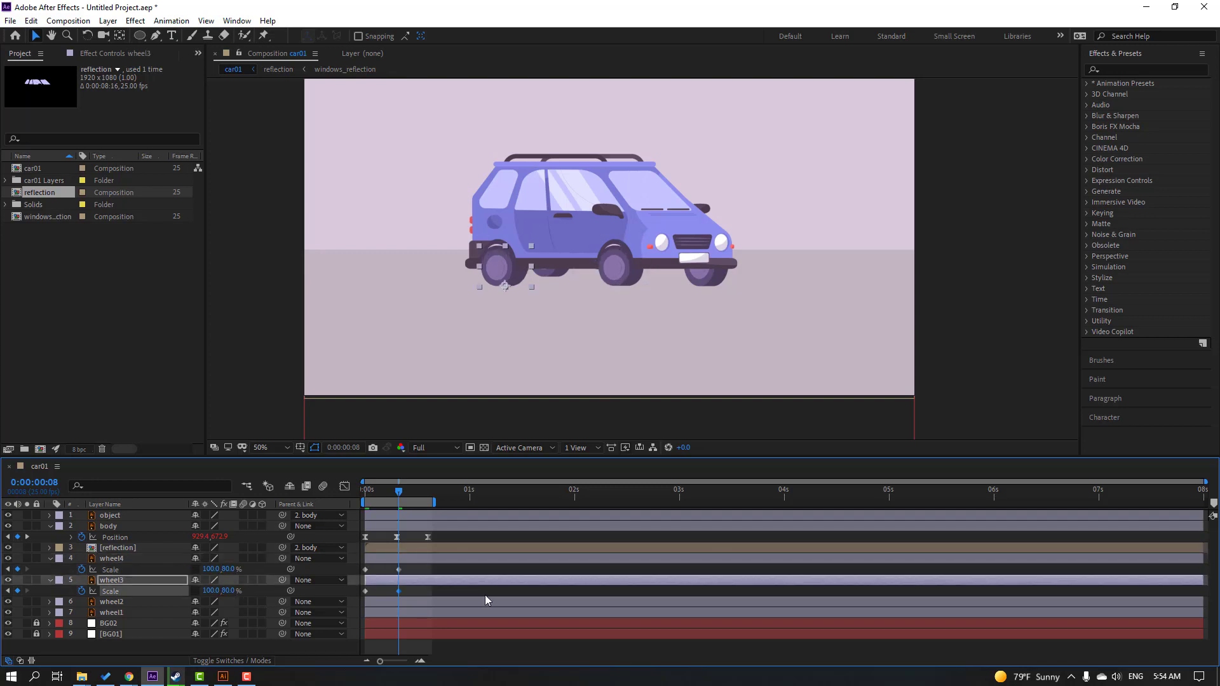
Step: Copy the first Scale keyframes of wheel4 and wheel3 to 0:00:00:15, matching the body's last Position keyframe
{"action": "left_click_drag", "start_coordinate": [400, 490], "coordinate": [427, 492]}
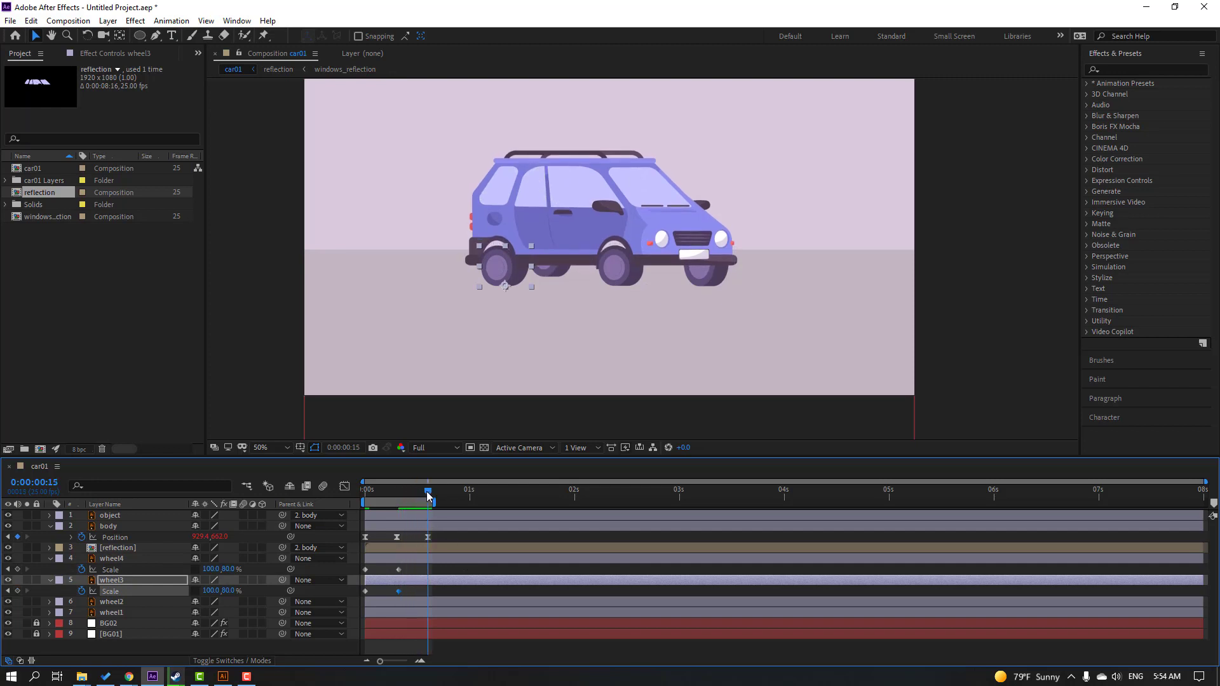
{"action": "left_click_drag", "start_coordinate": [379, 566], "coordinate": [362, 573]}
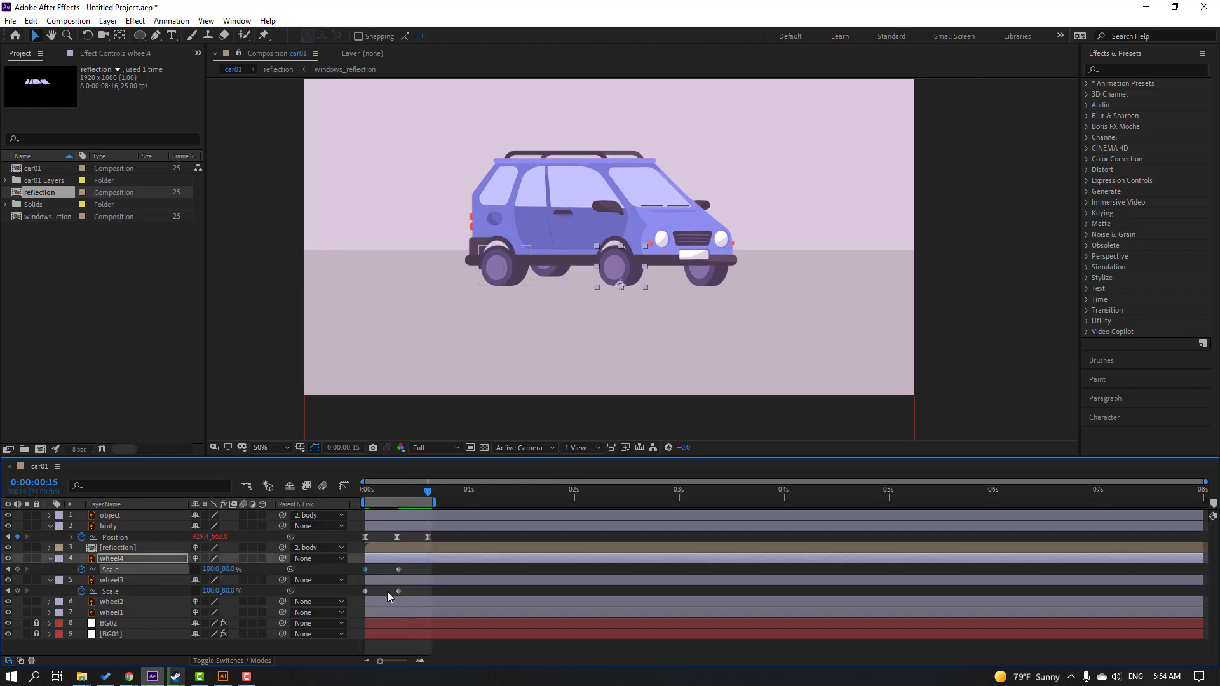
{"action": "key", "text": "ctrl+c"}
{"action": "key", "text": "ctrl+v"}
{"action": "left_click", "coordinate": [384, 583]}
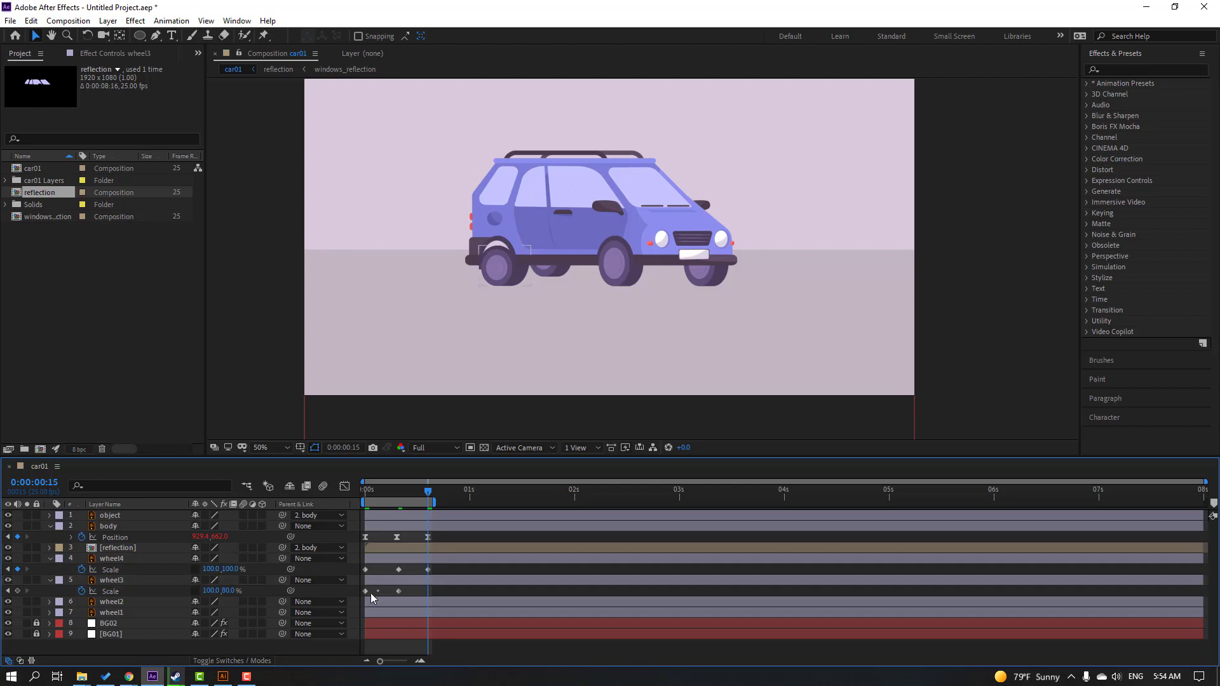
{"action": "left_click_drag", "start_coordinate": [370, 592], "coordinate": [363, 599]}
{"action": "key", "text": "ctrl+c"}
{"action": "key", "text": "ctrl+v"}
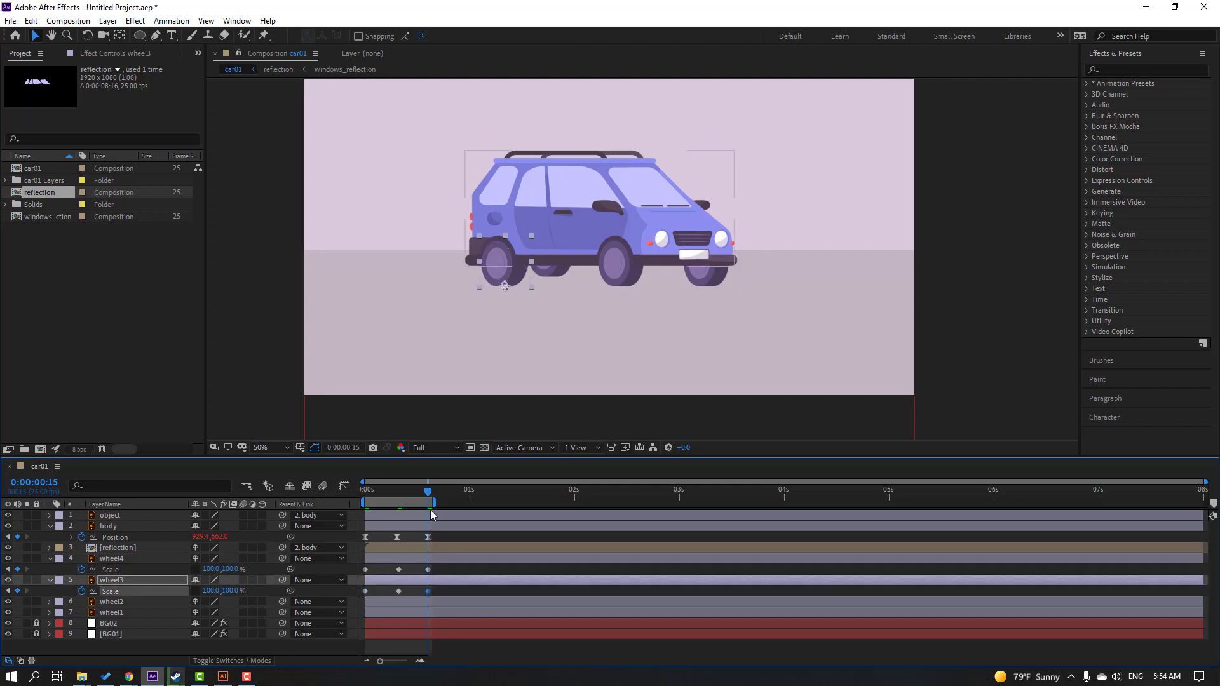
Step: Change the vertical scale of wheel4 and wheel3 to 85% at 0:00:00:08
{"action": "left_click_drag", "start_coordinate": [428, 492], "coordinate": [398, 496]}
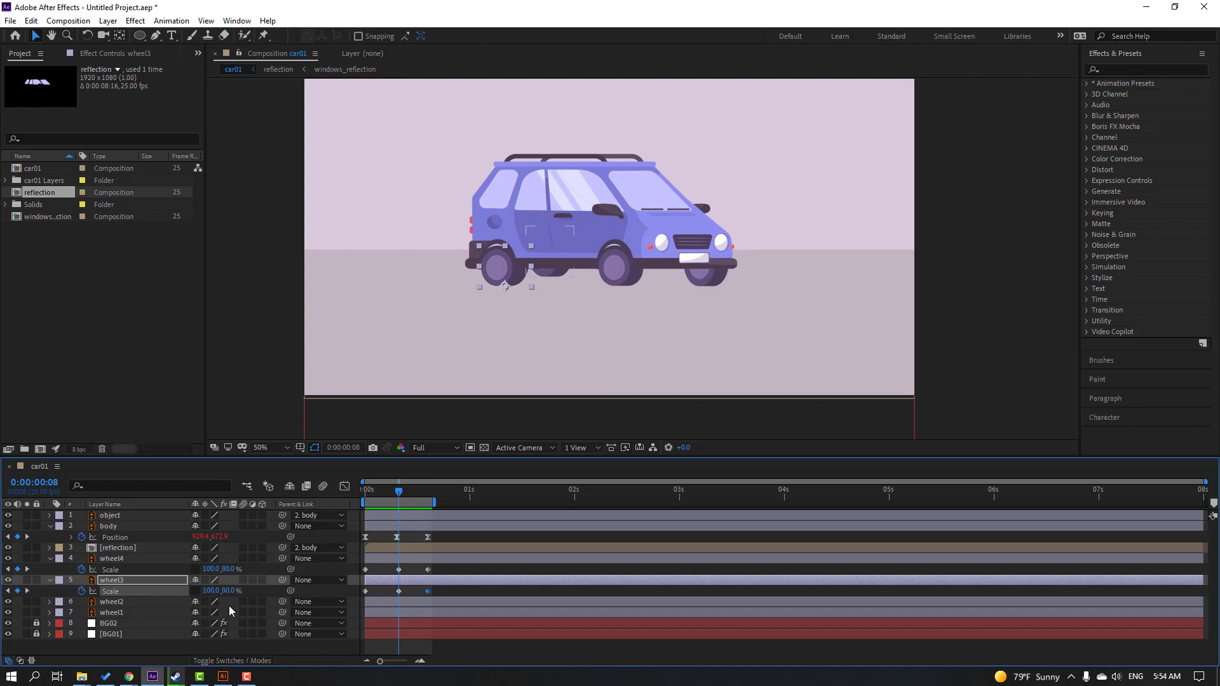
{"action": "left_click", "coordinate": [399, 559]}
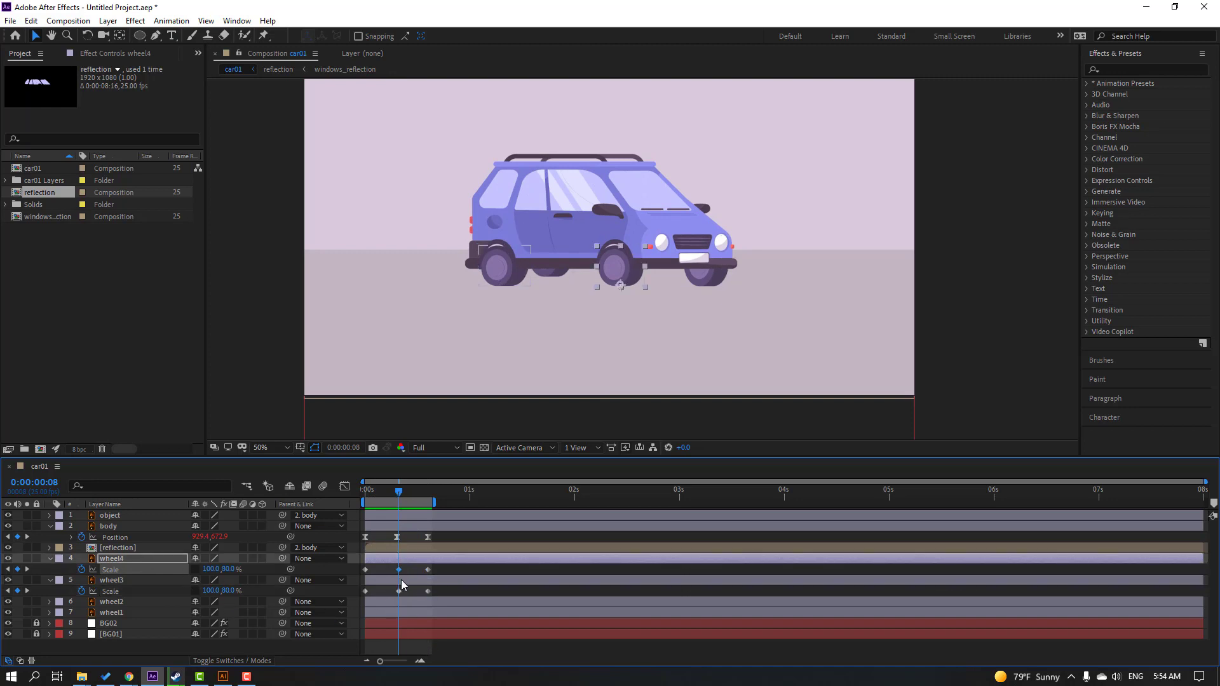
{"action": "scroll", "coordinate": [638, 260], "scroll_direction": "up", "scroll_amount": 2}
{"action": "left_click", "coordinate": [226, 569]}
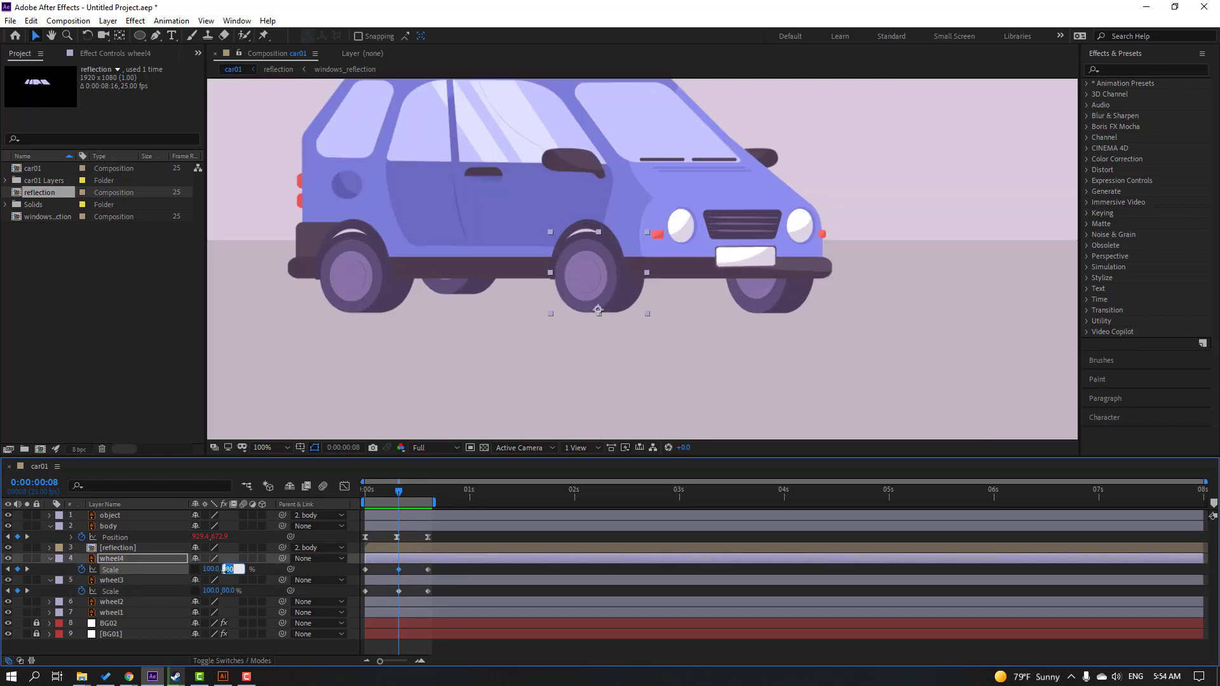
{"action": "type", "text": "85"}
{"action": "key", "text": "Return"}
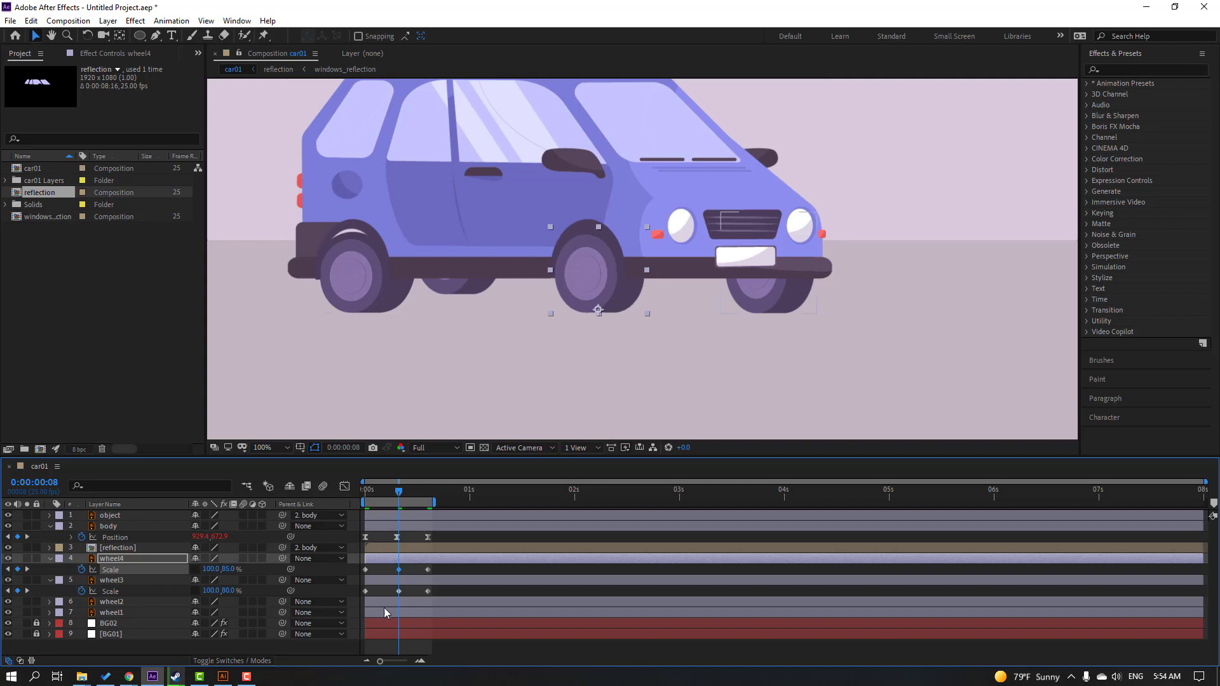
{"action": "left_click", "coordinate": [268, 595]}
{"action": "left_click", "coordinate": [229, 591]}
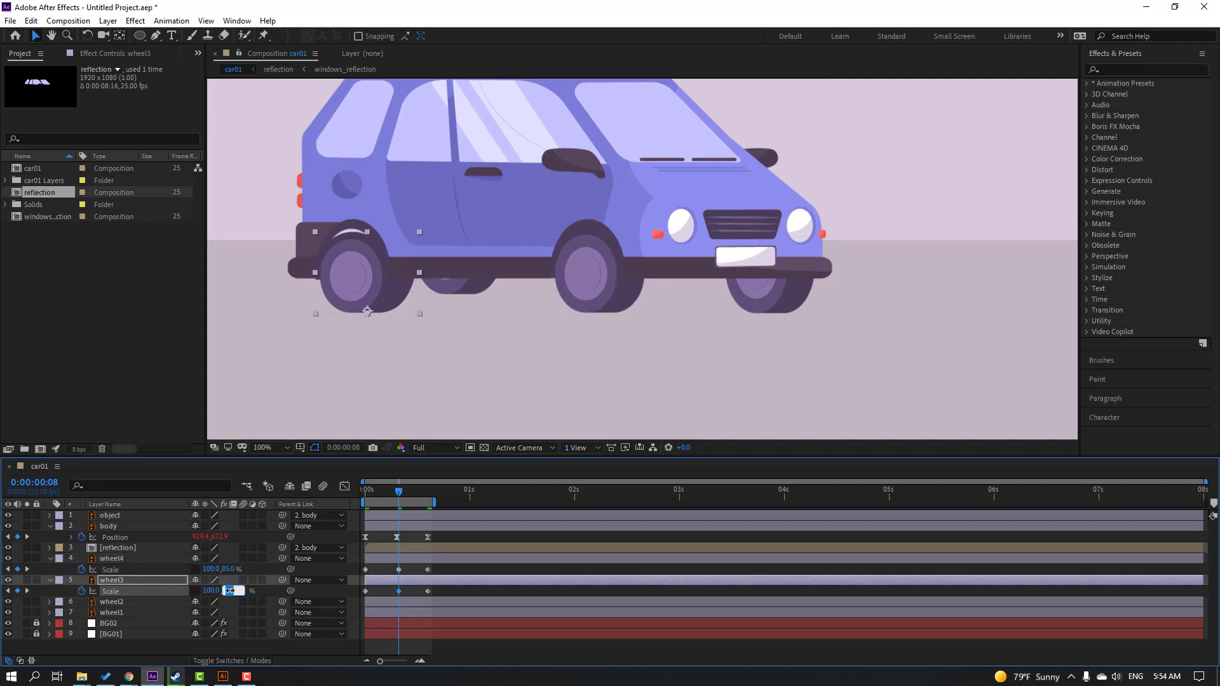
{"action": "type", "text": "85"}
{"action": "key", "text": "Return"}
Step: Apply Easy Ease to all Scale keyframes of wheel4 and wheel3 and preview the squashing wheels
{"action": "left_click_drag", "start_coordinate": [448, 571], "coordinate": [357, 597]}
{"action": "right_click", "coordinate": [425, 593]}
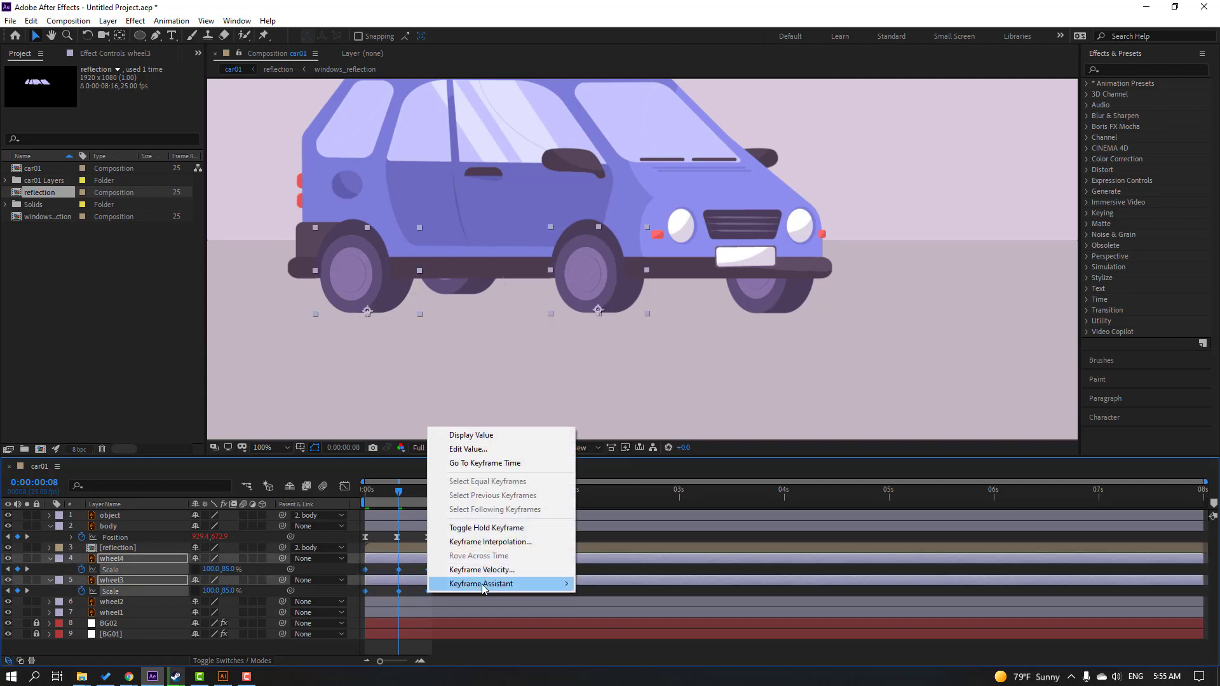
{"action": "mouse_move", "coordinate": [471, 584]}
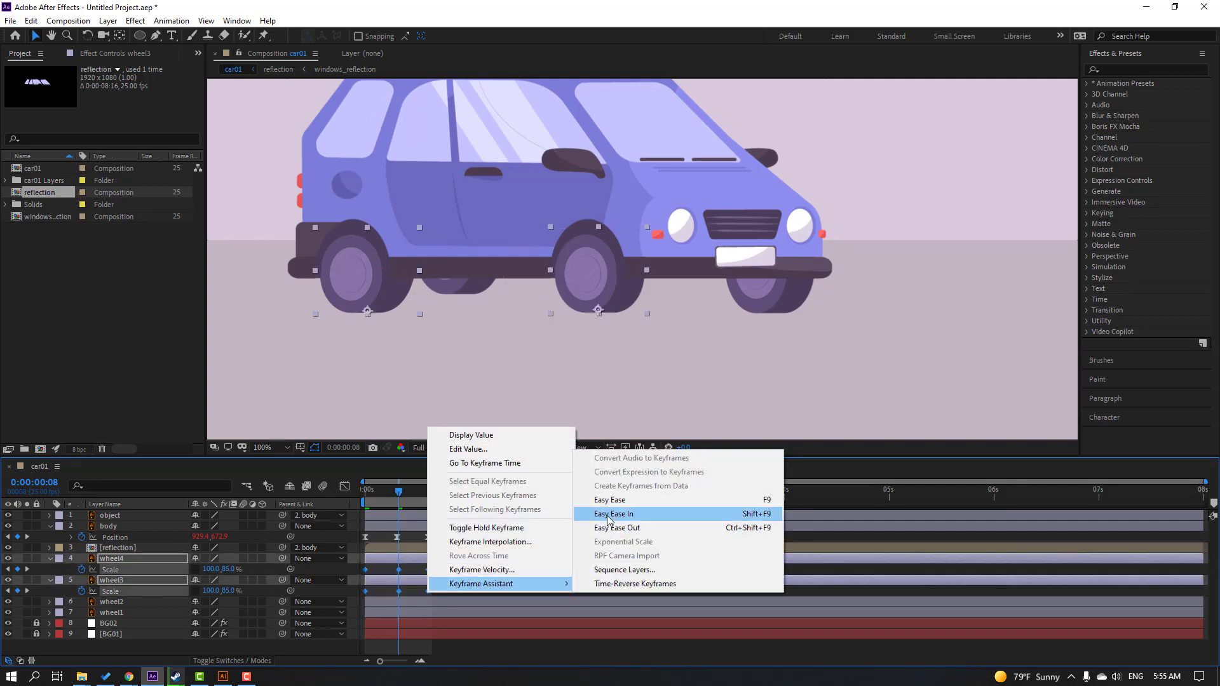
{"action": "left_click", "coordinate": [770, 502]}
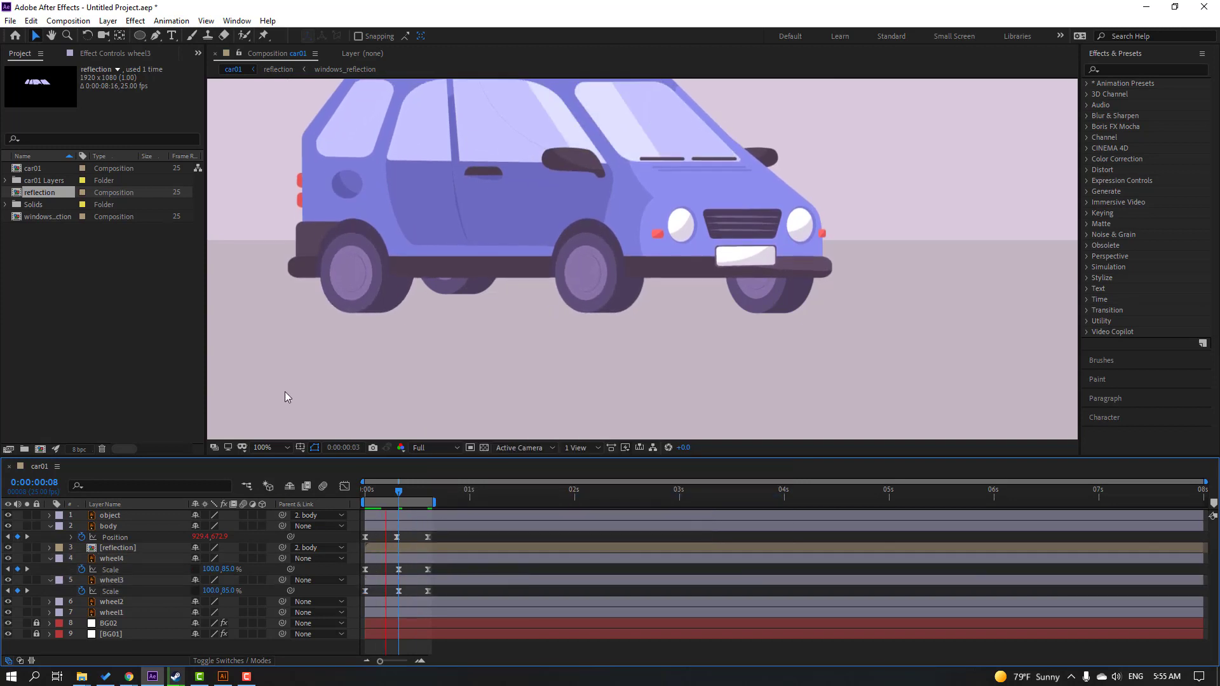
{"action": "scroll", "coordinate": [291, 390], "scroll_direction": "down", "scroll_amount": 2}
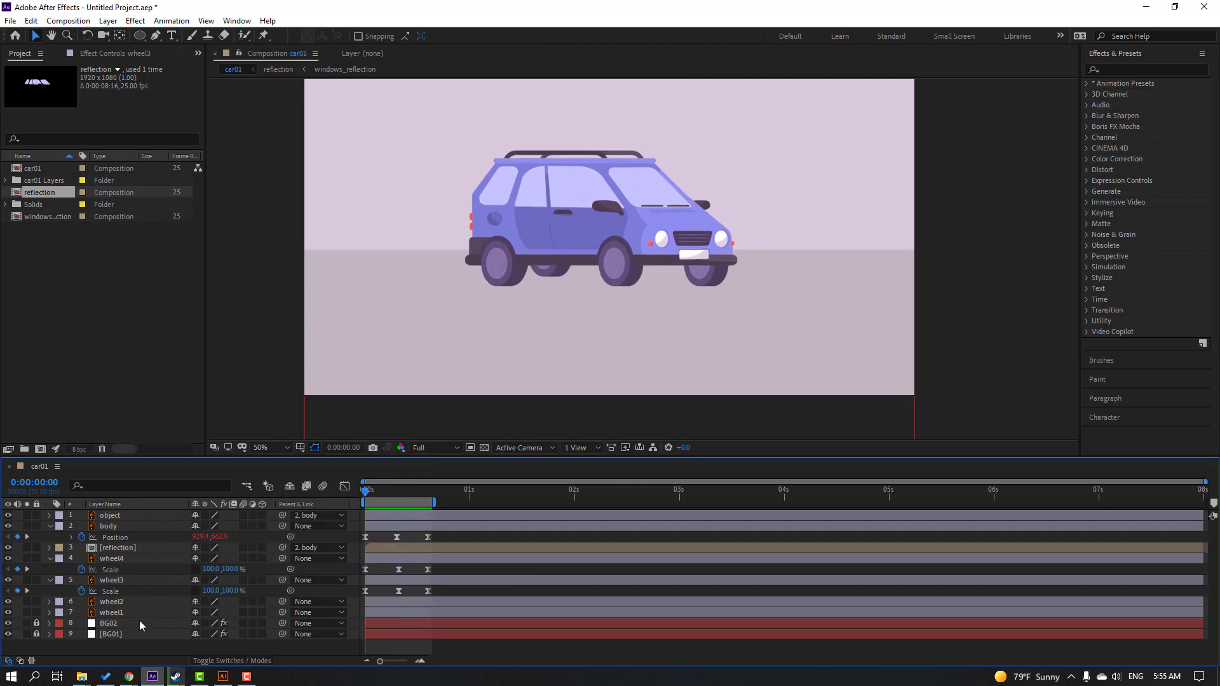
Step: Add starting Scale keyframes at frame 0 to the wheel2 and wheel1 layers
{"action": "left_click", "coordinate": [127, 602]}
{"action": "left_click", "coordinate": [124, 614], "text": "ctrl"}
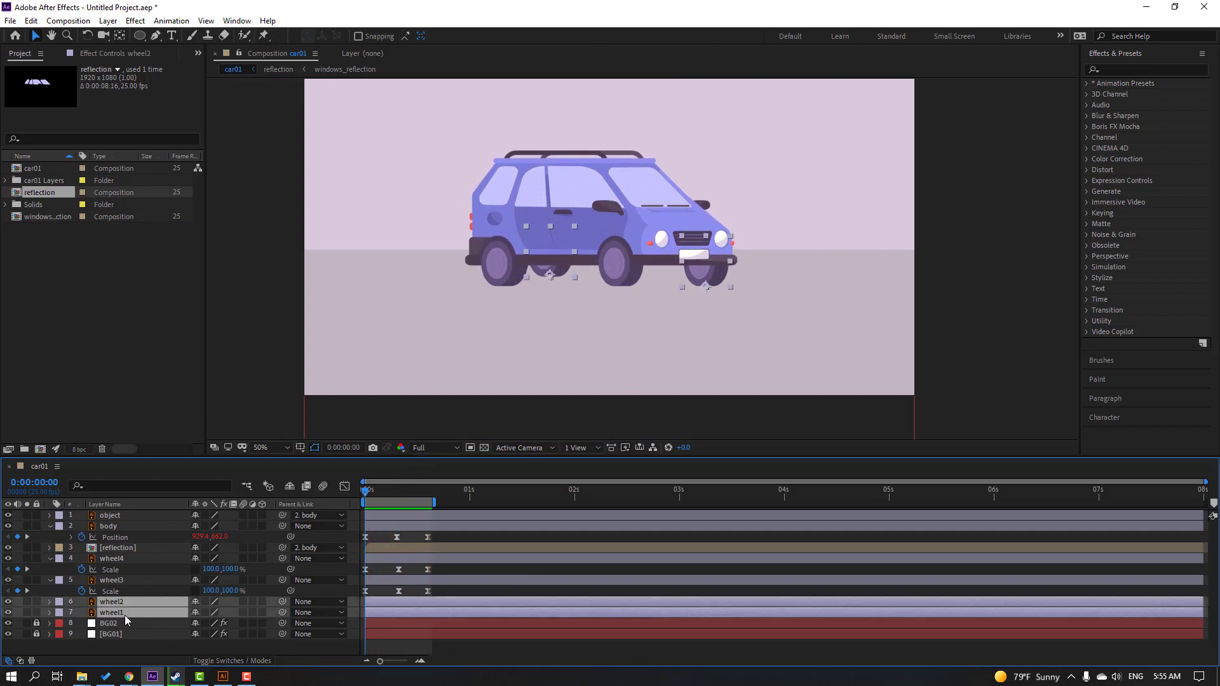
{"action": "key", "text": "s"}
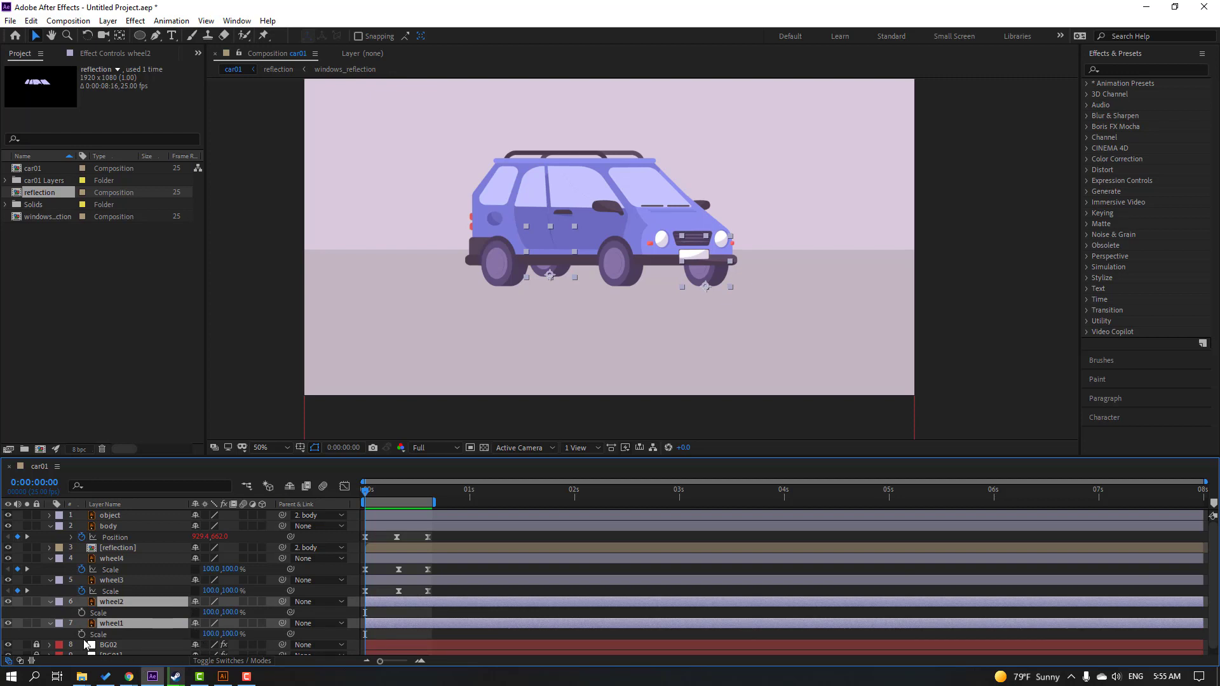
{"action": "left_click", "coordinate": [81, 612]}
{"action": "left_click", "coordinate": [81, 633]}
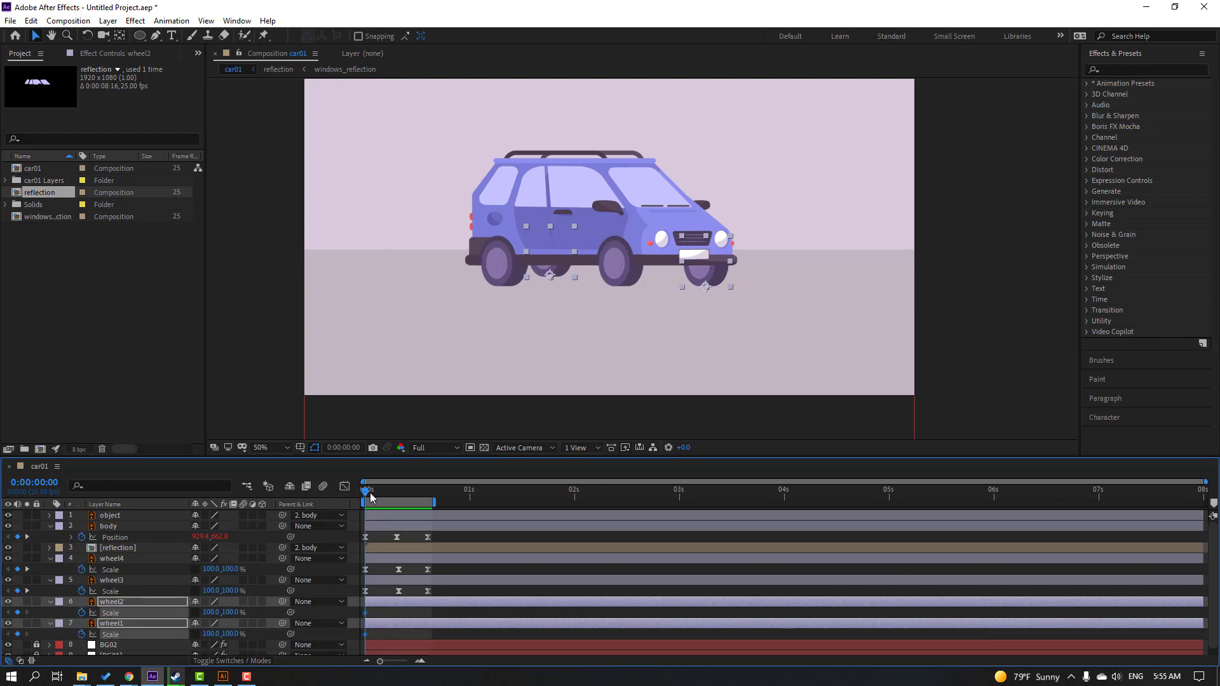
Step: Set the vertical scale of wheel2 and wheel1 to 85% at 0:00:00:08
{"action": "left_click_drag", "start_coordinate": [369, 494], "coordinate": [399, 494]}
{"action": "left_click", "coordinate": [435, 631]}
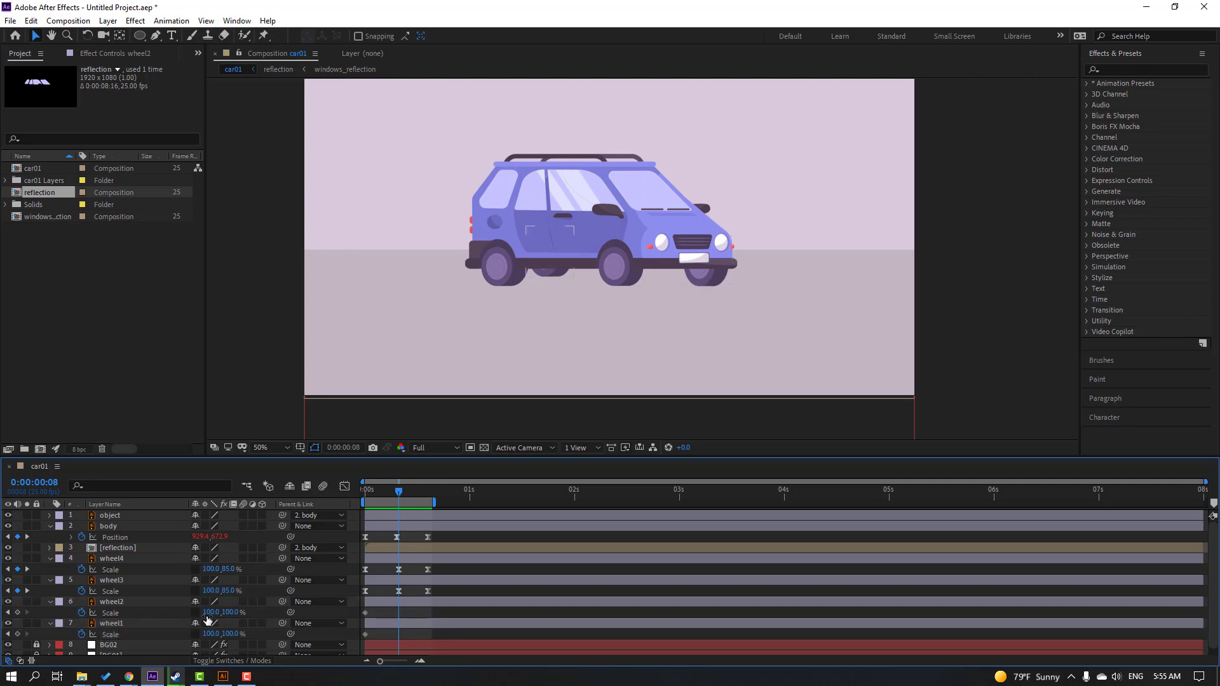
{"action": "left_click", "coordinate": [230, 613]}
{"action": "key", "text": "Return"}
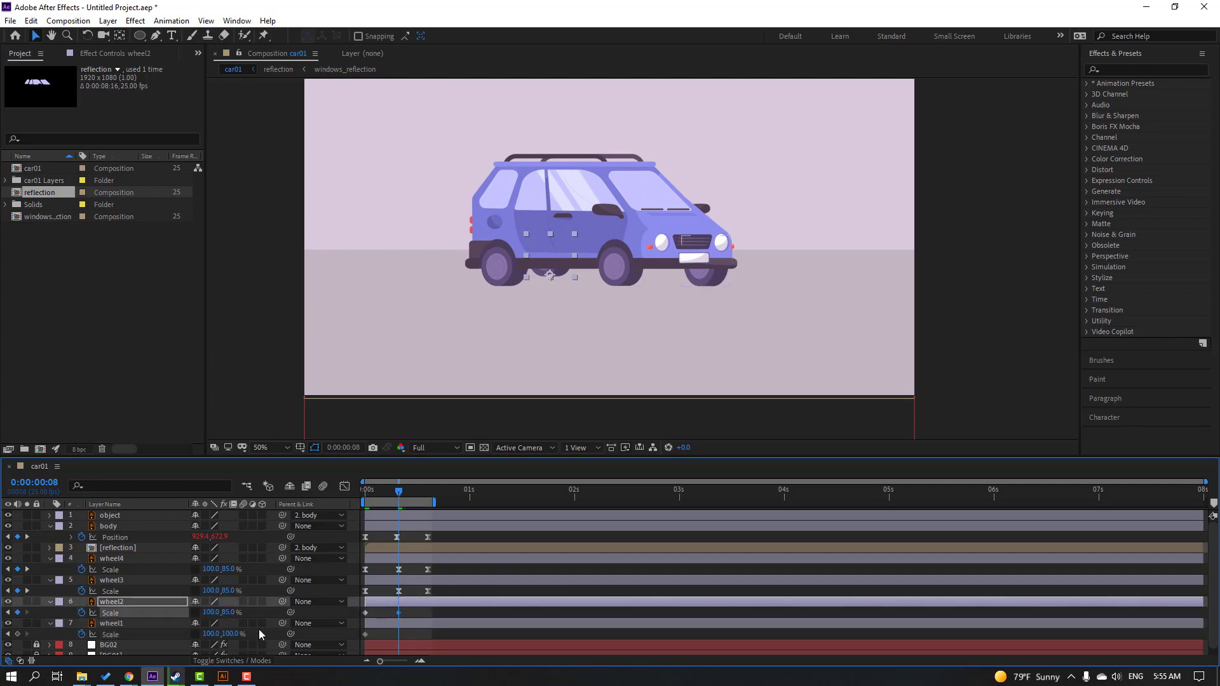
{"action": "left_click", "coordinate": [227, 633]}
{"action": "left_click", "coordinate": [228, 634]}
{"action": "key", "text": "Return"}
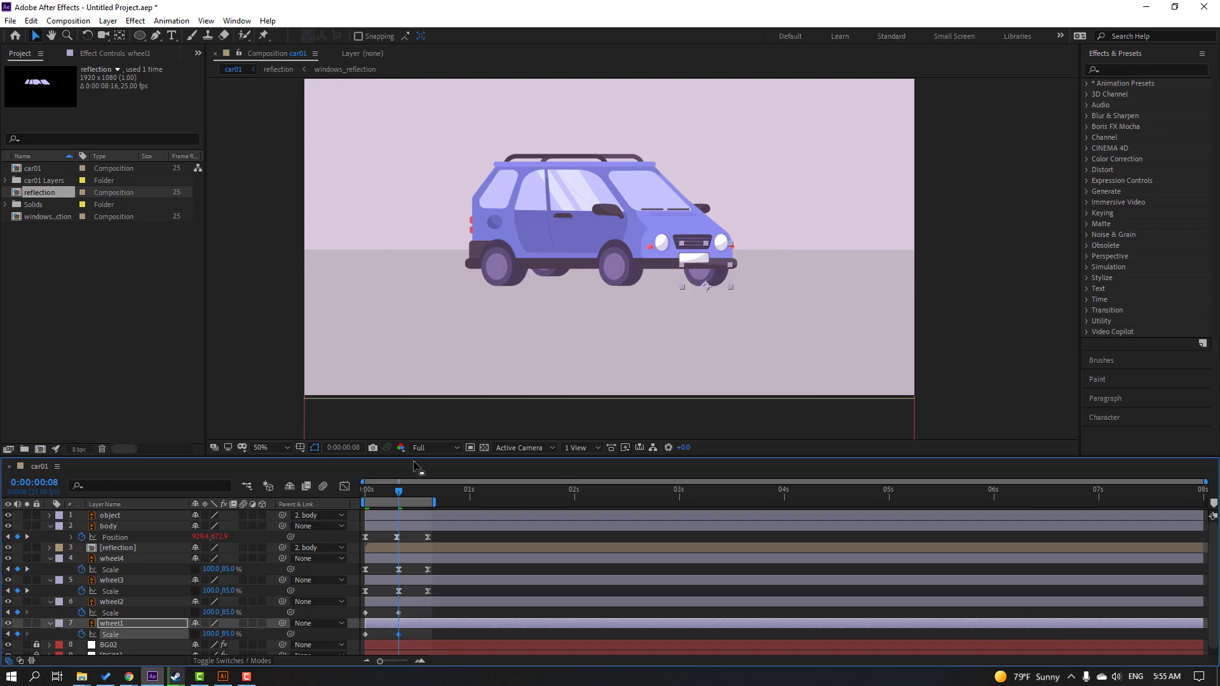
Step: Copy the starting Scale keyframes of wheel2 and wheel1 to 0:00:00:15
{"action": "left_click_drag", "start_coordinate": [404, 496], "coordinate": [428, 499]}
{"action": "left_click", "coordinate": [366, 612]}
{"action": "key", "text": "ctrl+c"}
{"action": "key", "text": "ctrl+v"}
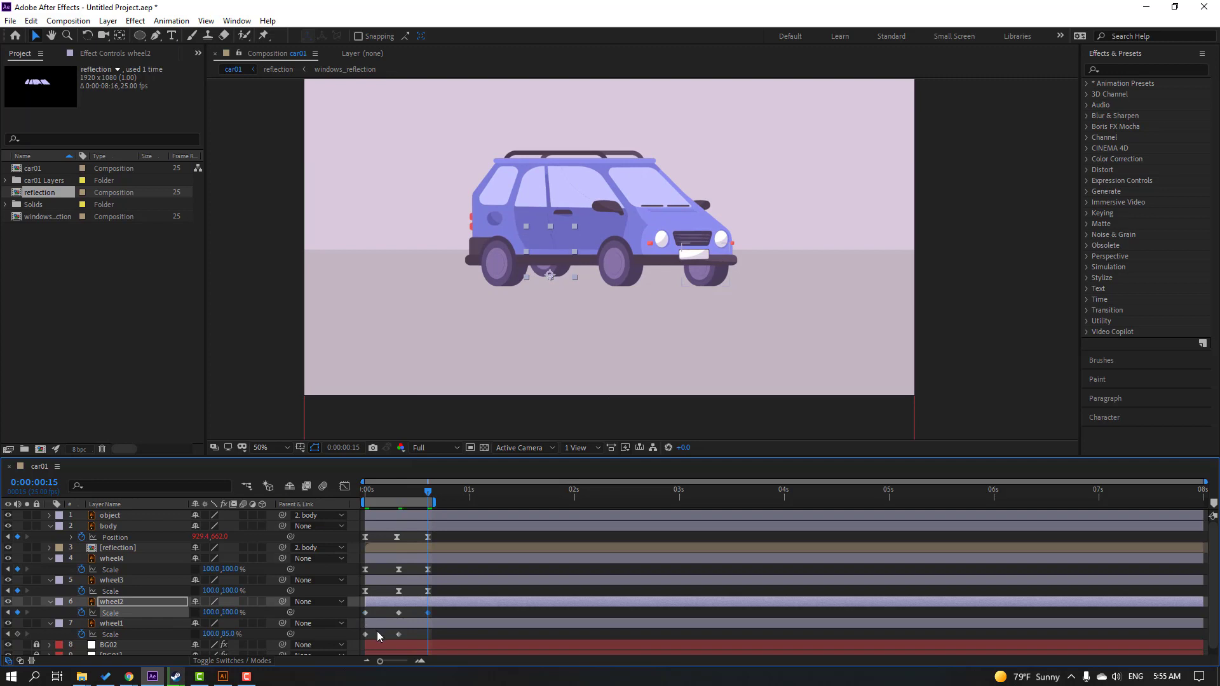
{"action": "left_click_drag", "start_coordinate": [376, 631], "coordinate": [357, 643]}
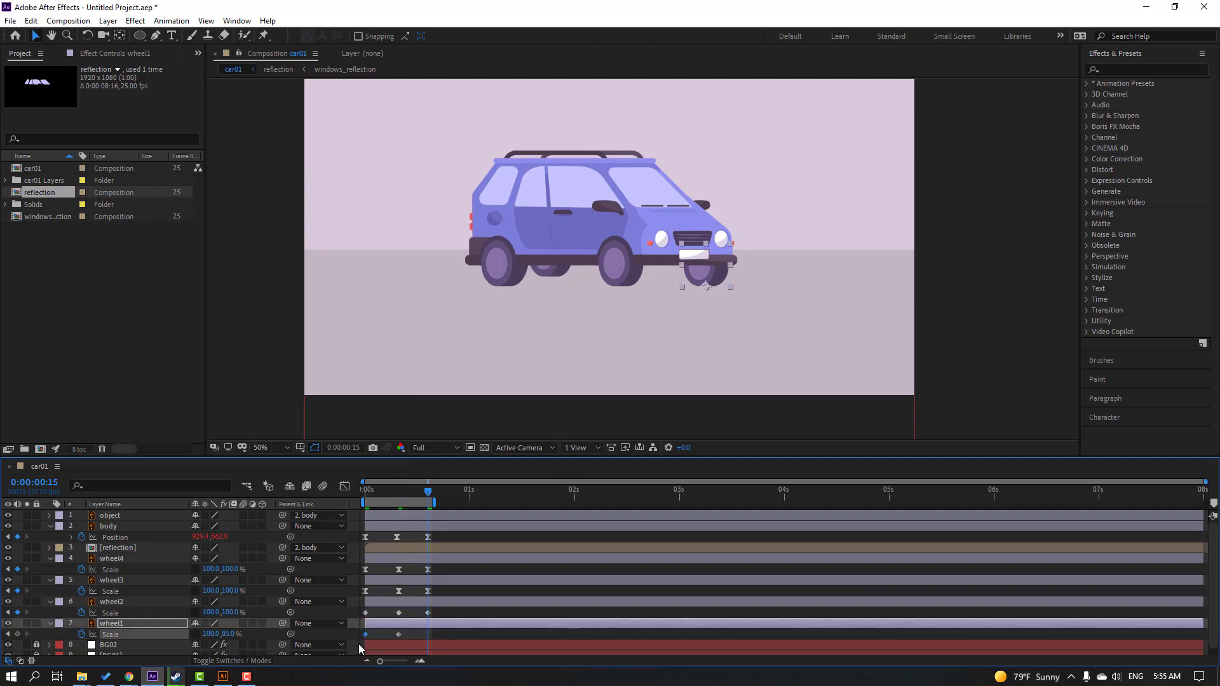
{"action": "key", "text": "ctrl+c"}
{"action": "key", "text": "ctrl+v"}
Step: Apply Easy Ease to all Scale keyframes of wheel2 and wheel1 and preview the animation
{"action": "left_click_drag", "start_coordinate": [433, 608], "coordinate": [361, 639]}
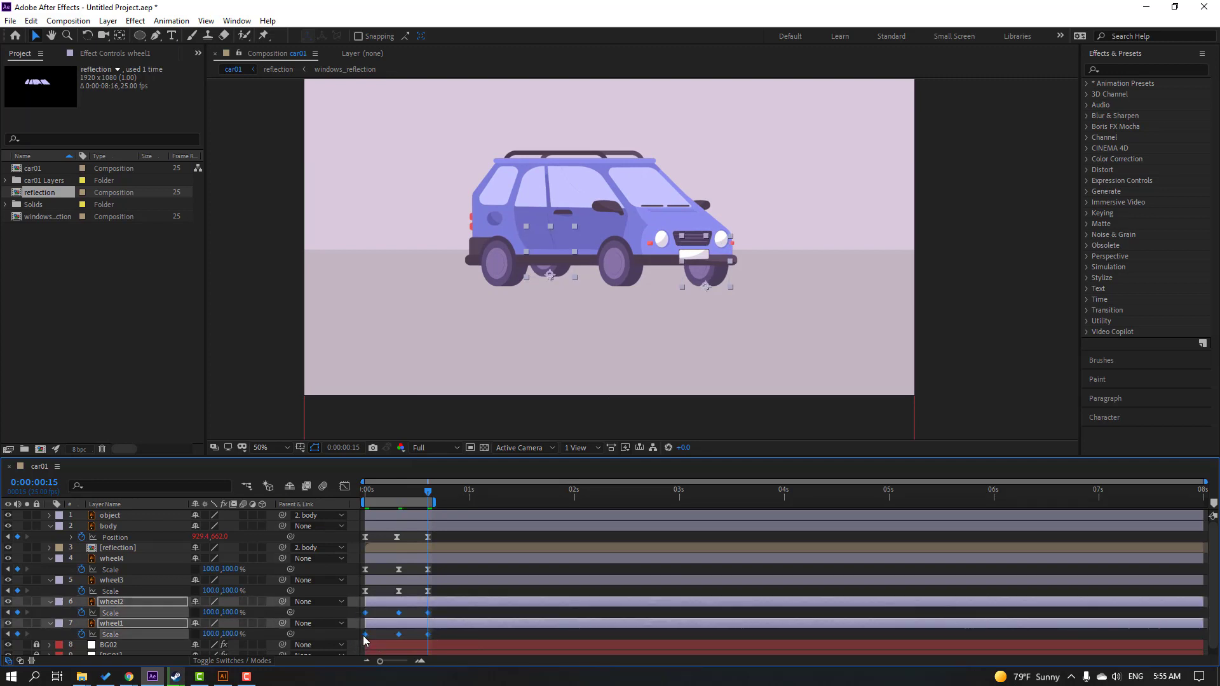
{"action": "right_click", "coordinate": [364, 635]}
{"action": "mouse_move", "coordinate": [455, 631]}
{"action": "left_click", "coordinate": [539, 540]}
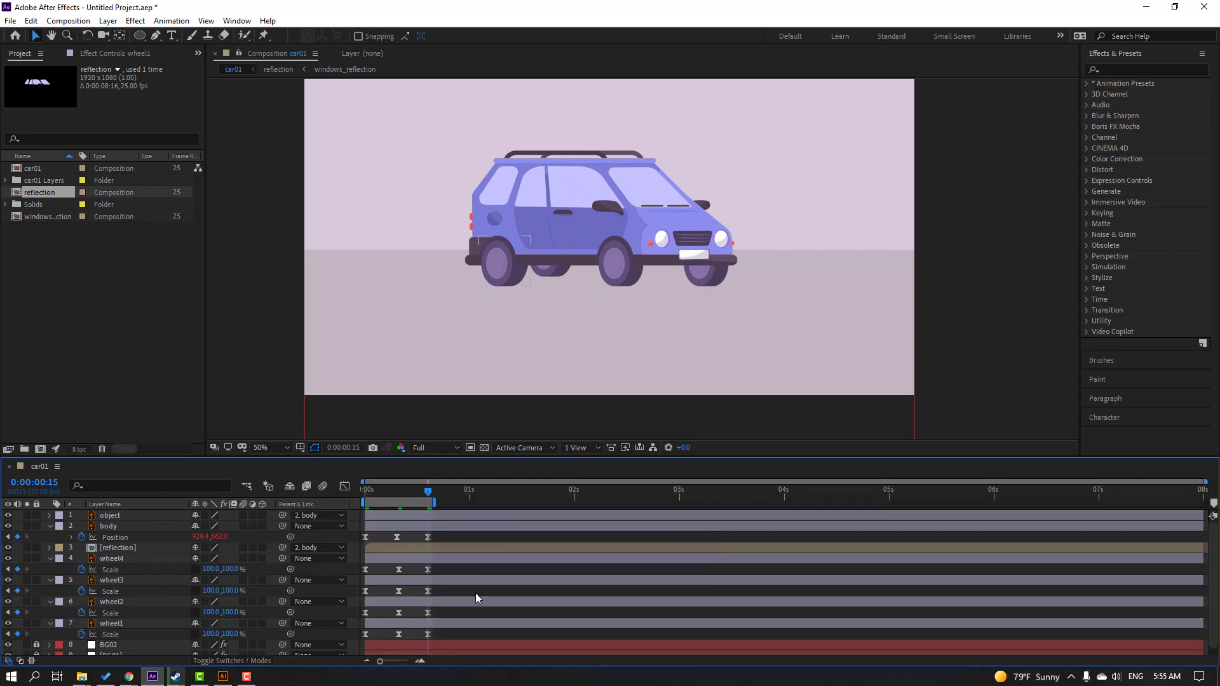
{"action": "key", "text": "space"}
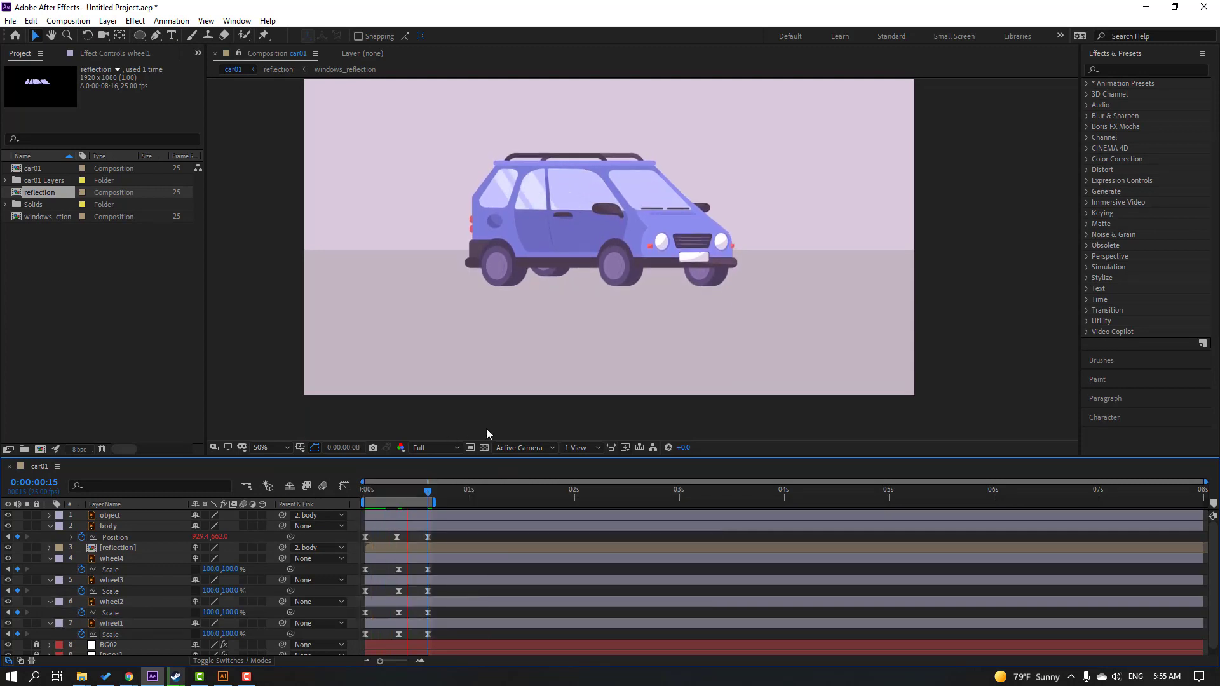
Step: Add a starting Rotation keyframe of -1° to the body layer at frame 0
{"action": "left_click", "coordinate": [367, 490]}
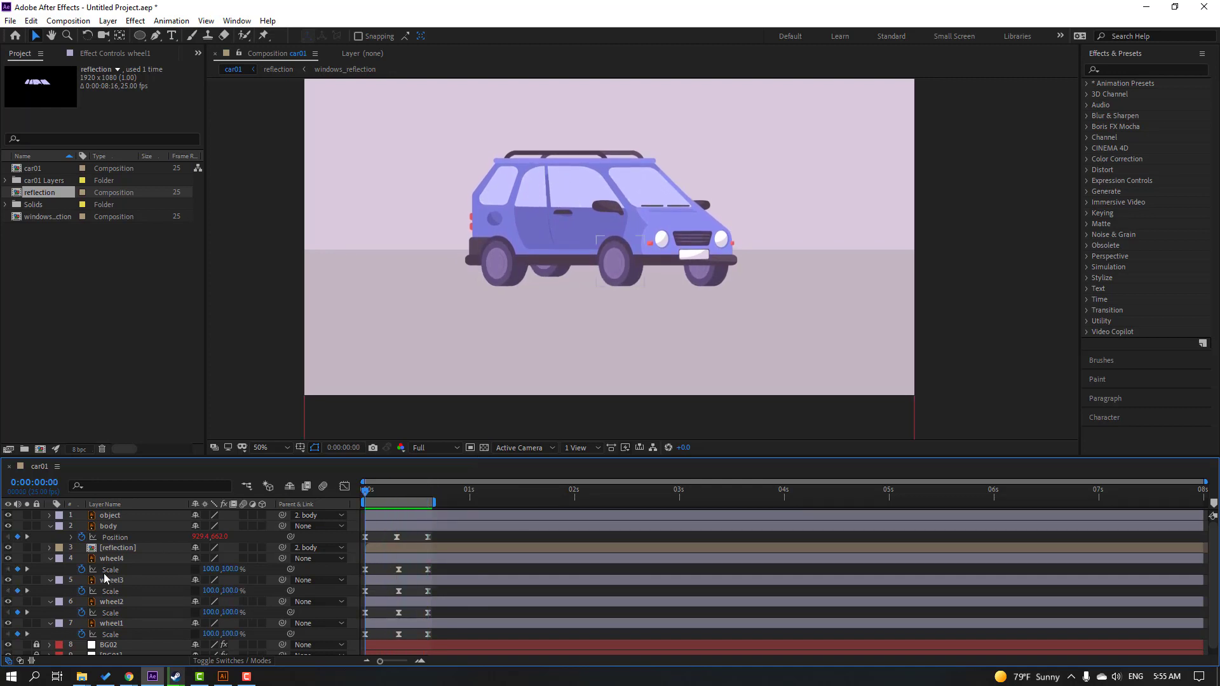
{"action": "left_click", "coordinate": [109, 526]}
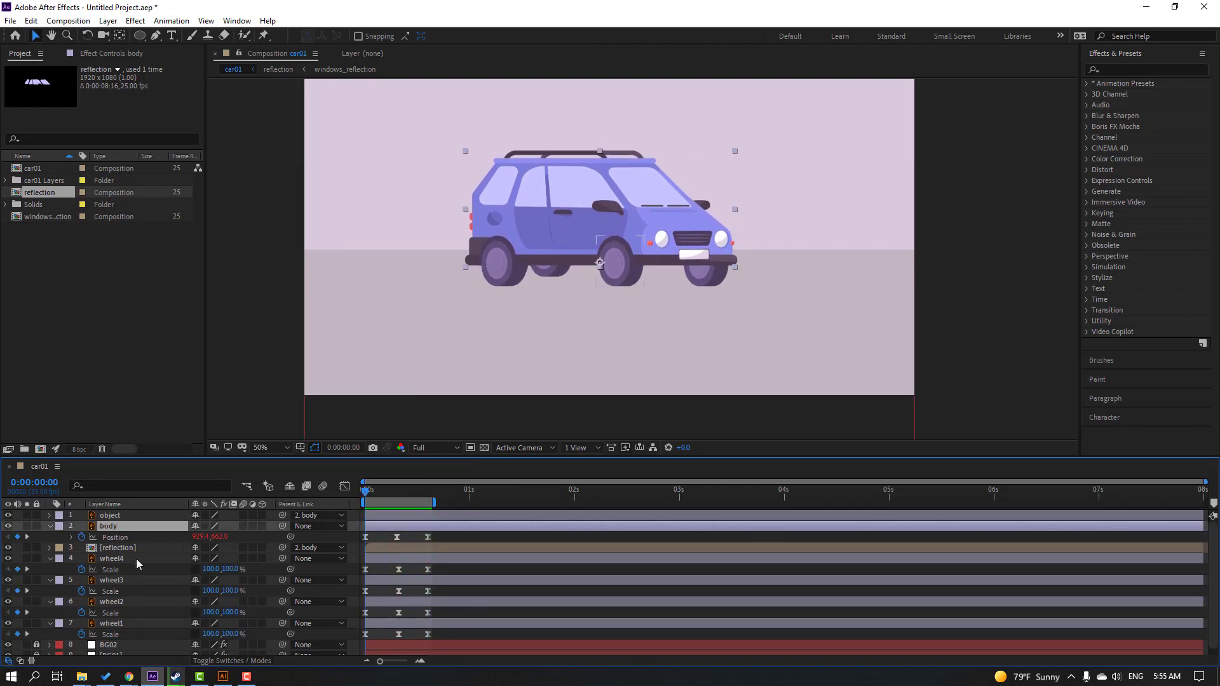
{"action": "key", "text": "shift+r"}
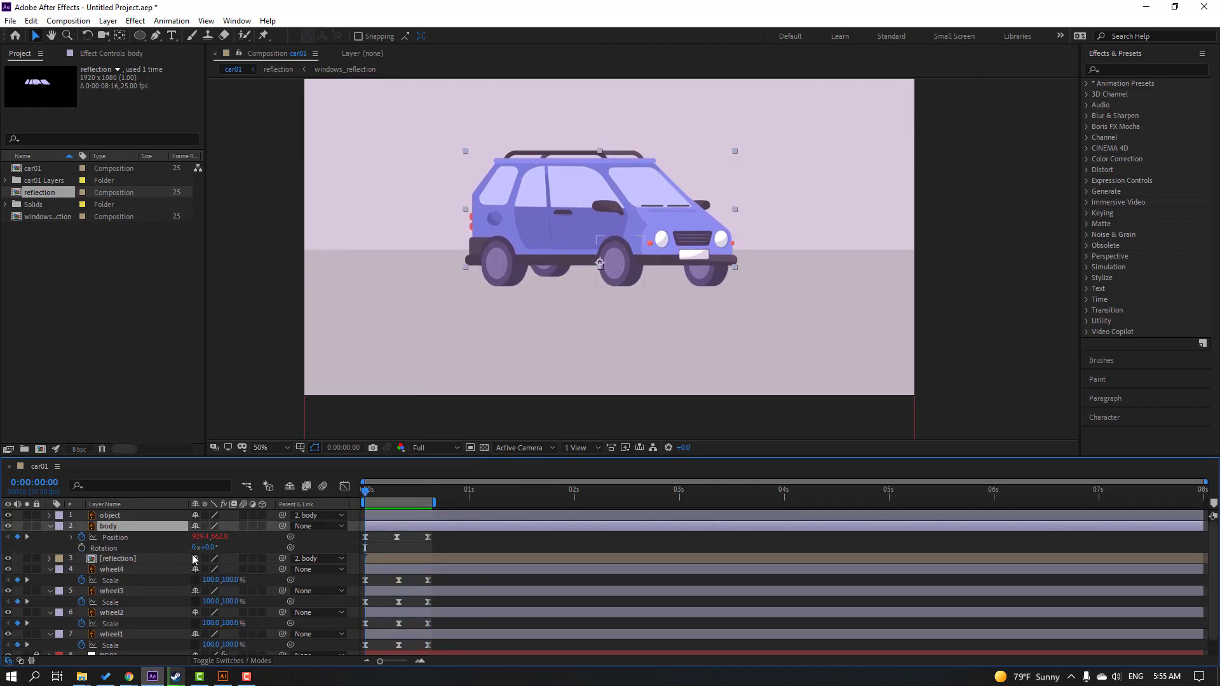
{"action": "left_click", "coordinate": [81, 548]}
{"action": "left_click", "coordinate": [210, 547]}
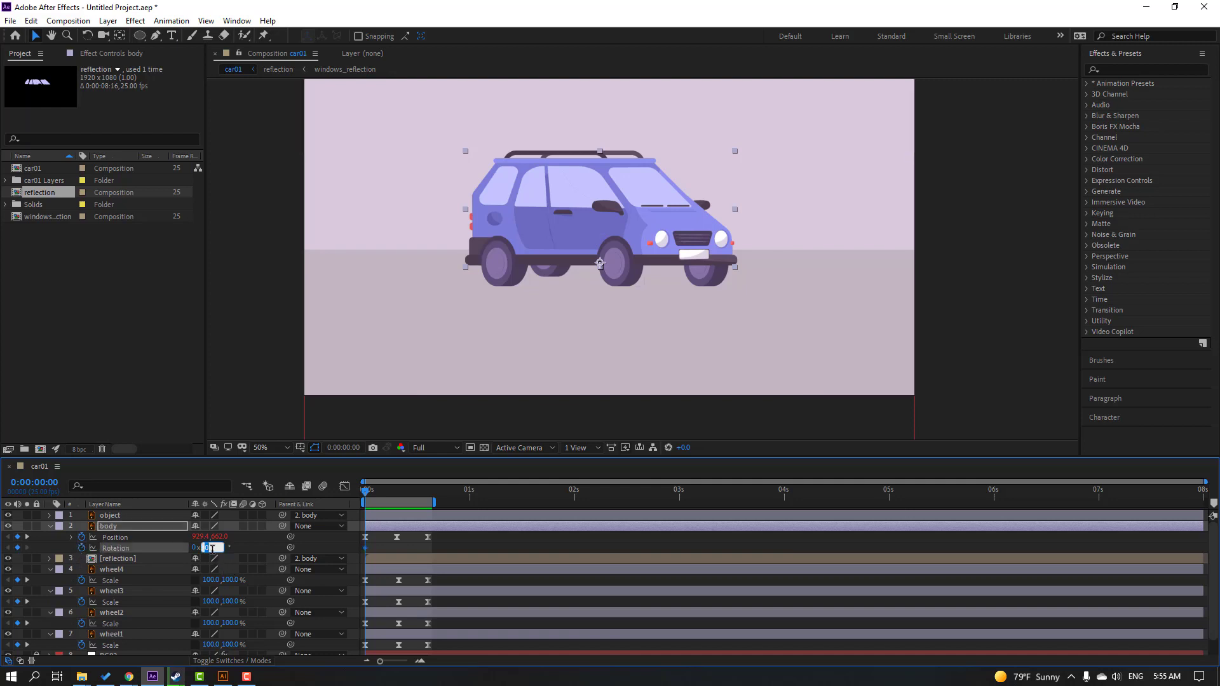
{"action": "key", "text": "Return"}
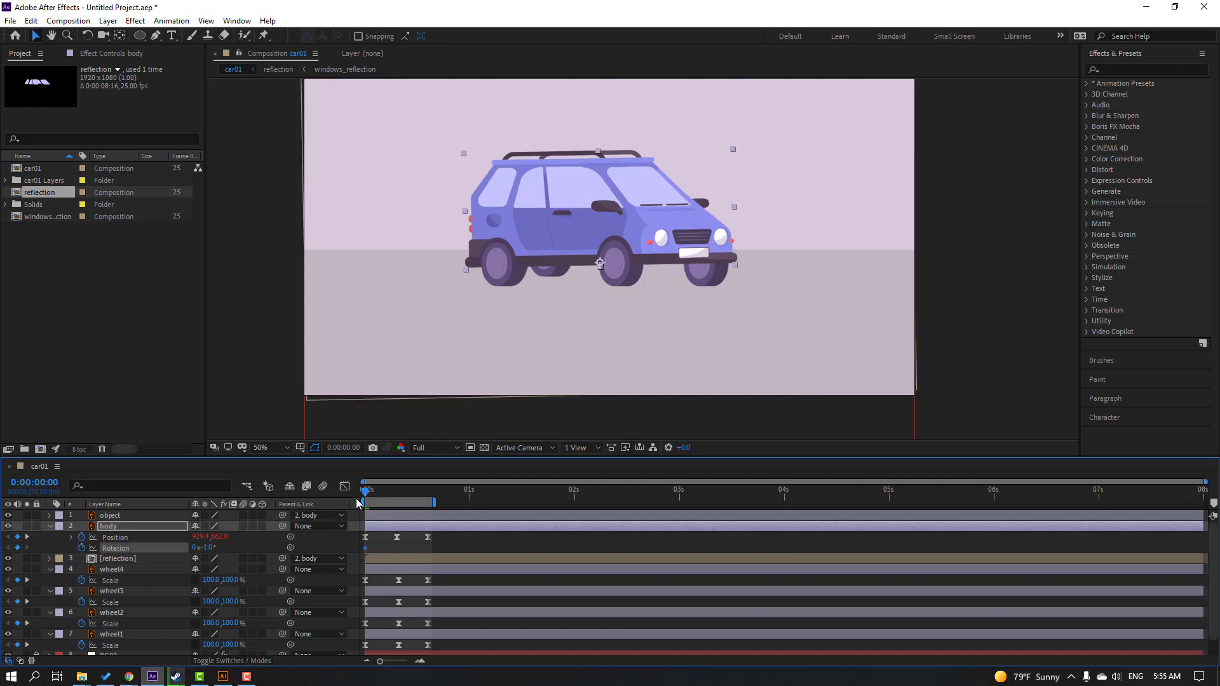
Step: Set the body's rotation to 1° at 0:00:00:08 and to -1° at 0:00:00:15
{"action": "left_click_drag", "start_coordinate": [379, 498], "coordinate": [399, 505]}
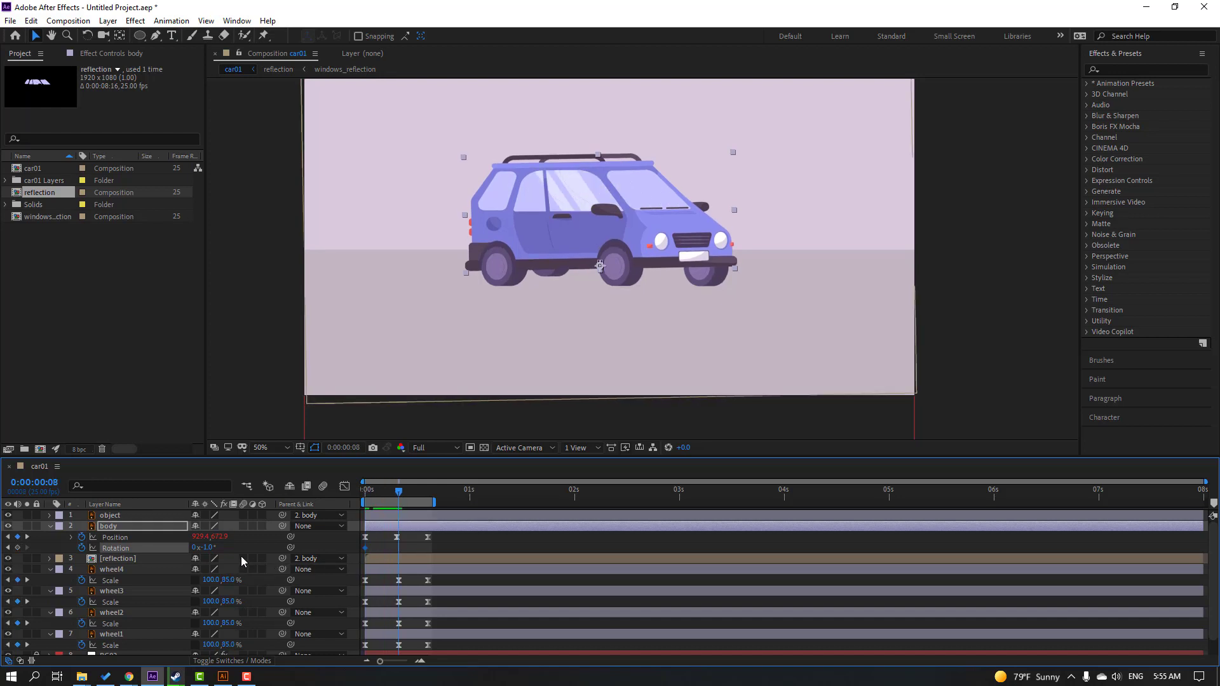
{"action": "left_click", "coordinate": [209, 548]}
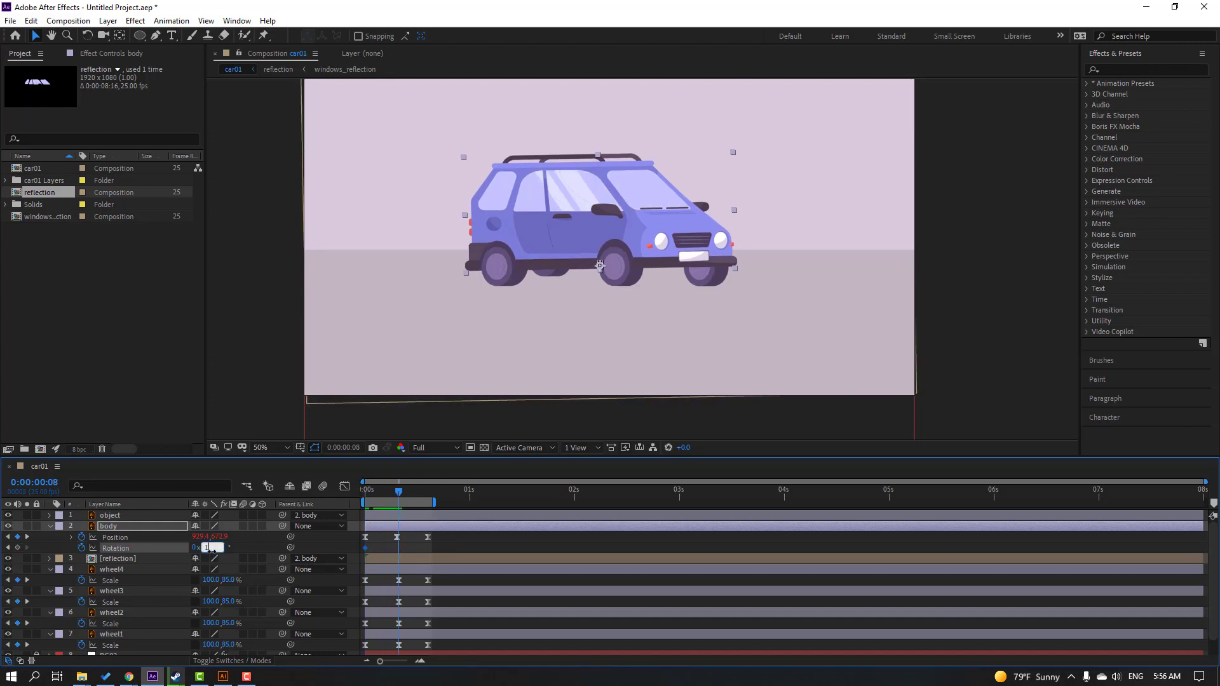
{"action": "key", "text": "Return"}
{"action": "left_click_drag", "start_coordinate": [403, 498], "coordinate": [429, 500]}
{"action": "left_click", "coordinate": [207, 548]}
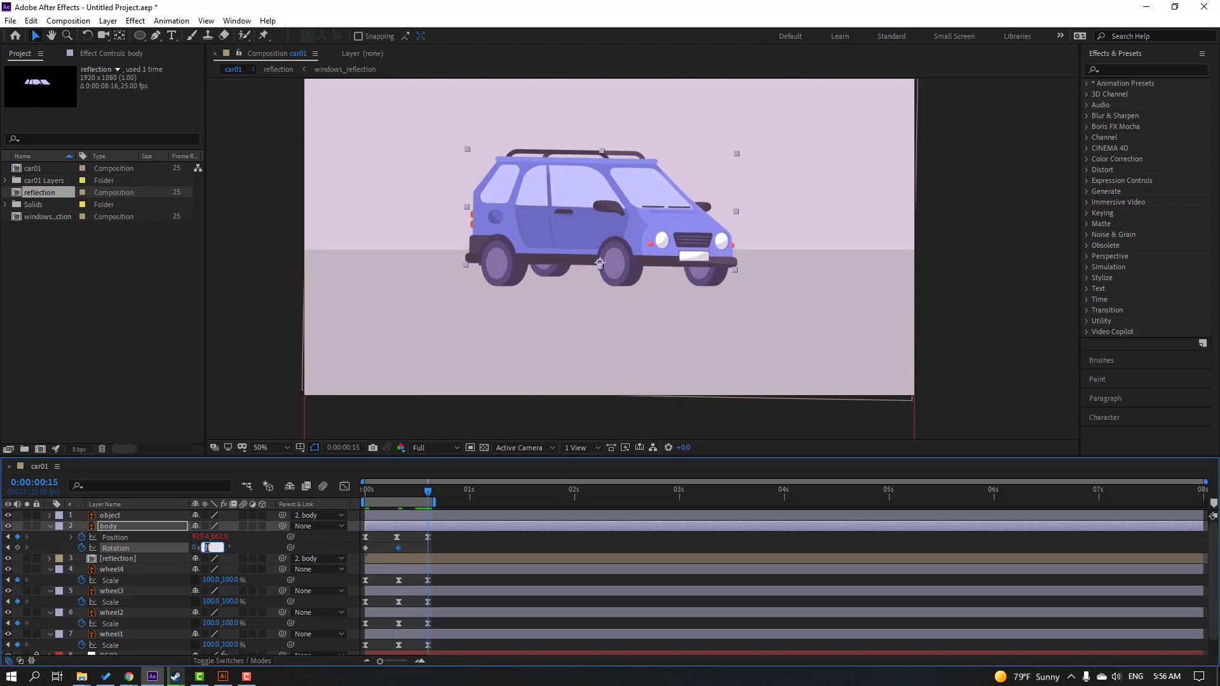
{"action": "type", "text": "-1"}
{"action": "key", "text": "Return"}
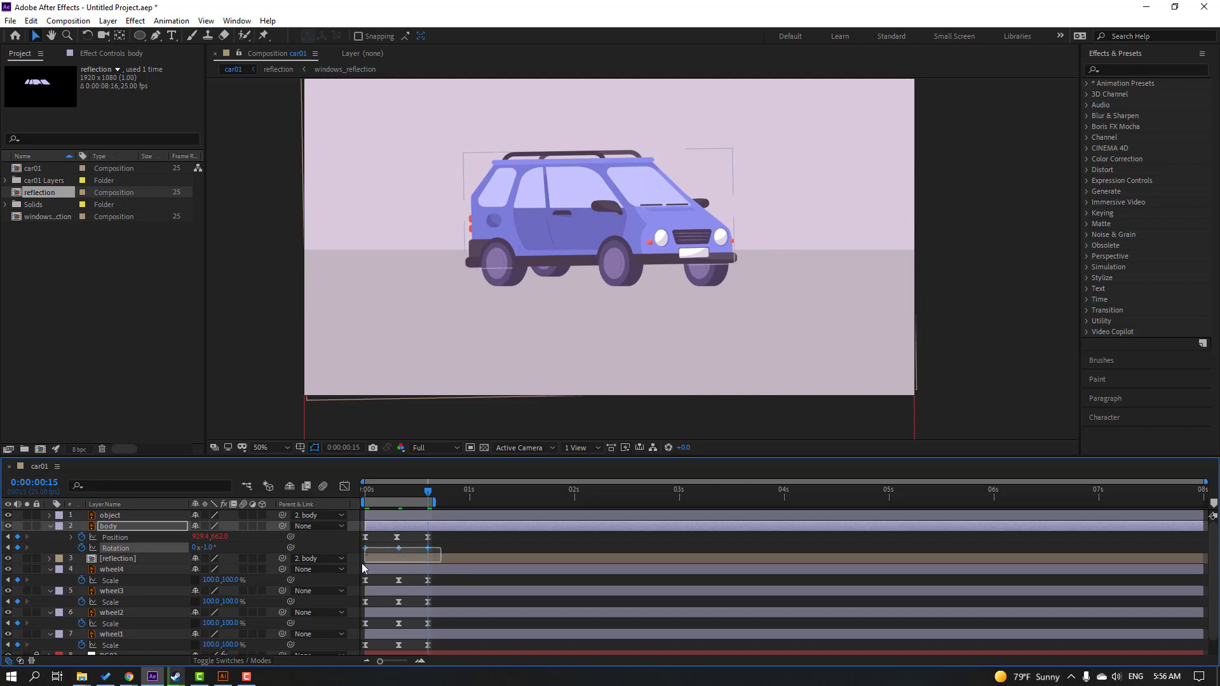
Step: Apply Easy Ease to the body's Rotation keyframes and preview the rocking motion
{"action": "right_click", "coordinate": [367, 555]}
{"action": "mouse_move", "coordinate": [445, 539]}
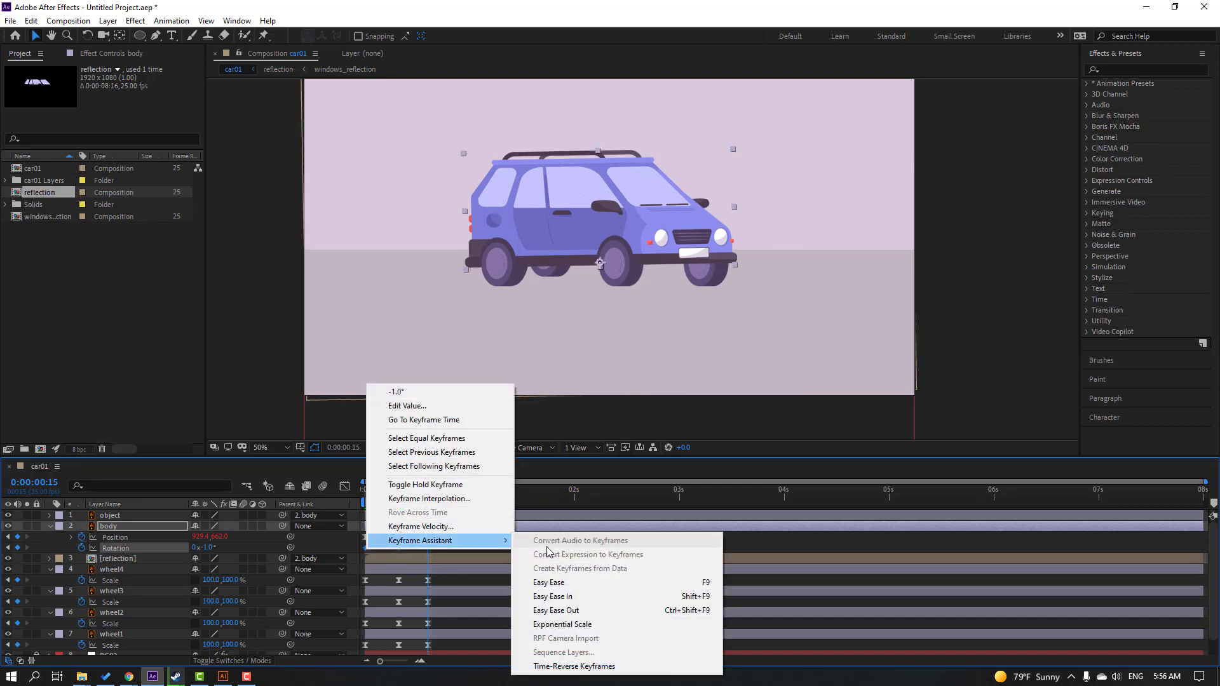
{"action": "left_click", "coordinate": [544, 580]}
{"action": "key", "text": "space"}
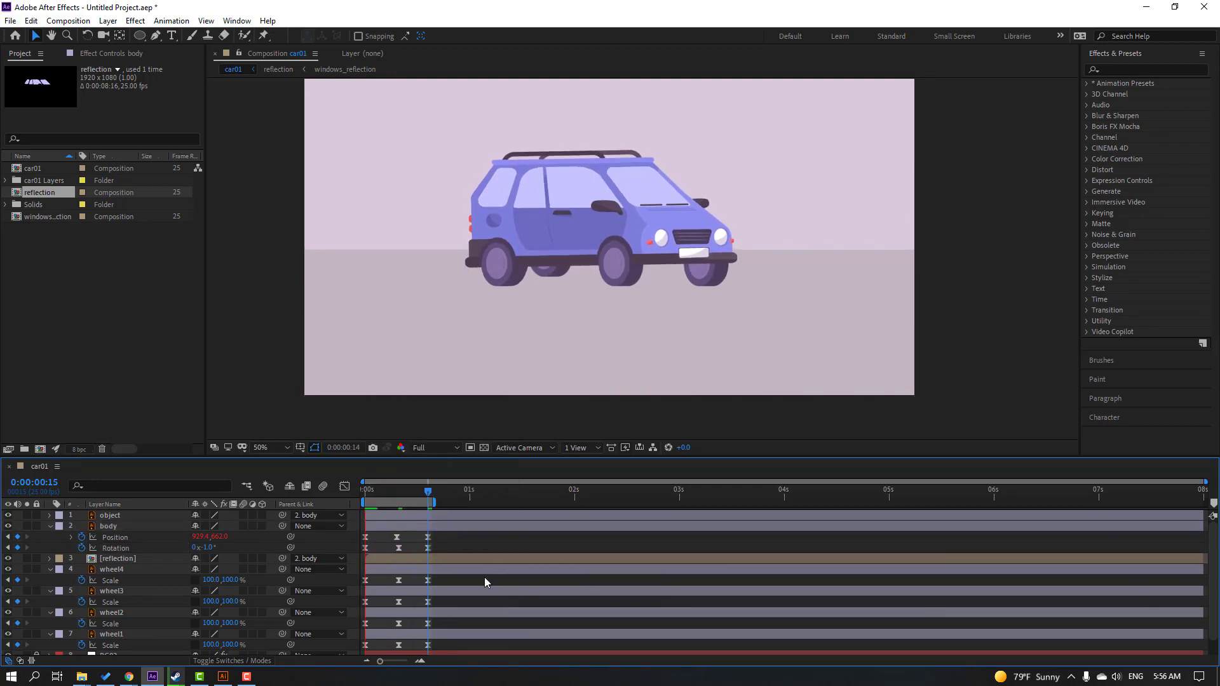
Step: Change wheel3's vertical scale to 90% at 0:00:00:08 and preview the result
{"action": "mouse_move", "coordinate": [395, 494]}
{"action": "left_mouse_down"}
{"action": "mouse_move", "coordinate": [361, 492]}
{"action": "mouse_move", "coordinate": [400, 498]}
{"action": "left_mouse_up"}
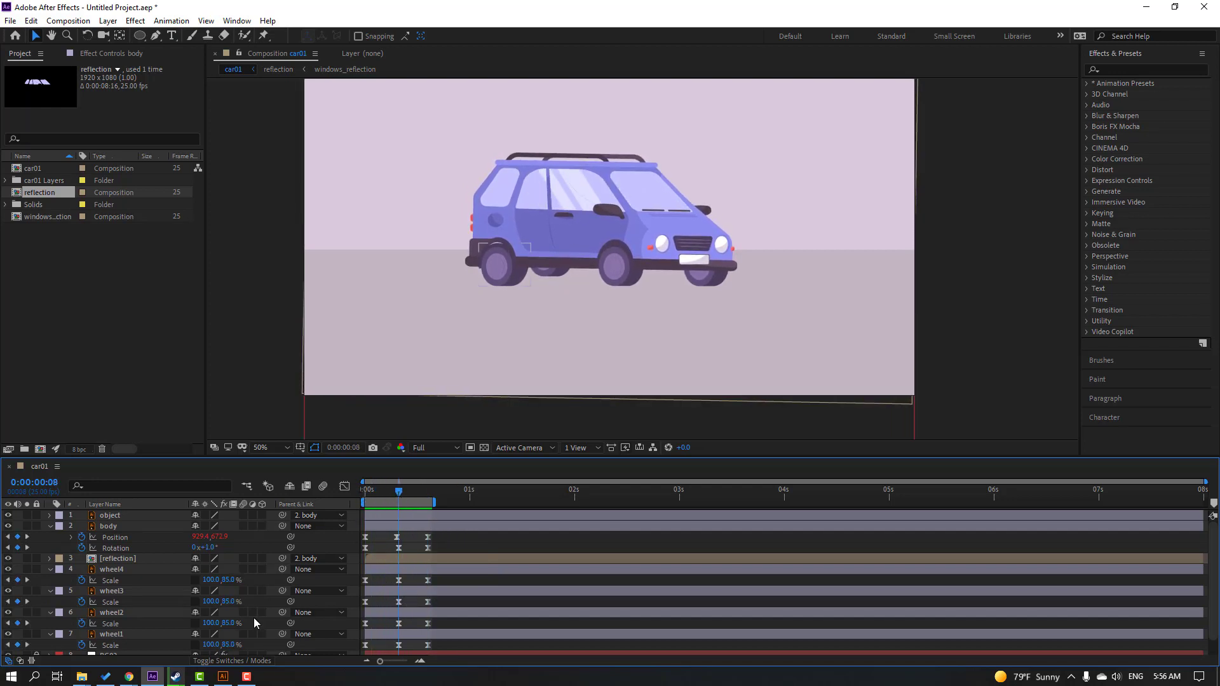
{"action": "left_click", "coordinate": [119, 591]}
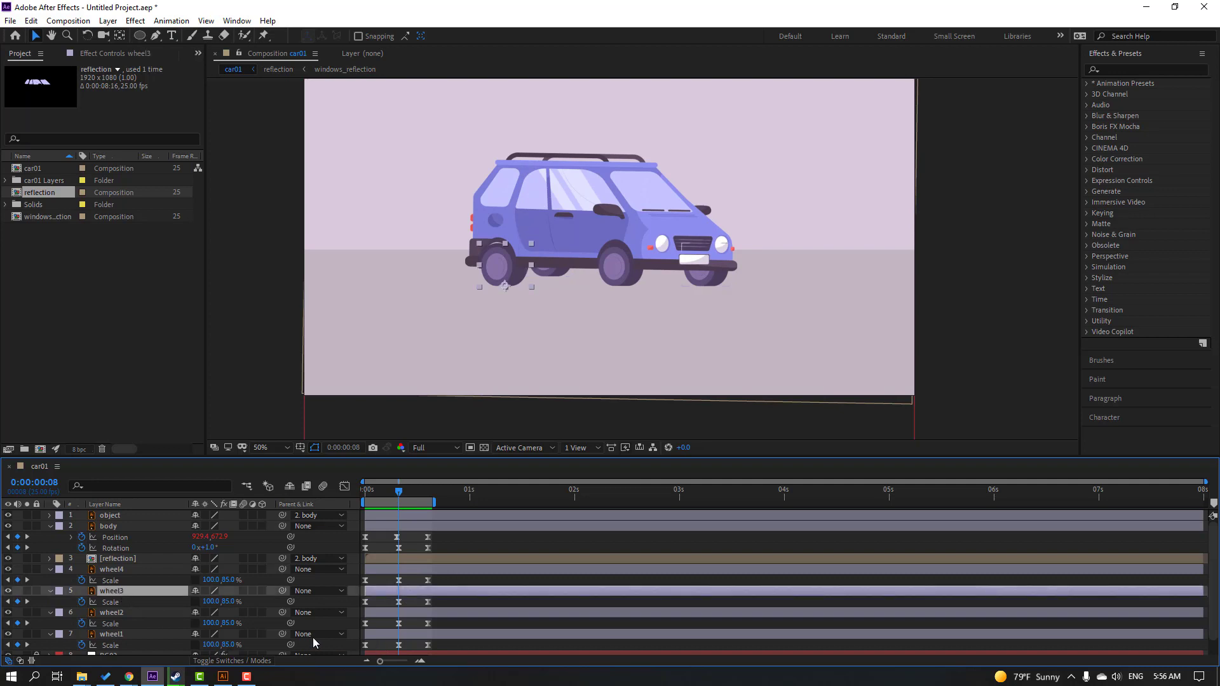
{"action": "left_click", "coordinate": [228, 602]}
{"action": "key", "text": "Return"}
{"action": "left_click", "coordinate": [513, 597]}
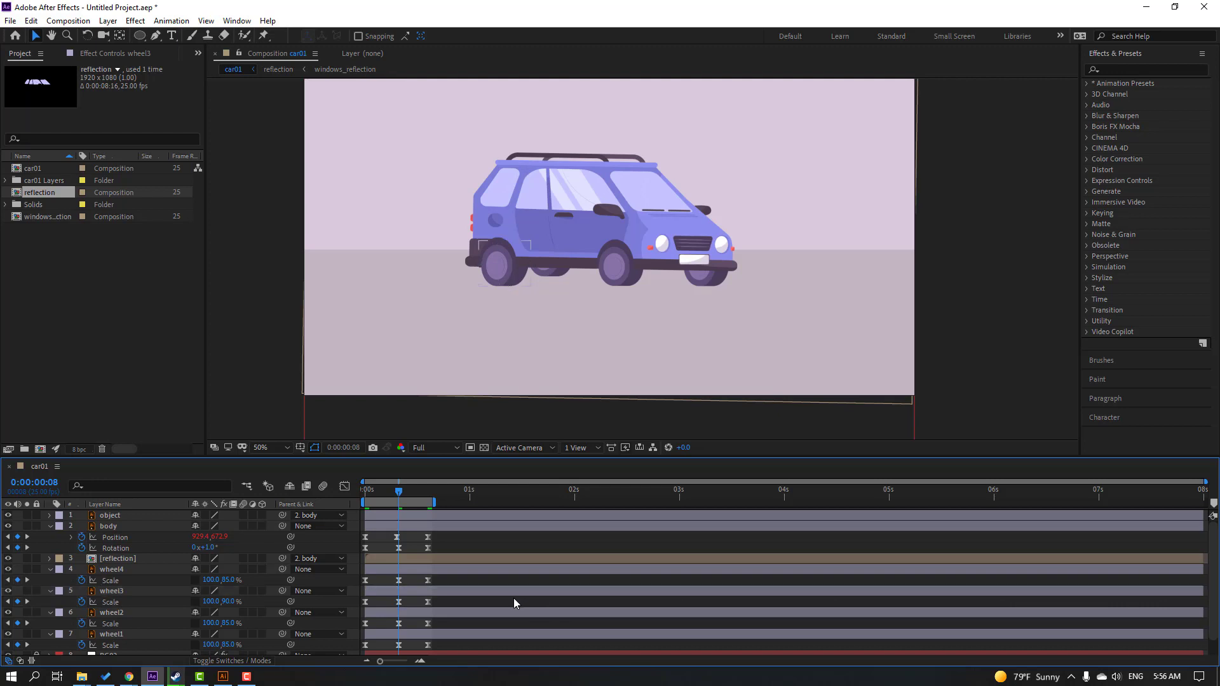
{"action": "key", "text": "space"}
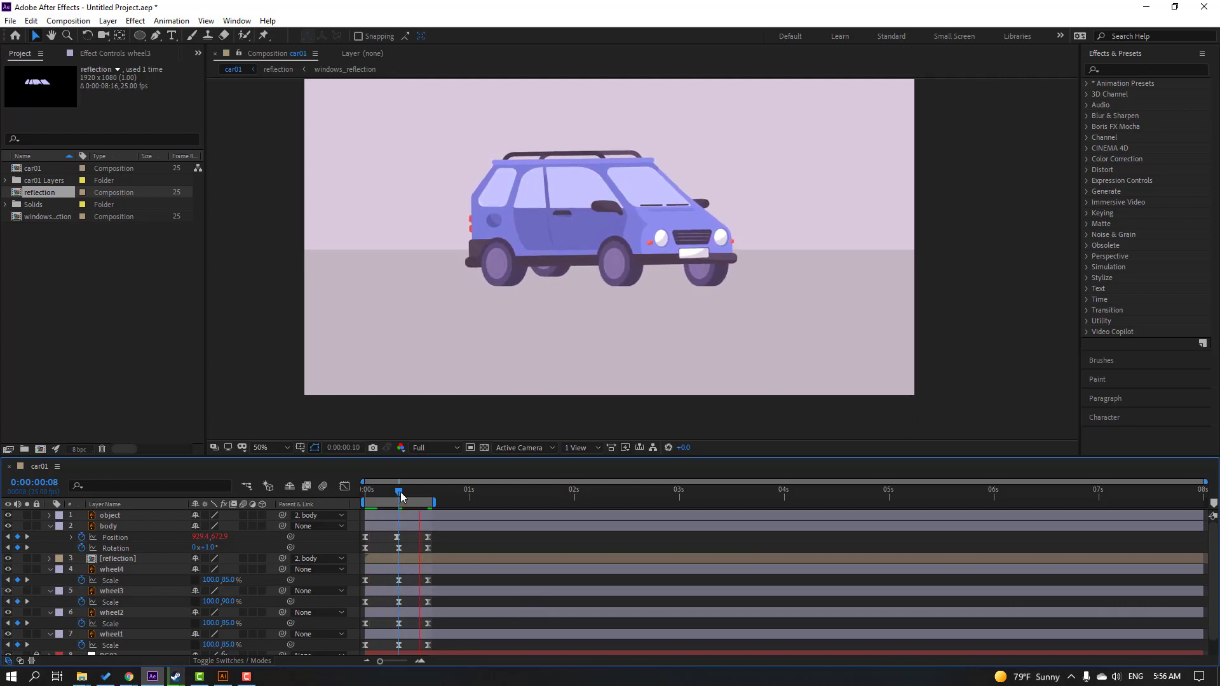
{"action": "key", "text": "space"}
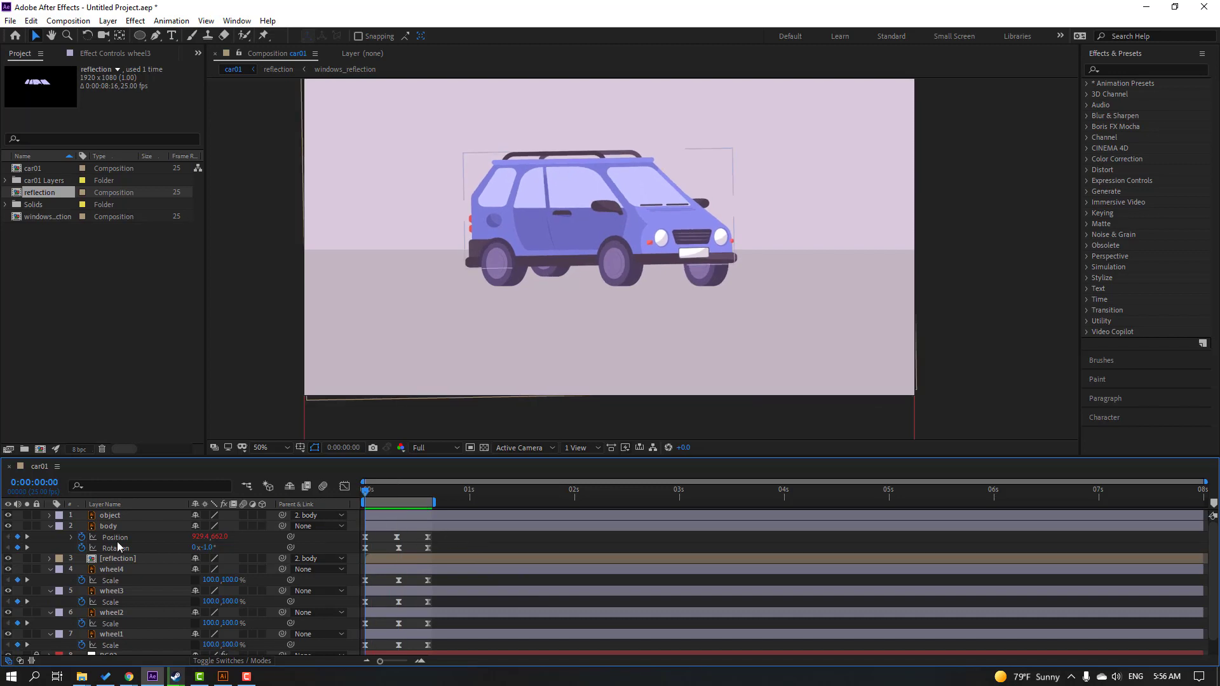
Step: Loop wheel4's Scale with the expression loopOutDuration(type = "cycle", duration = 0) and collapse the layer
{"action": "scroll", "coordinate": [472, 591], "scroll_direction": "down", "scroll_amount": 1}
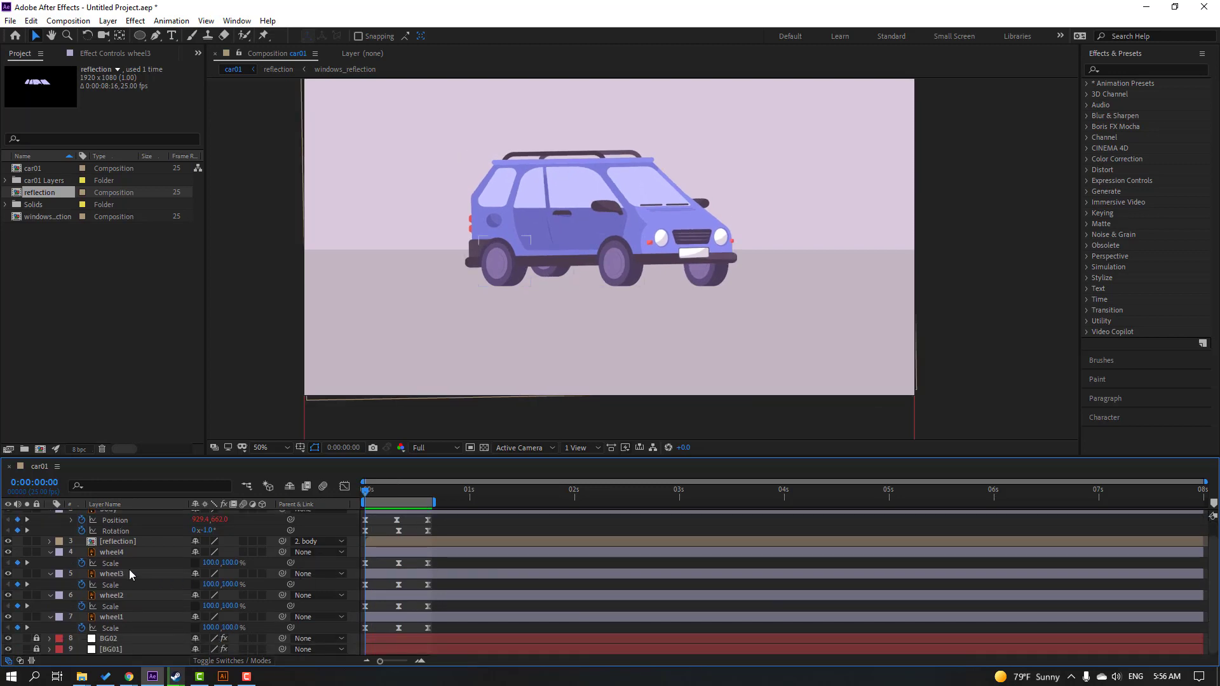
{"action": "left_click", "coordinate": [81, 563], "text": "alt"}
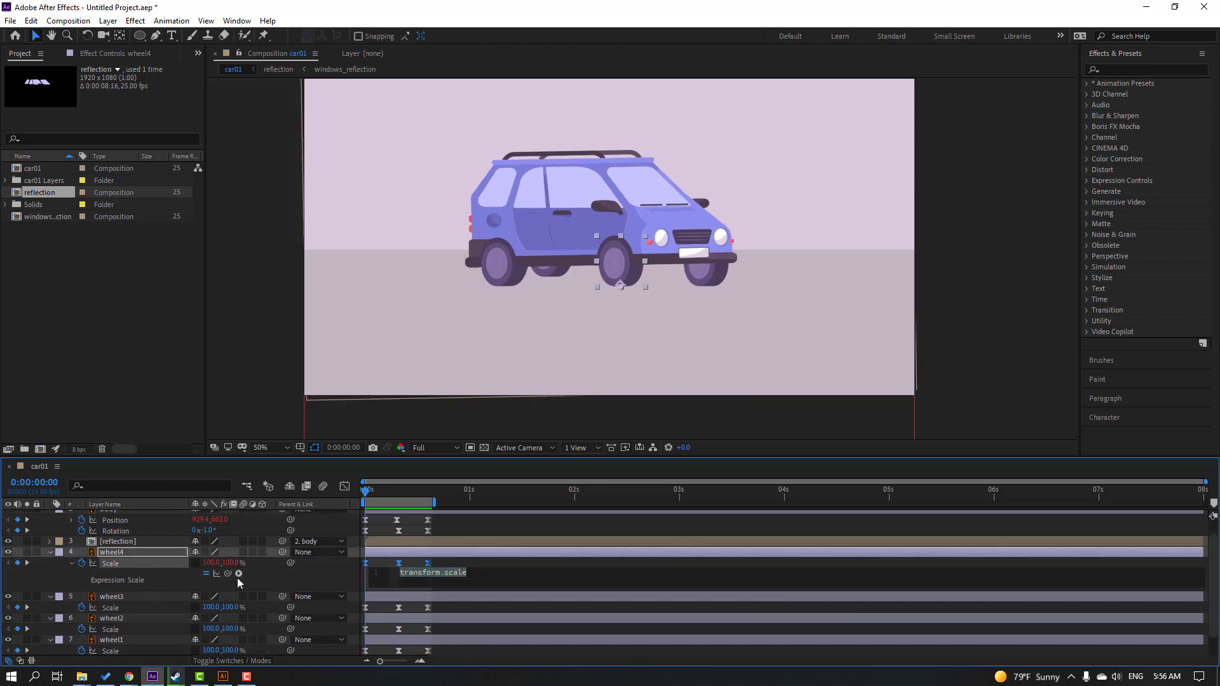
{"action": "left_click", "coordinate": [238, 573]}
{"action": "mouse_move", "coordinate": [350, 511]}
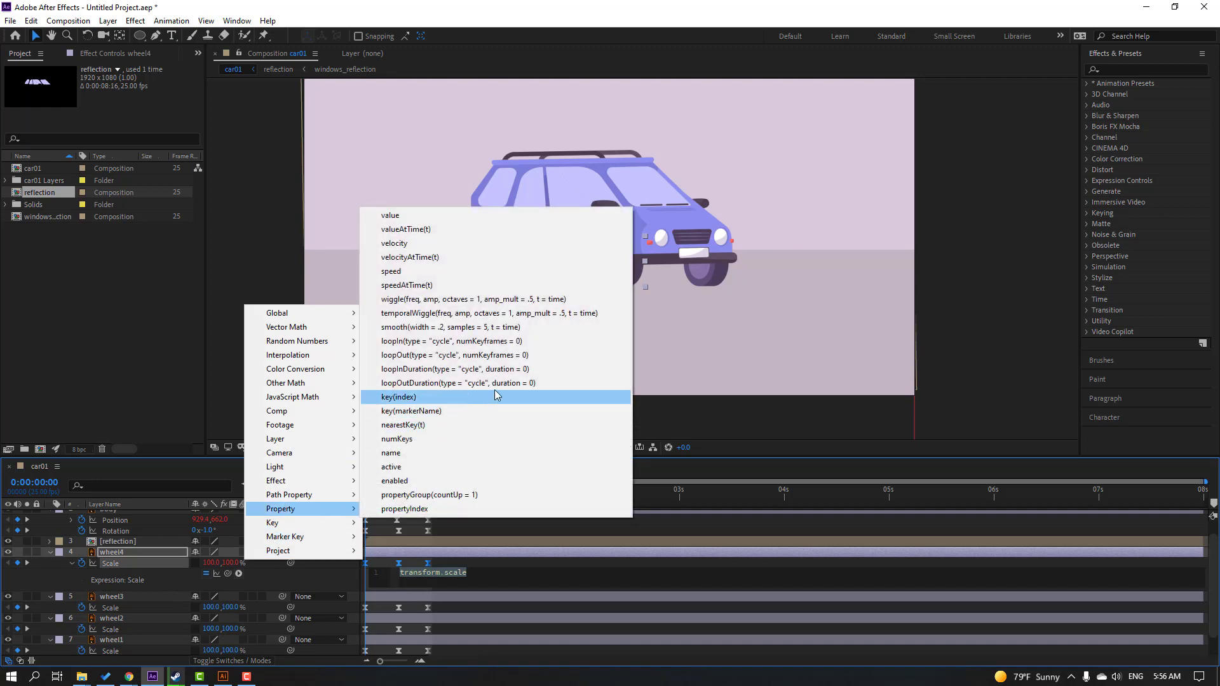
{"action": "left_click", "coordinate": [547, 385]}
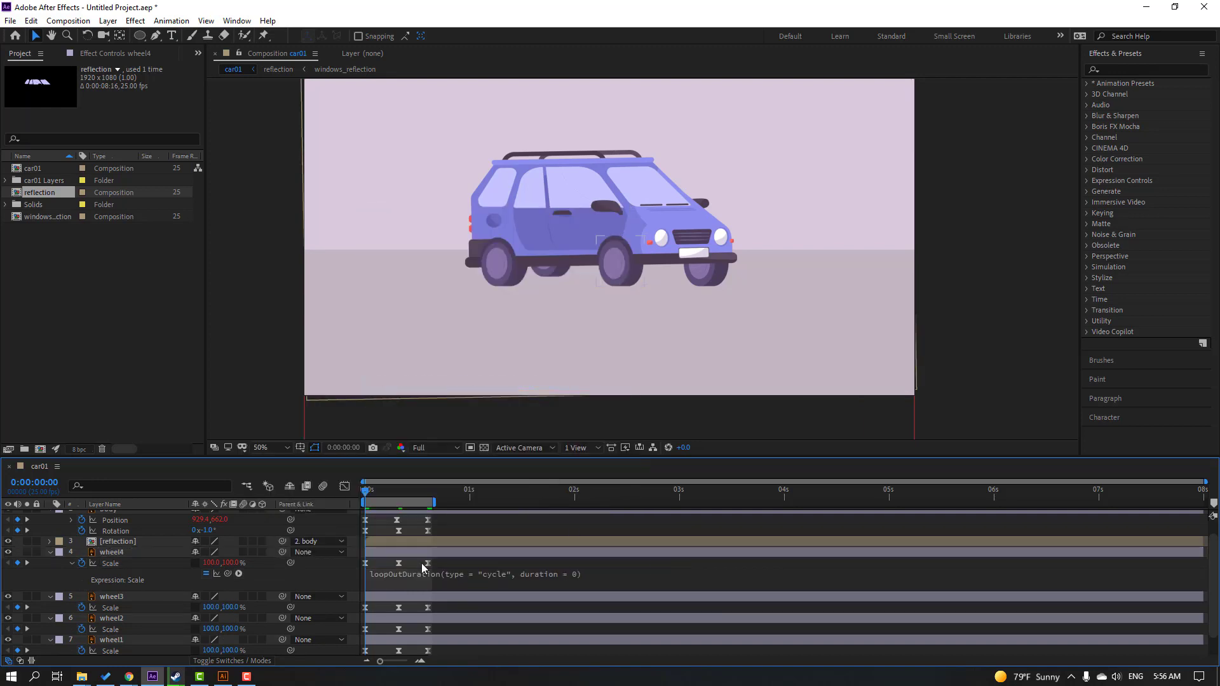
{"action": "left_click", "coordinate": [50, 553]}
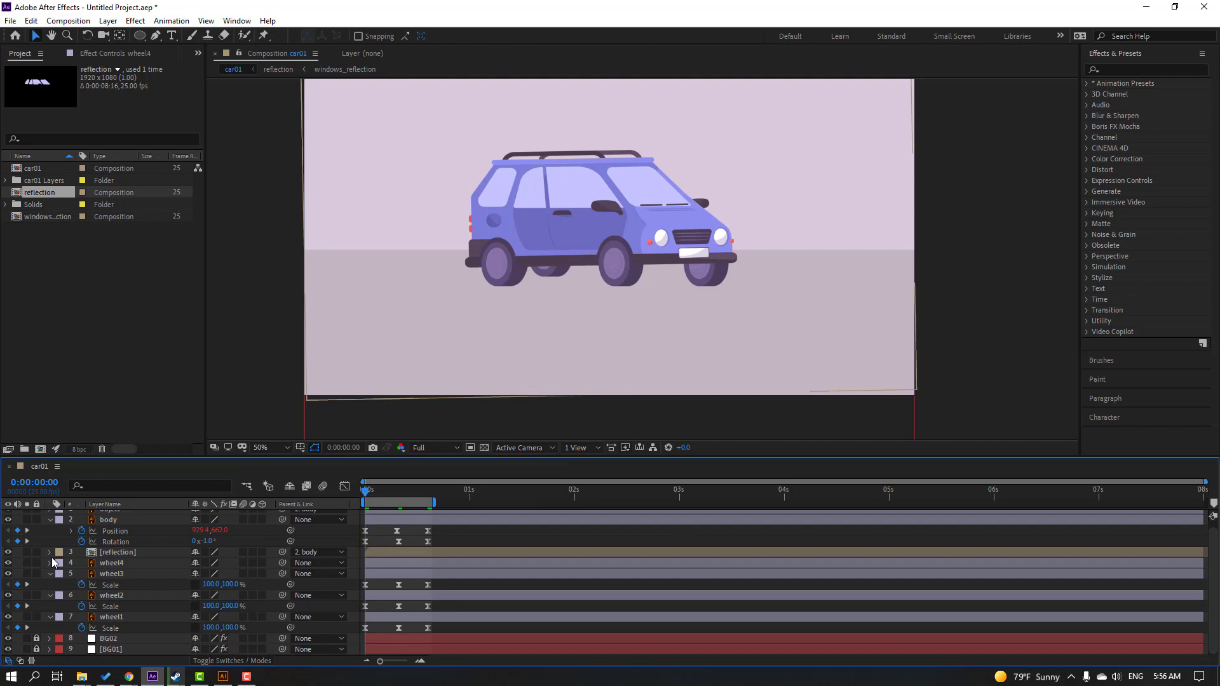
Step: Extend the work area to the composition's end and loop wheel3's Scale with loopOutDuration(type = "cycle", duration = 0)
{"action": "left_click_drag", "start_coordinate": [436, 502], "coordinate": [1206, 504]}
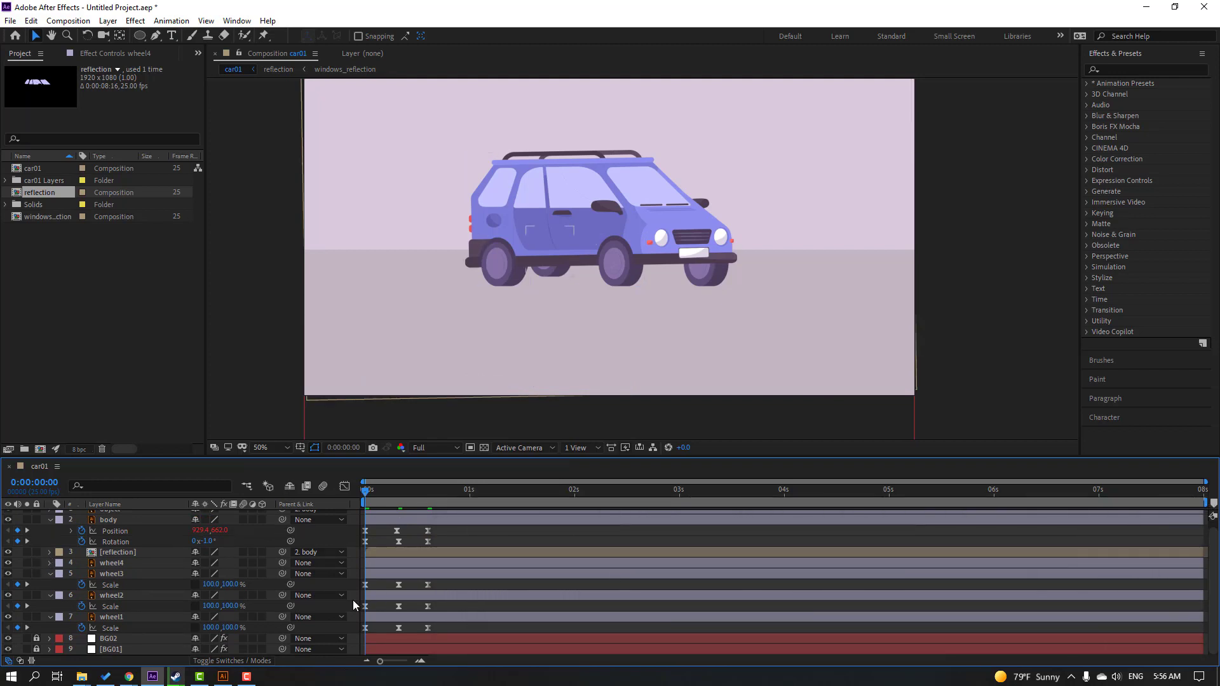
{"action": "left_click", "coordinate": [82, 585], "text": "alt"}
{"action": "left_click", "coordinate": [239, 596]}
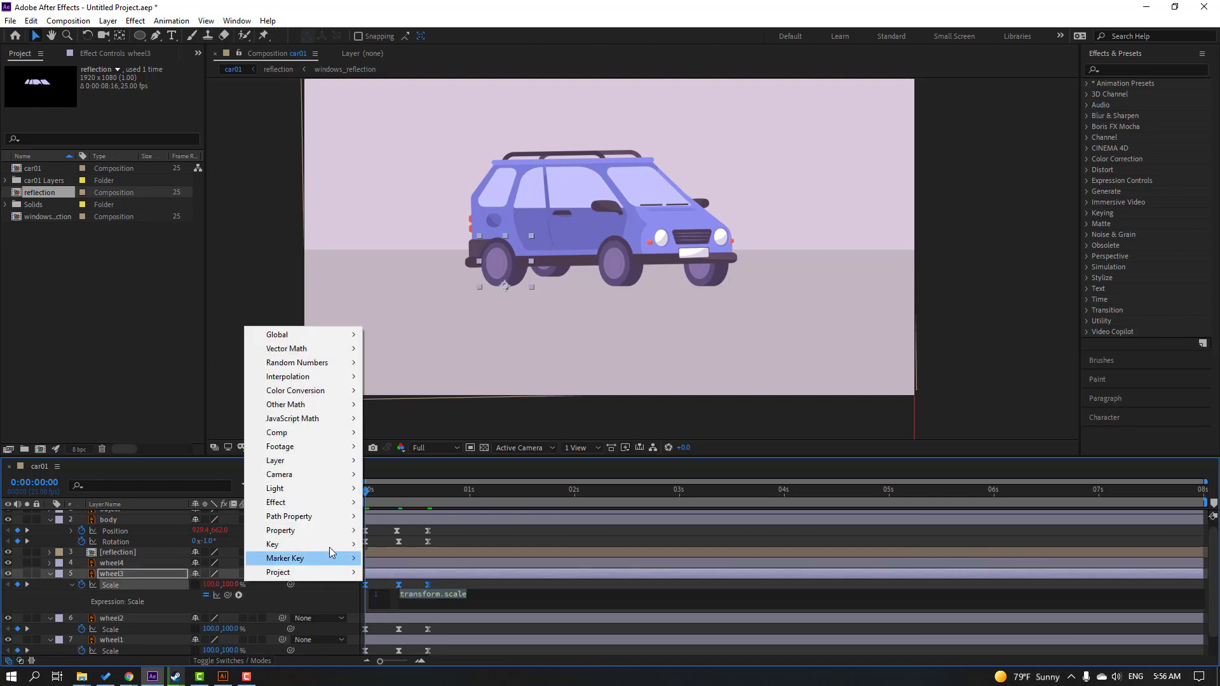
{"action": "mouse_move", "coordinate": [337, 533]}
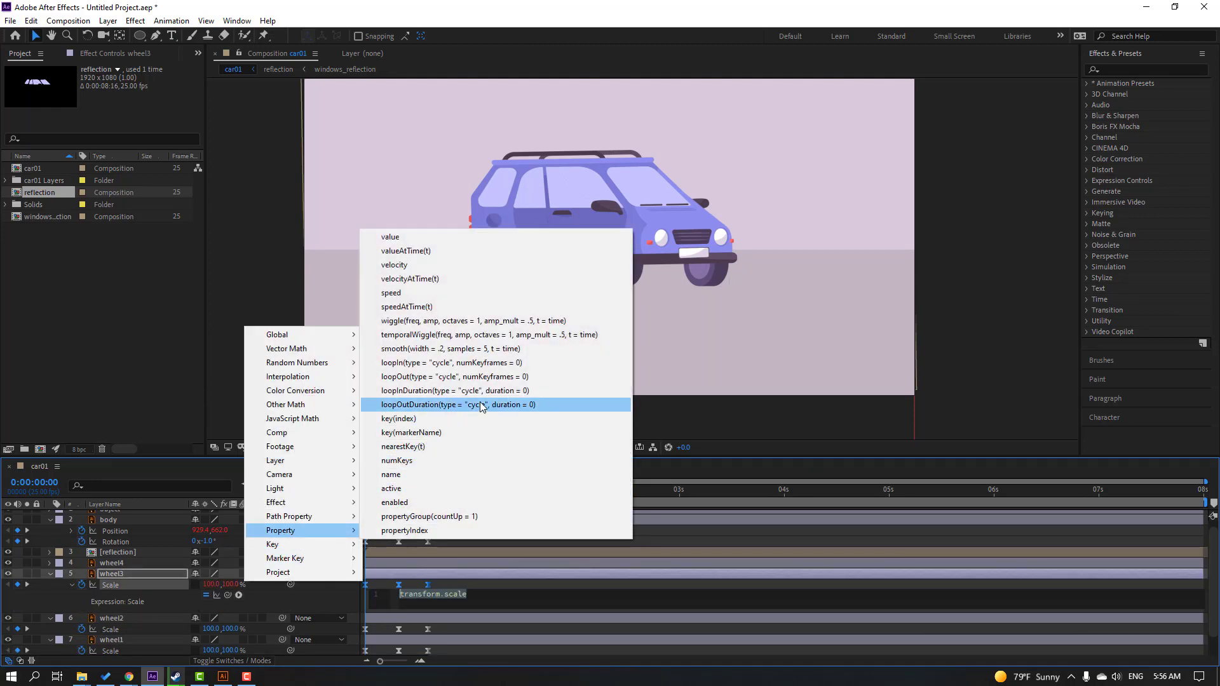
{"action": "left_click", "coordinate": [458, 404]}
{"action": "left_click", "coordinate": [851, 583]}
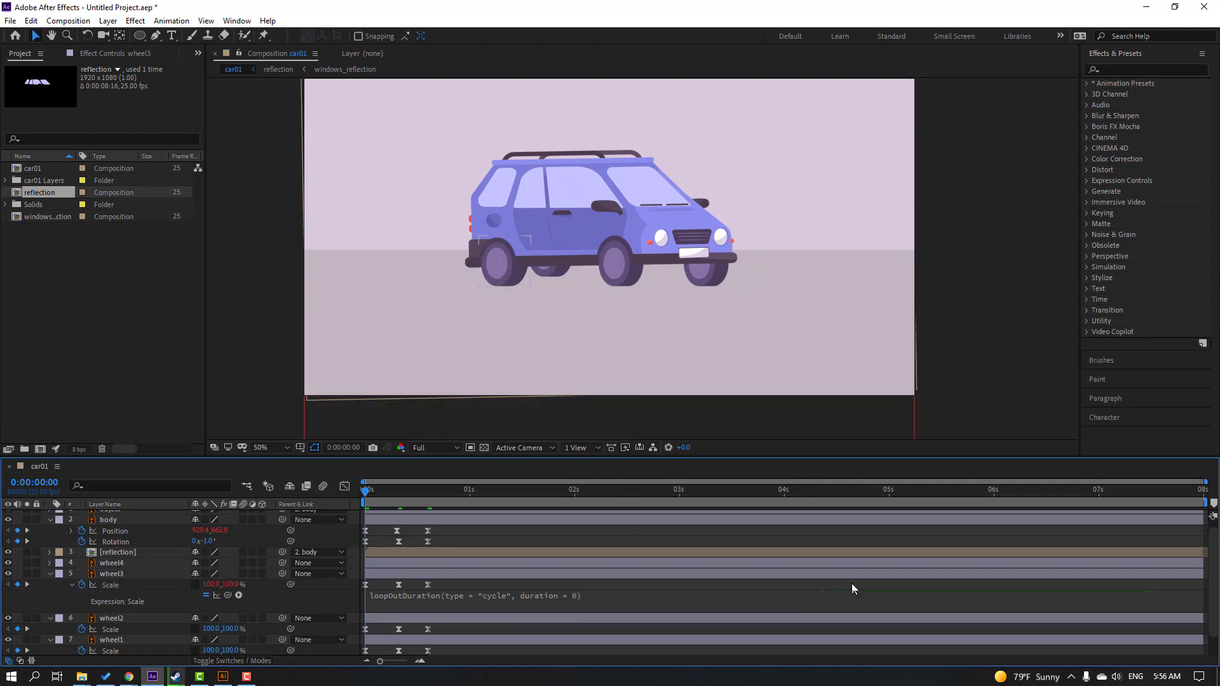
{"action": "left_click", "coordinate": [48, 575]}
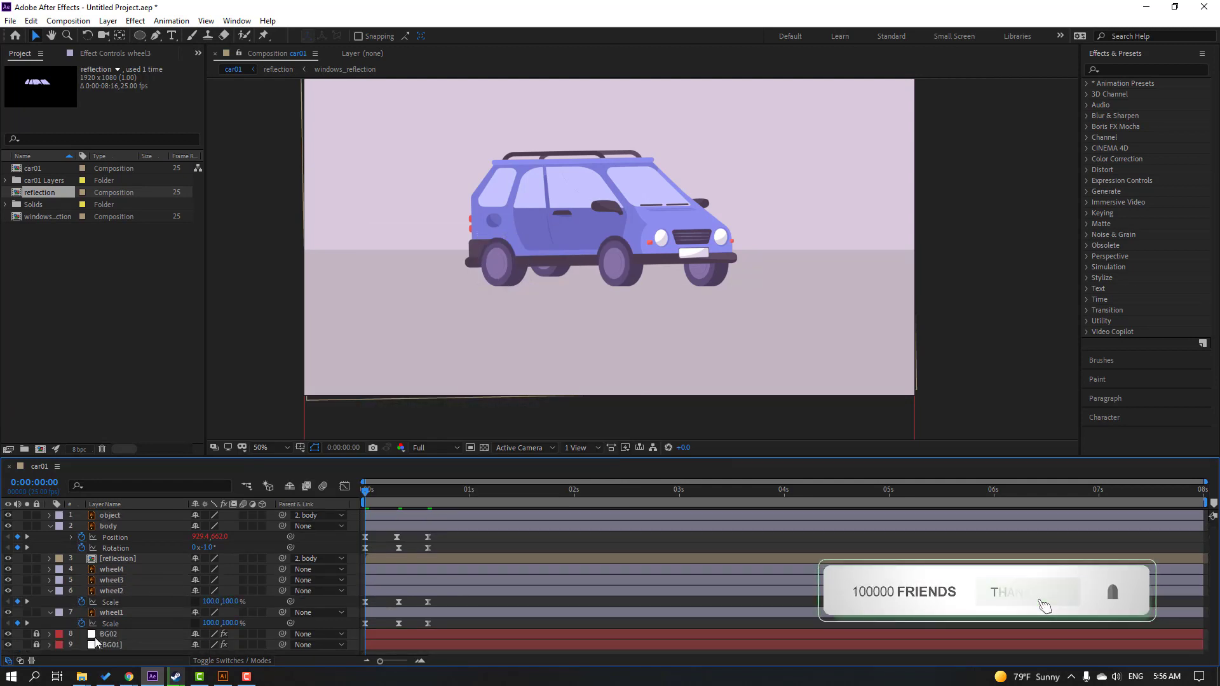
Step: Add the expression loopOutDuration(type = "cycle", duration = 0) to wheel2's Scale and collapse the layer
{"action": "left_click", "coordinate": [82, 602], "text": "alt"}
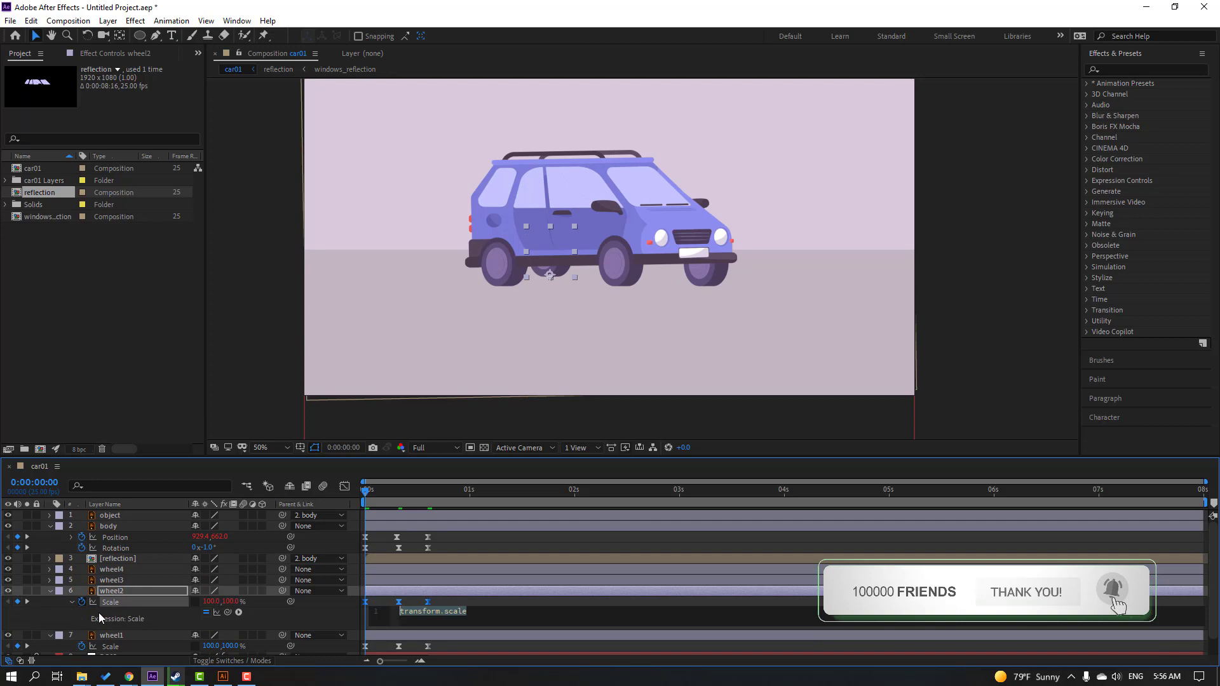
{"action": "left_click", "coordinate": [238, 612]}
{"action": "mouse_move", "coordinate": [309, 547]}
{"action": "left_click", "coordinate": [440, 422]}
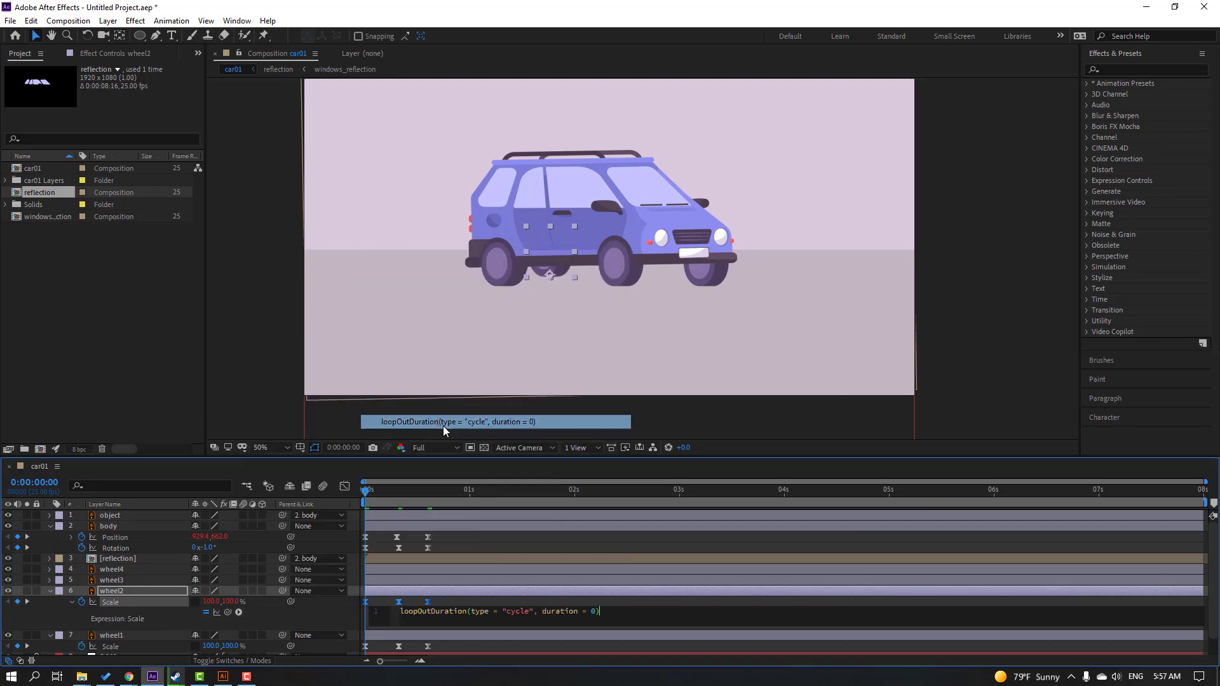
{"action": "left_click", "coordinate": [191, 603]}
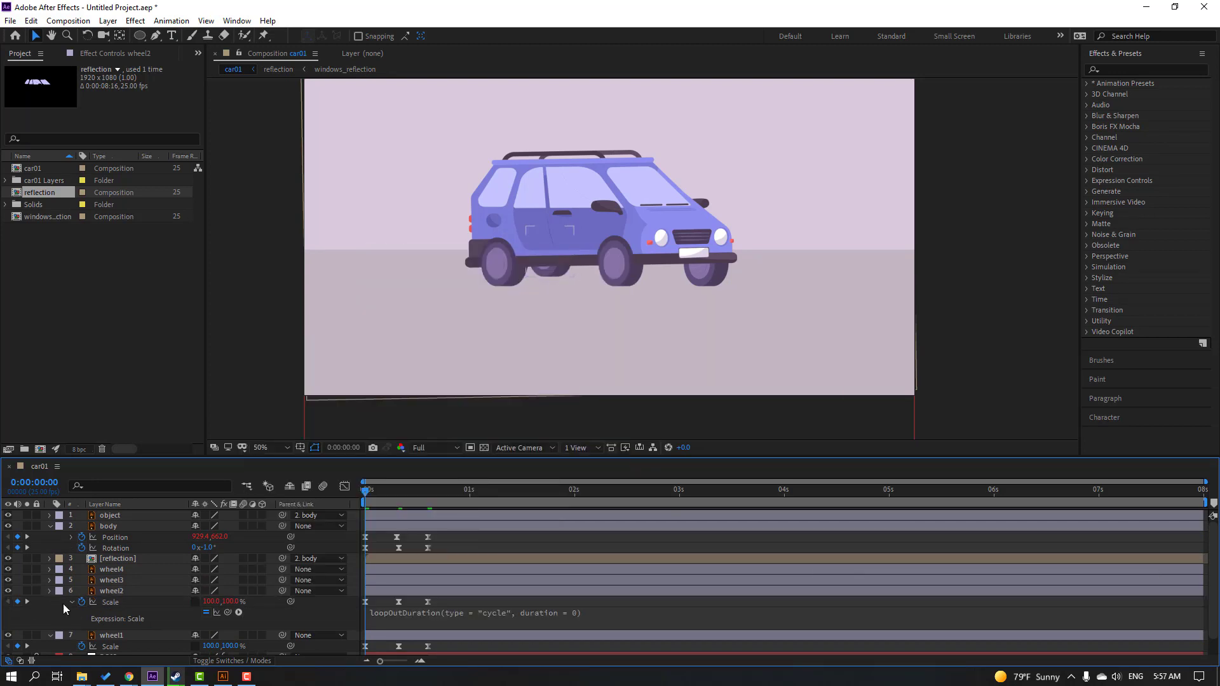
{"action": "key", "text": "s"}
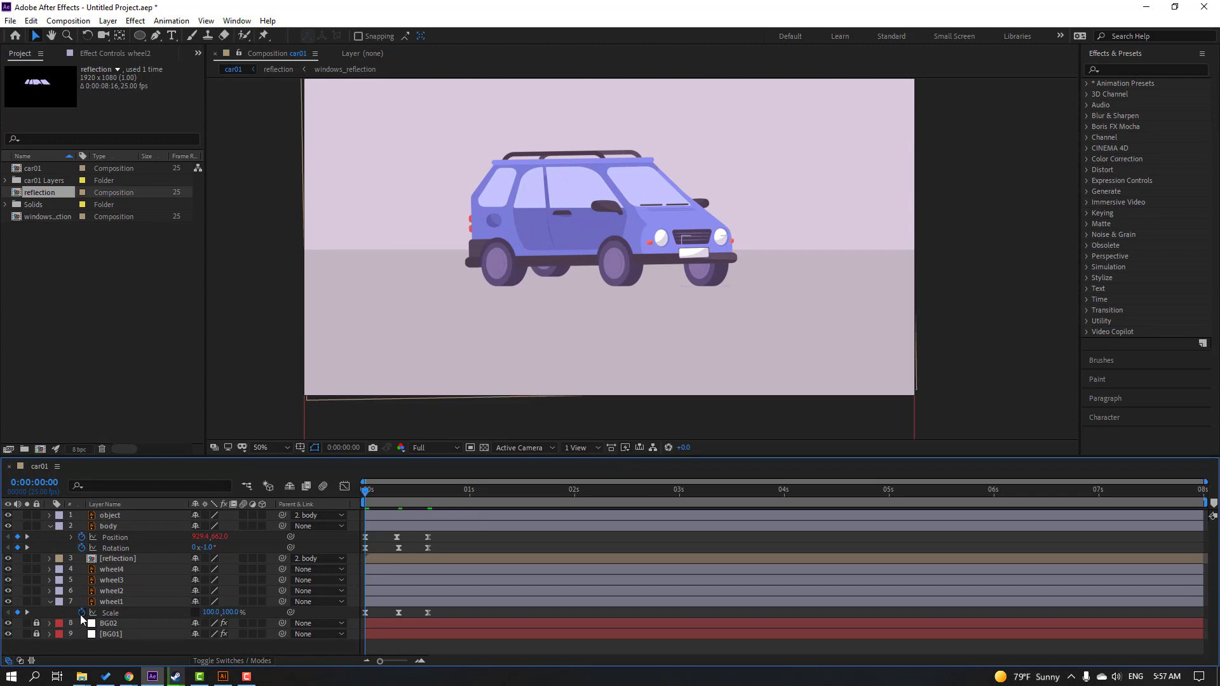
Step: Loop wheel1's Scale with the expression loopOutDuration(type = "cycle", duration = 0) and collapse the layer
{"action": "left_click", "coordinate": [82, 612], "text": "alt"}
{"action": "left_click", "coordinate": [240, 625]}
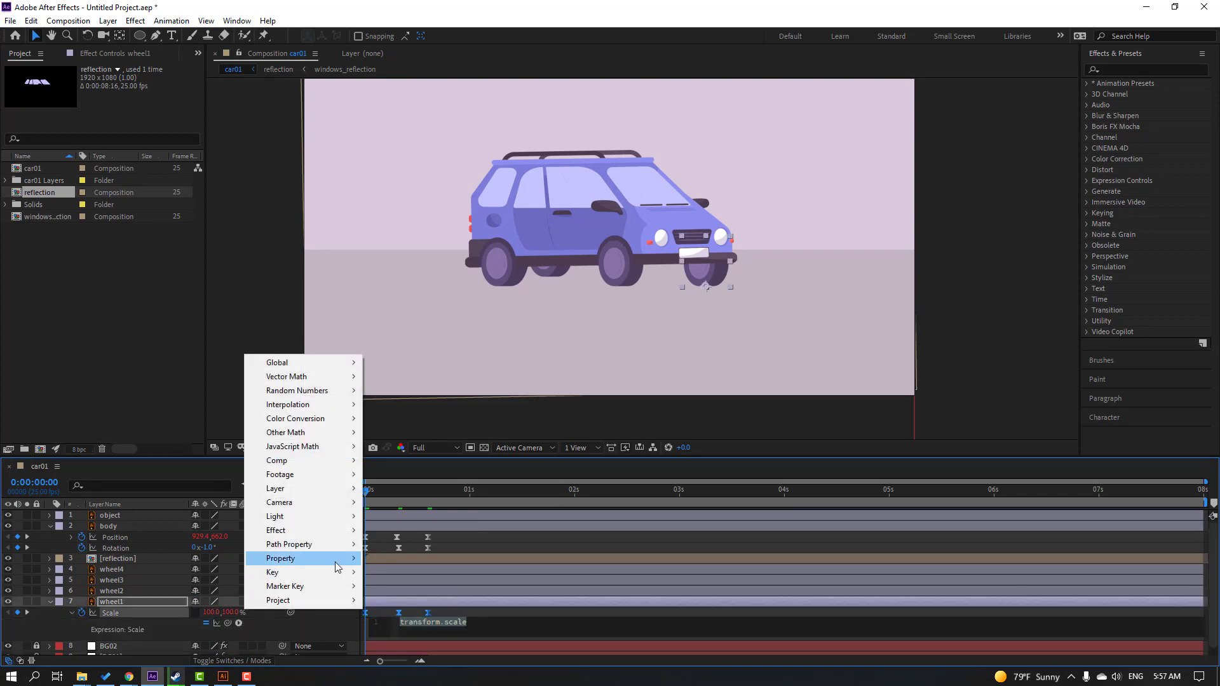
{"action": "mouse_move", "coordinate": [334, 559]}
{"action": "left_click", "coordinate": [521, 433]}
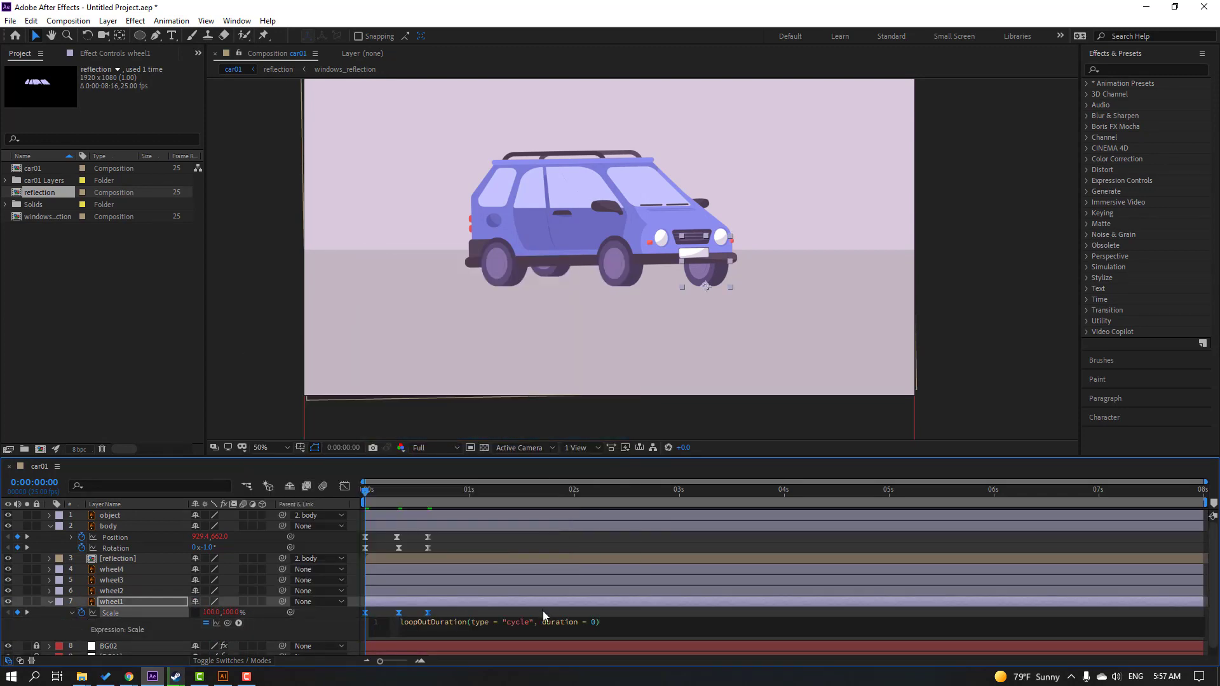
{"action": "left_click", "coordinate": [540, 611]}
{"action": "left_click", "coordinate": [49, 602]}
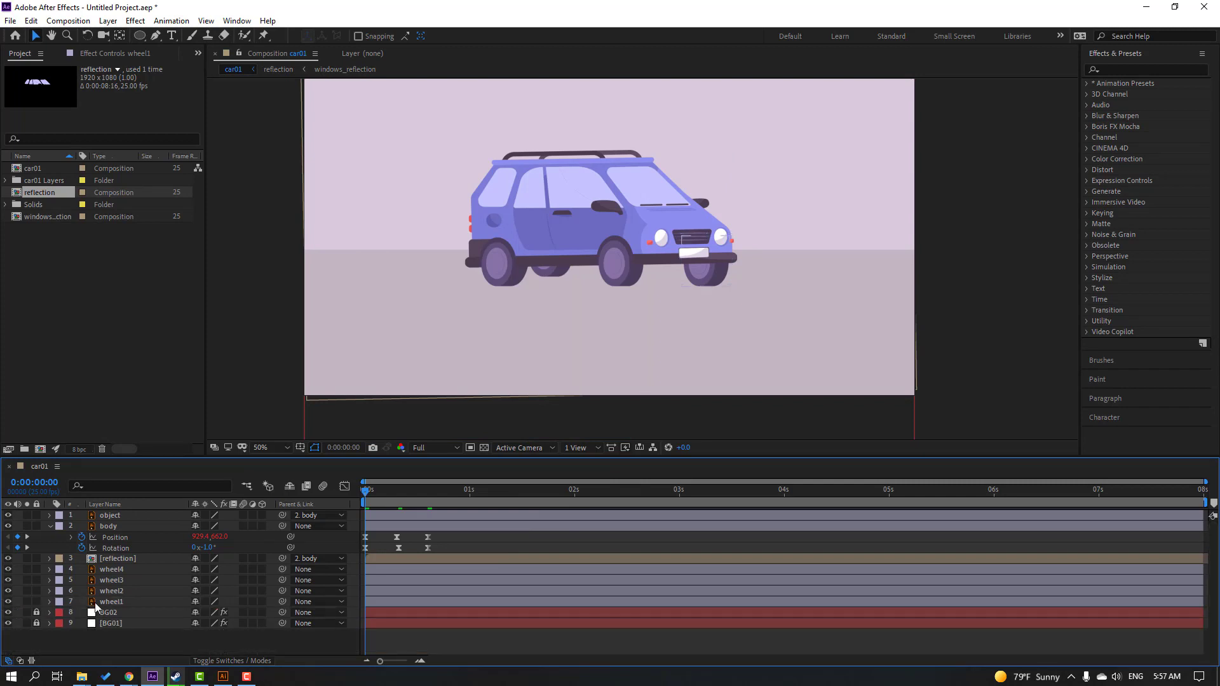
Step: Add the expression loopOutDuration(type = "cycle", duration = 0) to the body layer's Rotation, collapse the layer and preview the animation
{"action": "left_click", "coordinate": [82, 549], "text": "alt"}
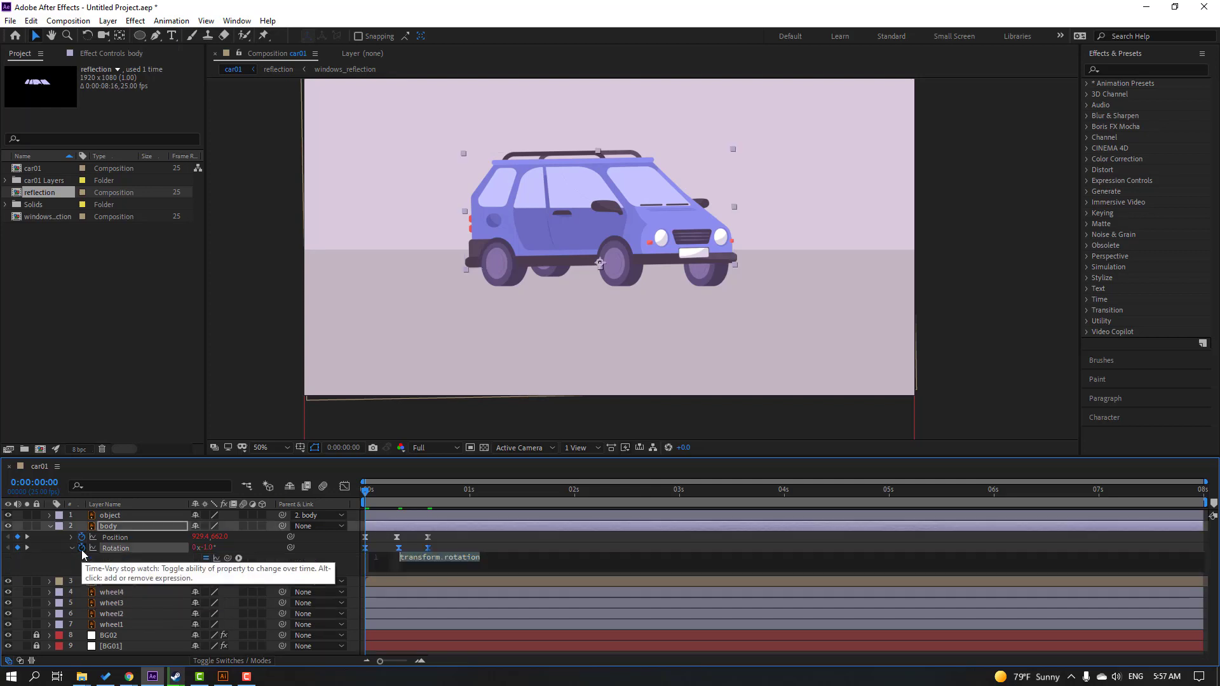
{"action": "left_click", "coordinate": [238, 557]}
{"action": "mouse_move", "coordinate": [331, 495]}
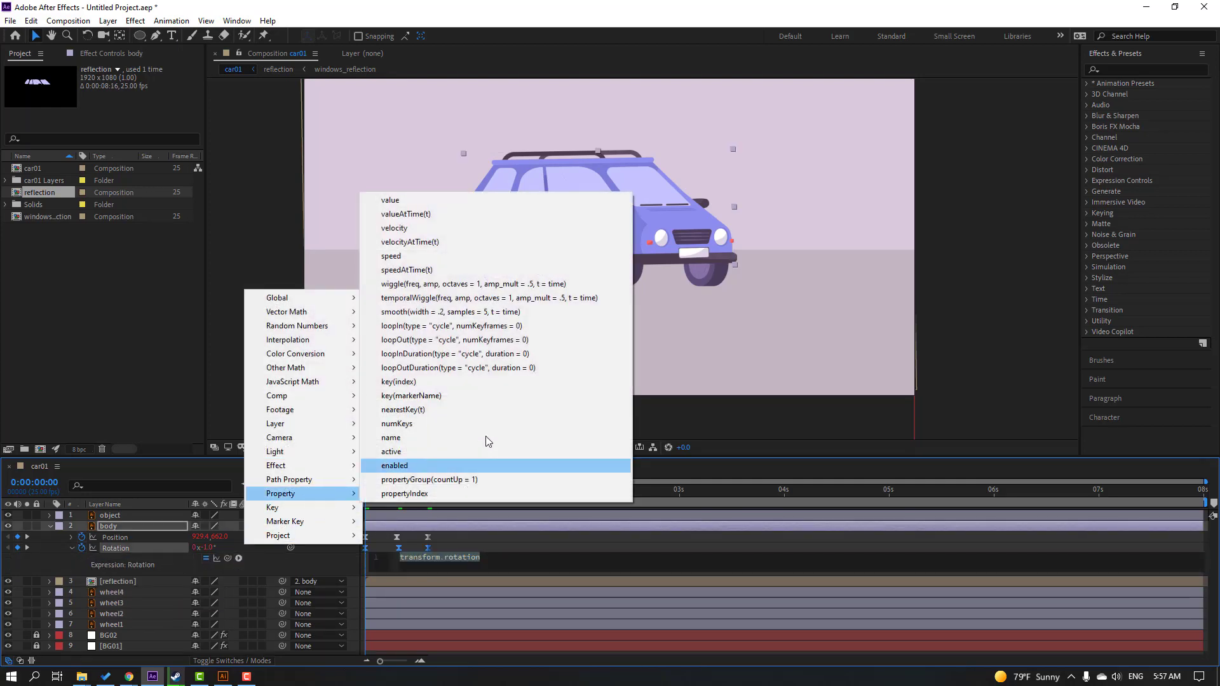
{"action": "left_click", "coordinate": [489, 367]}
{"action": "left_click", "coordinate": [512, 549]}
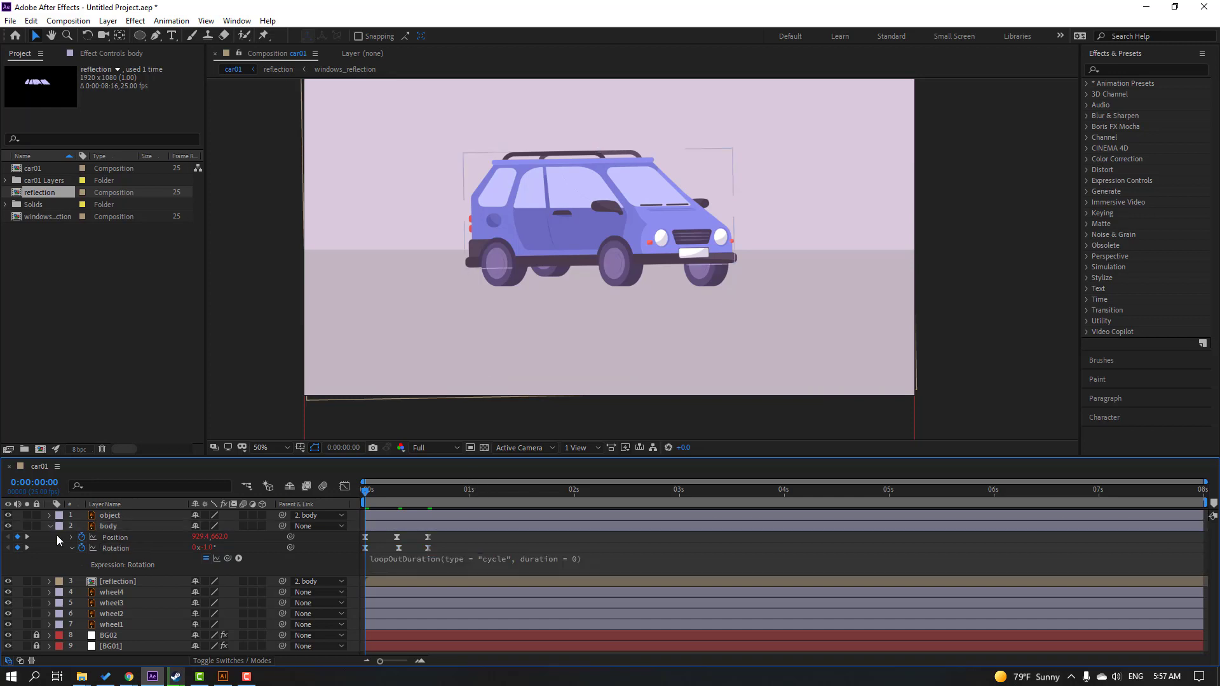
{"action": "left_click", "coordinate": [49, 527]}
{"action": "key", "text": "space"}
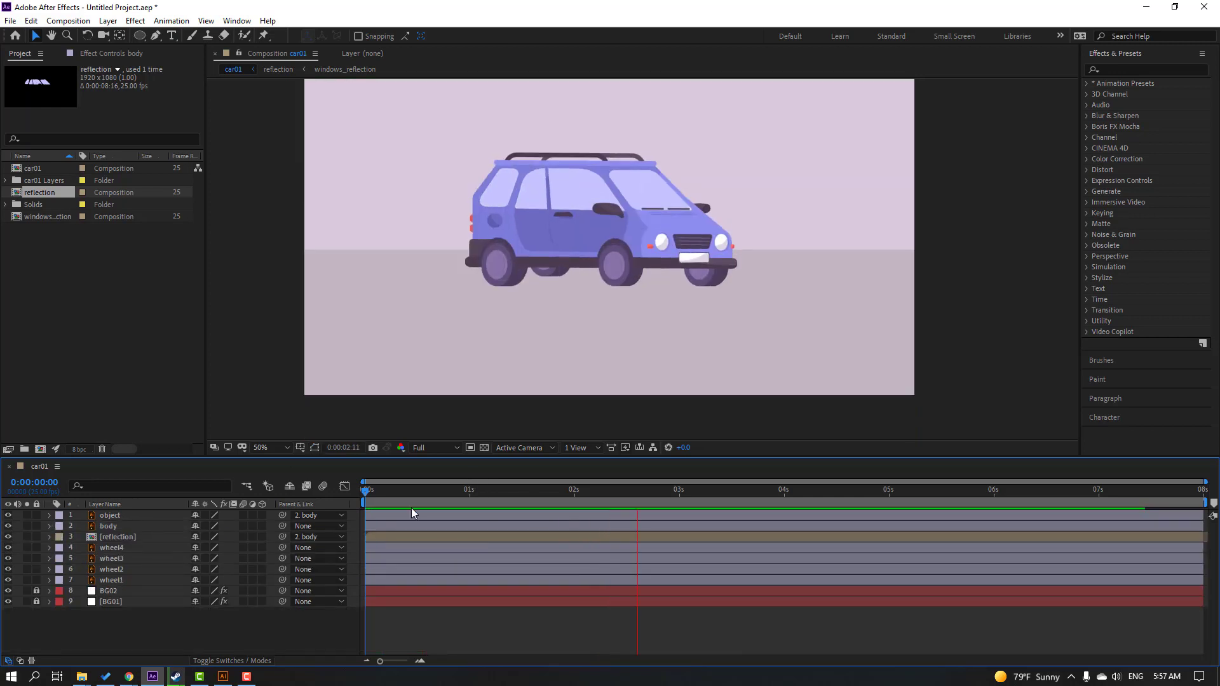
{"action": "key", "text": "space"}
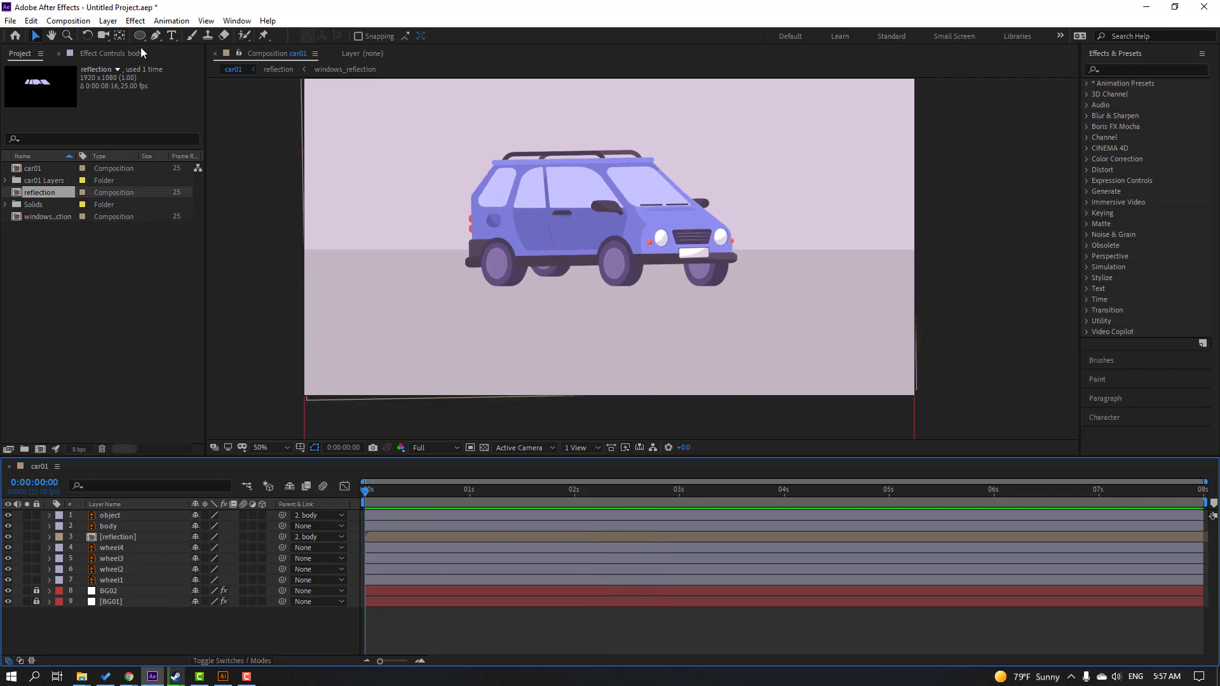
Step: Draw an ellipse shape over the near front wheel's hub with the Ellipse tool and centre it on the hub
{"action": "mouse_move", "coordinate": [141, 40]}
{"action": "left_mouse_down"}
{"action": "mouse_move", "coordinate": [145, 61]}
{"action": "mouse_move", "coordinate": [197, 67]}
{"action": "left_mouse_up"}
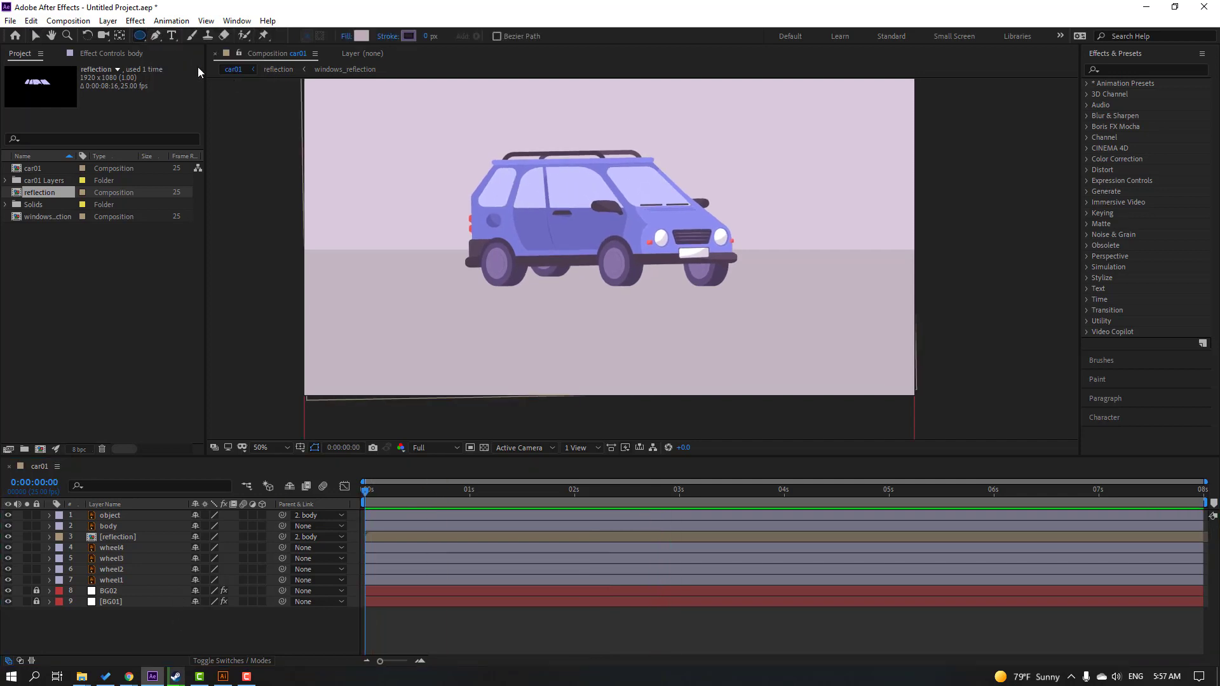
{"action": "scroll", "coordinate": [622, 264], "scroll_direction": "up", "scroll_amount": 6}
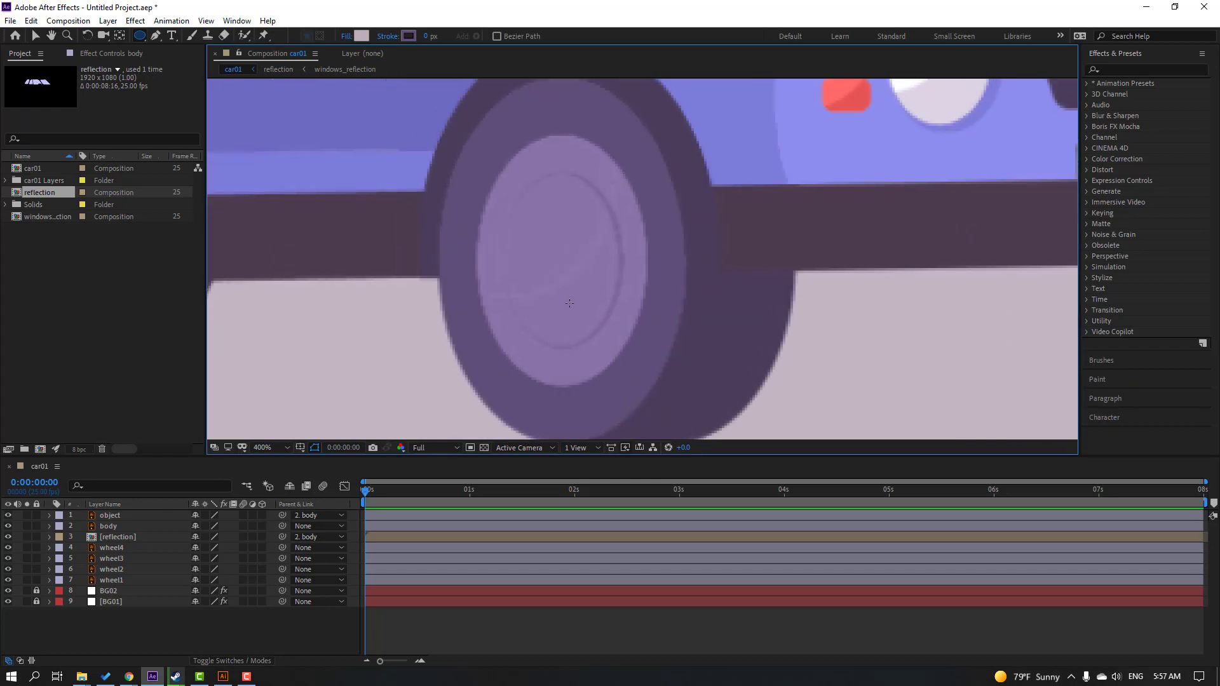
{"action": "left_click_drag", "start_coordinate": [488, 169], "coordinate": [636, 366]}
{"action": "key", "text": "v"}
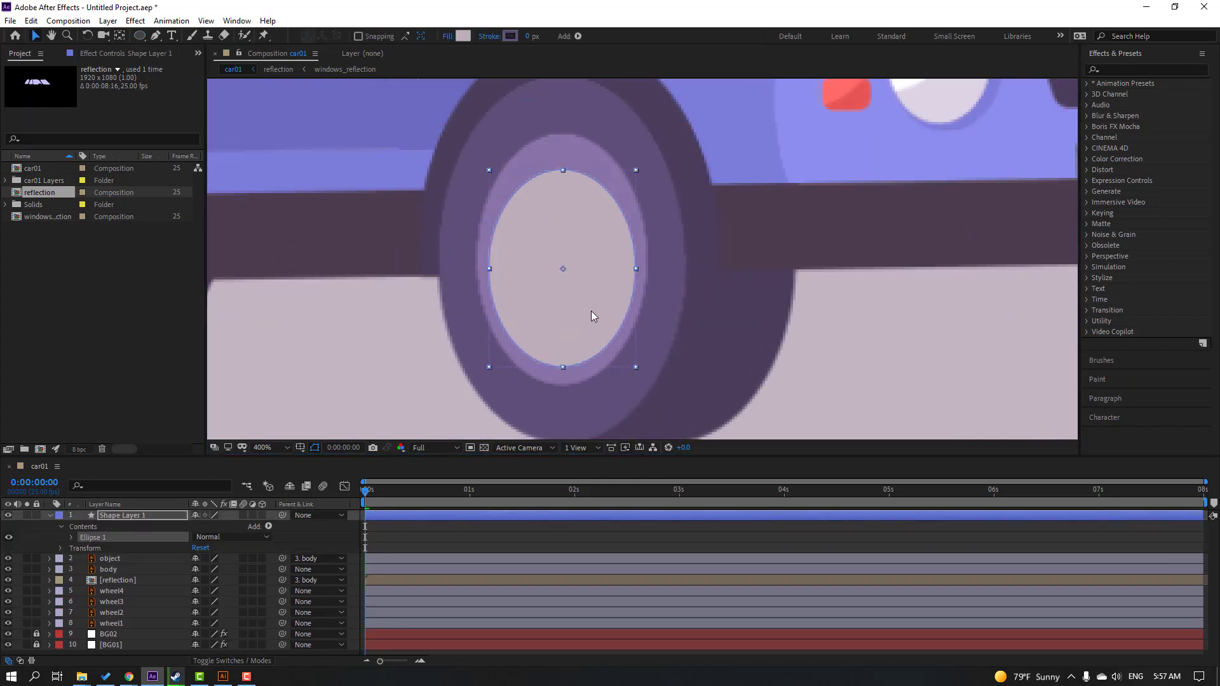
{"action": "left_click_drag", "start_coordinate": [571, 330], "coordinate": [572, 320]}
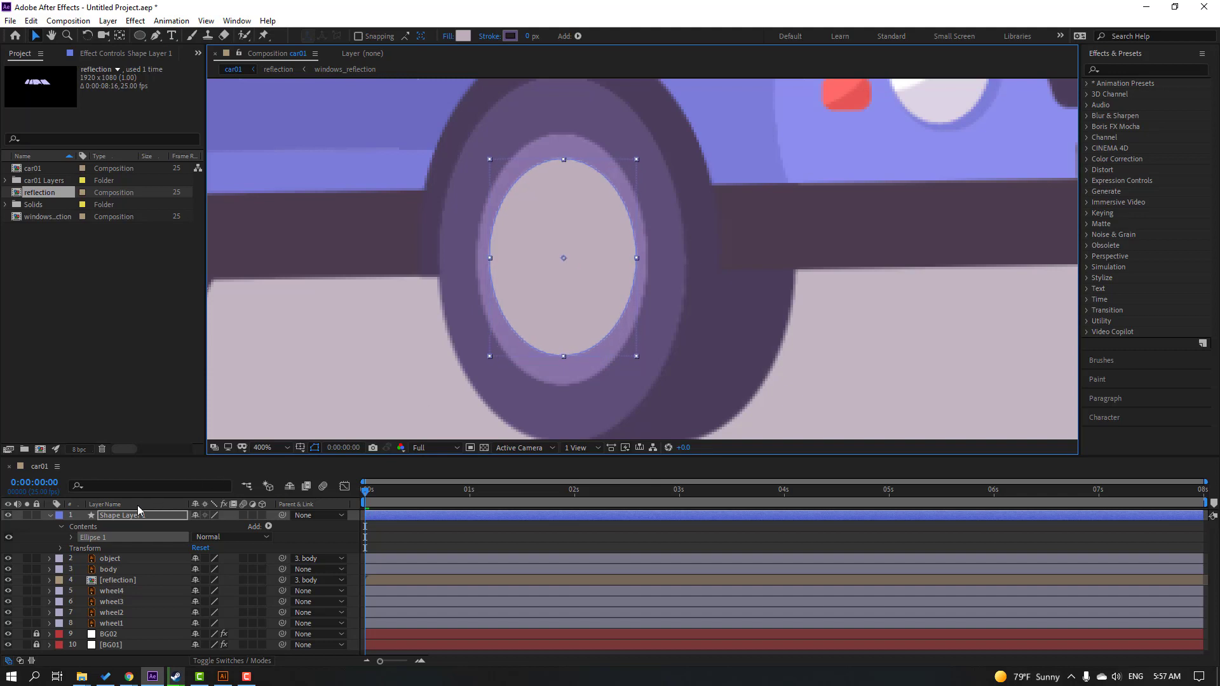
Step: Remove the ellipse's fill and give it a 5 px stroke
{"action": "left_click", "coordinate": [447, 37]}
{"action": "left_click", "coordinate": [545, 303]}
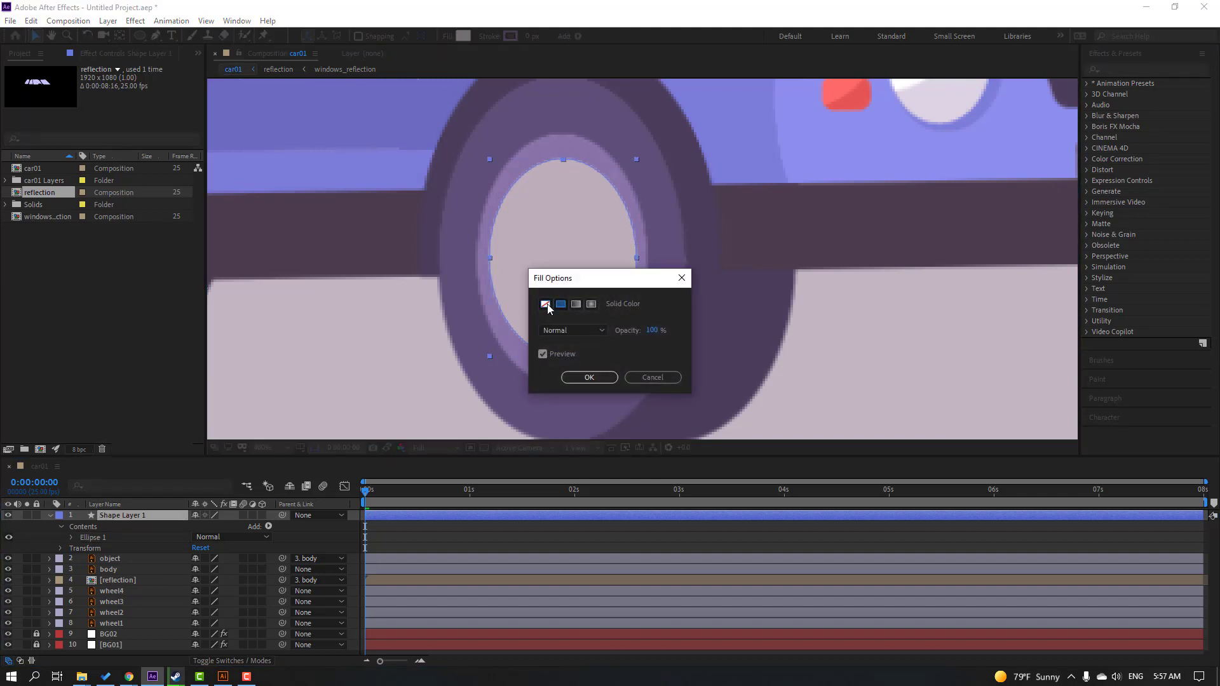
{"action": "left_click", "coordinate": [588, 377]}
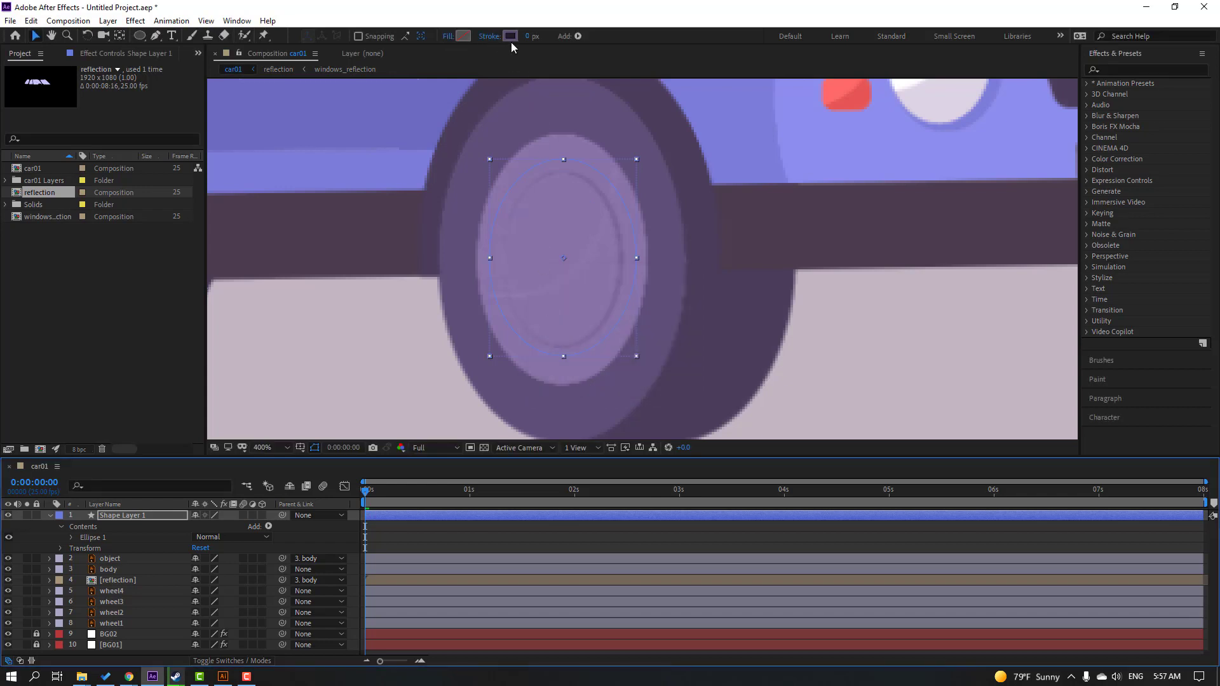
{"action": "left_click", "coordinate": [527, 37]}
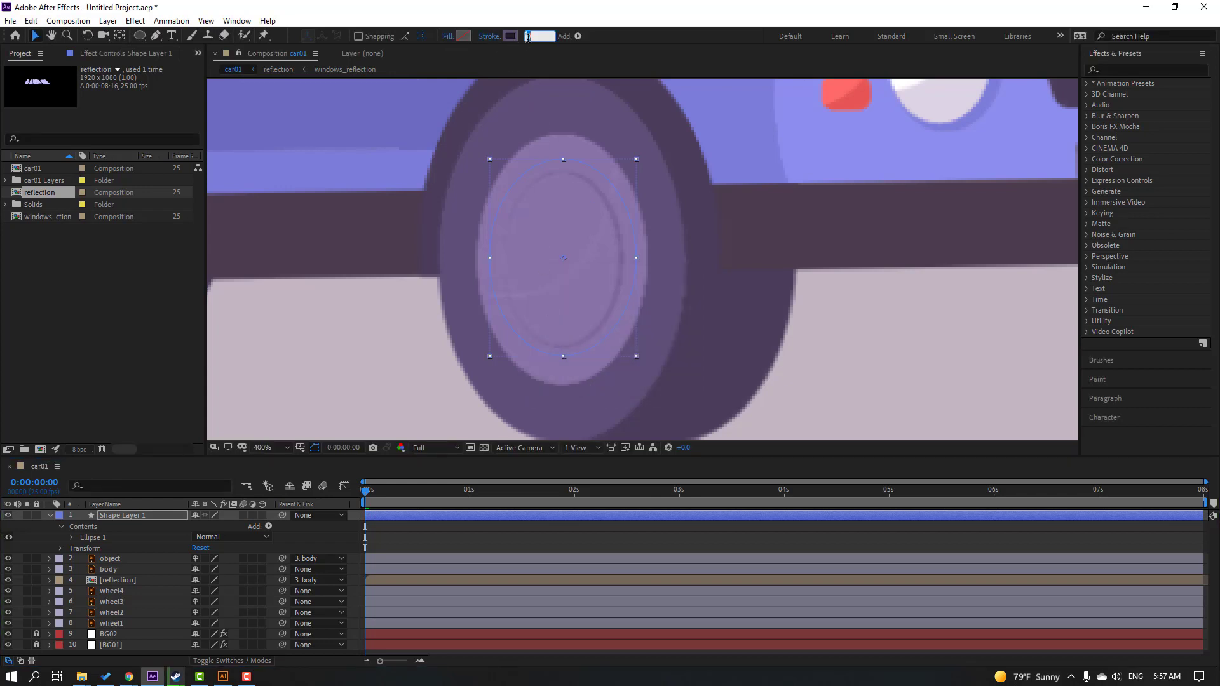
{"action": "type", "text": "5"}
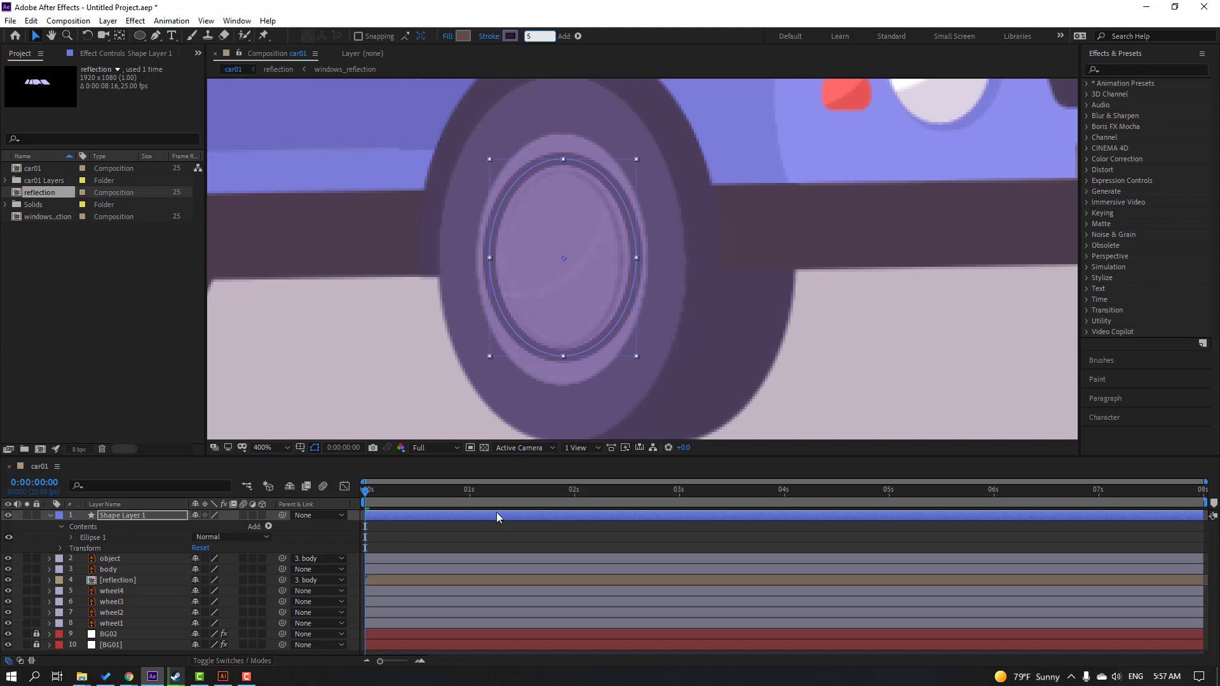
{"action": "left_click", "coordinate": [496, 525]}
Step: Set the ellipse's stroke width to 3 px and its stroke colour to 5E4D77
{"action": "left_click", "coordinate": [124, 517]}
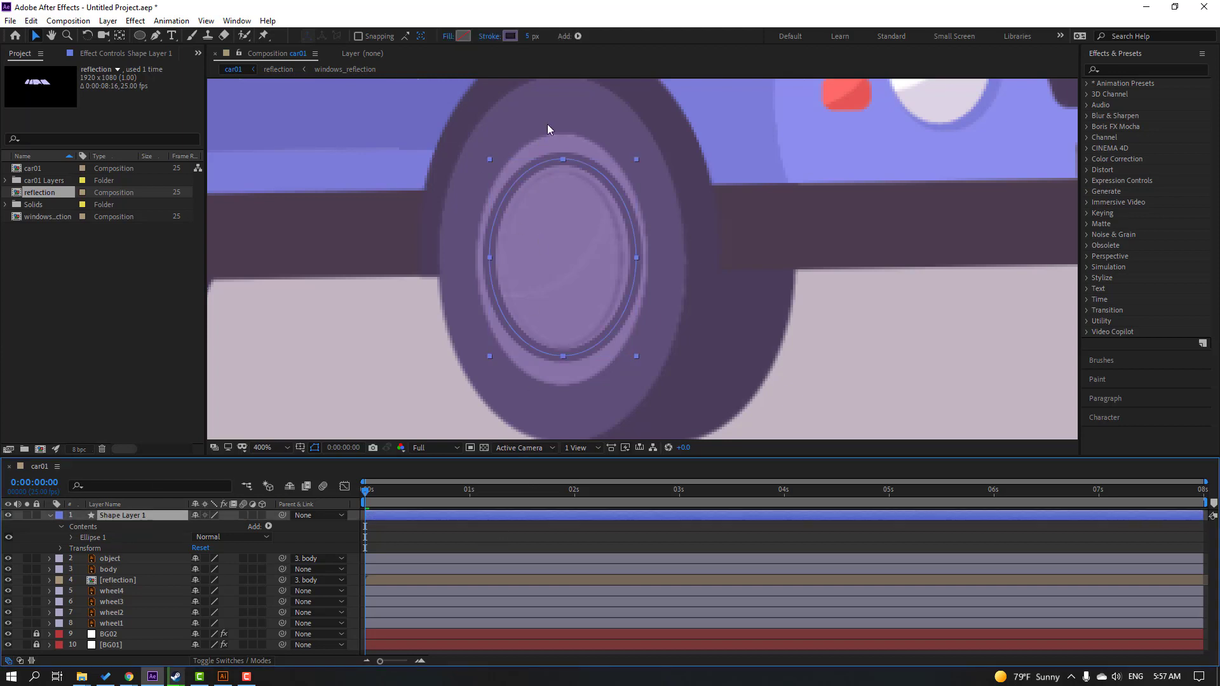
{"action": "left_click", "coordinate": [529, 40]}
{"action": "type", "text": "3"}
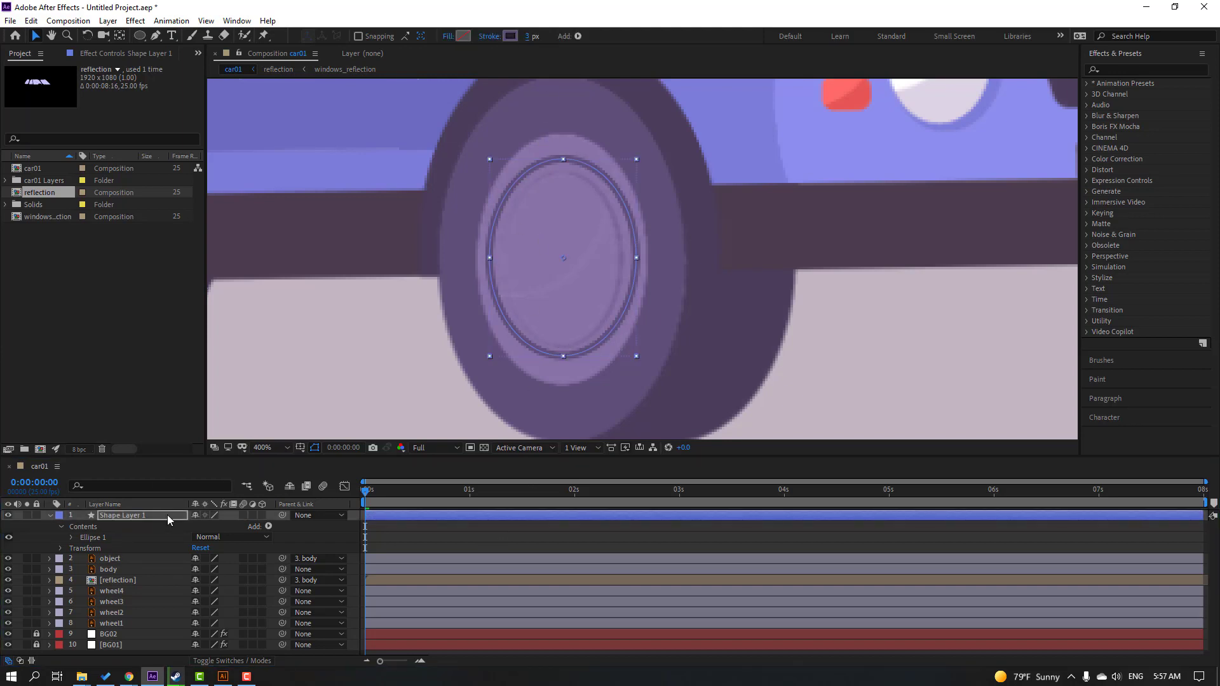
{"action": "left_click", "coordinate": [509, 36]}
{"action": "left_click", "coordinate": [959, 497]}
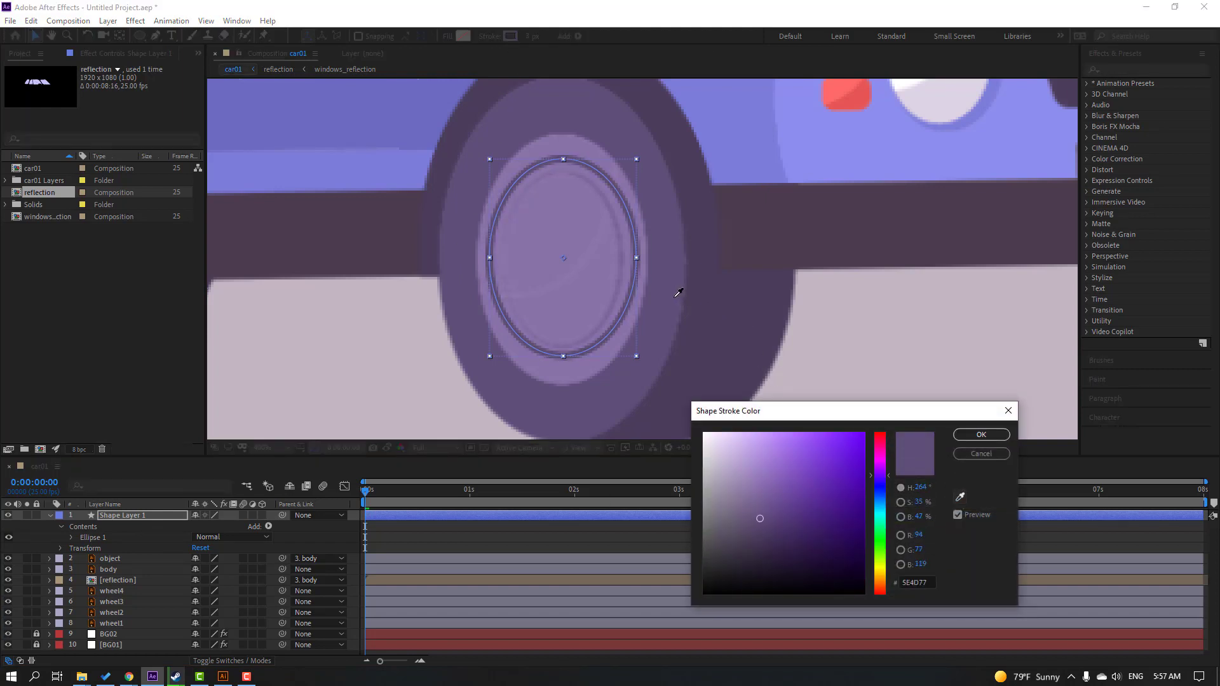
{"action": "left_click", "coordinate": [981, 435]}
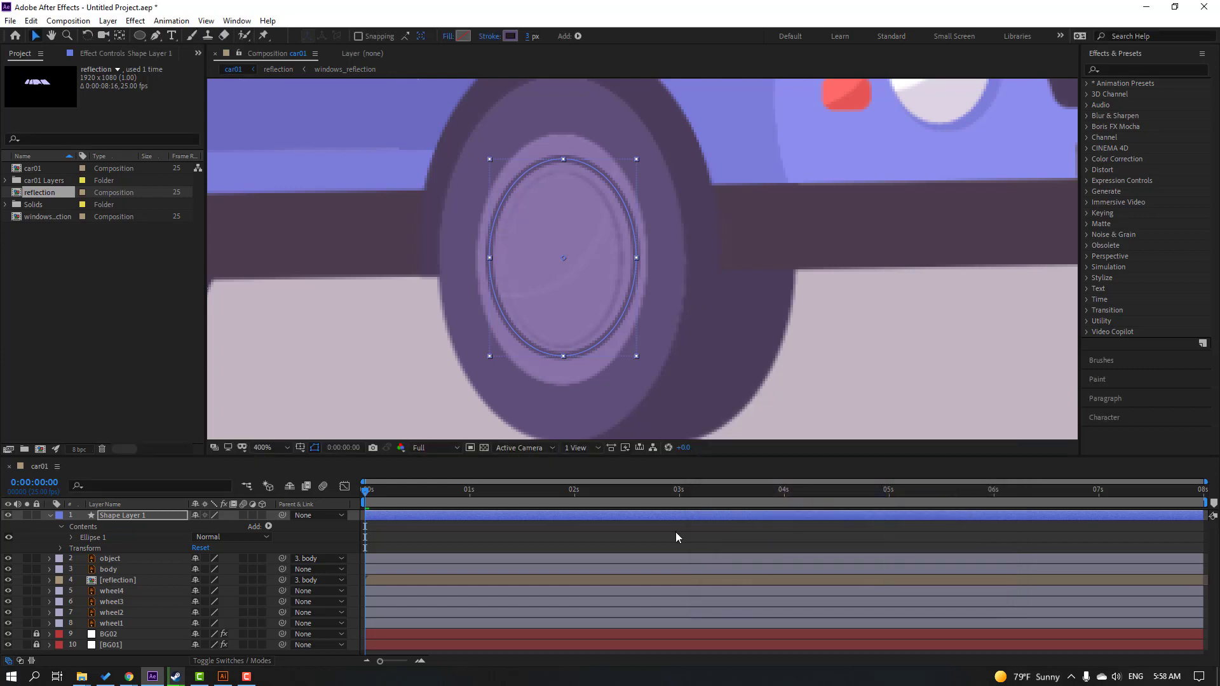
Step: Centre Shape Layer 1's anchor point on the ellipse and stretch the ellipse slightly taller to follow the hub's outline
{"action": "key", "text": "slash"}
{"action": "key", "text": "comma"}
{"action": "key", "text": "period"}
{"action": "key", "text": "period"}
{"action": "key", "text": "period"}
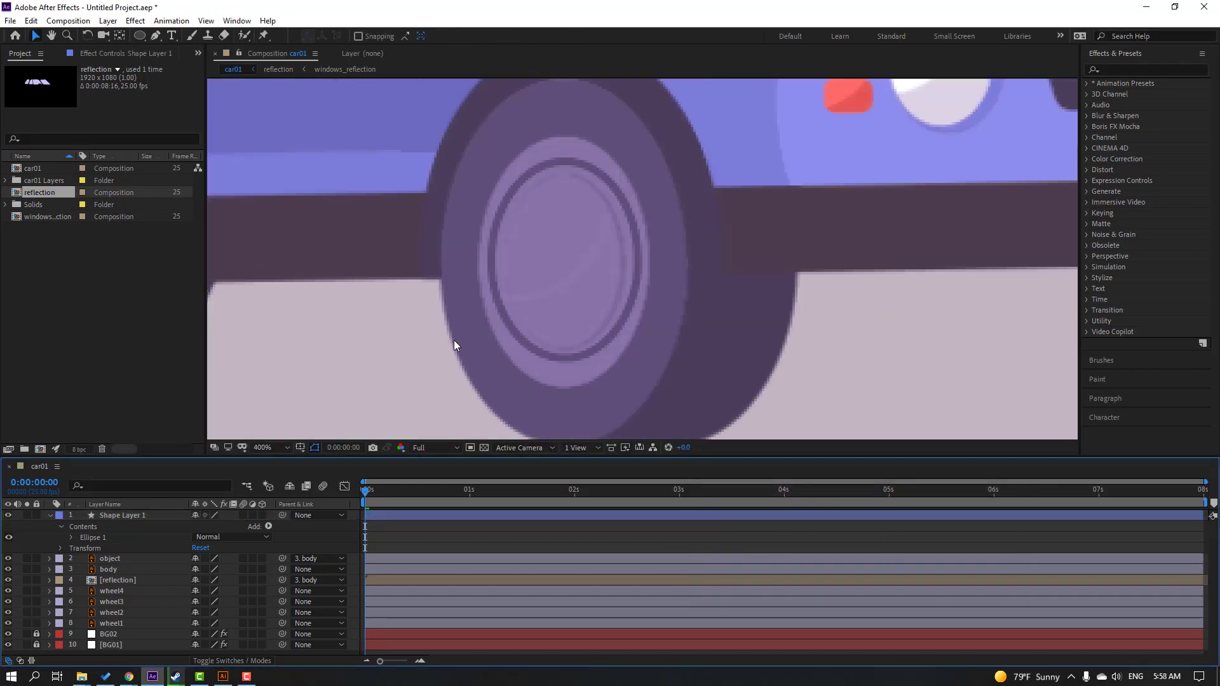
{"action": "left_click", "coordinate": [127, 517]}
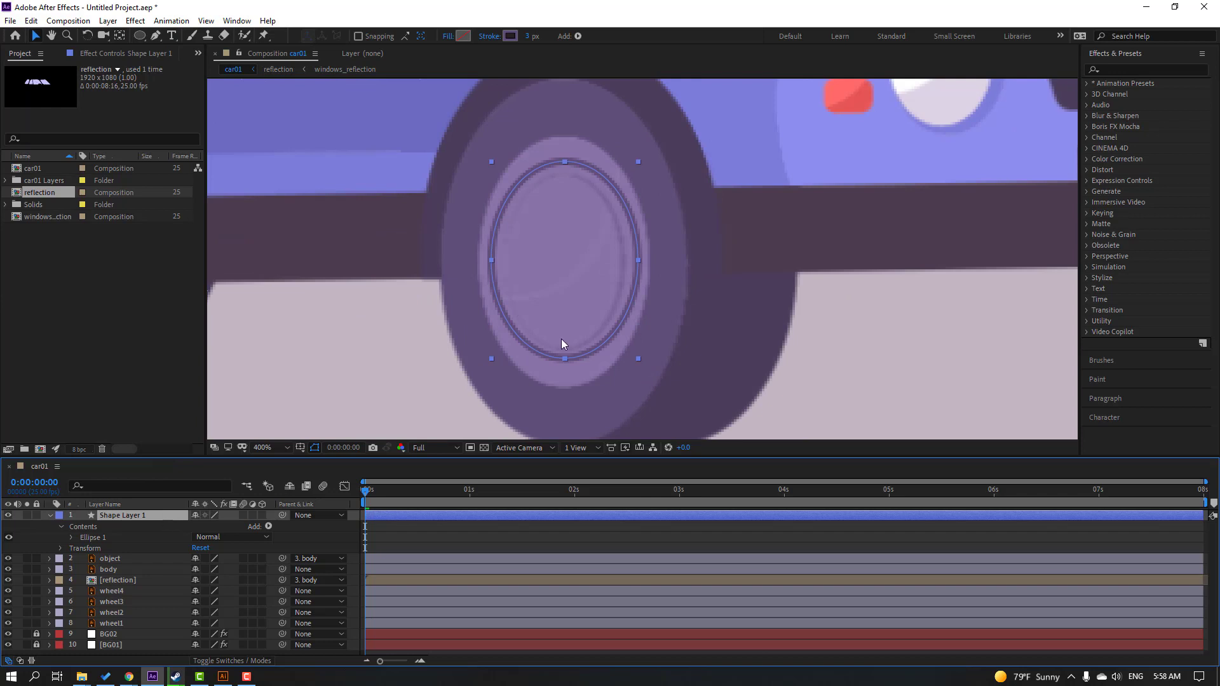
{"action": "left_click", "coordinate": [120, 36]}
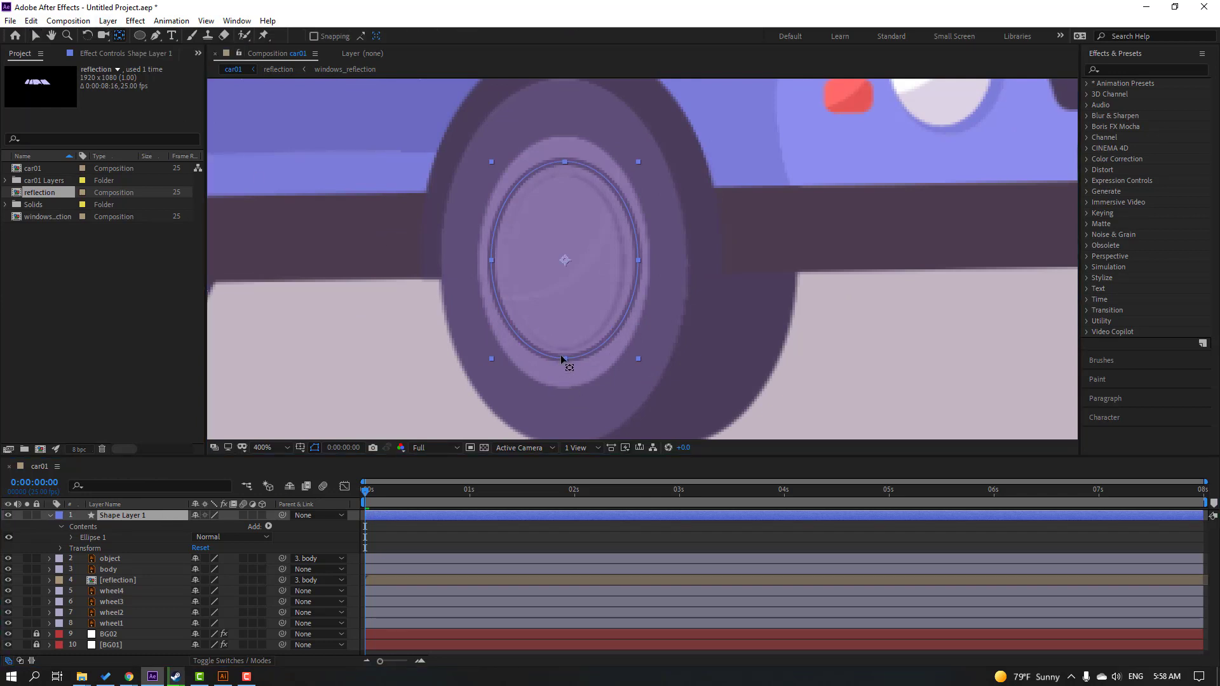
{"action": "key", "text": "v"}
{"action": "left_click_drag", "start_coordinate": [566, 359], "coordinate": [565, 368]}
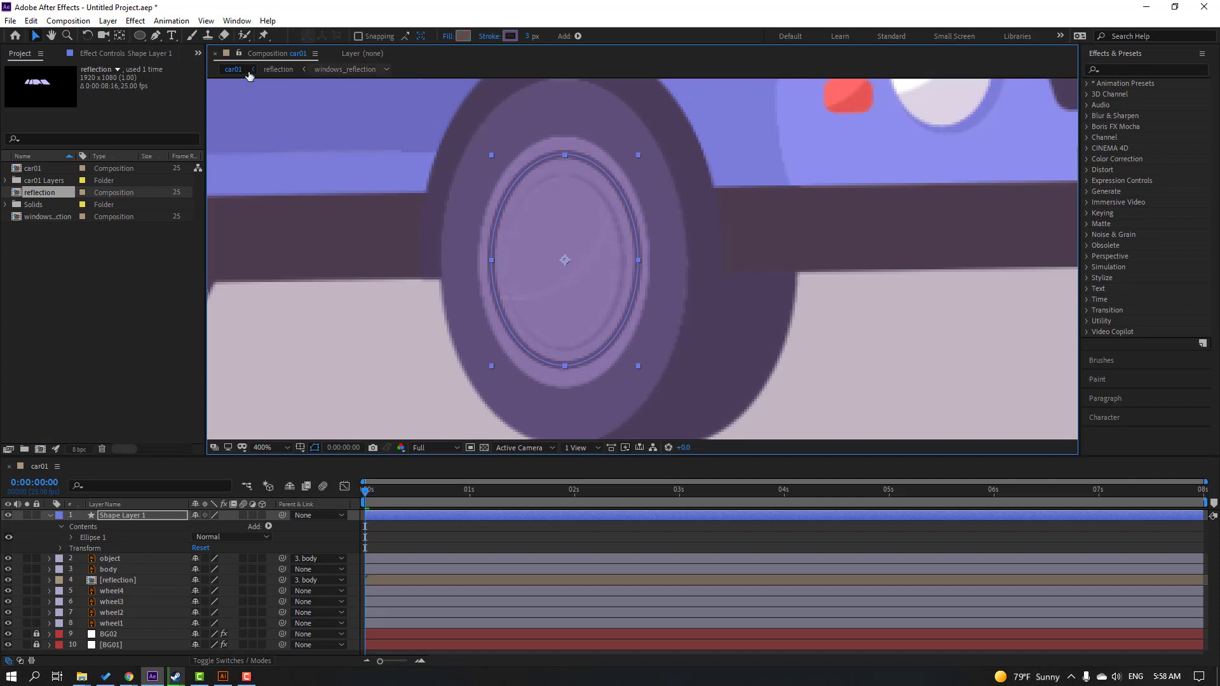
Step: Add Trim Paths to Shape Layer 1 and set its End to 0%
{"action": "left_click", "coordinate": [580, 36]}
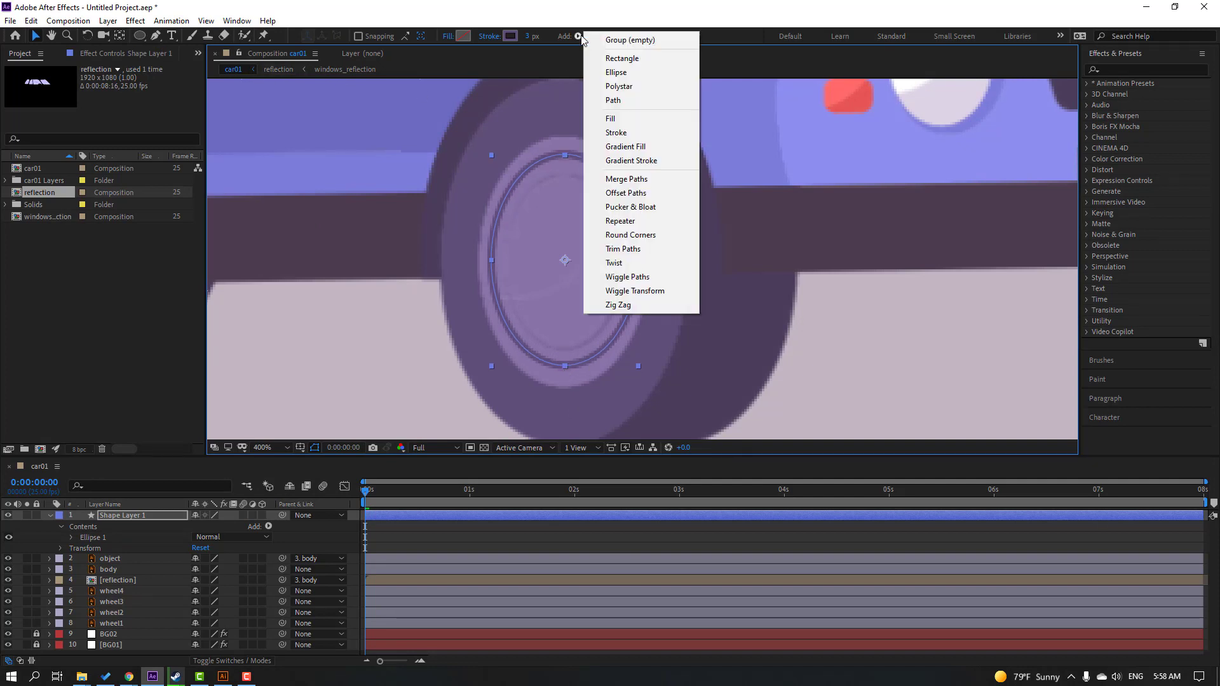
{"action": "left_click", "coordinate": [620, 249]}
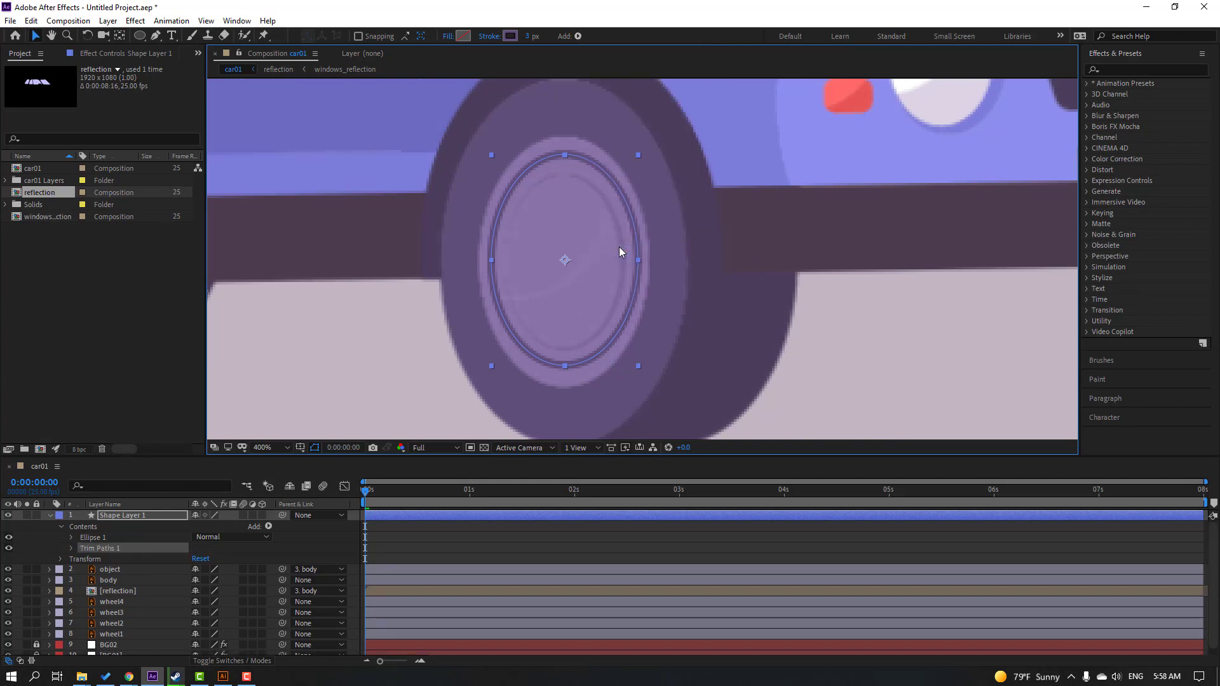
{"action": "left_click", "coordinate": [70, 548]}
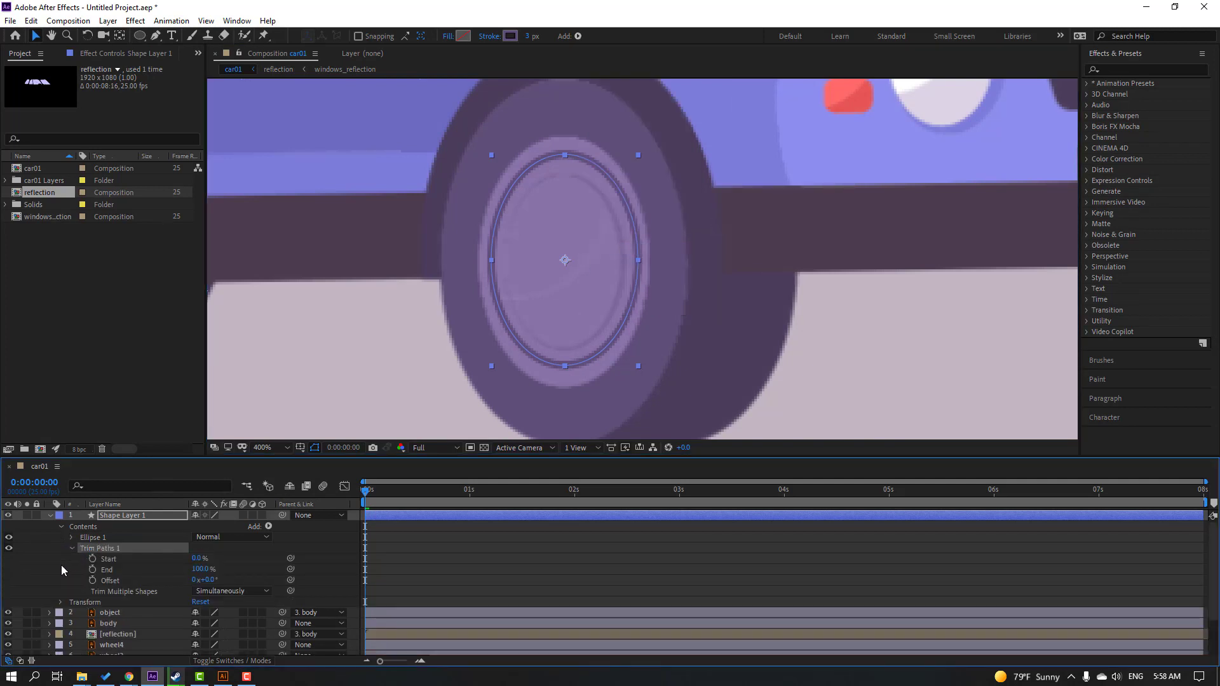
{"action": "left_click", "coordinate": [201, 570]}
{"action": "type", "text": "0"}
{"action": "key", "text": "Return"}
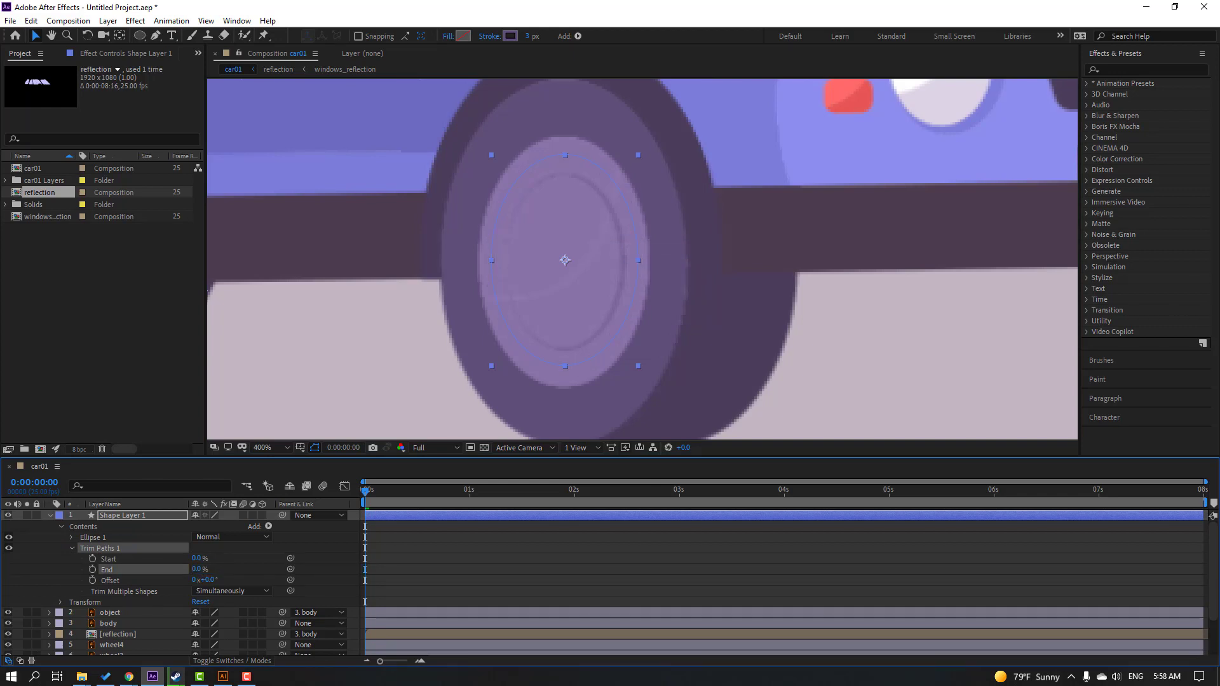
Step: Keyframe the Trim Paths End from 0% at 0:00:00:00 to 100% at 0:00:00:10 and apply Easy Ease to both keyframes
{"action": "left_click", "coordinate": [93, 570]}
{"action": "key", "text": "shift+Page_Down"}
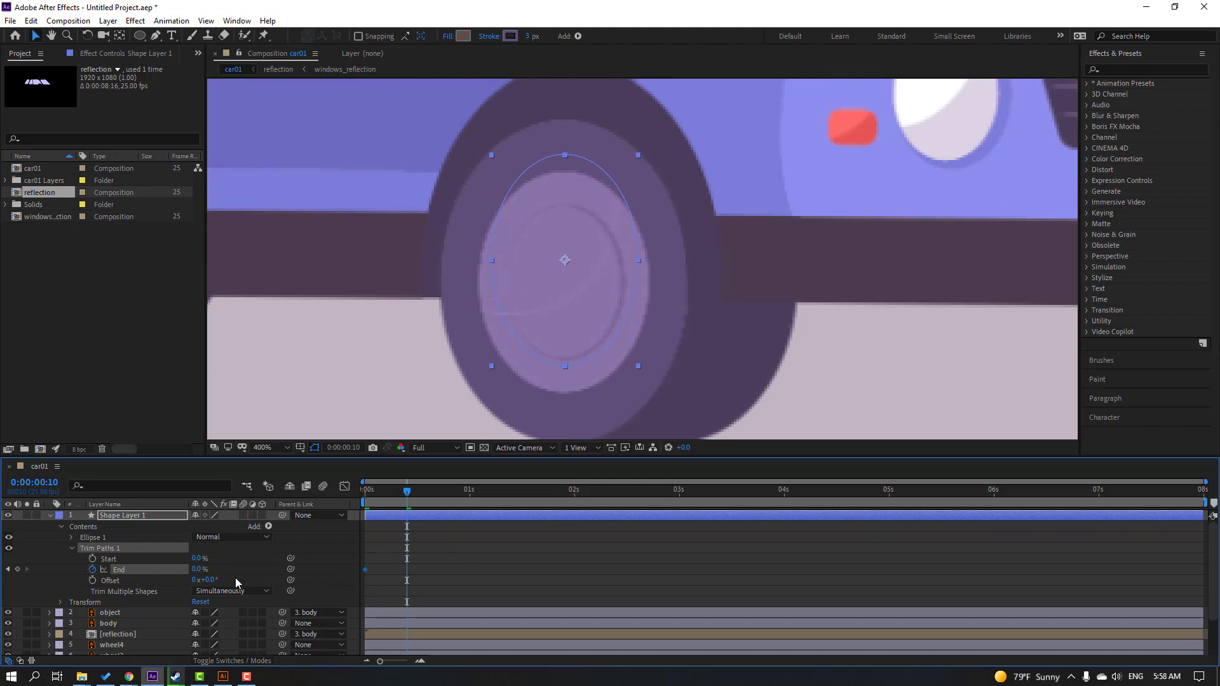
{"action": "left_click", "coordinate": [195, 569]}
{"action": "key", "text": "Return"}
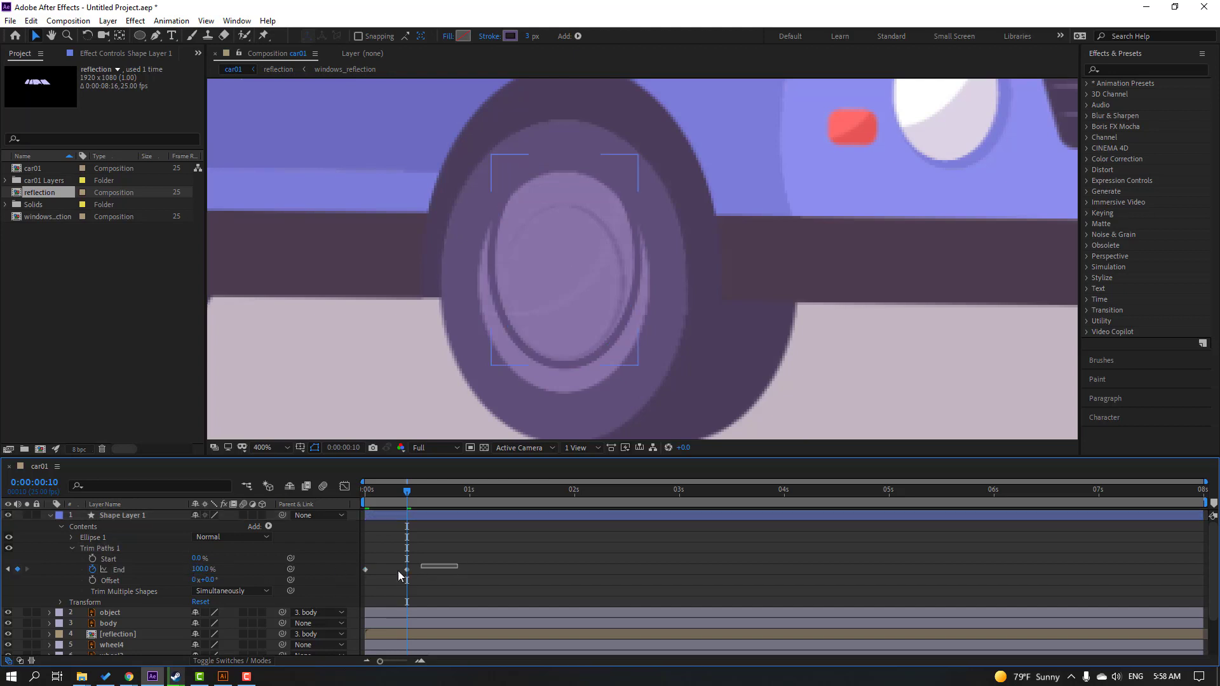
{"action": "right_click", "coordinate": [365, 570]}
{"action": "mouse_move", "coordinate": [496, 562]}
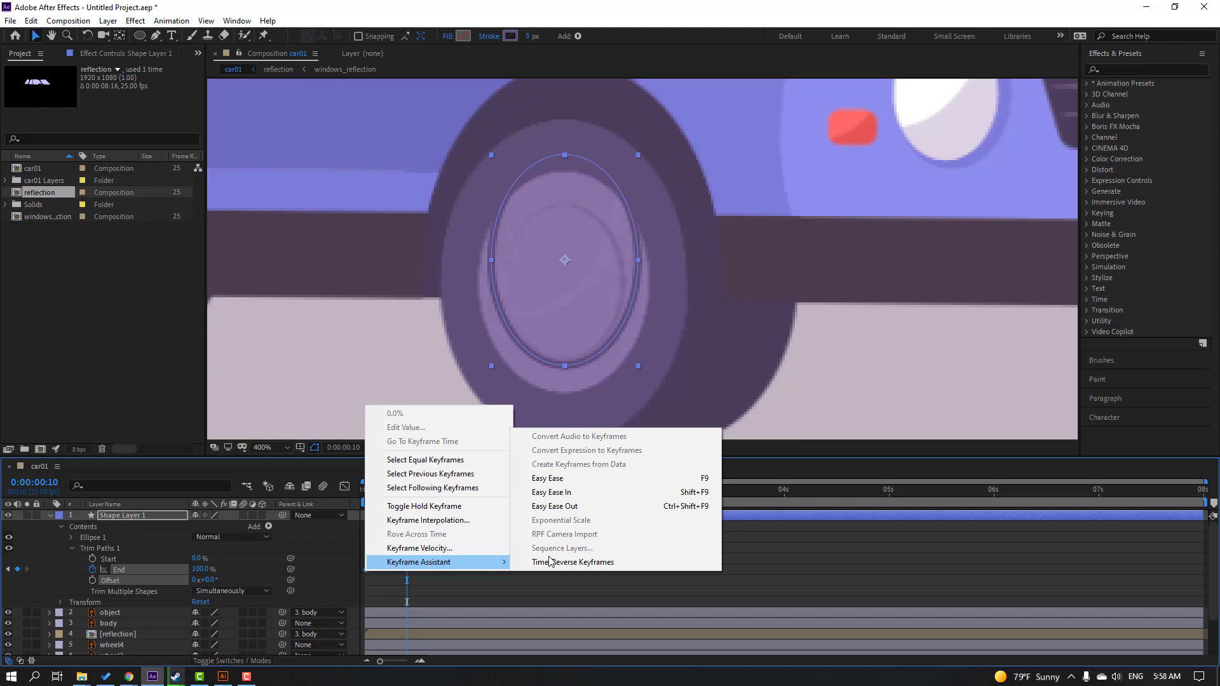
{"action": "left_click", "coordinate": [559, 477]}
Step: Keyframe the Trim Paths Start from 0% at about 0:00:00:03 to 100% at 0:00:00:13
{"action": "mouse_move", "coordinate": [414, 495]}
{"action": "left_mouse_down"}
{"action": "mouse_move", "coordinate": [353, 495]}
{"action": "mouse_move", "coordinate": [419, 495]}
{"action": "left_mouse_up"}
{"action": "left_click", "coordinate": [97, 558]}
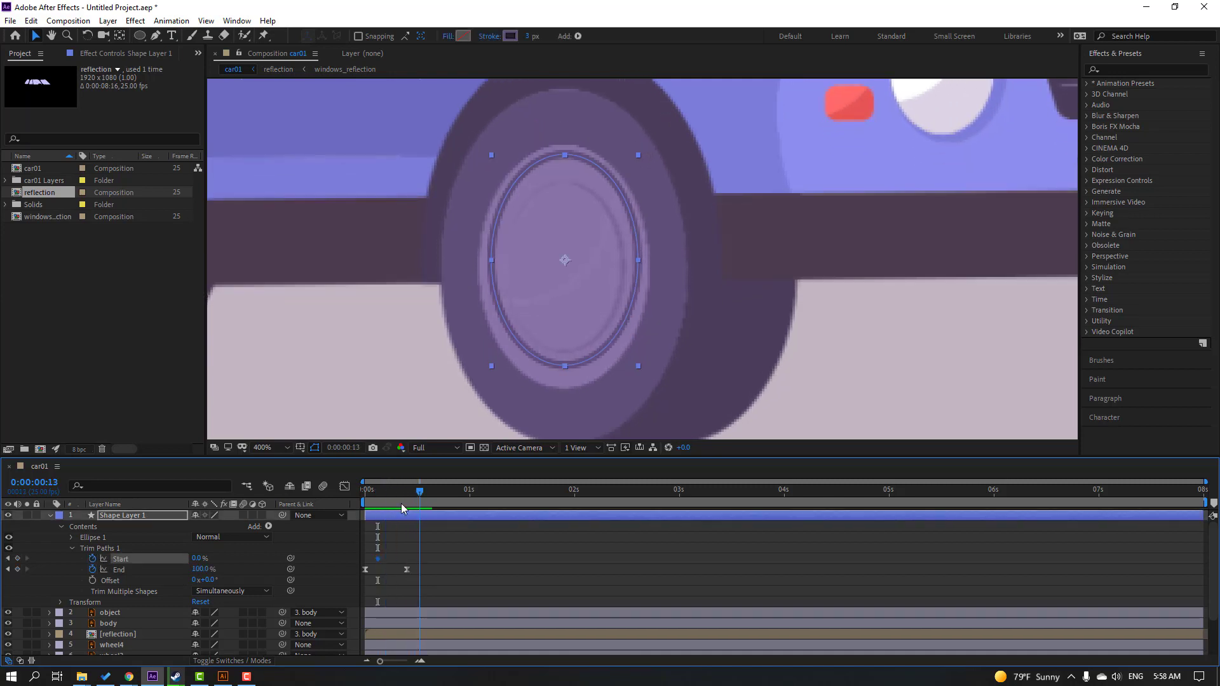
{"action": "left_click", "coordinate": [197, 559]}
{"action": "type", "text": "100"}
{"action": "key", "text": "Return"}
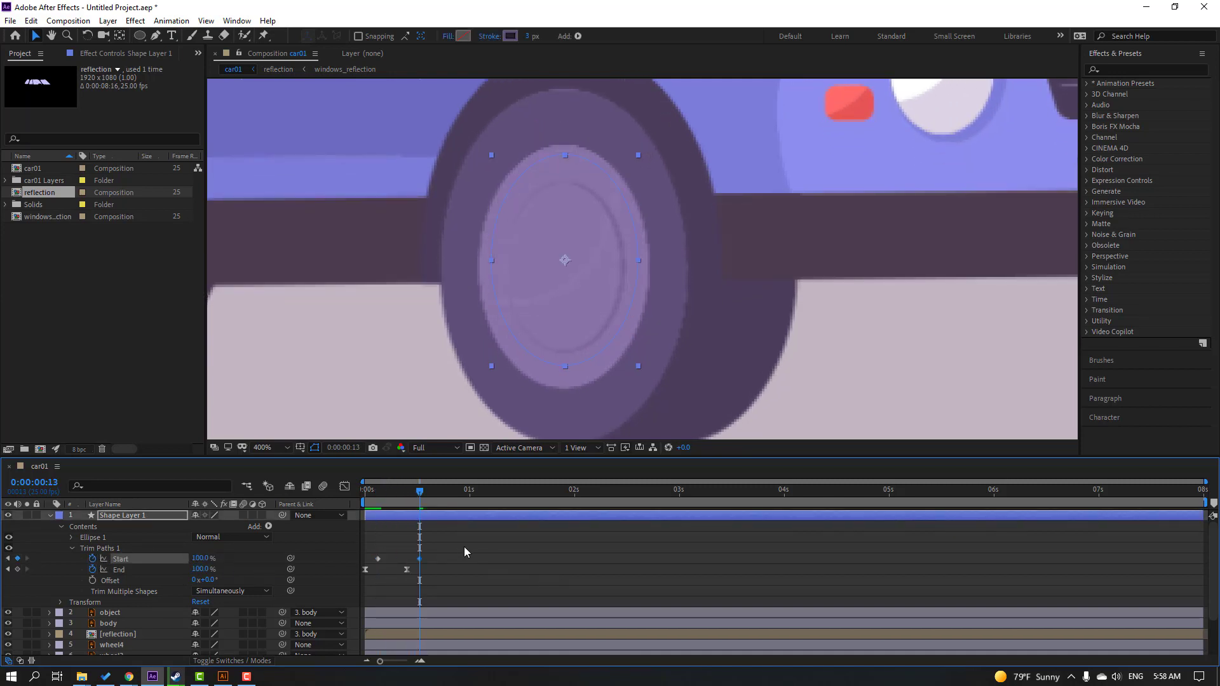
Step: Apply Easy Ease to both Trim Paths Start keyframes and preview the animated stroke
{"action": "left_click_drag", "start_coordinate": [464, 546], "coordinate": [378, 564]}
{"action": "right_click", "coordinate": [378, 561]}
{"action": "mouse_move", "coordinate": [438, 624]}
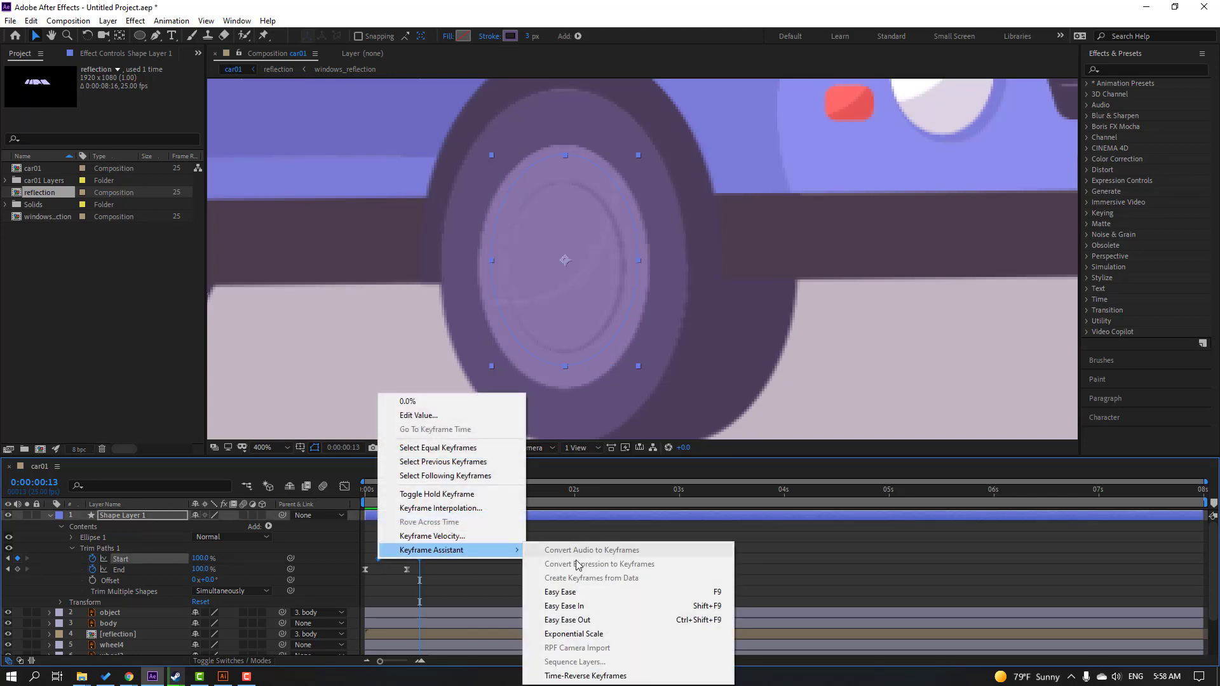
{"action": "left_click", "coordinate": [571, 658]}
{"action": "key", "text": "space"}
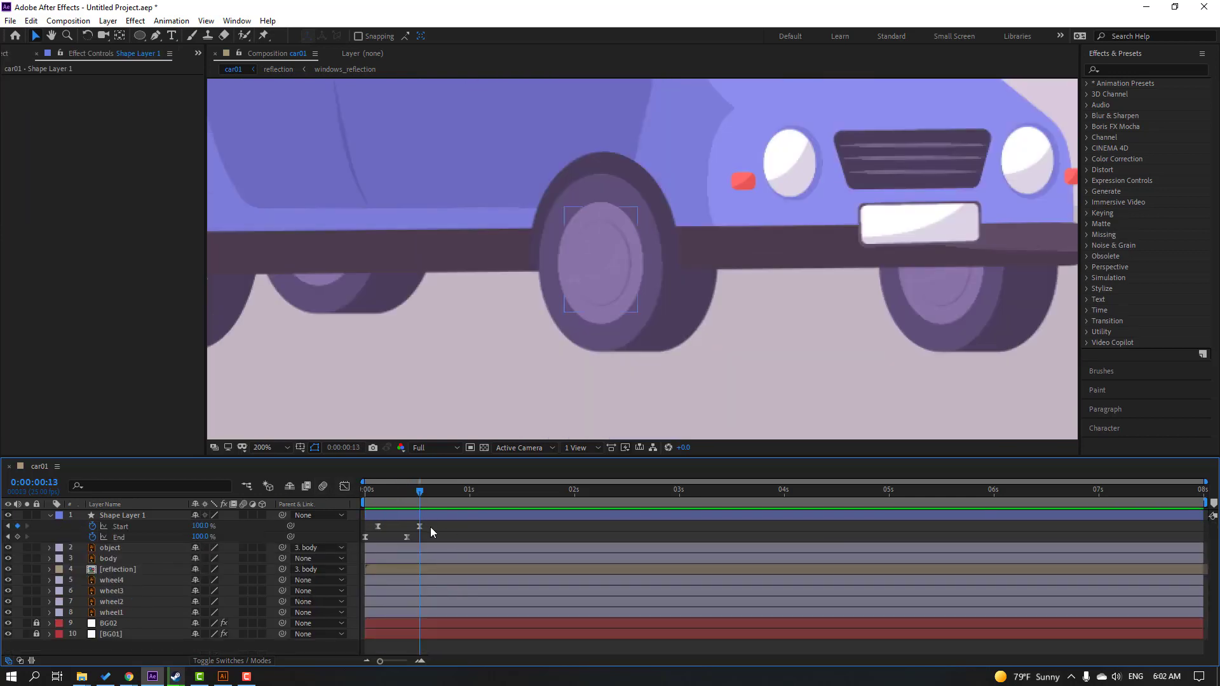
Step: Rename Shape Layer 1 as circle
{"action": "left_click", "coordinate": [123, 517]}
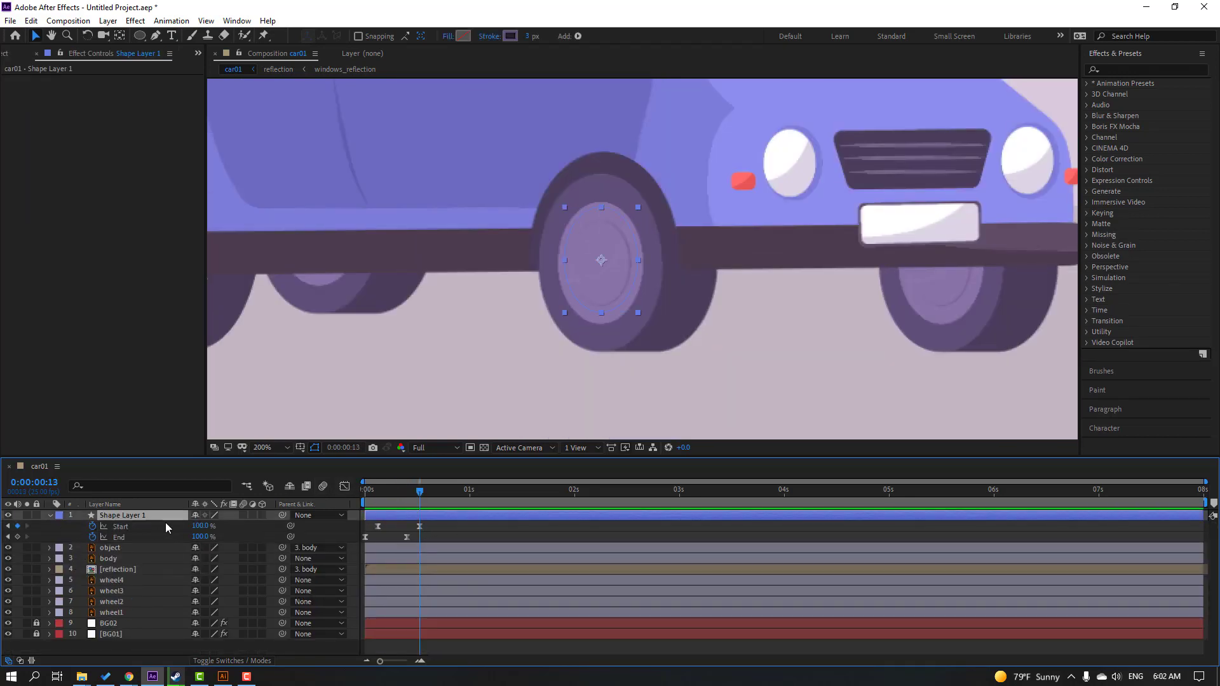
{"action": "key", "text": "Return"}
{"action": "type", "text": "circle"}
{"action": "key", "text": "Return"}
Step: Pre-compose the circle layer as Circle_wheel, moving all attributes into the new composition
{"action": "right_click", "coordinate": [135, 515]}
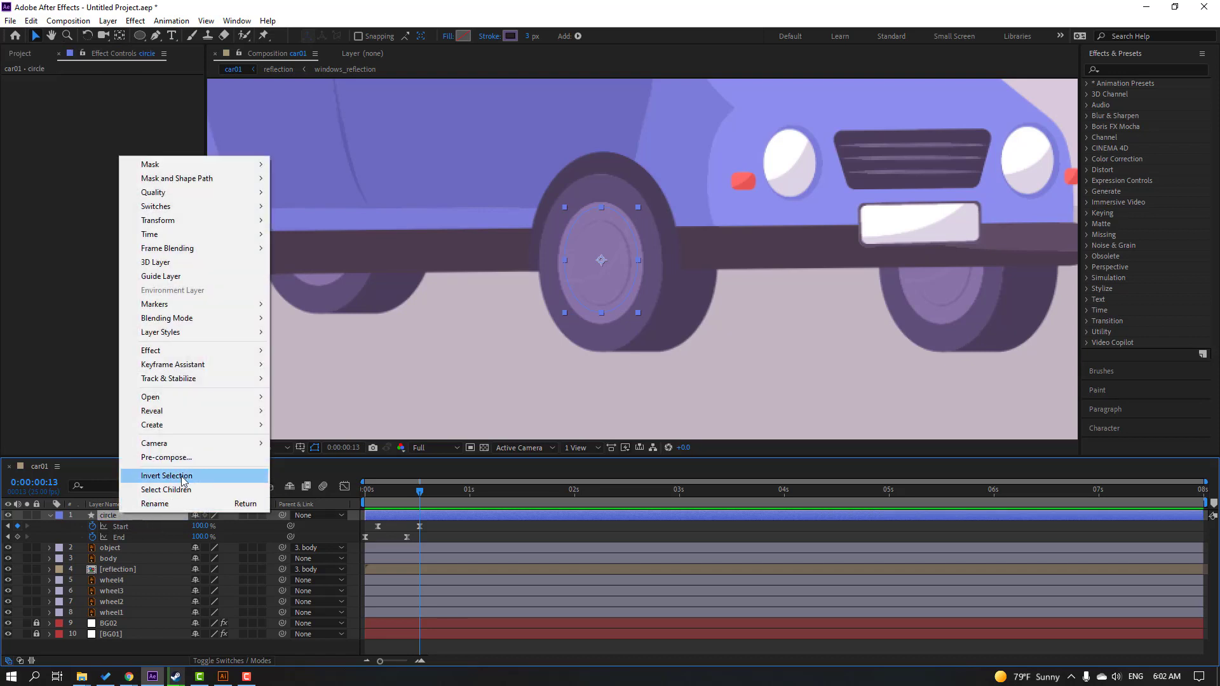
{"action": "left_click", "coordinate": [185, 458]}
{"action": "left_click", "coordinate": [508, 349]}
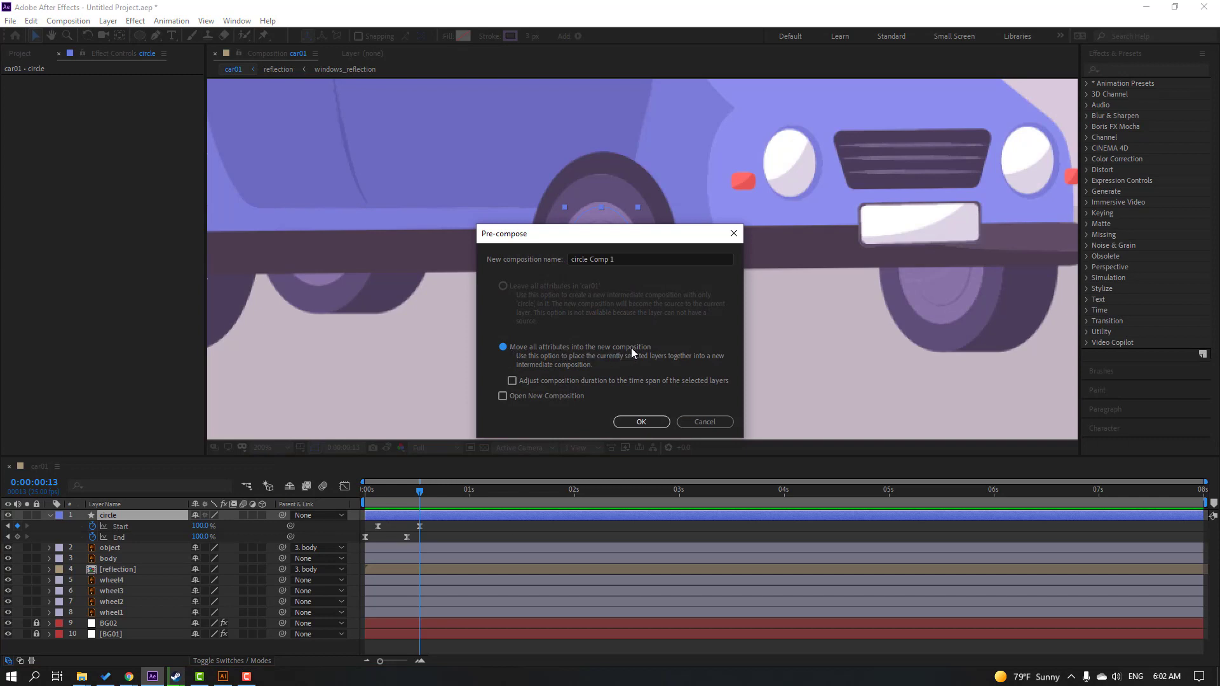
{"action": "left_click_drag", "start_coordinate": [628, 260], "coordinate": [494, 259]}
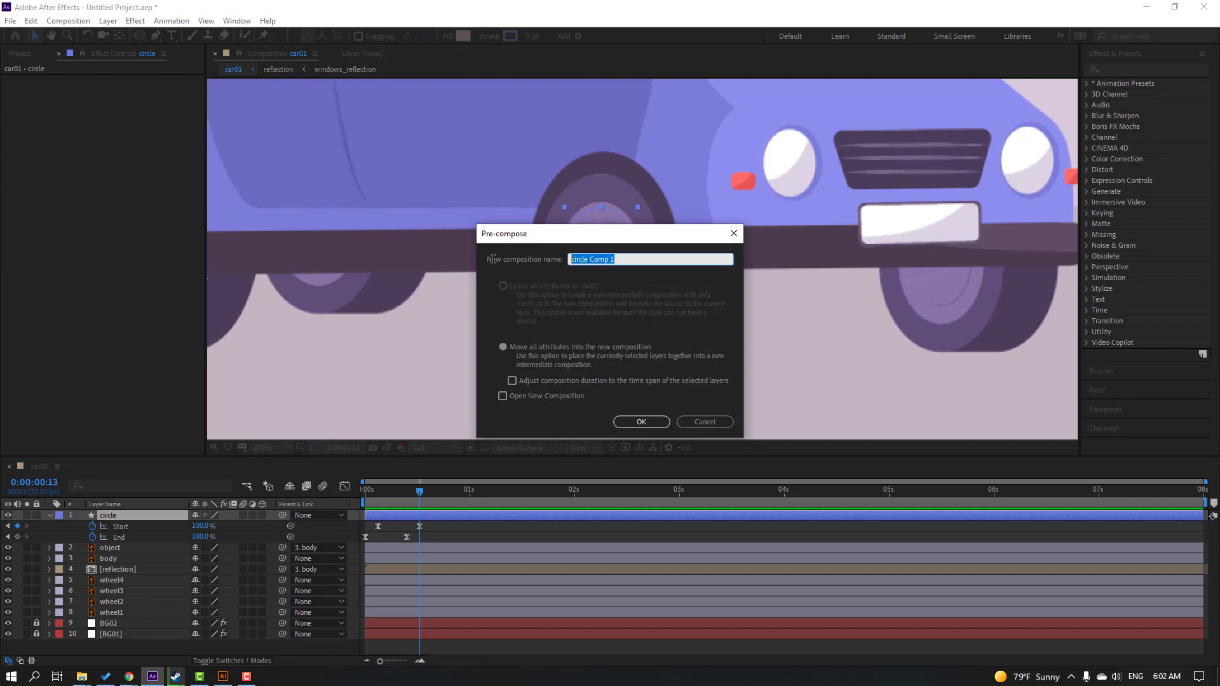
{"action": "type", "text": "Circle_wheel"}
{"action": "left_click", "coordinate": [638, 422]}
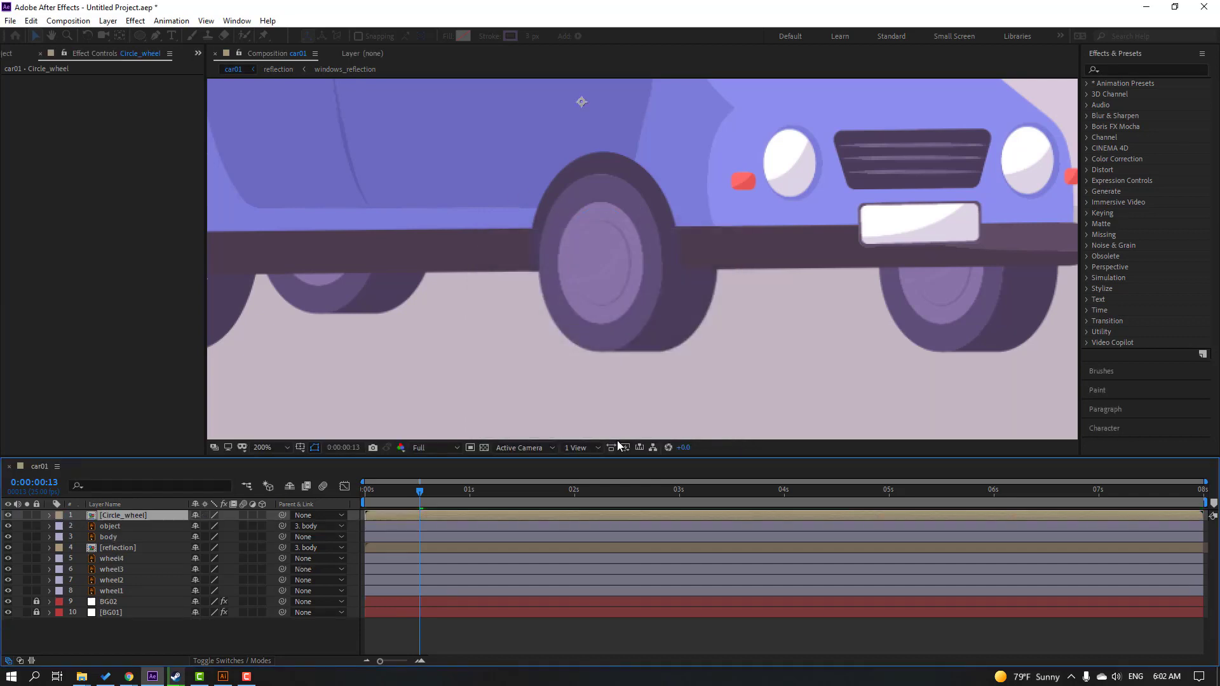
Step: Open the Circle_wheel composition and split the circle layer at its last Start keyframe, 0:00:00:13
{"action": "double_click", "coordinate": [127, 517]}
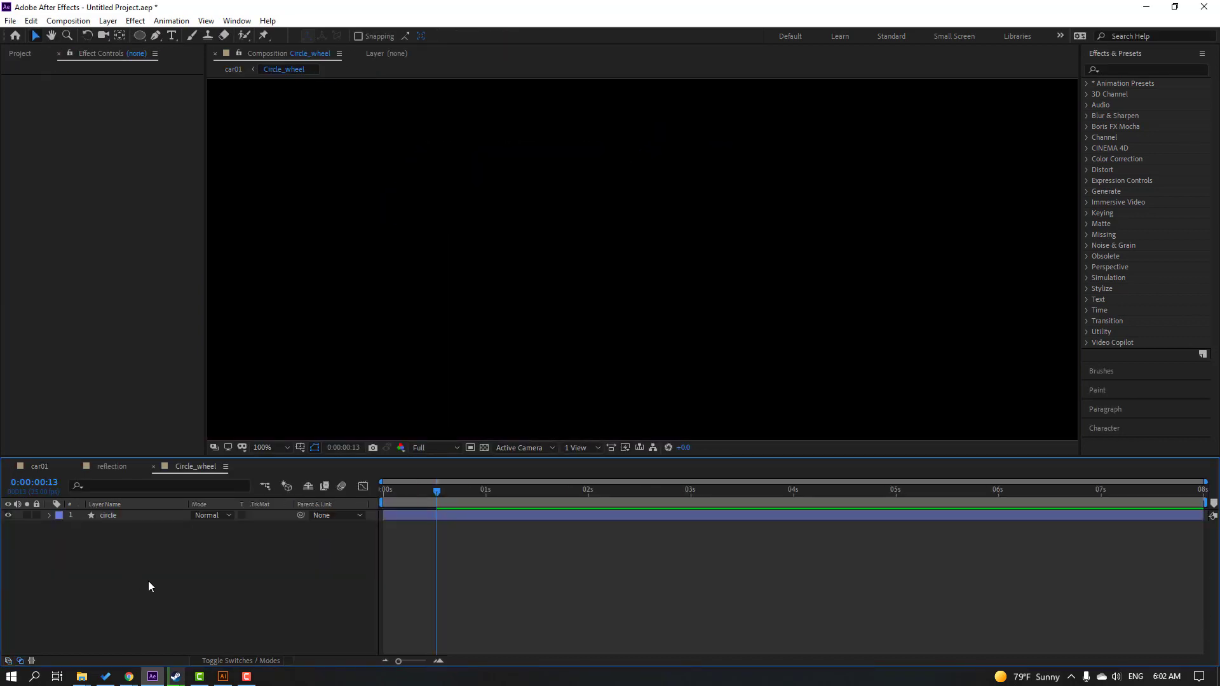
{"action": "left_click", "coordinate": [109, 517]}
{"action": "key", "text": "u"}
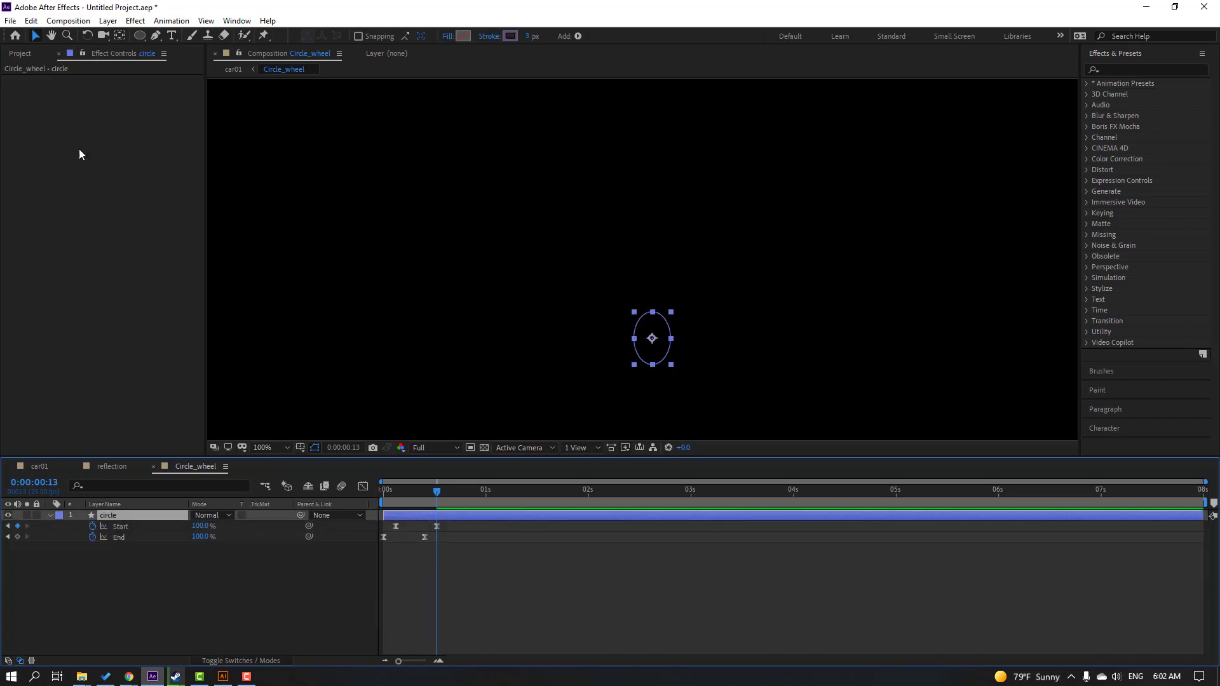
{"action": "left_click", "coordinate": [30, 20]}
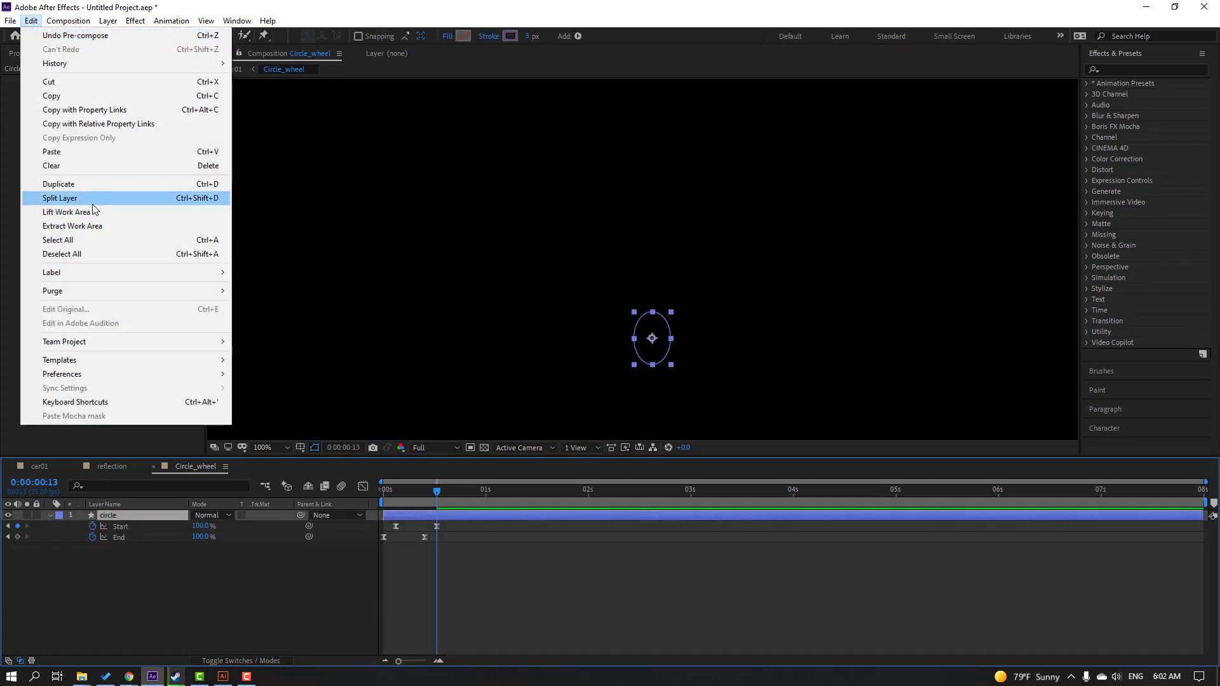
{"action": "left_click", "coordinate": [186, 201]}
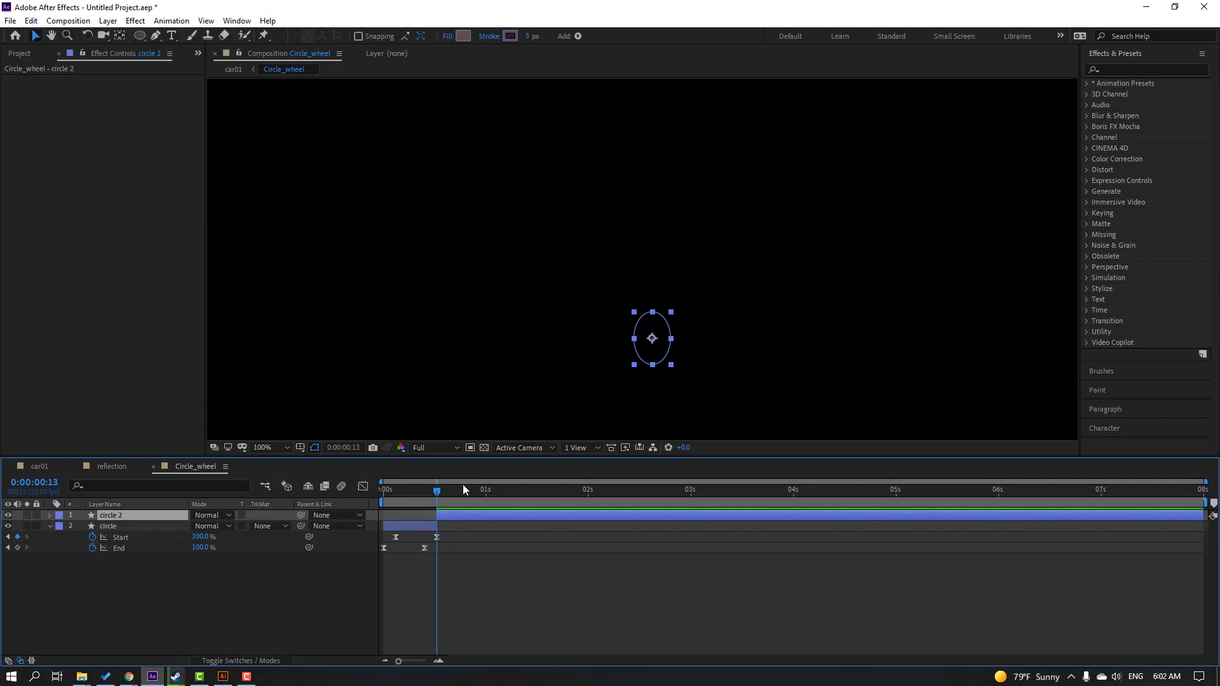
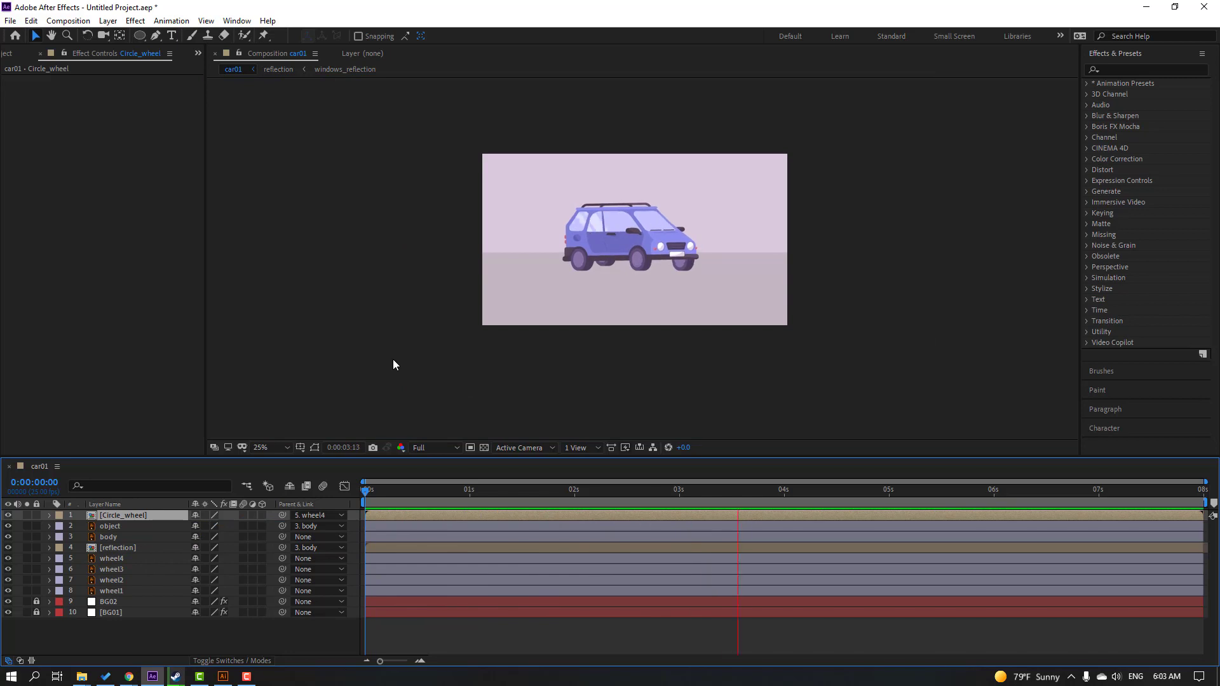
Step: Duplicate the Circle_wheel layer in car01 and place the copy's stroke on the near rear wheel
{"action": "scroll", "coordinate": [393, 364], "scroll_direction": "up", "scroll_amount": 4}
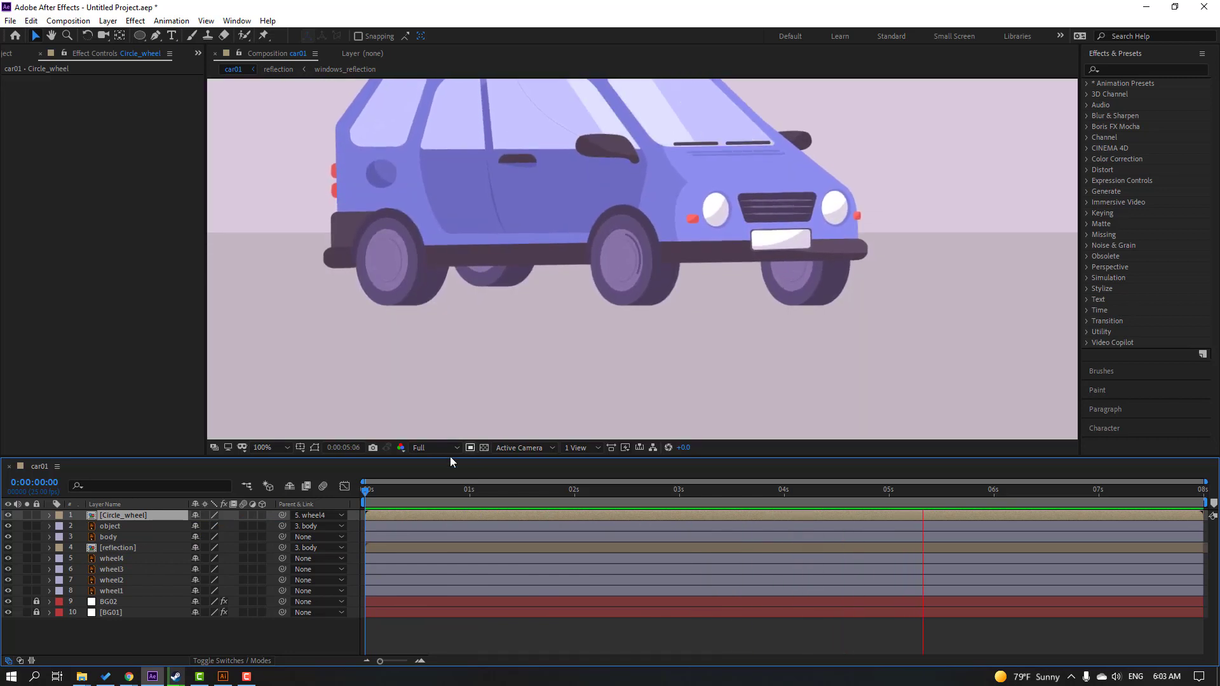
{"action": "key", "text": "space"}
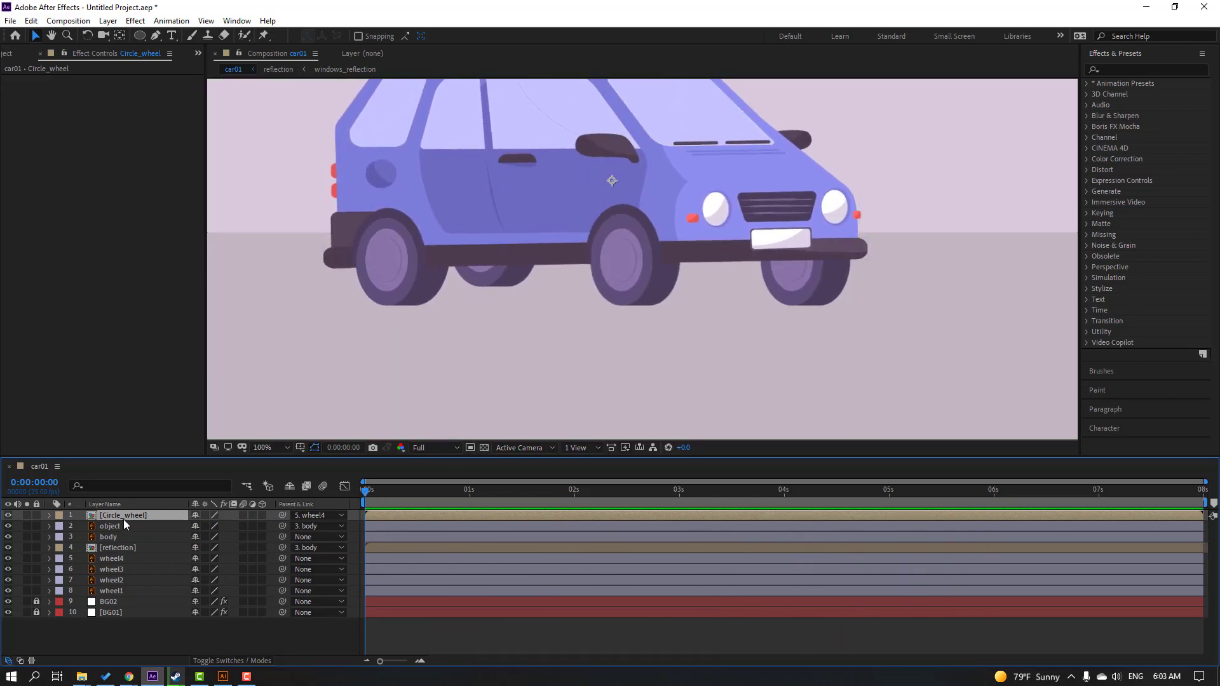
{"action": "key", "text": "ctrl+d"}
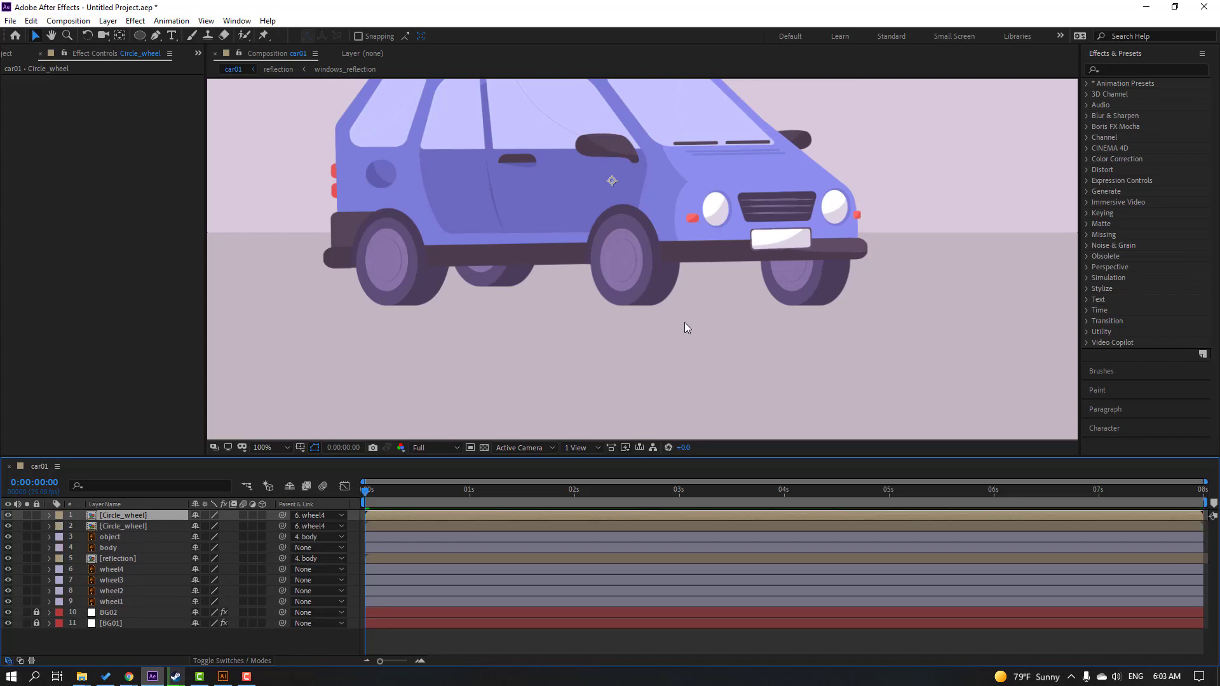
{"action": "key", "text": "space"}
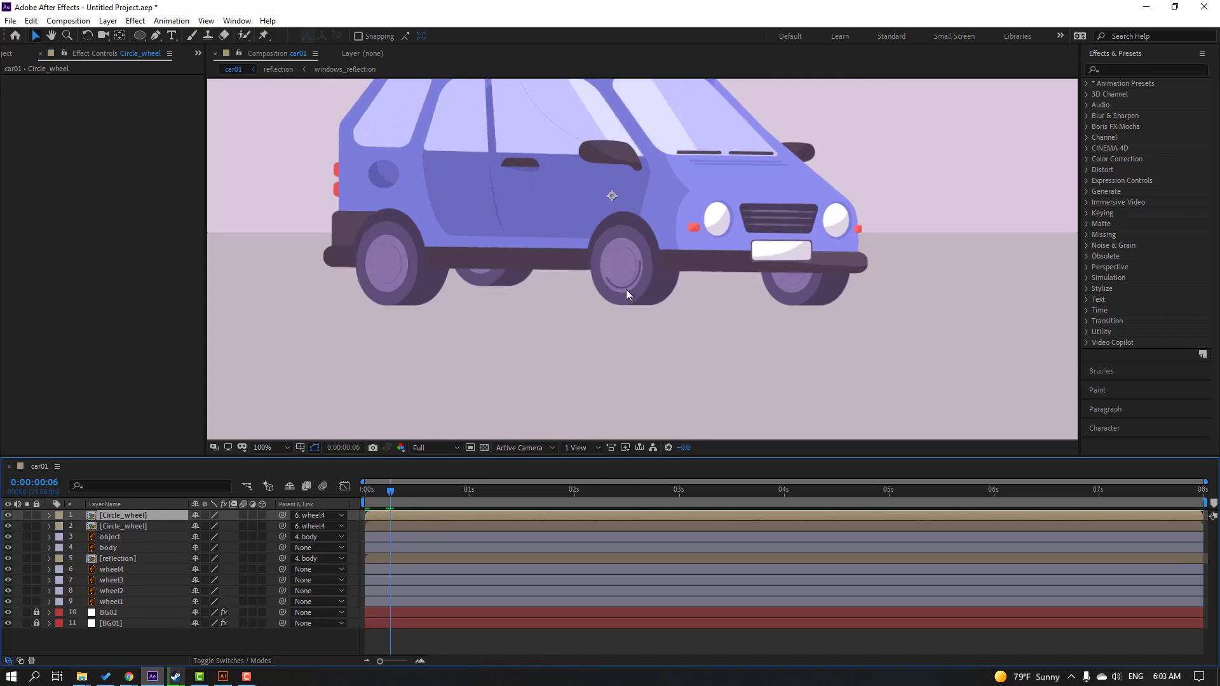
{"action": "left_click_drag", "start_coordinate": [627, 288], "coordinate": [391, 287]}
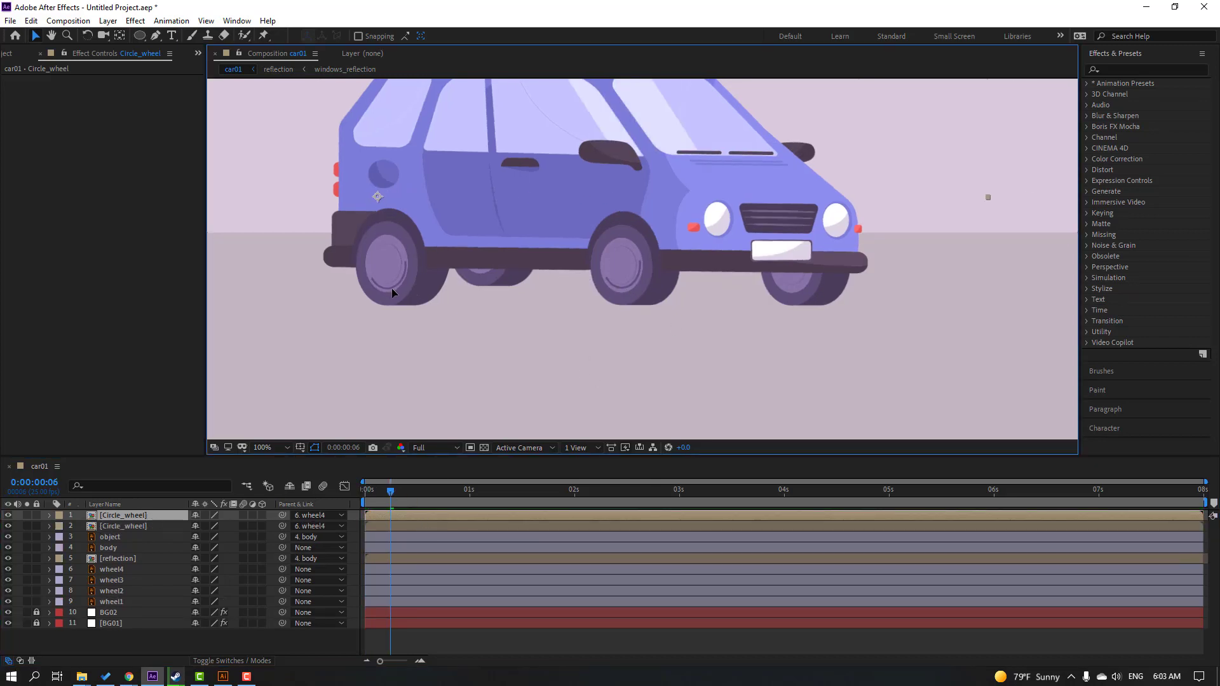
Step: Parent the duplicated Circle_wheel layer to wheel3 and preview the car animation
{"action": "left_click", "coordinate": [281, 515]}
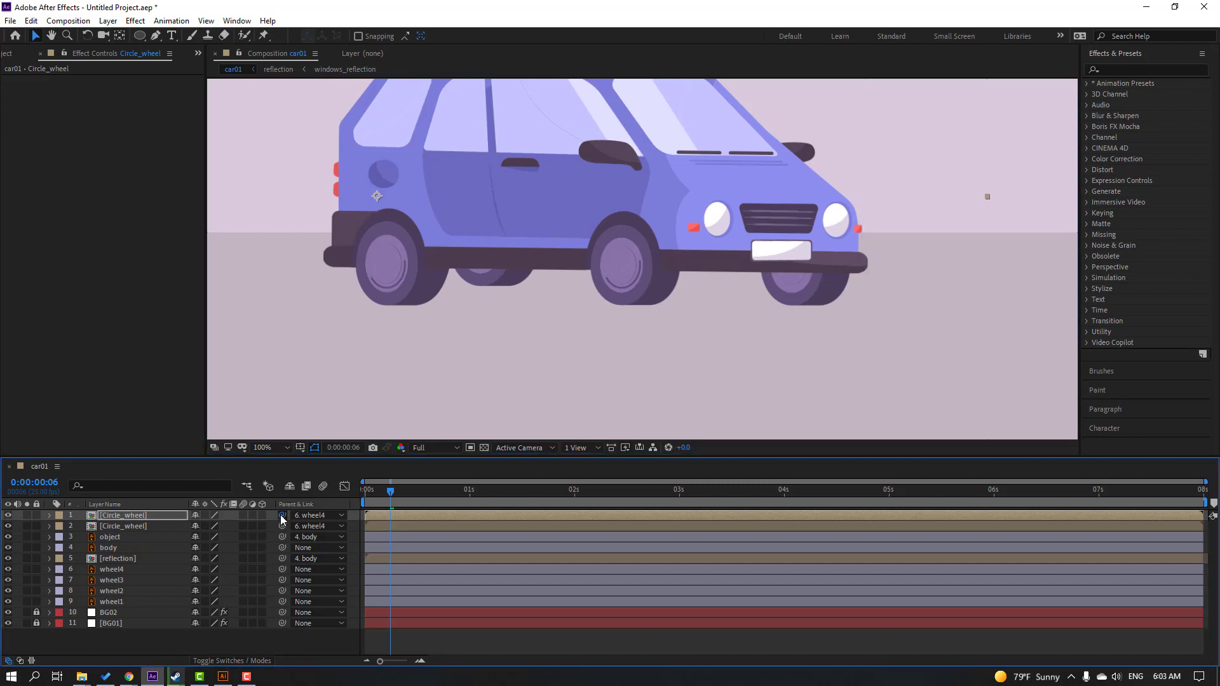
{"action": "left_click_drag", "start_coordinate": [280, 515], "coordinate": [134, 579]}
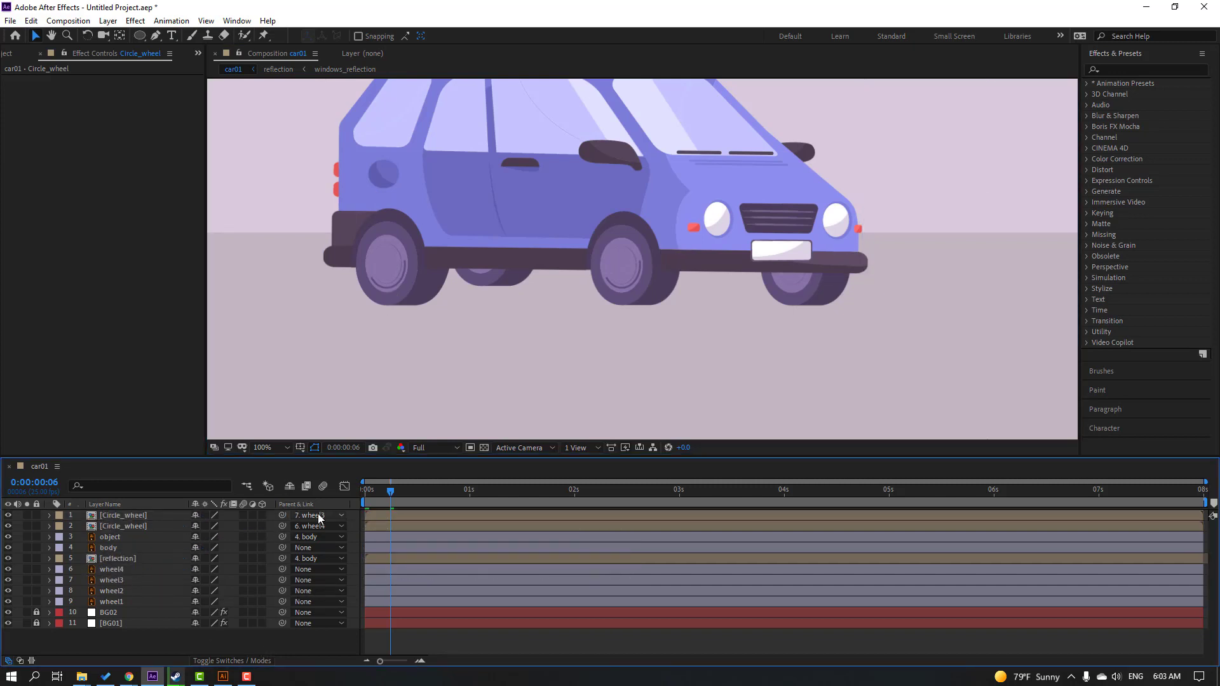
{"action": "key", "text": "space"}
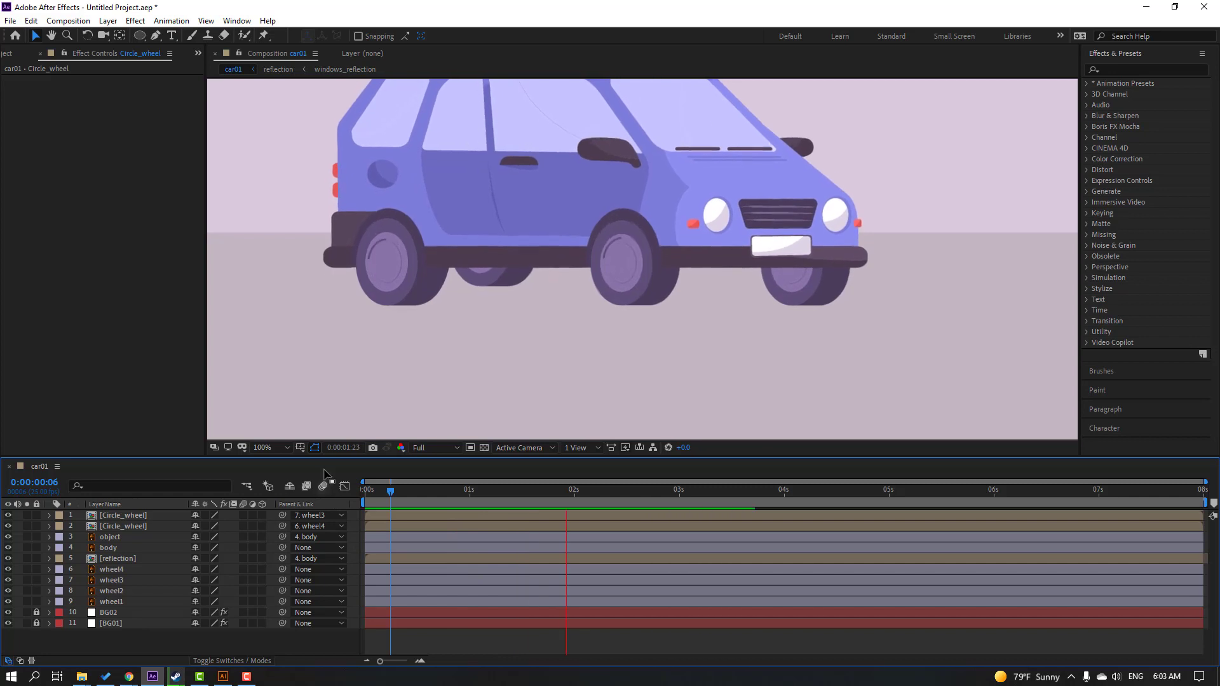
{"action": "key", "text": "comma"}
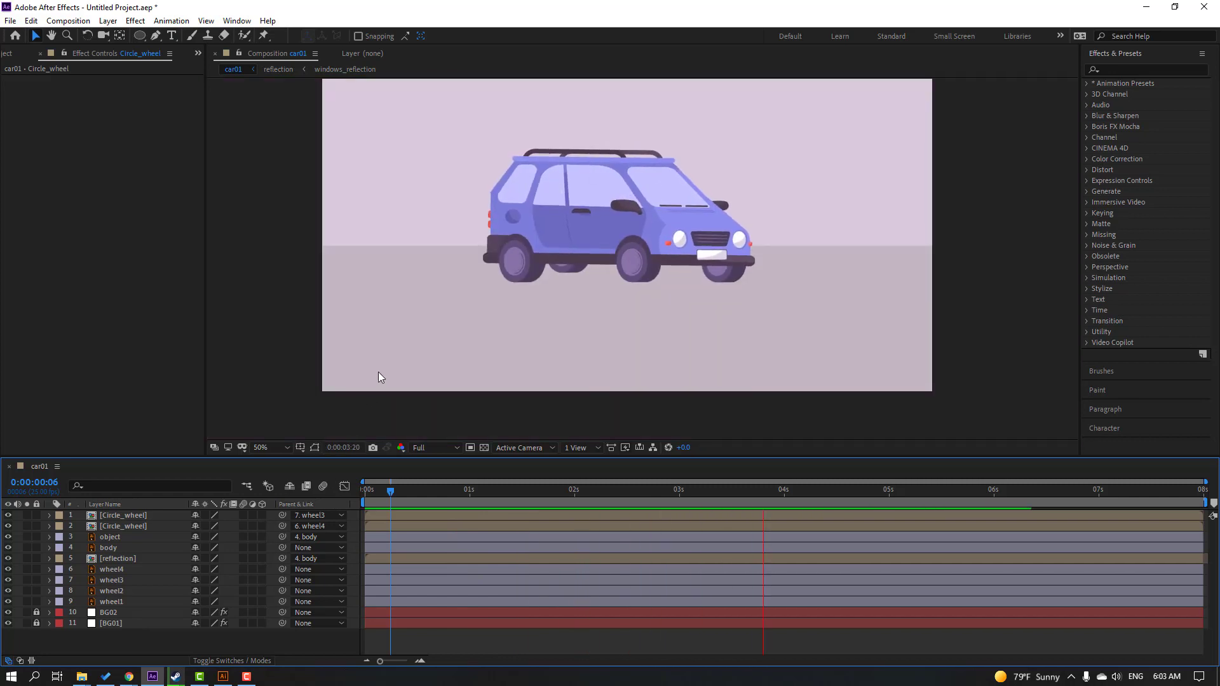
{"action": "key", "text": "space"}
{"action": "key", "text": "period"}
Step: Duplicate the Circle_wheel layer parented to wheel3 and move the copy's stroke onto the far front wheel
{"action": "key", "text": "Home"}
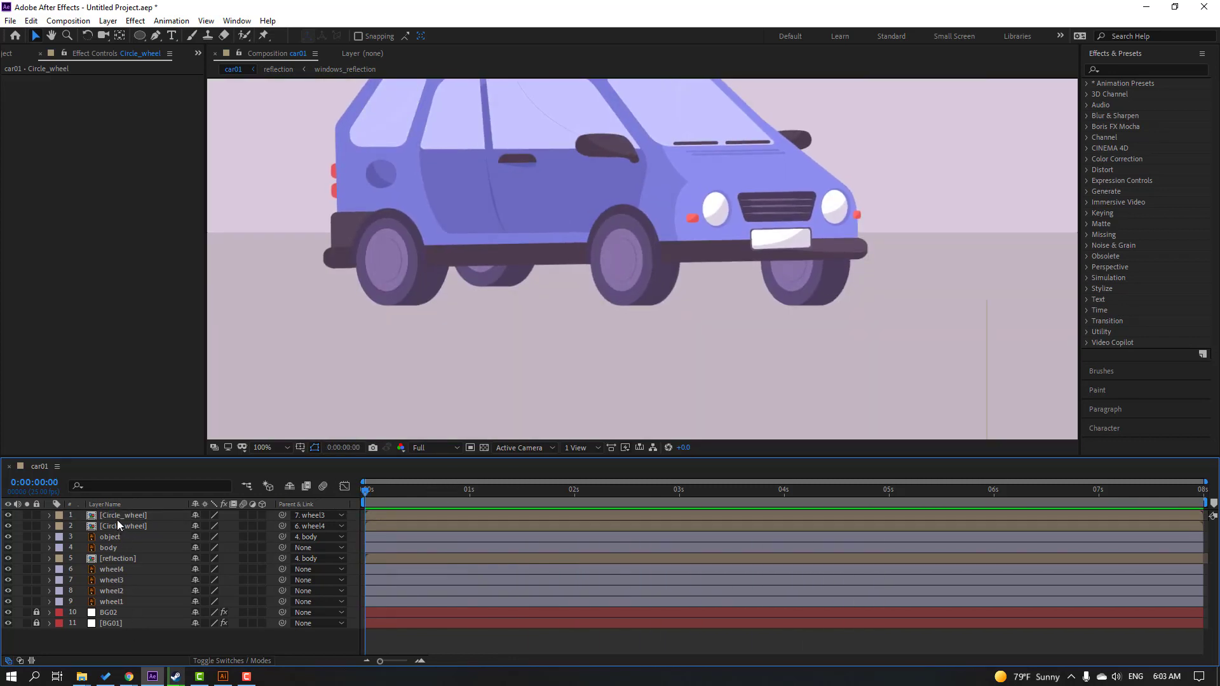
{"action": "left_click", "coordinate": [120, 517]}
{"action": "key", "text": "ctrl+d"}
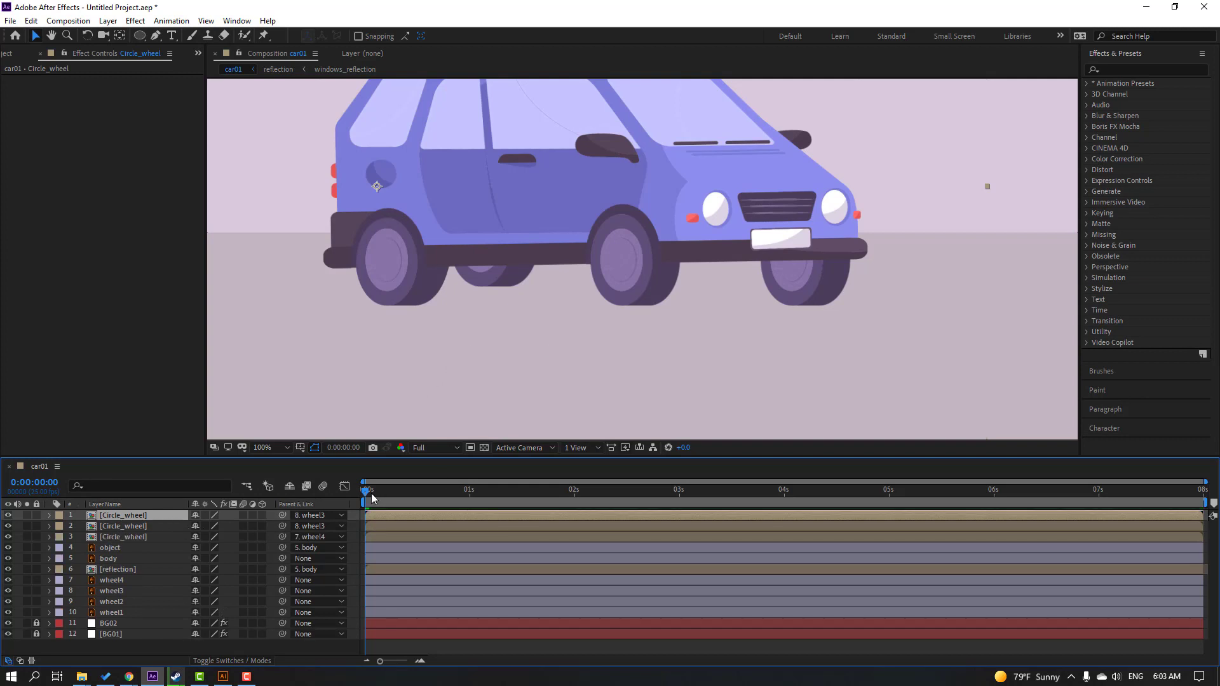
{"action": "left_click_drag", "start_coordinate": [373, 498], "coordinate": [390, 474]}
{"action": "left_click_drag", "start_coordinate": [400, 275], "coordinate": [768, 284]}
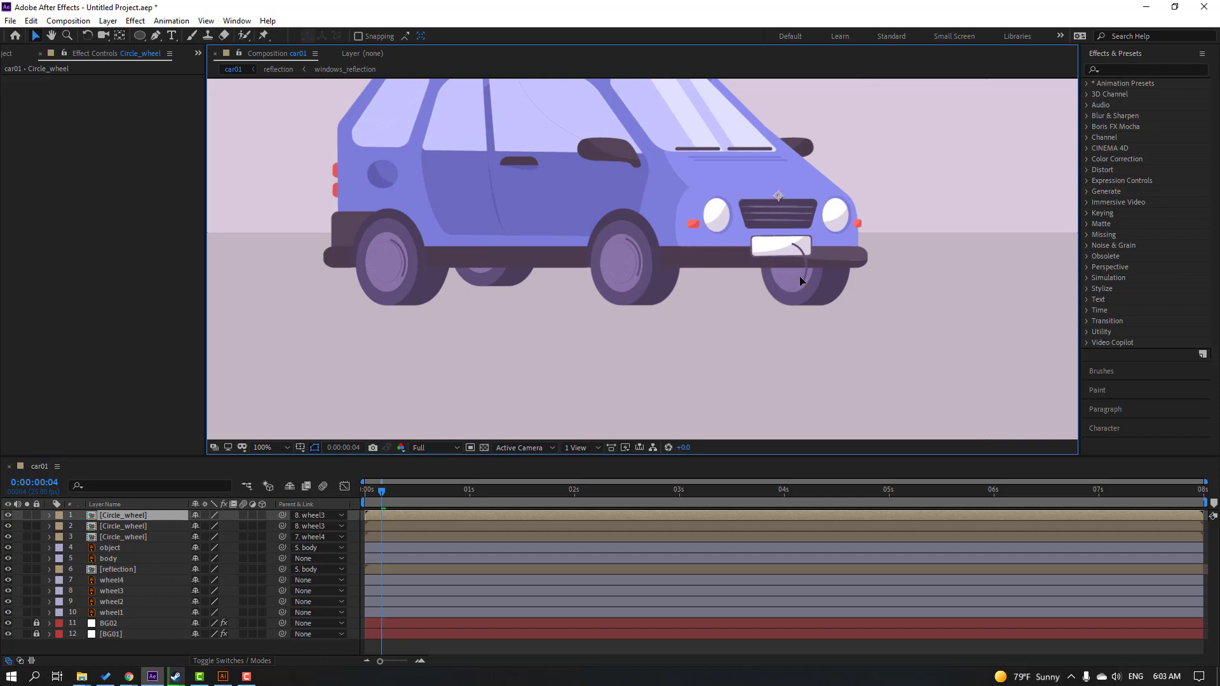
Step: Parent the new Circle_wheel copy to wheel1 and move it directly above wheel1 in the layer stack
{"action": "left_click", "coordinate": [283, 522]}
{"action": "left_click_drag", "start_coordinate": [283, 519], "coordinate": [121, 611]}
{"action": "left_click_drag", "start_coordinate": [382, 499], "coordinate": [427, 492]}
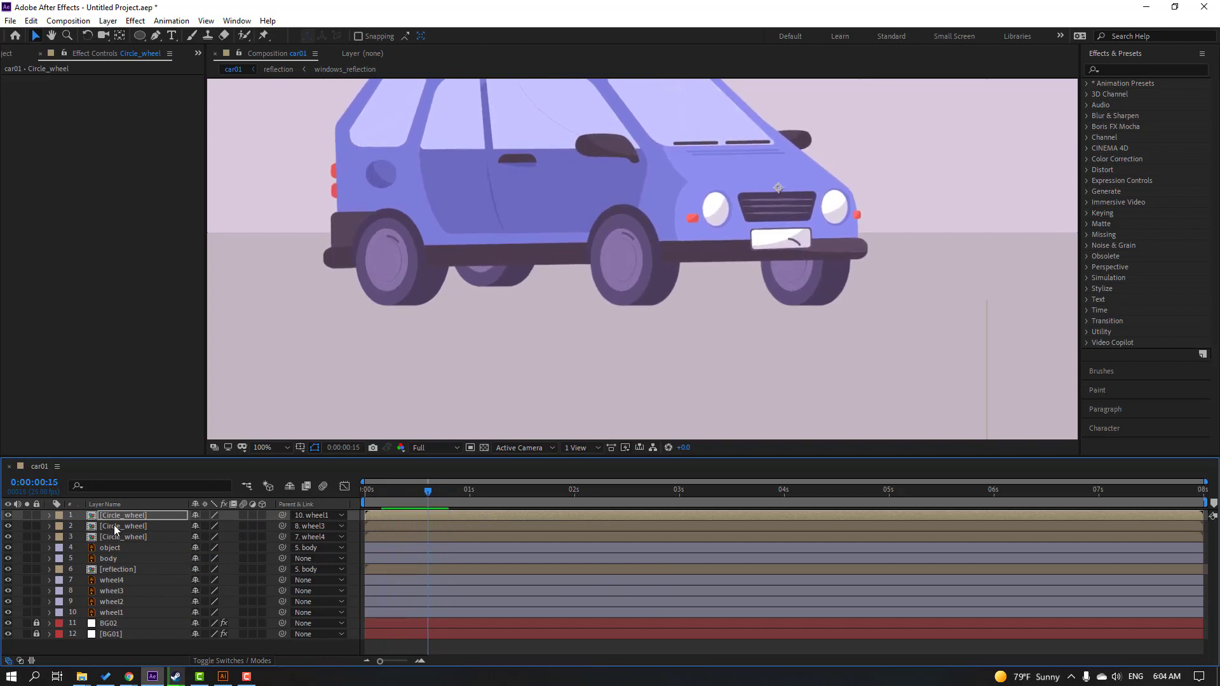
{"action": "left_click_drag", "start_coordinate": [120, 516], "coordinate": [143, 607]}
Step: Align the Circle_wheel stroke with the far front wheel's rim and preview the motion
{"action": "mouse_move", "coordinate": [428, 492]}
{"action": "left_mouse_down"}
{"action": "mouse_move", "coordinate": [465, 489]}
{"action": "mouse_move", "coordinate": [443, 489]}
{"action": "left_mouse_up"}
{"action": "scroll", "coordinate": [753, 324], "scroll_direction": "up", "scroll_amount": 1}
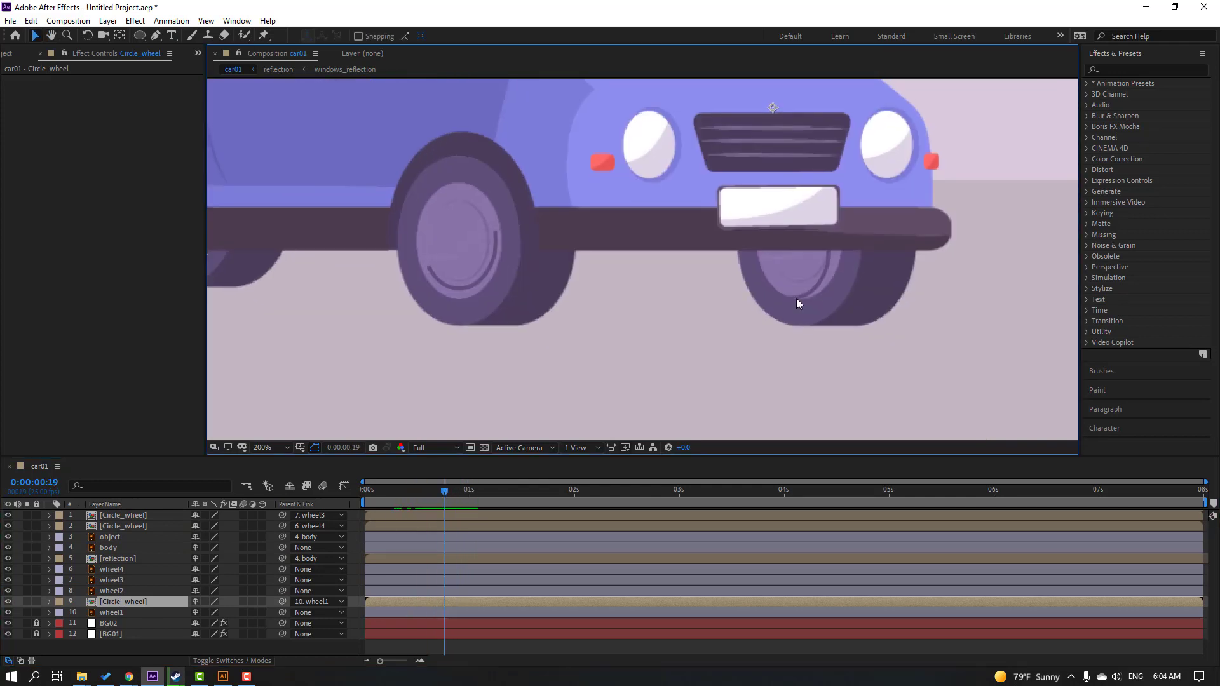
{"action": "left_click_drag", "start_coordinate": [806, 292], "coordinate": [794, 293]}
{"action": "left_click_drag", "start_coordinate": [389, 494], "coordinate": [480, 492]}
{"action": "scroll", "coordinate": [478, 347], "scroll_direction": "down", "scroll_amount": 4}
{"action": "scroll", "coordinate": [478, 347], "scroll_direction": "up", "scroll_amount": 2}
{"action": "key", "text": "space"}
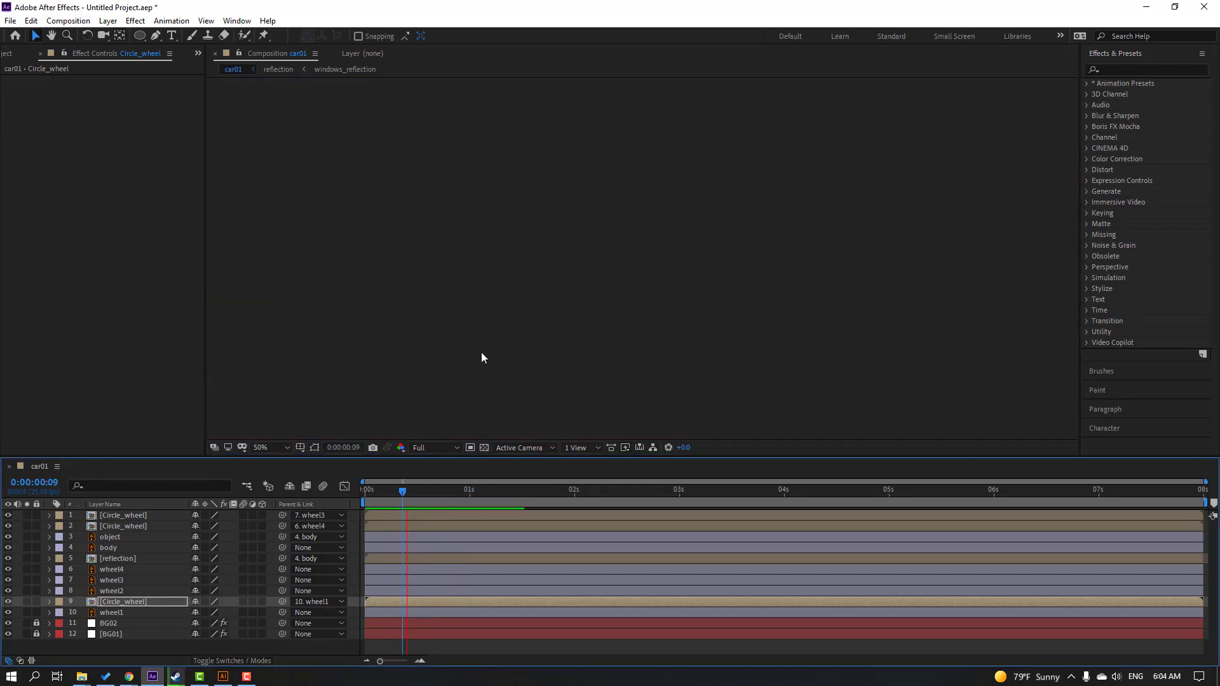
Step: Duplicate the Circle_wheel layer above wheel1 and parent the copy to wheel2
{"action": "left_click", "coordinate": [107, 634]}
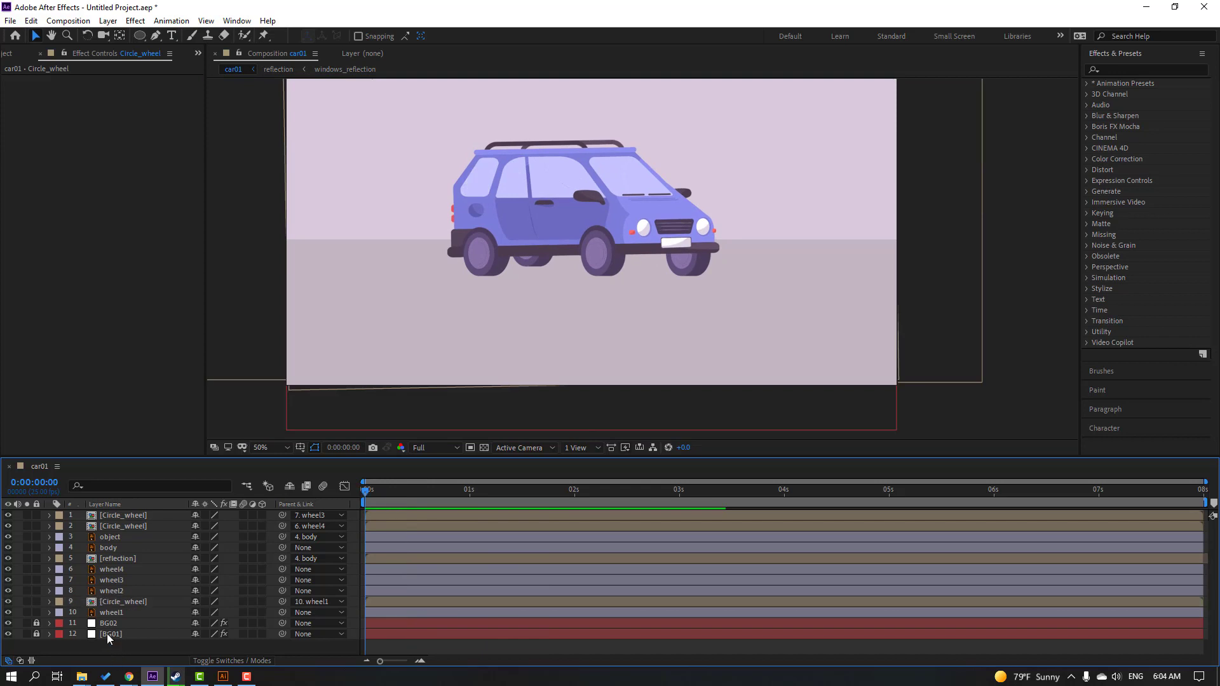
{"action": "left_click", "coordinate": [131, 602]}
{"action": "key", "text": "ctrl+d"}
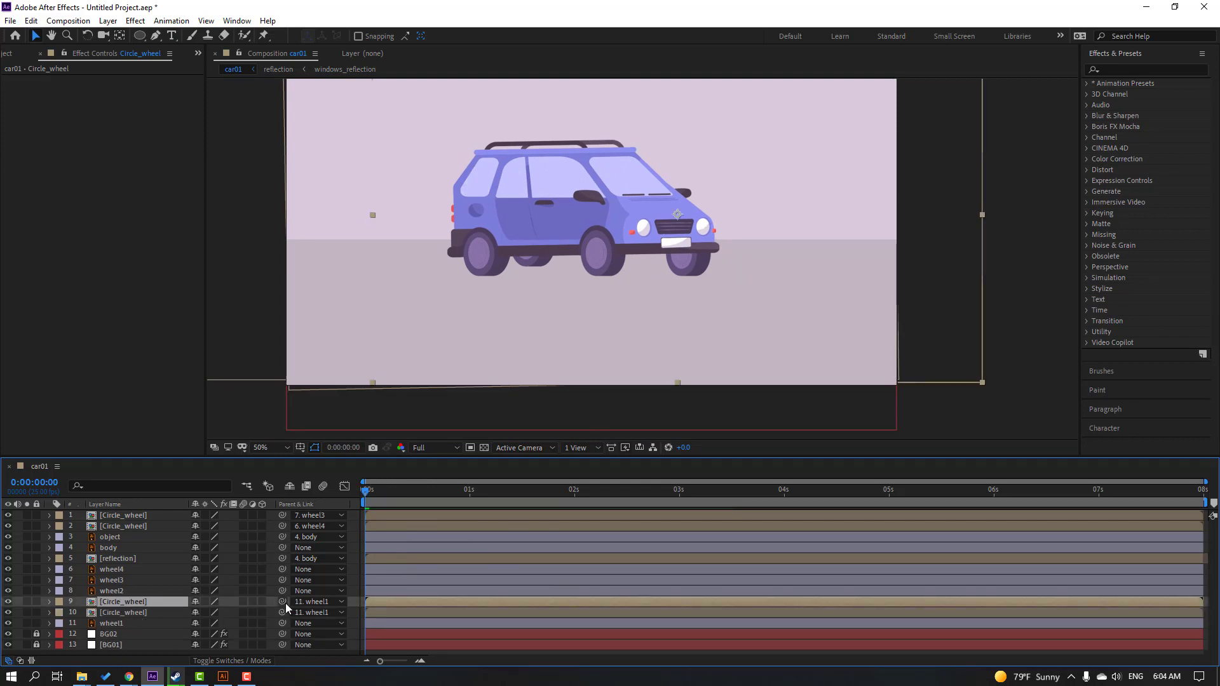
{"action": "left_click_drag", "start_coordinate": [283, 602], "coordinate": [114, 591]}
Step: Position the new Circle_wheel stroke on the far rear wheel and stack its layer directly above wheel2
{"action": "scroll", "coordinate": [634, 299], "scroll_direction": "up", "scroll_amount": 4}
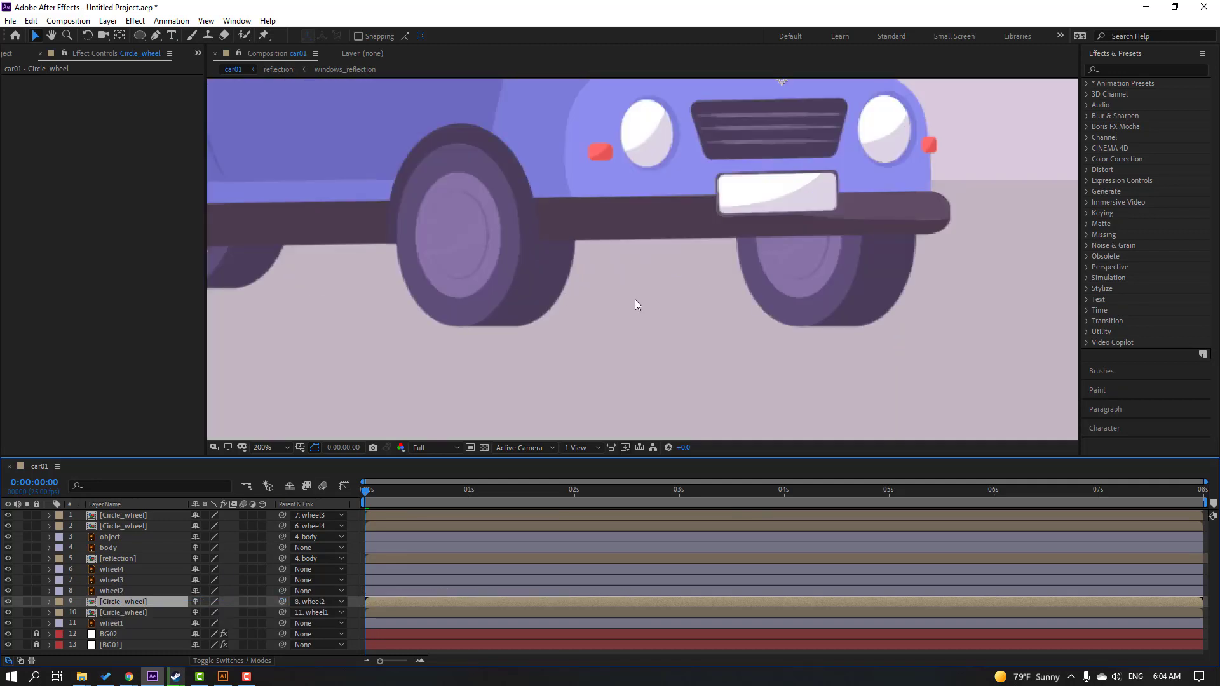
{"action": "left_click_drag", "start_coordinate": [355, 494], "coordinate": [386, 494]}
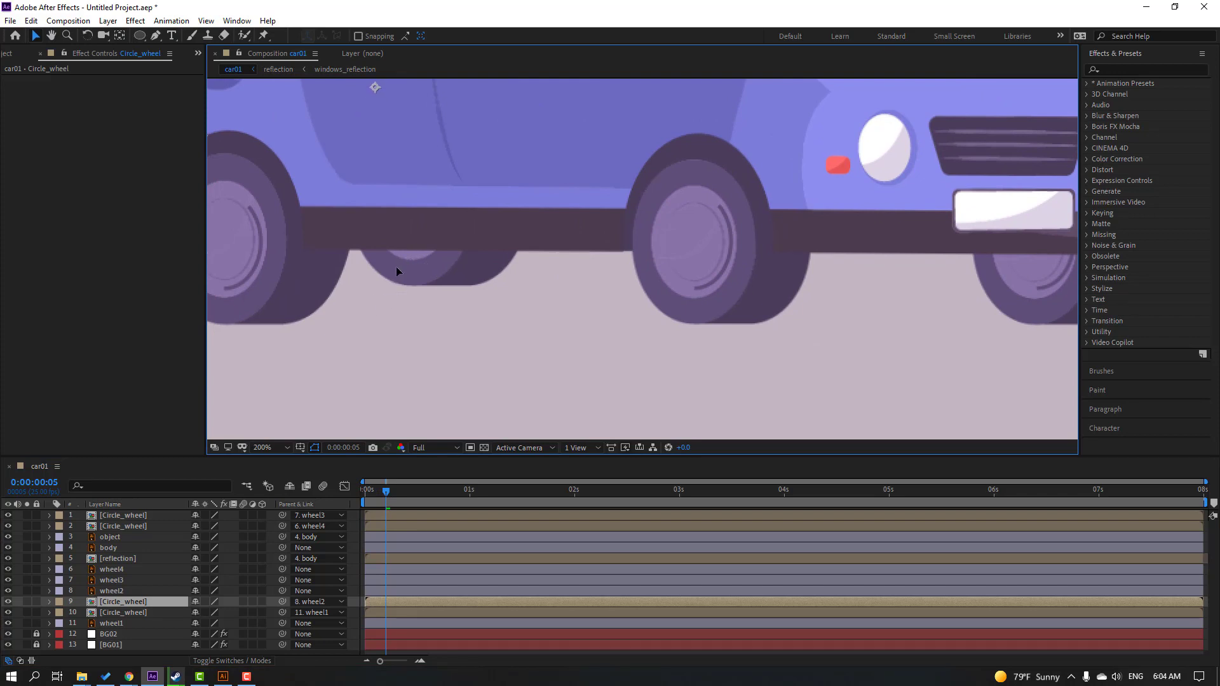
{"action": "left_click_drag", "start_coordinate": [122, 604], "coordinate": [131, 590]}
{"action": "left_click", "coordinate": [411, 254]}
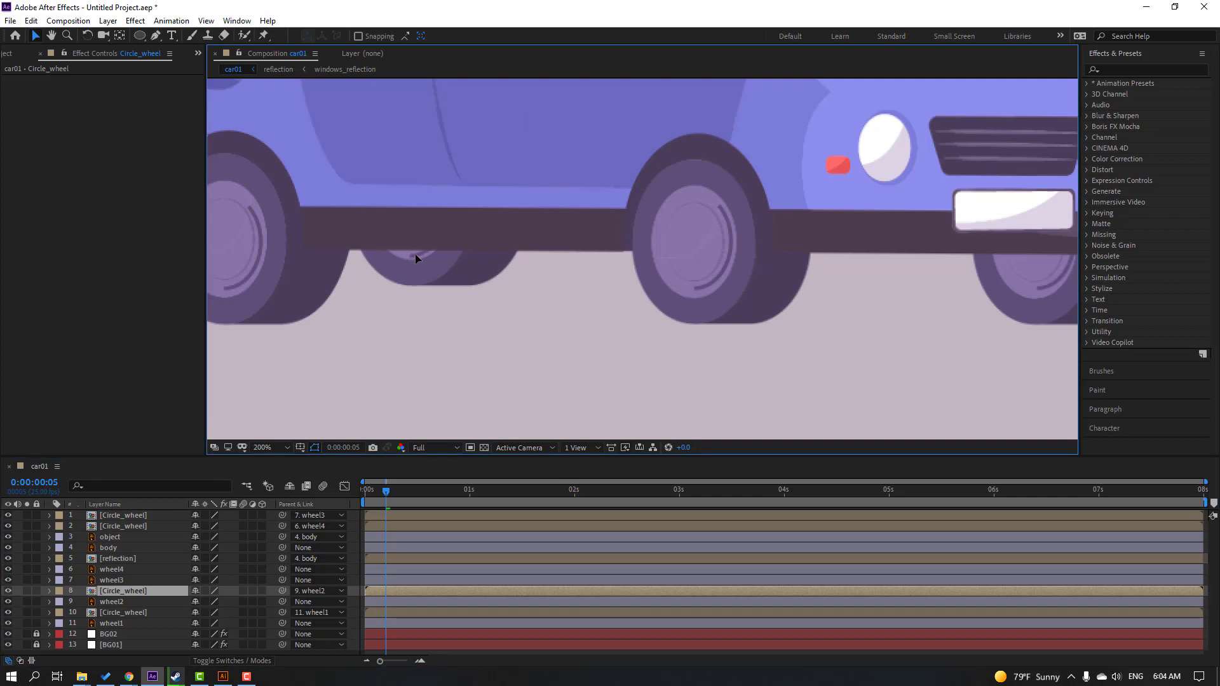
Step: Fit the car01 composition in the viewer and preview the strokes on all four wheels
{"action": "left_click_drag", "start_coordinate": [386, 490], "coordinate": [421, 486]}
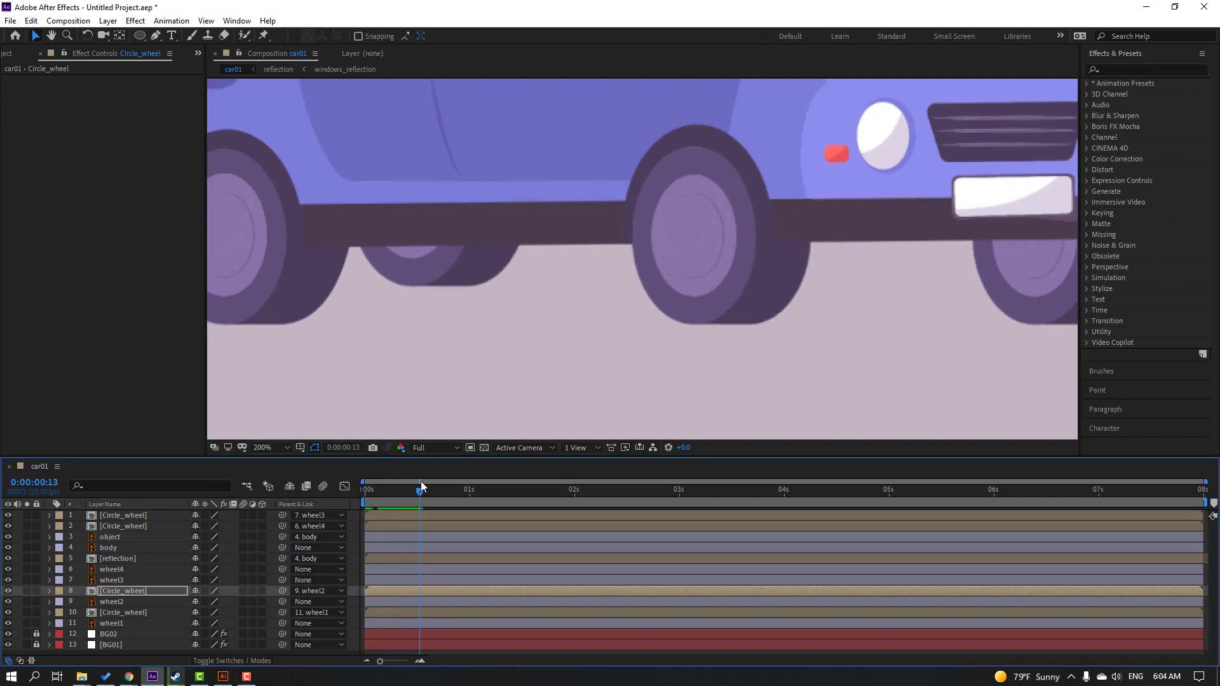
{"action": "left_click", "coordinate": [261, 447]}
{"action": "left_click", "coordinate": [296, 238]}
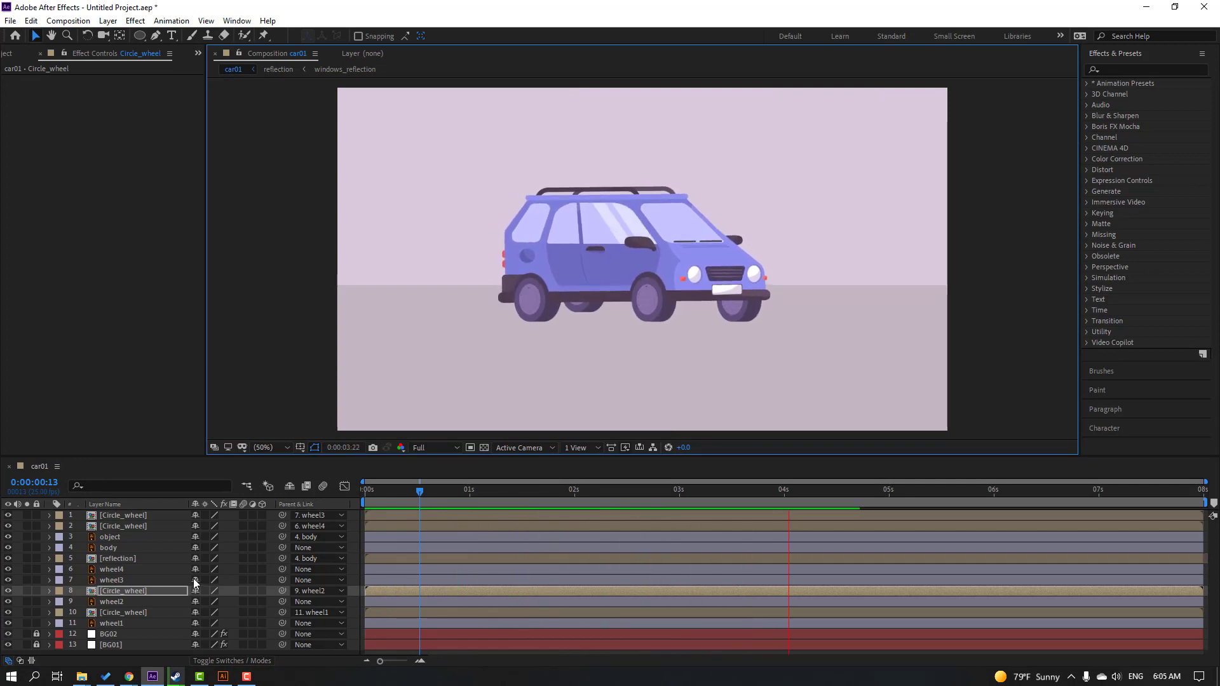
Step: Draw a straight horizontal line with the Pen tool just below the car's wheels, extending past both sides of the frame
{"action": "left_click_drag", "start_coordinate": [418, 491], "coordinate": [366, 491]}
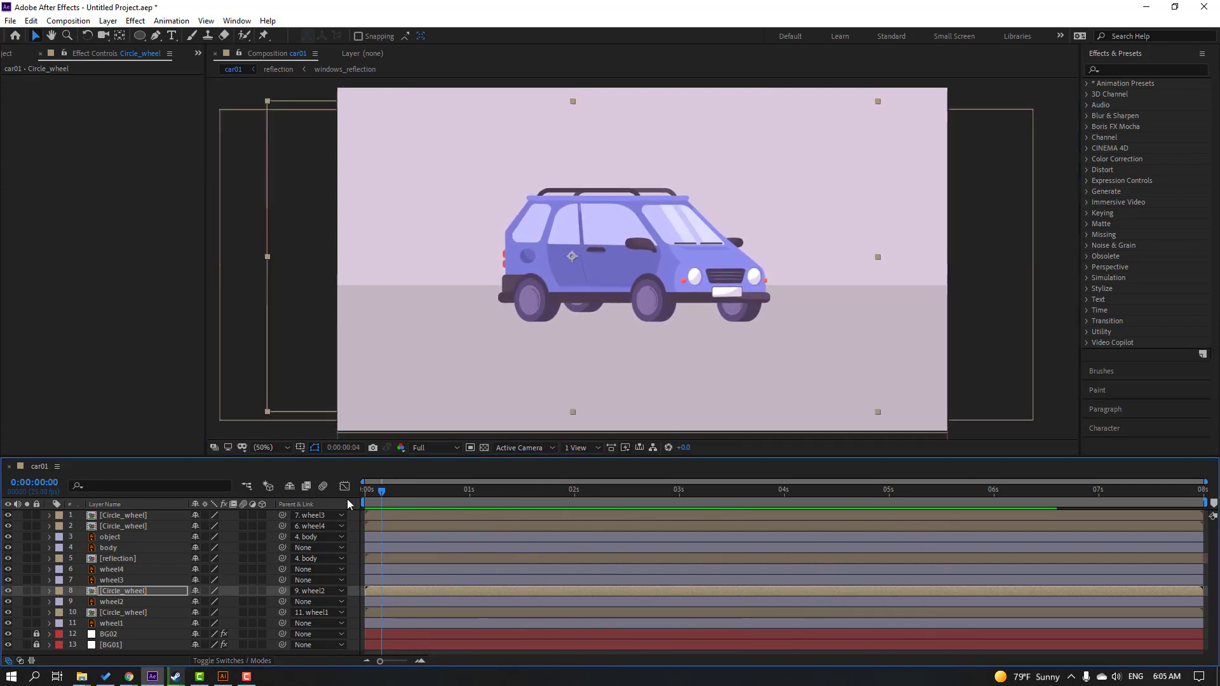
{"action": "key", "text": "comma"}
{"action": "key", "text": "comma"}
{"action": "left_click", "coordinate": [353, 371]}
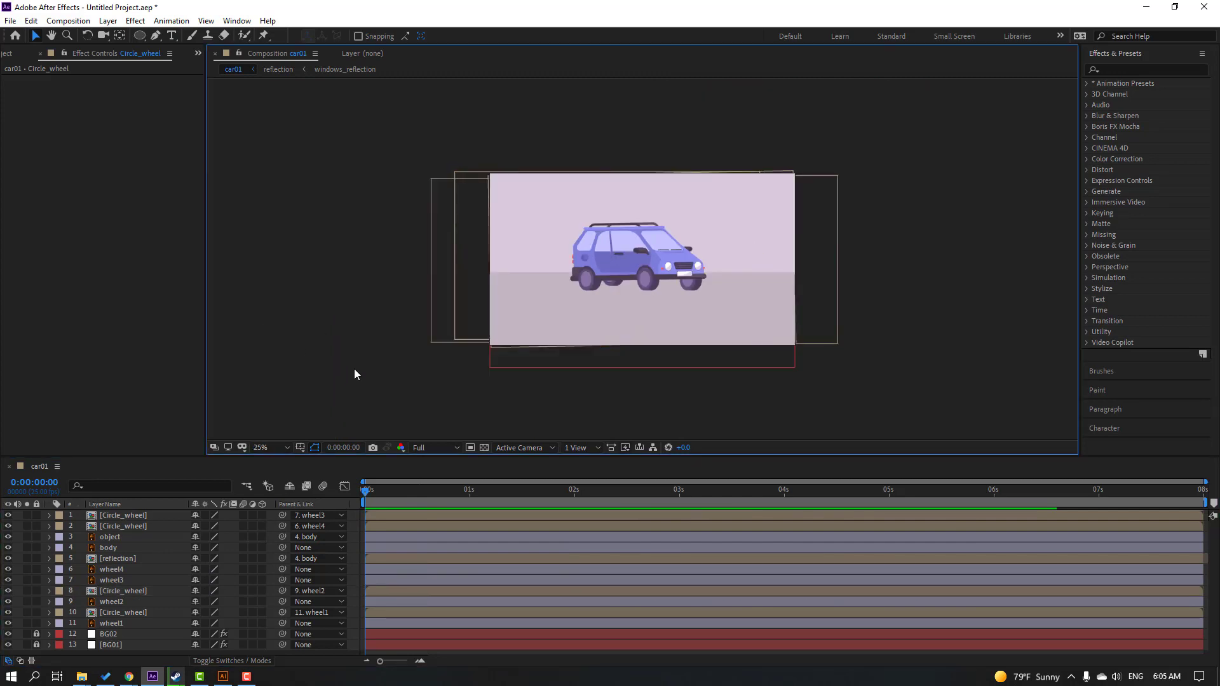
{"action": "left_click", "coordinate": [155, 37]}
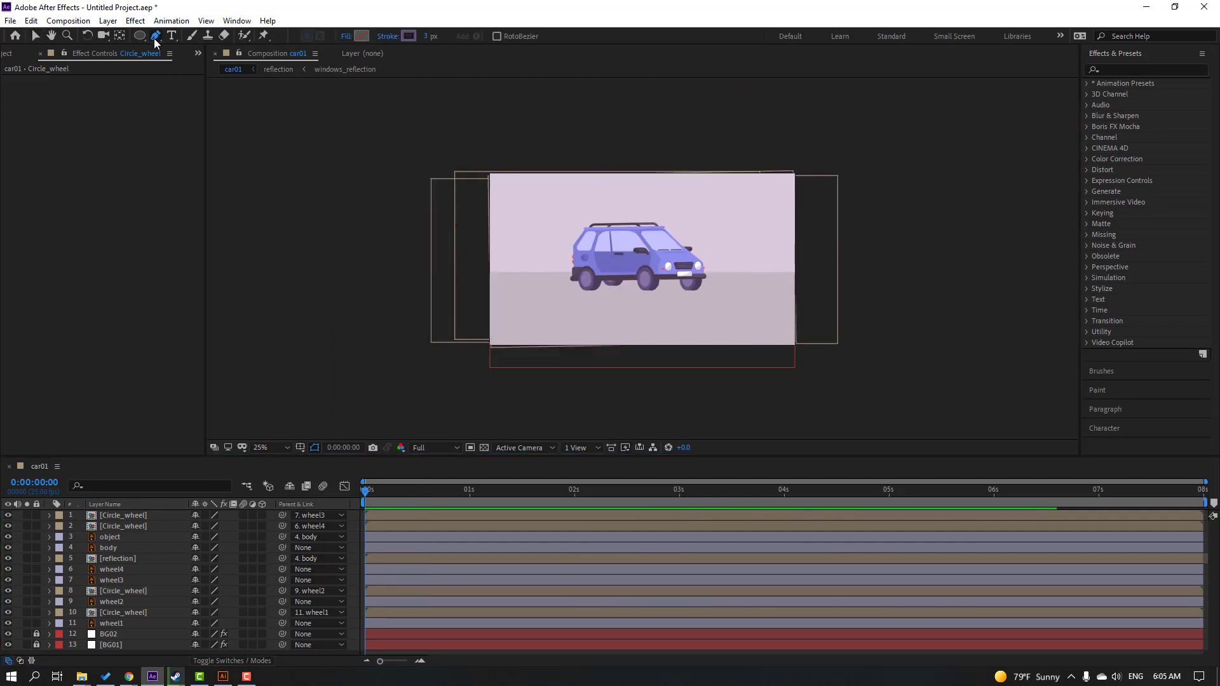
{"action": "key", "text": "period"}
{"action": "key", "text": "period"}
{"action": "key", "text": "comma"}
{"action": "key", "text": "comma"}
{"action": "left_click", "coordinate": [480, 296]}
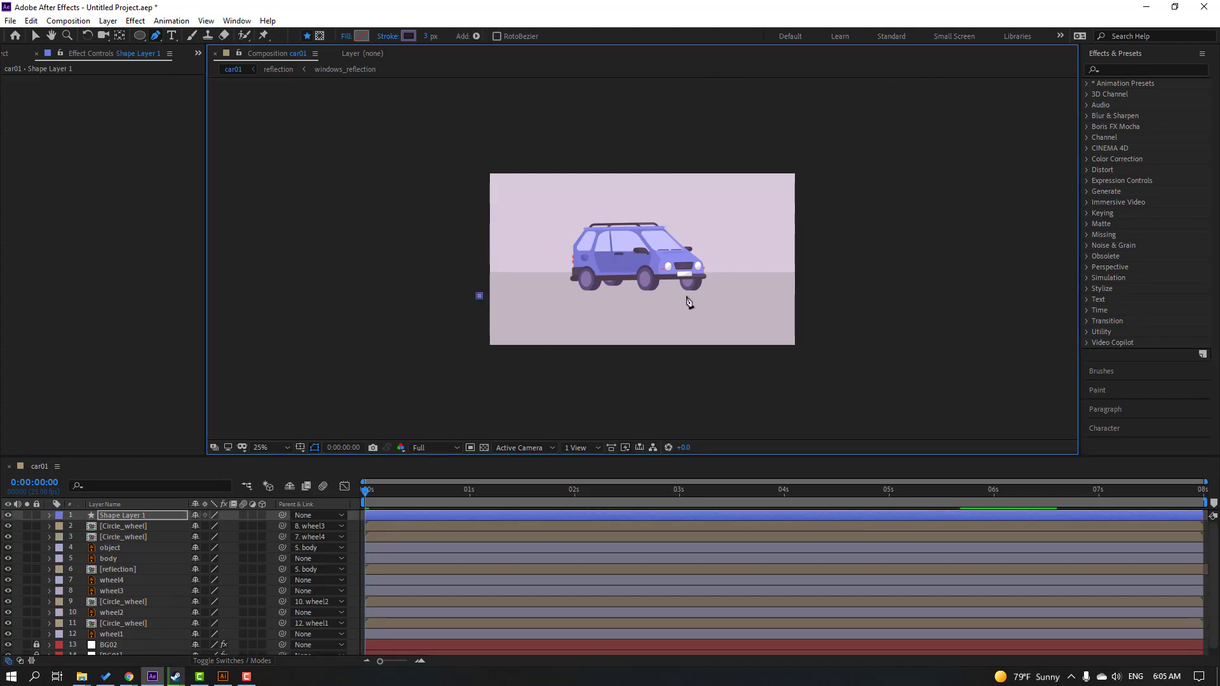
{"action": "left_click", "coordinate": [826, 296]}
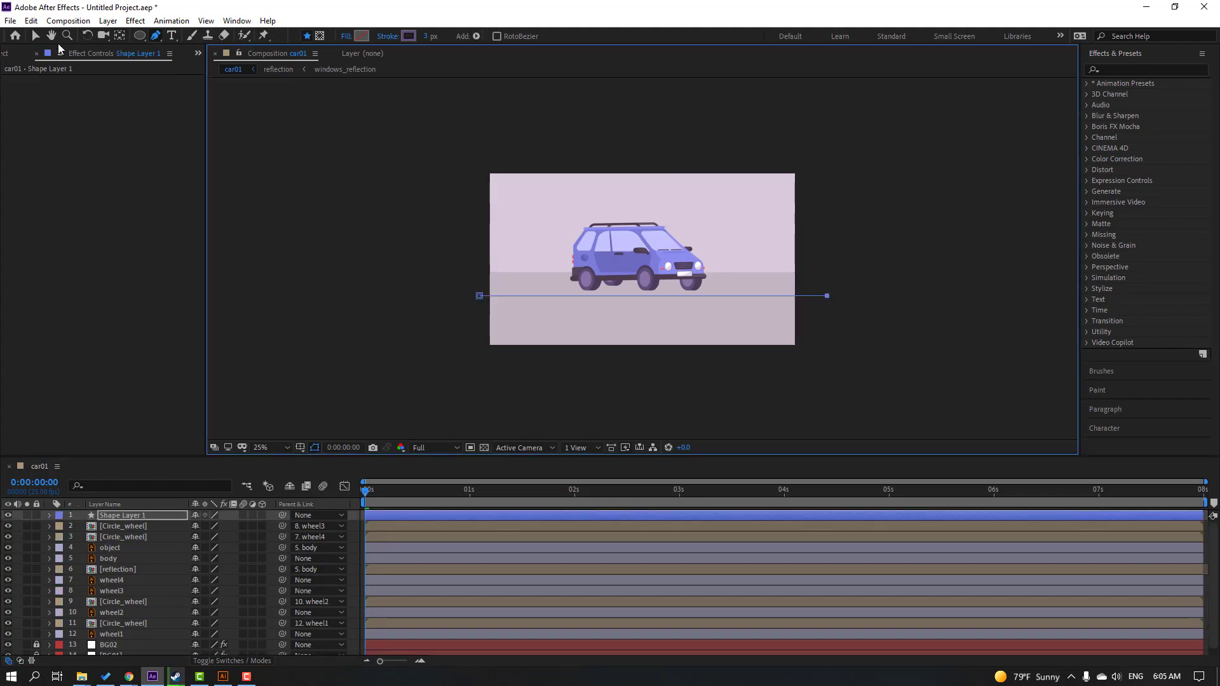
{"action": "left_click", "coordinate": [35, 36]}
{"action": "key", "text": "period"}
{"action": "key", "text": "period"}
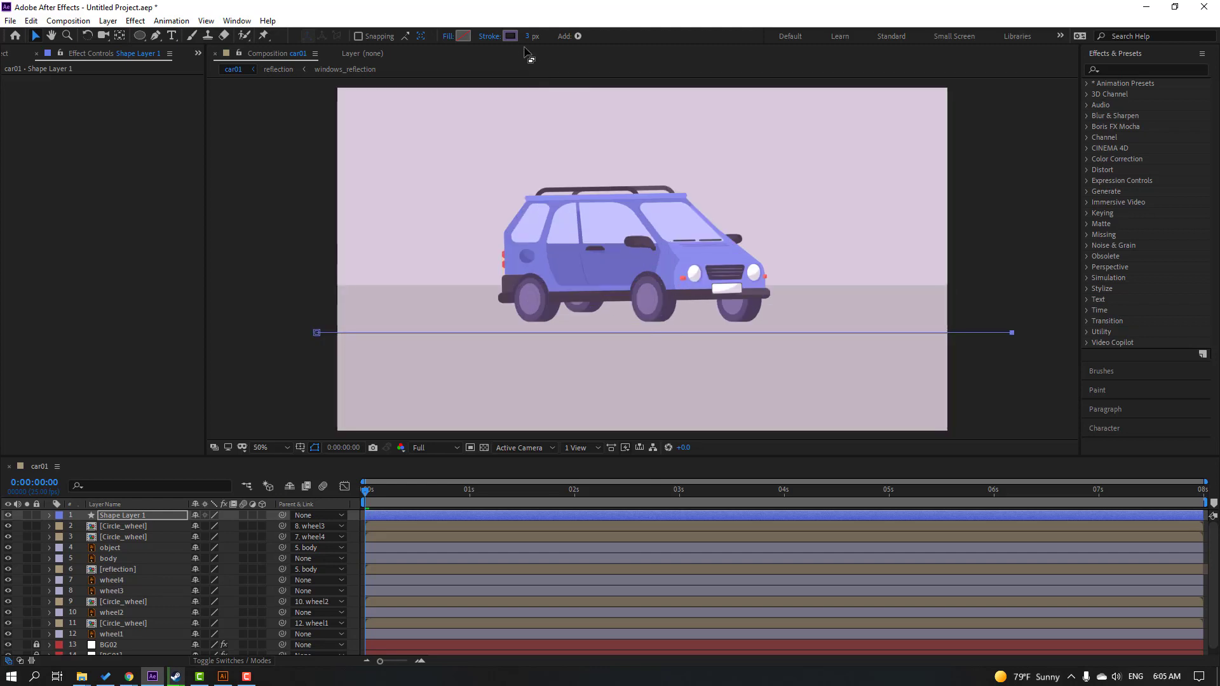
Step: Set the new line's stroke to 16 px and colour it white (FFFFFF)
{"action": "left_click_drag", "start_coordinate": [526, 36], "coordinate": [532, 37]}
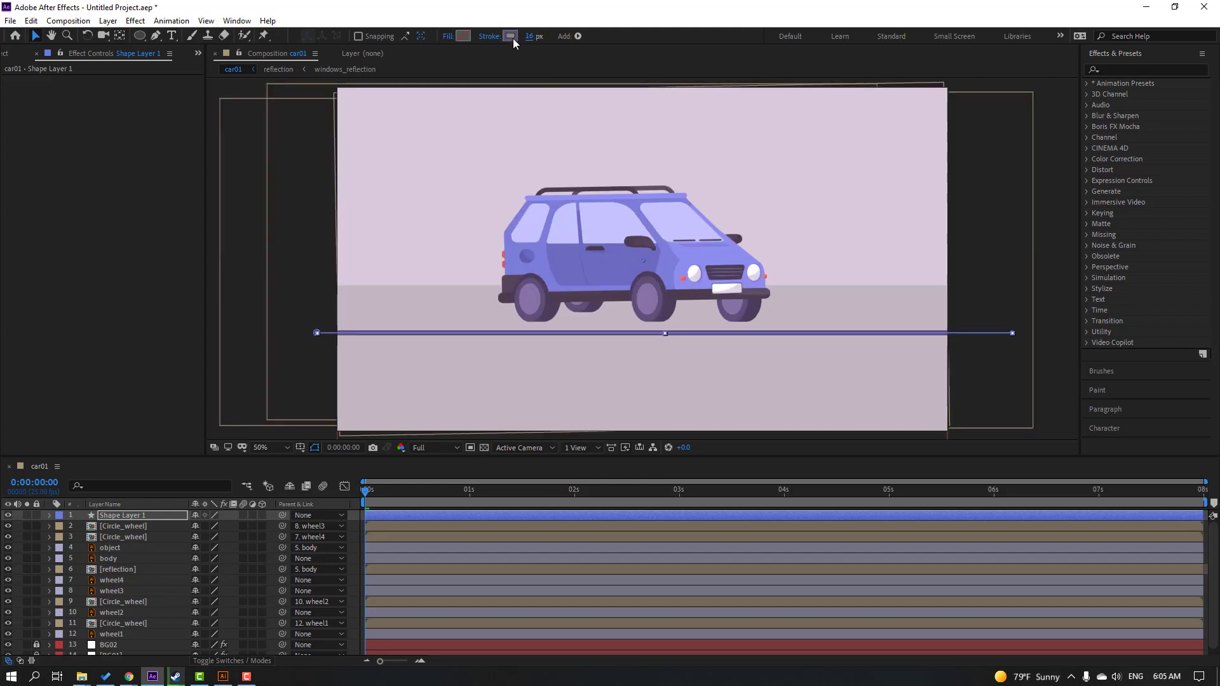
{"action": "left_click", "coordinate": [511, 36]}
{"action": "left_click", "coordinate": [703, 434]}
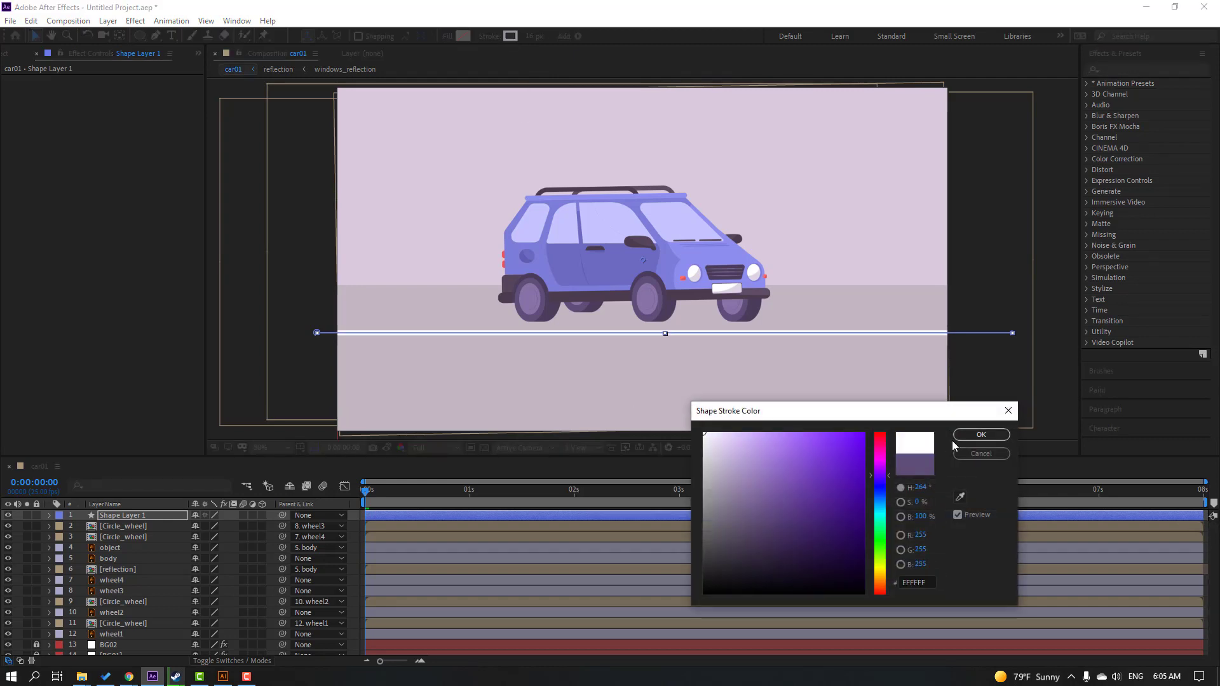
{"action": "left_click", "coordinate": [980, 434]}
{"action": "scroll", "coordinate": [645, 267], "scroll_direction": "up", "scroll_amount": 2}
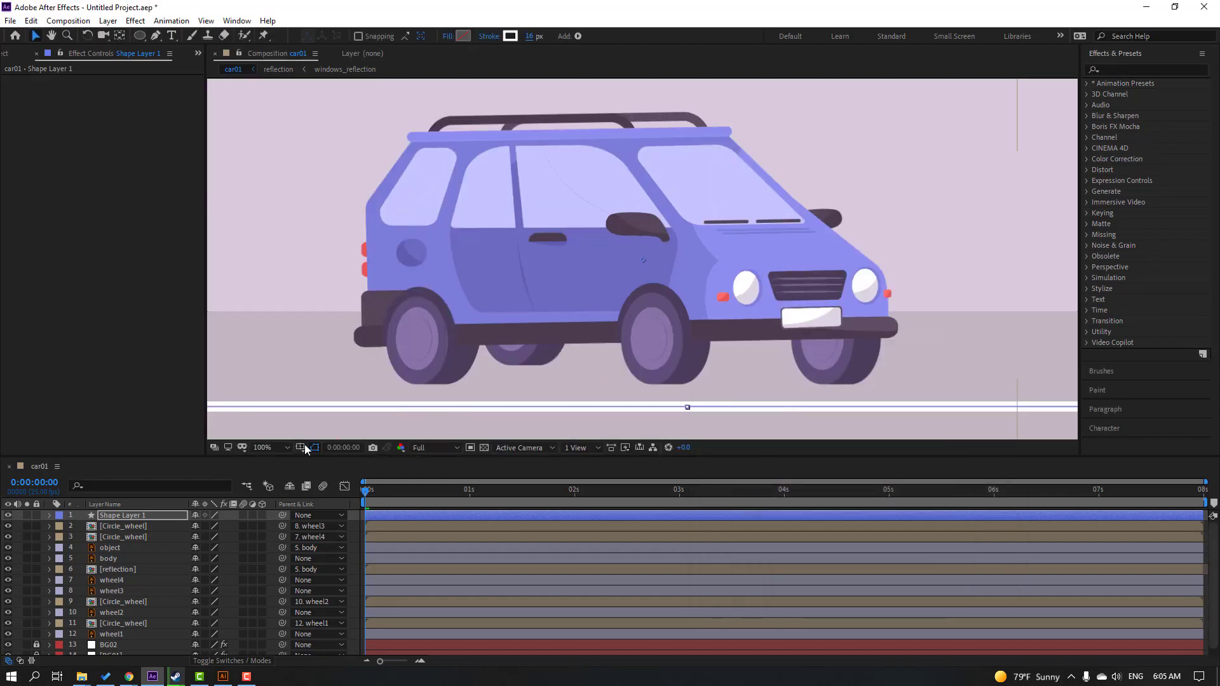
Step: Add dashes to Stroke 1 of the line's shape and set the Dash length to 81
{"action": "left_click", "coordinate": [50, 514]}
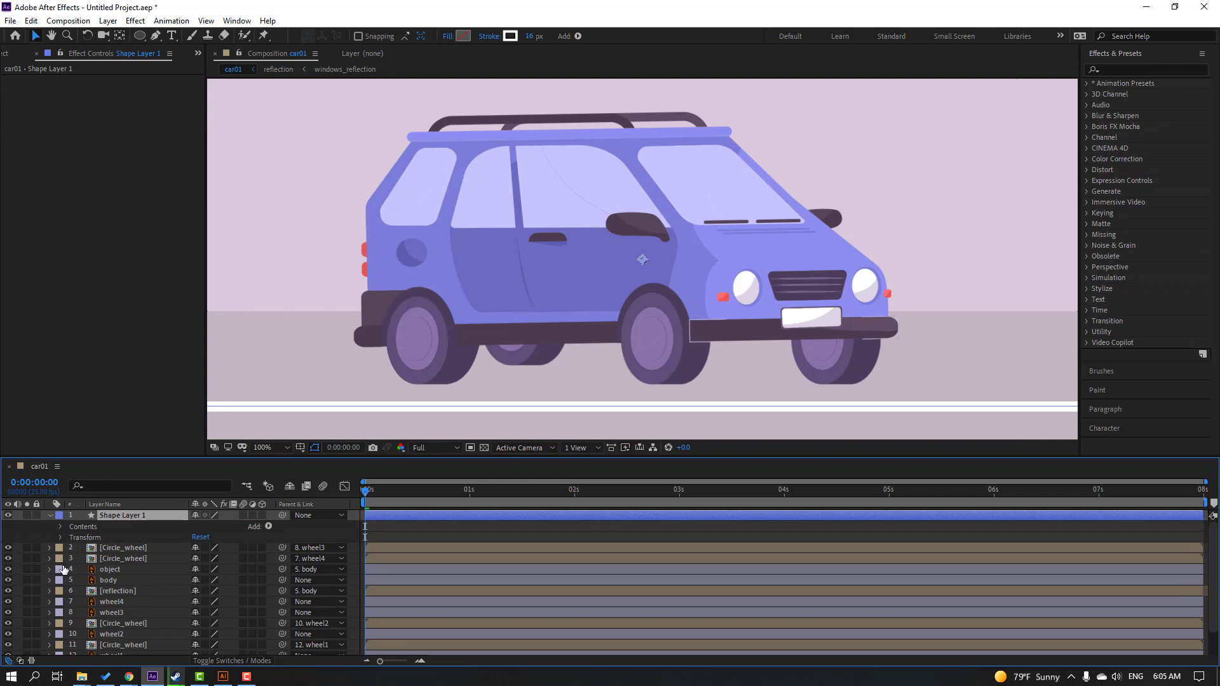
{"action": "left_click", "coordinate": [60, 527]}
{"action": "left_click", "coordinate": [71, 536]}
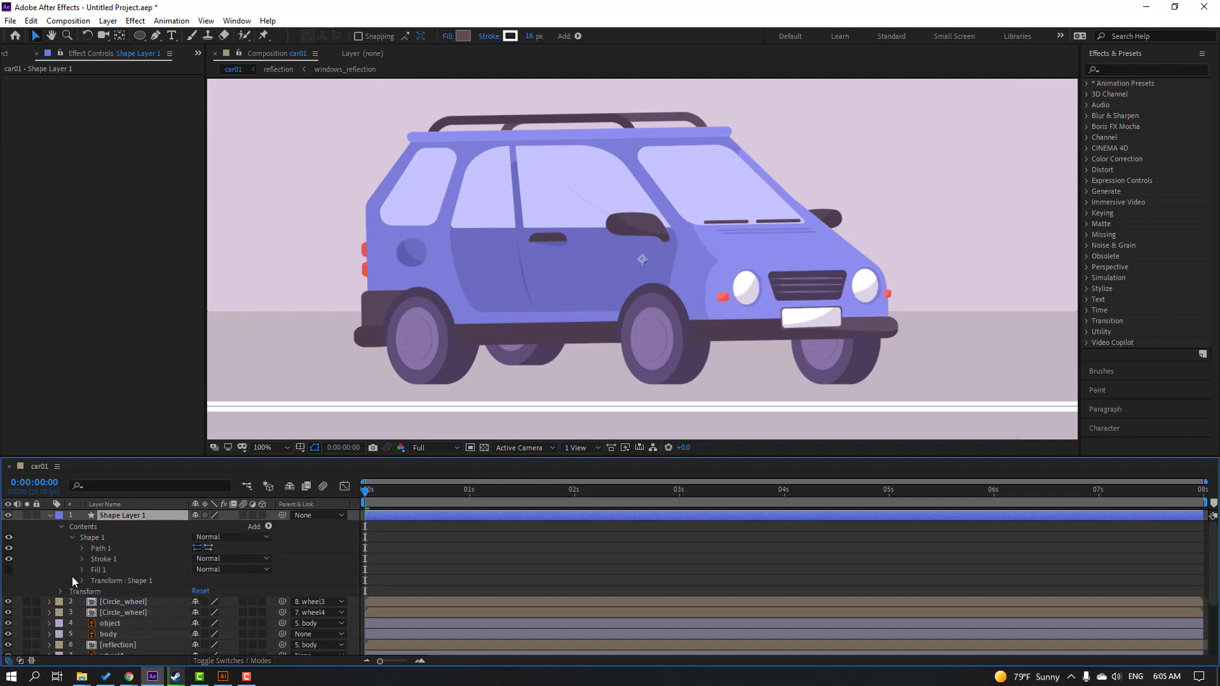
{"action": "left_click", "coordinate": [82, 559]}
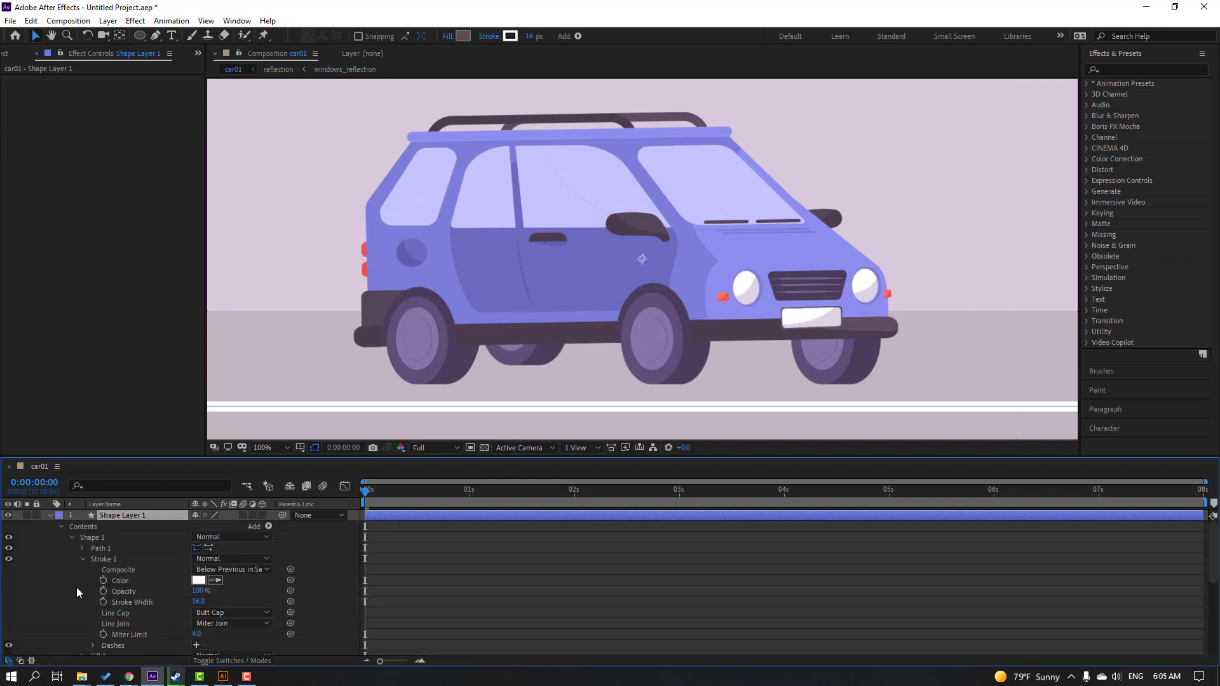
{"action": "scroll", "coordinate": [75, 600], "scroll_direction": "down", "scroll_amount": 1}
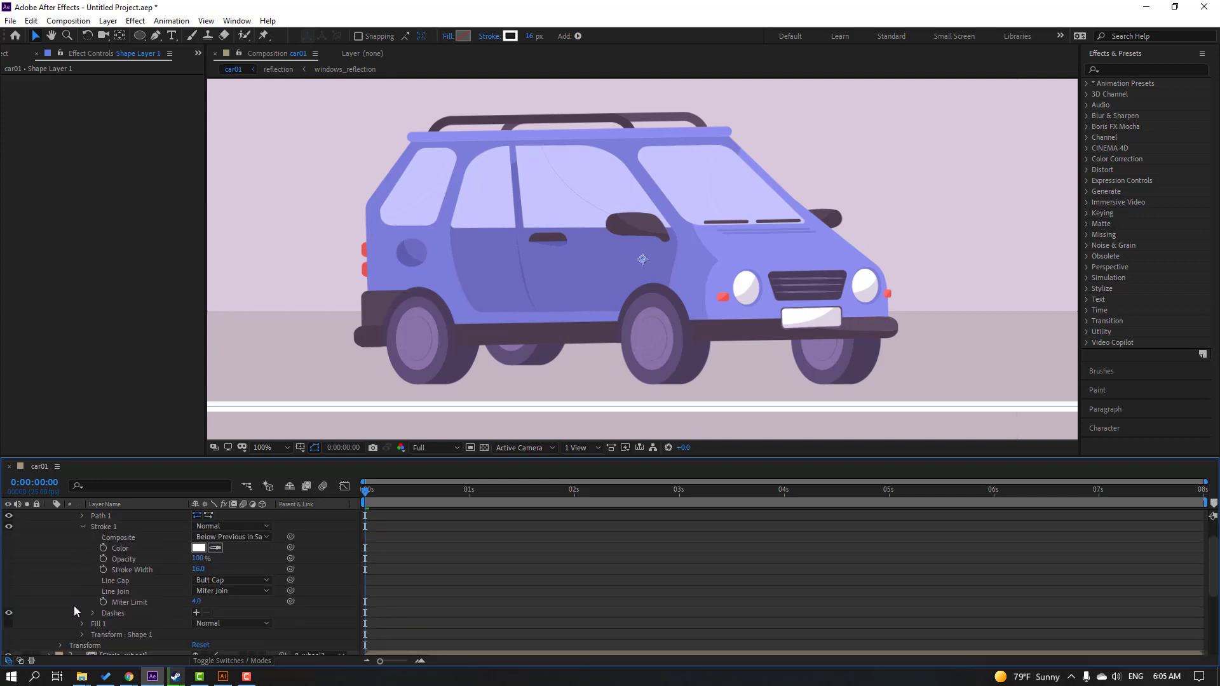
{"action": "left_click", "coordinate": [197, 613]}
{"action": "scroll", "coordinate": [191, 635], "scroll_direction": "down", "scroll_amount": 1}
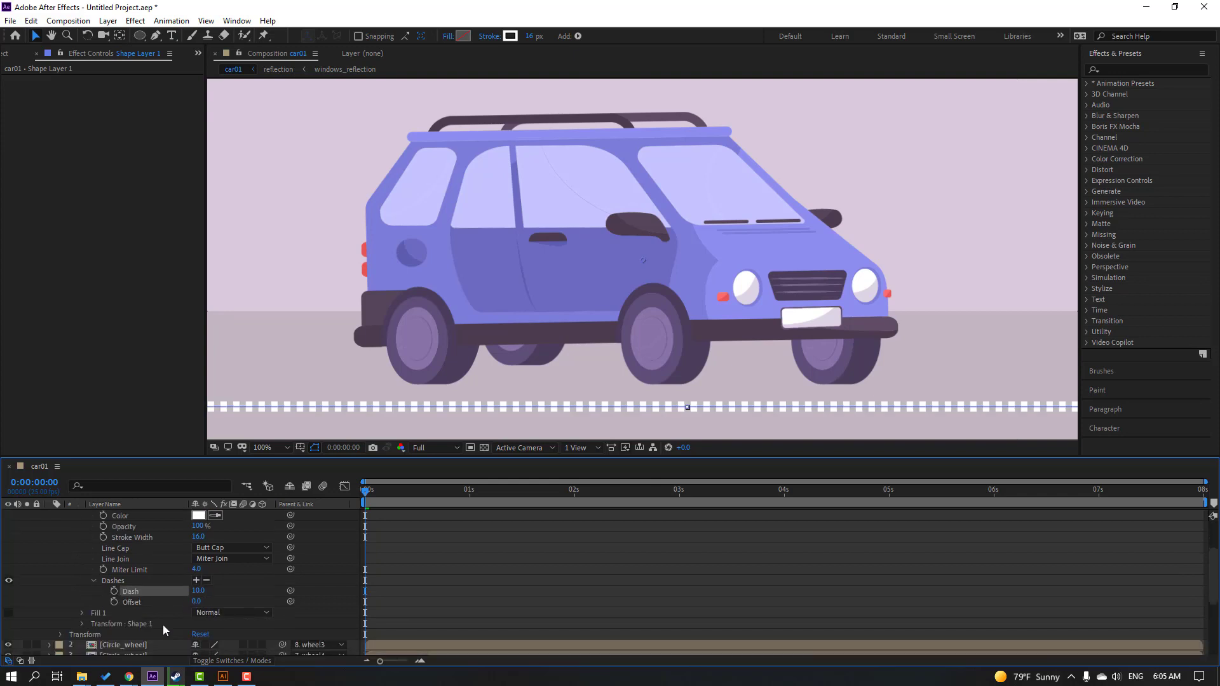
{"action": "left_click_drag", "start_coordinate": [198, 591], "coordinate": [242, 591]}
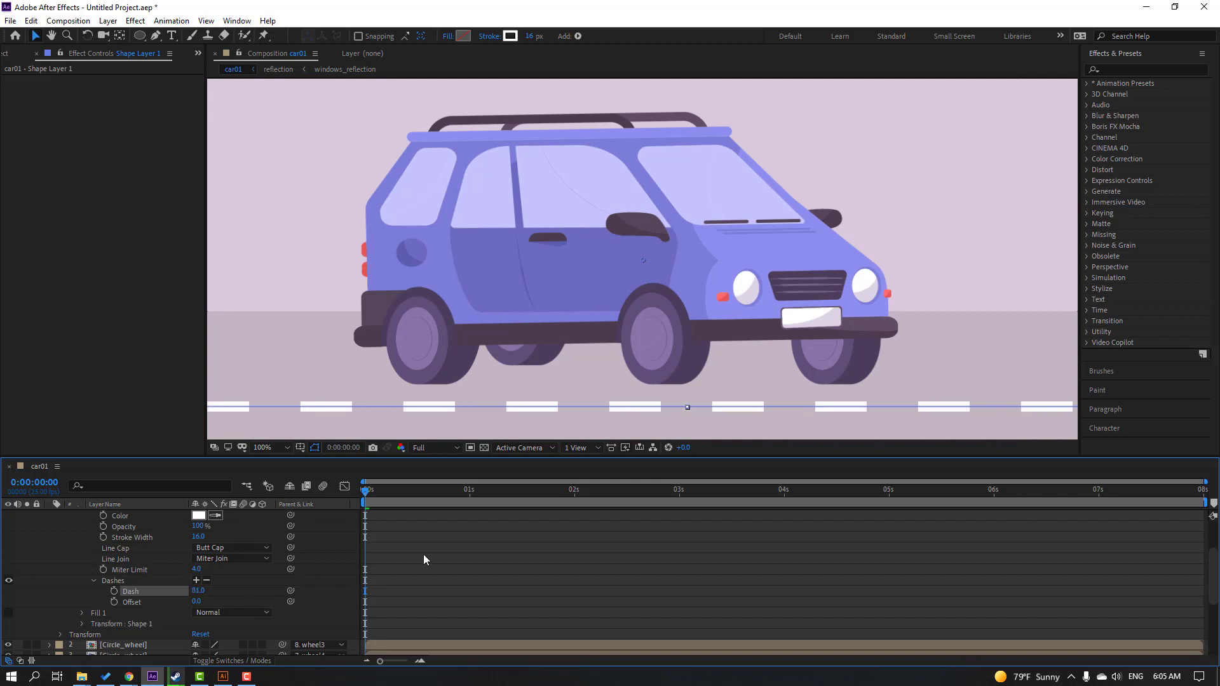
{"action": "left_click", "coordinate": [427, 554]}
{"action": "key", "text": "comma"}
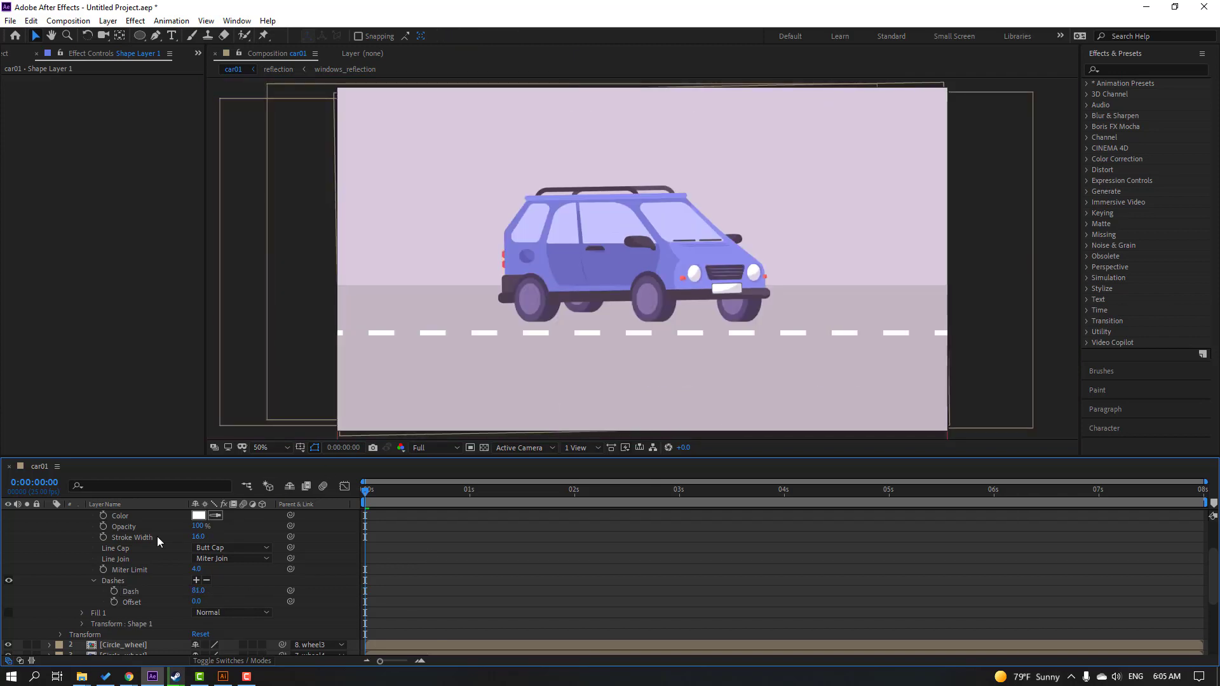
Step: Keyframe the dash Offset from 0 at the first frame to 12500 at 0:00:07:24 and preview the moving dashes
{"action": "scroll", "coordinate": [83, 569], "scroll_direction": "down", "scroll_amount": 1}
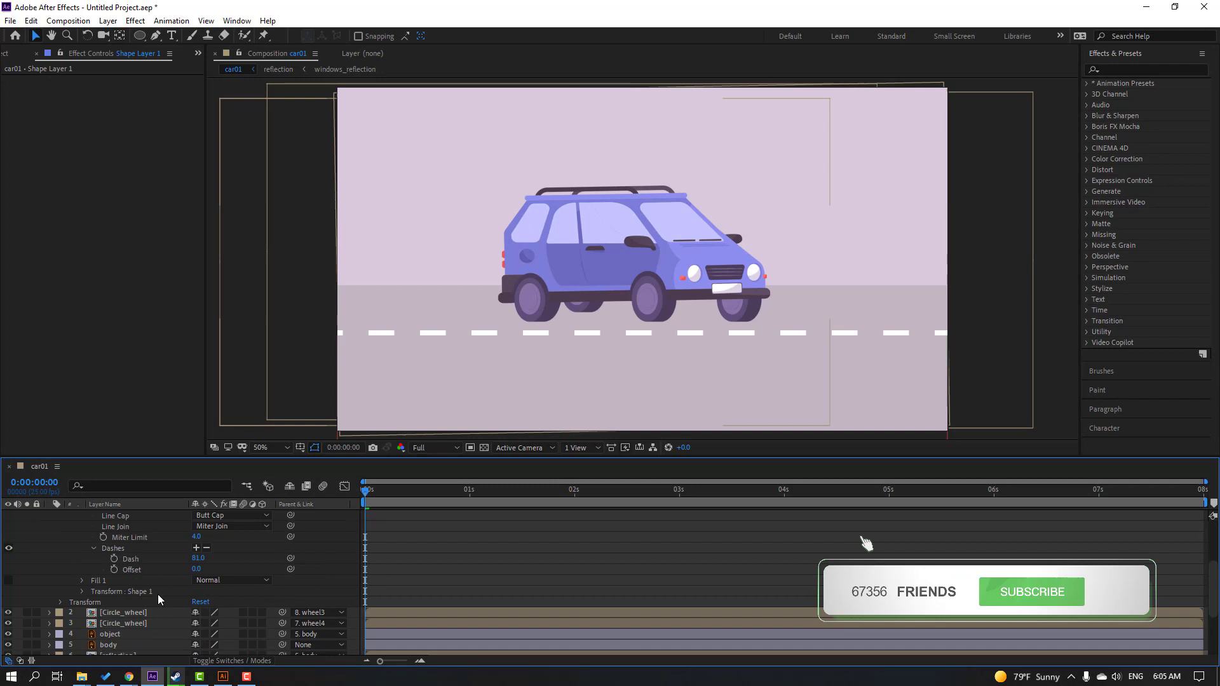
{"action": "left_click", "coordinate": [114, 570]}
{"action": "left_click_drag", "start_coordinate": [392, 495], "coordinate": [1199, 493]}
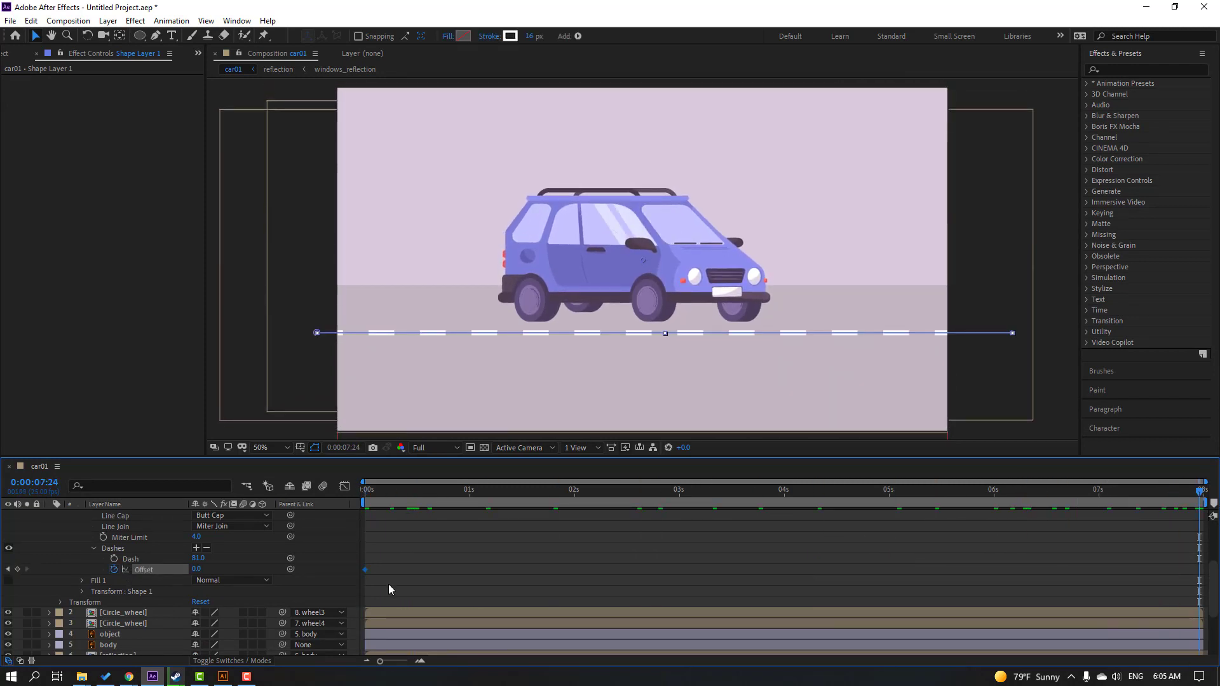
{"action": "left_click_drag", "start_coordinate": [196, 568], "coordinate": [456, 564]}
{"action": "key", "text": "space"}
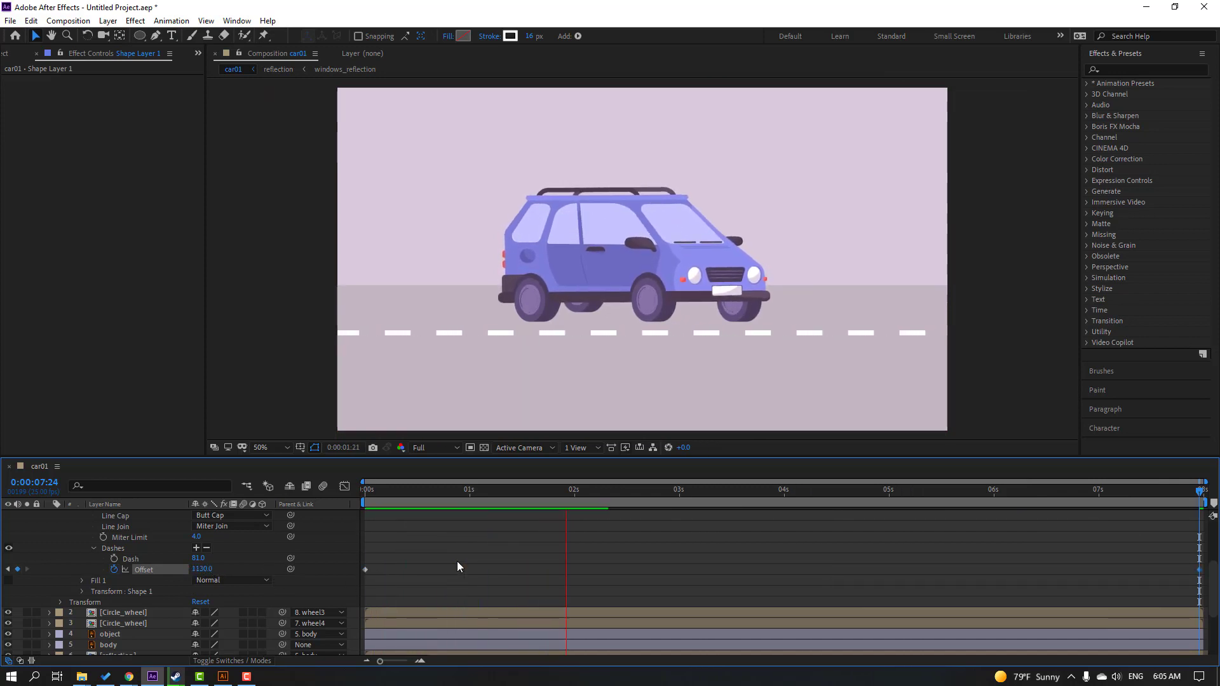
{"action": "left_click_drag", "start_coordinate": [202, 568], "coordinate": [910, 566]}
{"action": "key", "text": "space"}
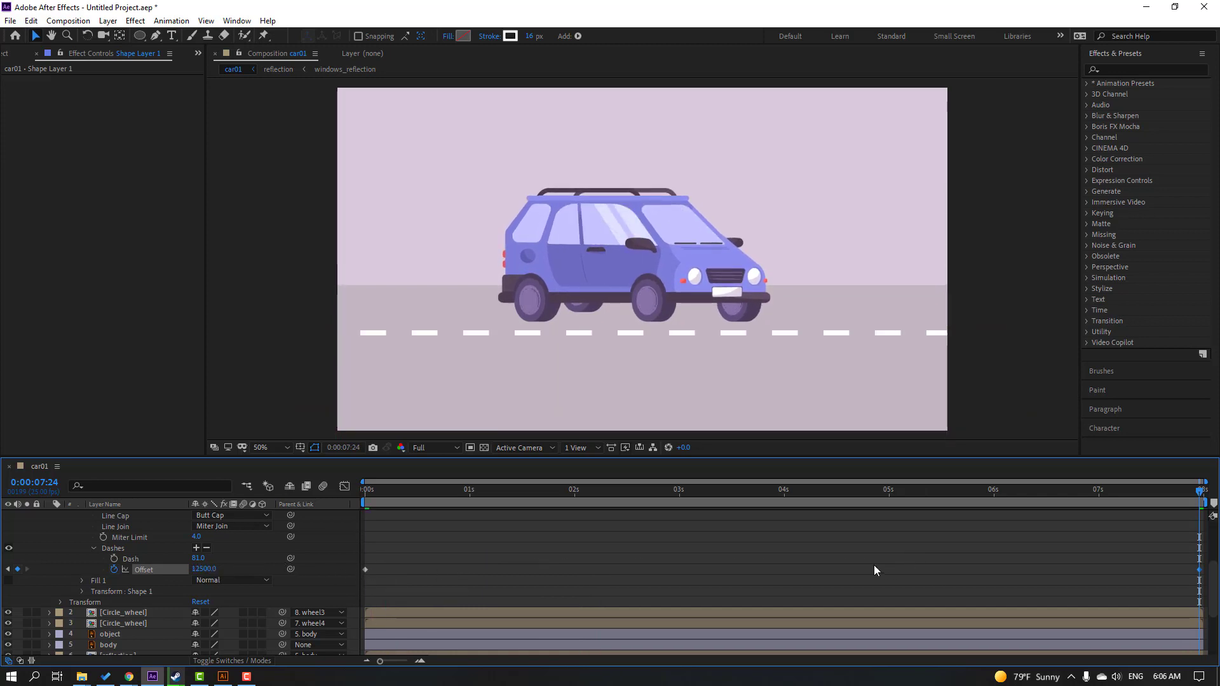
{"action": "scroll", "coordinate": [435, 341], "scroll_direction": "down", "scroll_amount": 2}
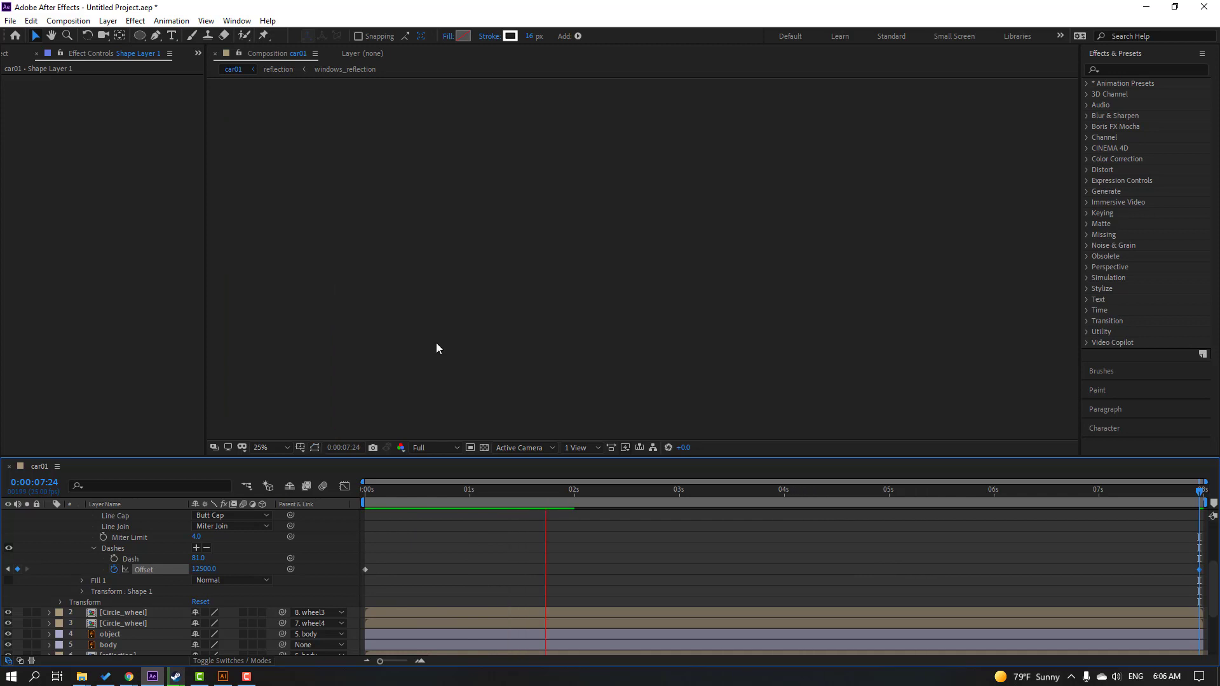
{"action": "scroll", "coordinate": [436, 342], "scroll_direction": "up", "scroll_amount": 2}
Step: Return to the first frame, collapse the line's shape layer and rename it road_line
{"action": "left_click", "coordinate": [361, 501]}
{"action": "scroll", "coordinate": [94, 607], "scroll_direction": "up", "scroll_amount": 3}
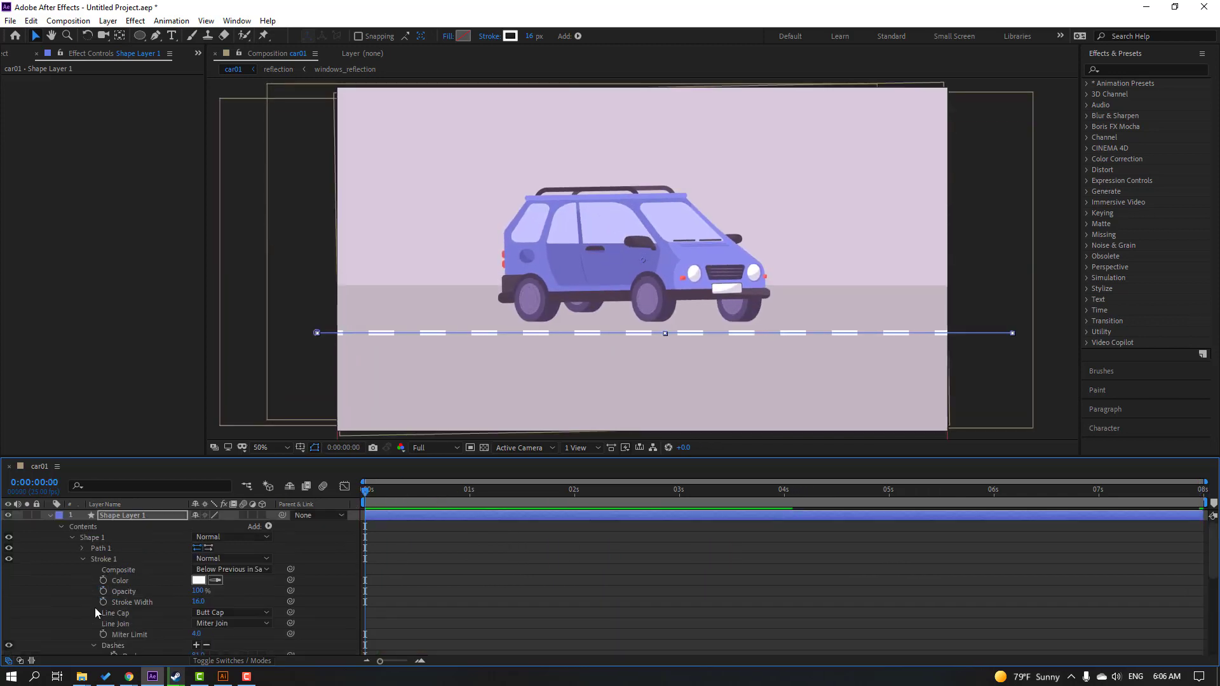
{"action": "left_click", "coordinate": [50, 515]}
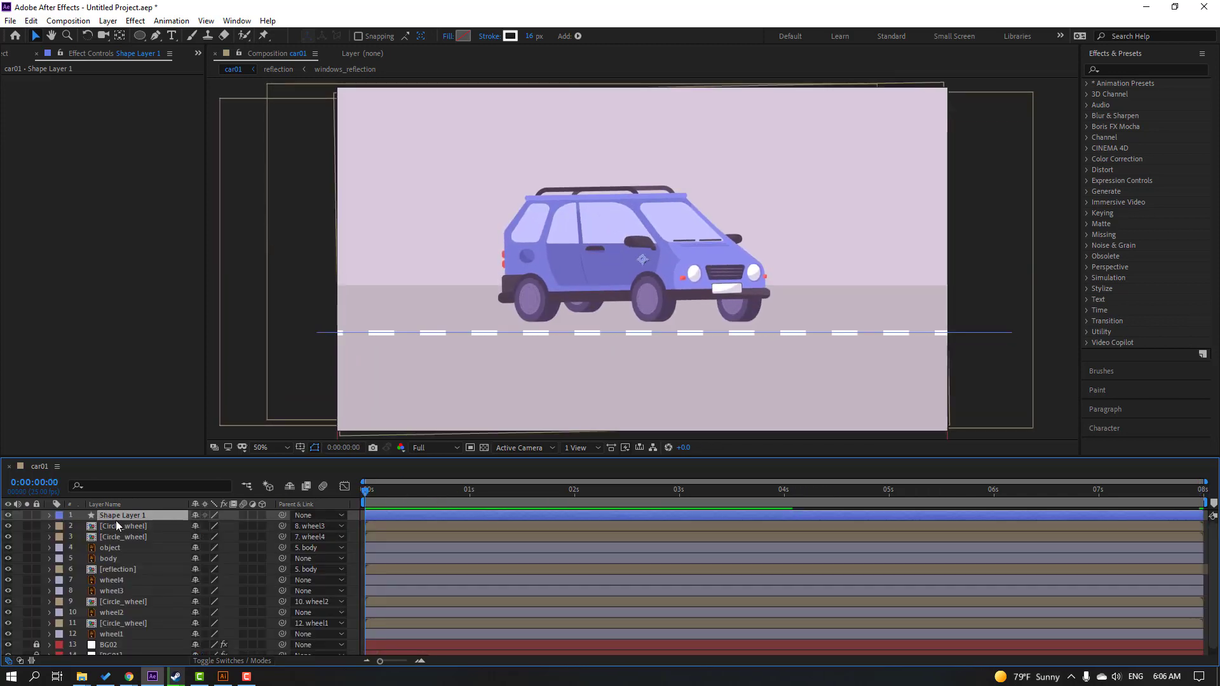
{"action": "key", "text": "Return"}
{"action": "type", "text": "road_line"}
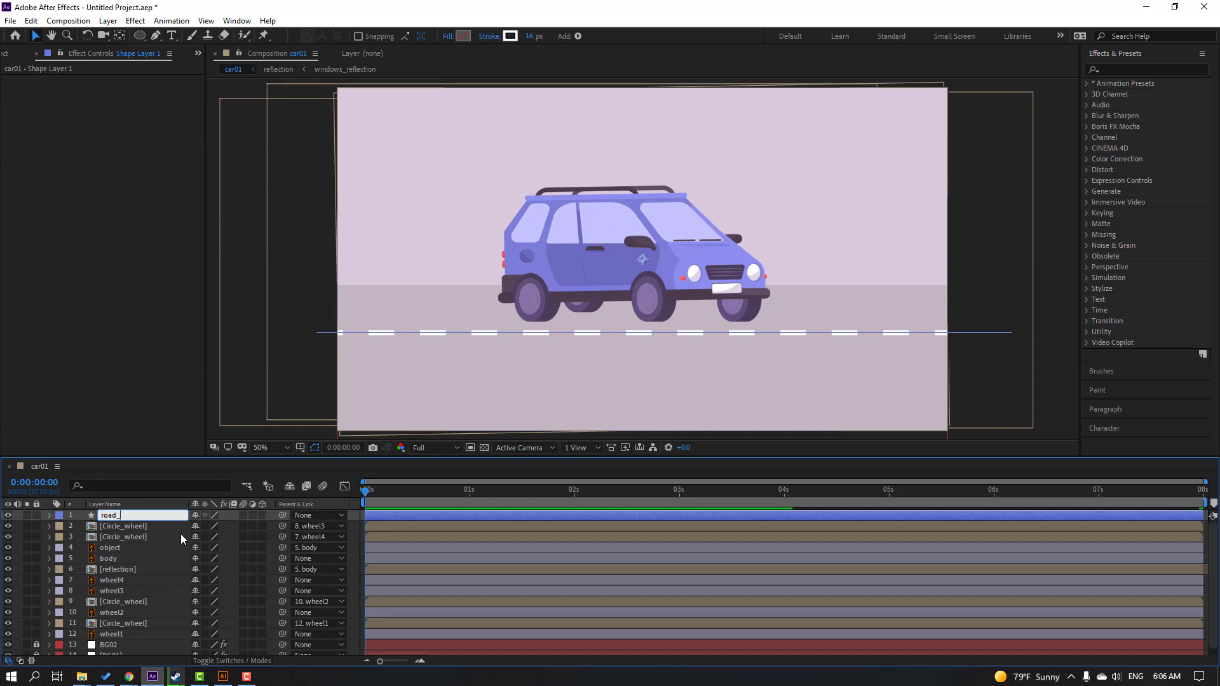
{"action": "key", "text": "Return"}
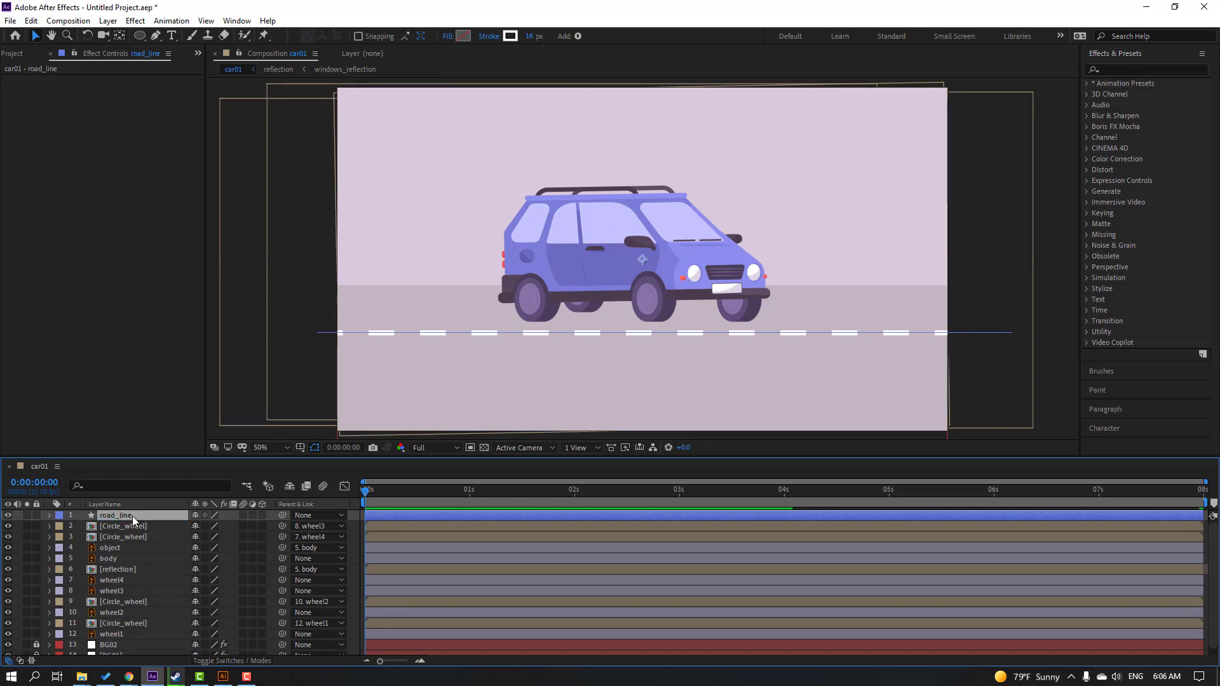
Step: Stack road_line between wheel1 and BG02, and preview it with the dashed line raised behind the car's wheels
{"action": "left_click_drag", "start_coordinate": [132, 516], "coordinate": [134, 635]}
{"action": "key", "text": "space"}
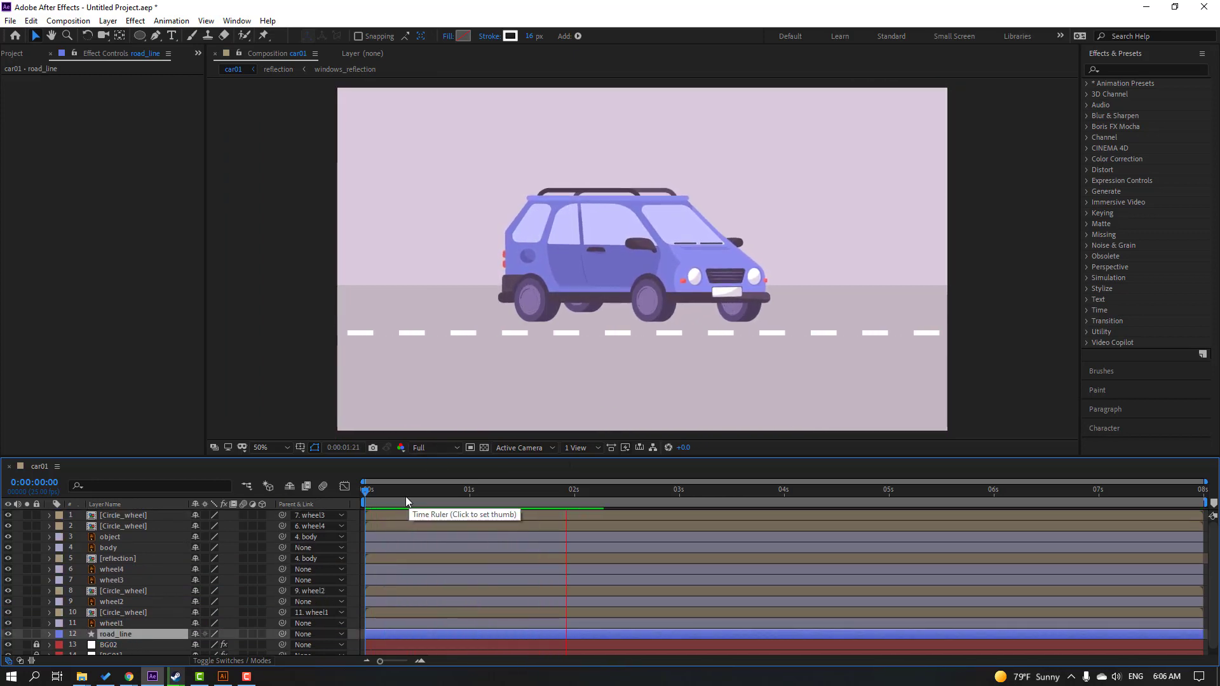
{"action": "key", "text": "space"}
Step: Pre-compose all car layers from wheel1 up to the topmost Circle_wheel into a composition named CAR
{"action": "scroll", "coordinate": [118, 630], "scroll_direction": "down", "scroll_amount": 1}
{"action": "left_click", "coordinate": [105, 619]}
{"action": "scroll", "coordinate": [127, 571], "scroll_direction": "up", "scroll_amount": 1}
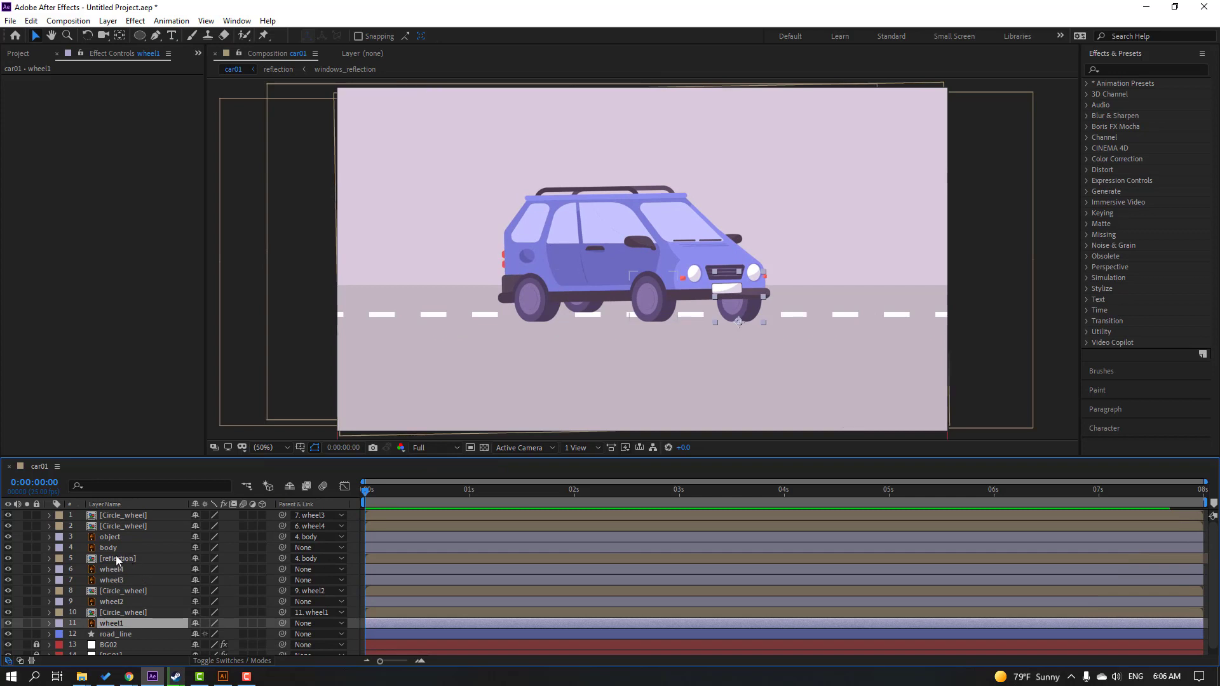
{"action": "left_click", "coordinate": [127, 519], "text": "shift"}
{"action": "scroll", "coordinate": [117, 606], "scroll_direction": "down", "scroll_amount": 1}
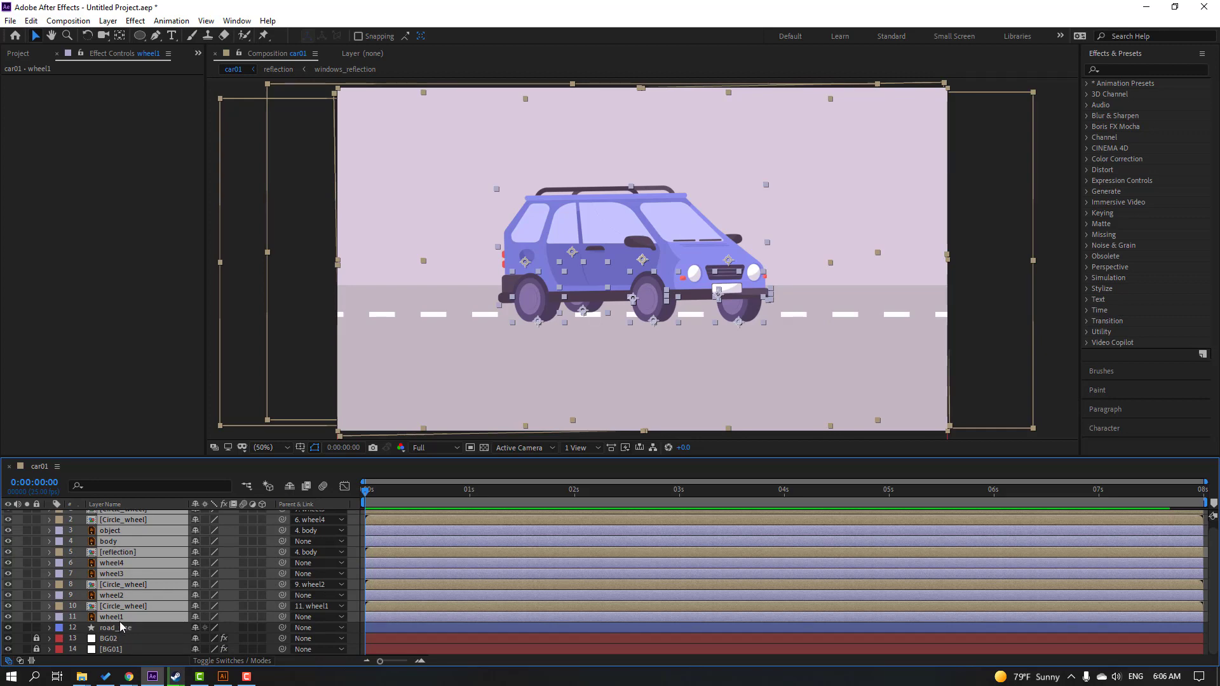
{"action": "right_click", "coordinate": [116, 590]}
{"action": "left_click", "coordinate": [150, 535]}
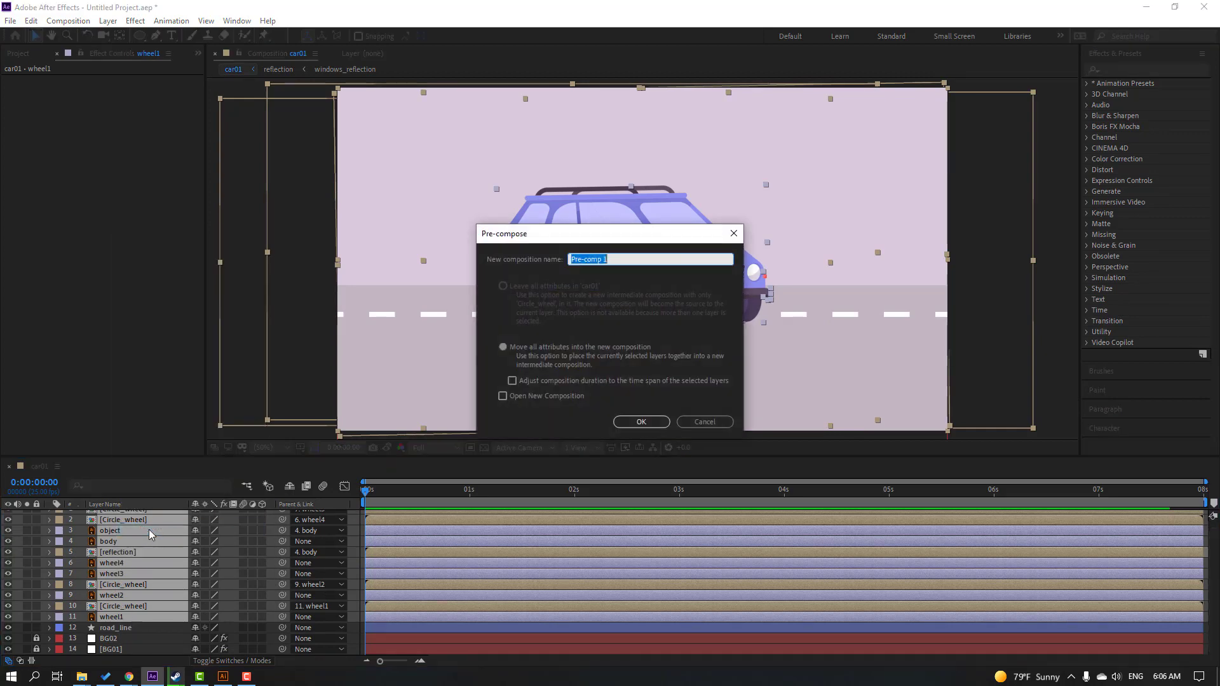
{"action": "type", "text": "CAR"}
{"action": "key", "text": "Return"}
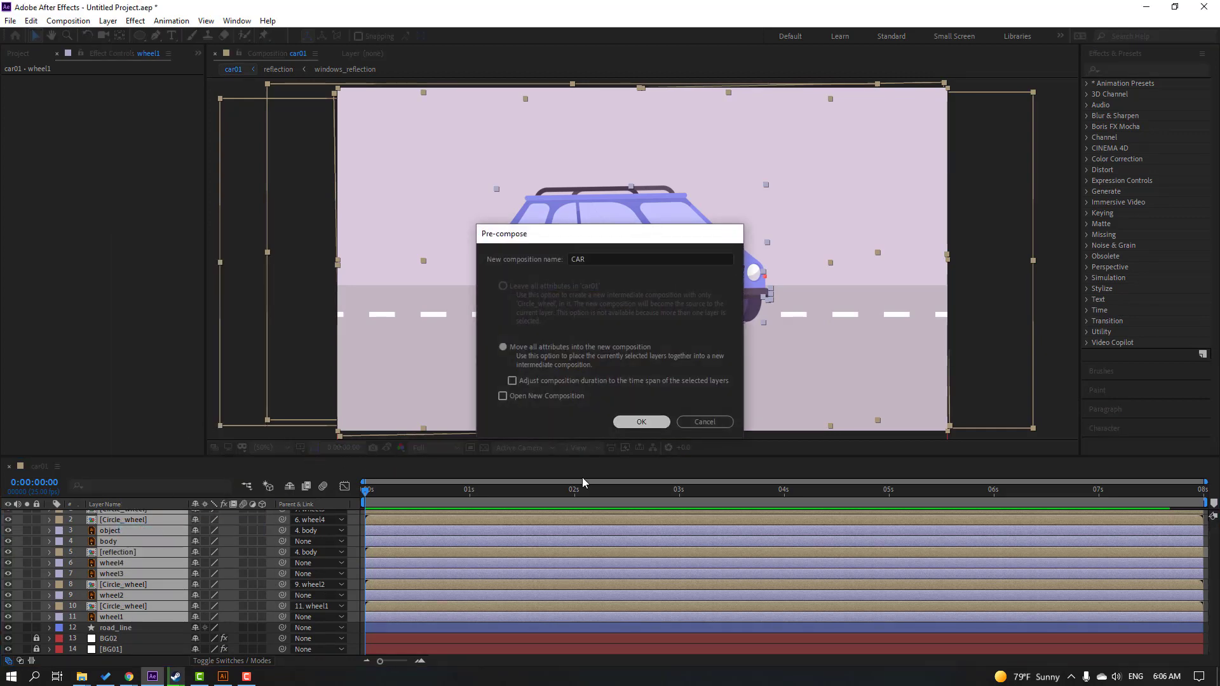
Step: Lower the CAR layer and the road_line in the frame, then preview the composition
{"action": "left_click_drag", "start_coordinate": [677, 204], "coordinate": [641, 281]}
{"action": "left_click", "coordinate": [118, 526]}
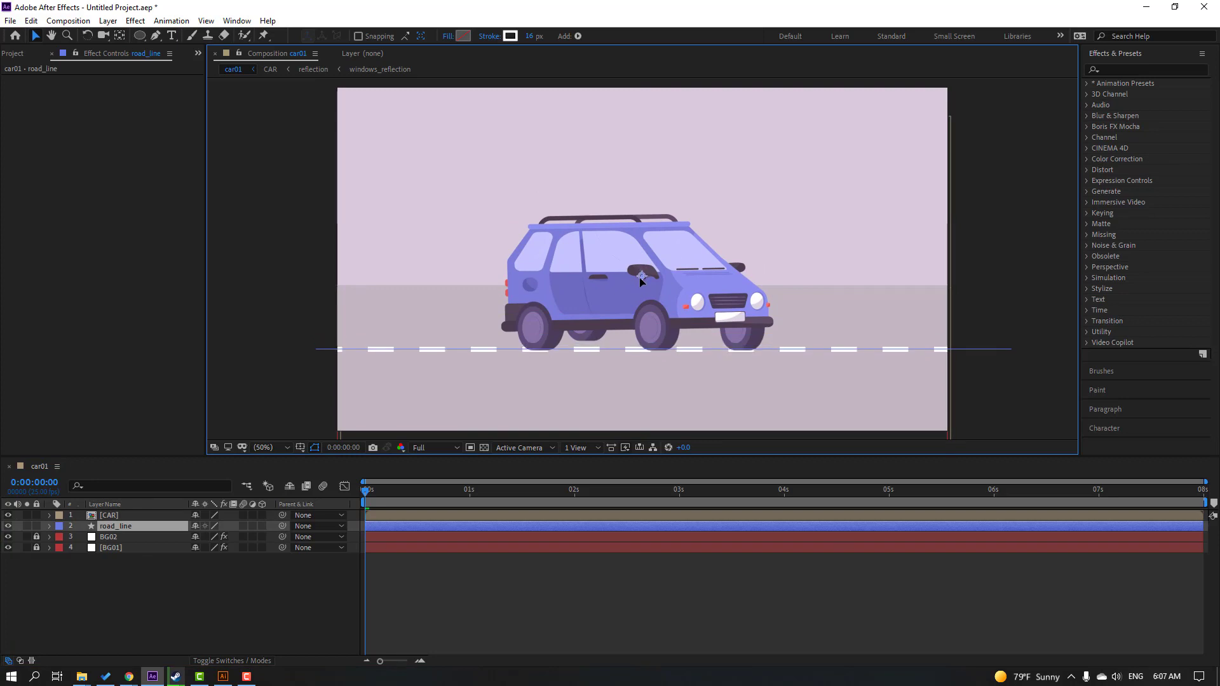
{"action": "left_click", "coordinate": [486, 597]}
{"action": "key", "text": "space"}
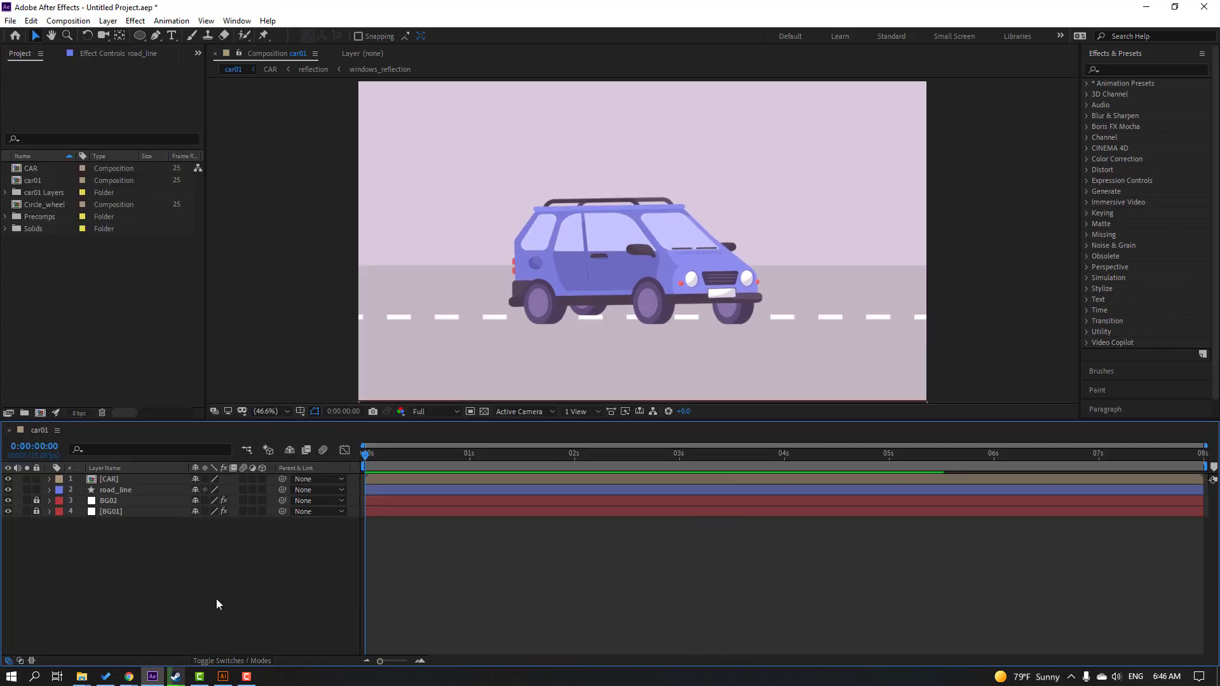
Step: Switch to Illustrator and copy the translucent smoke puff path behind the car's near front wheel
{"action": "left_click", "coordinate": [223, 676]}
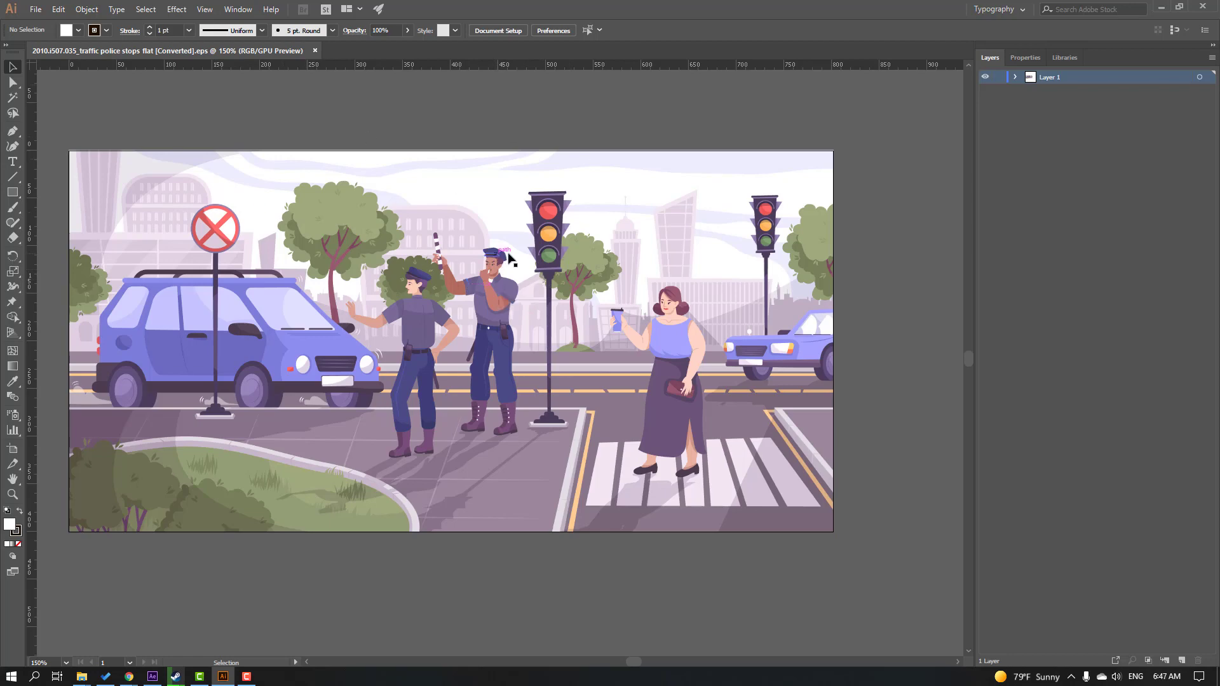
{"action": "key", "text": "ctrl+plus"}
{"action": "key", "text": "ctrl+plus"}
{"action": "key", "text": "ctrl+plus"}
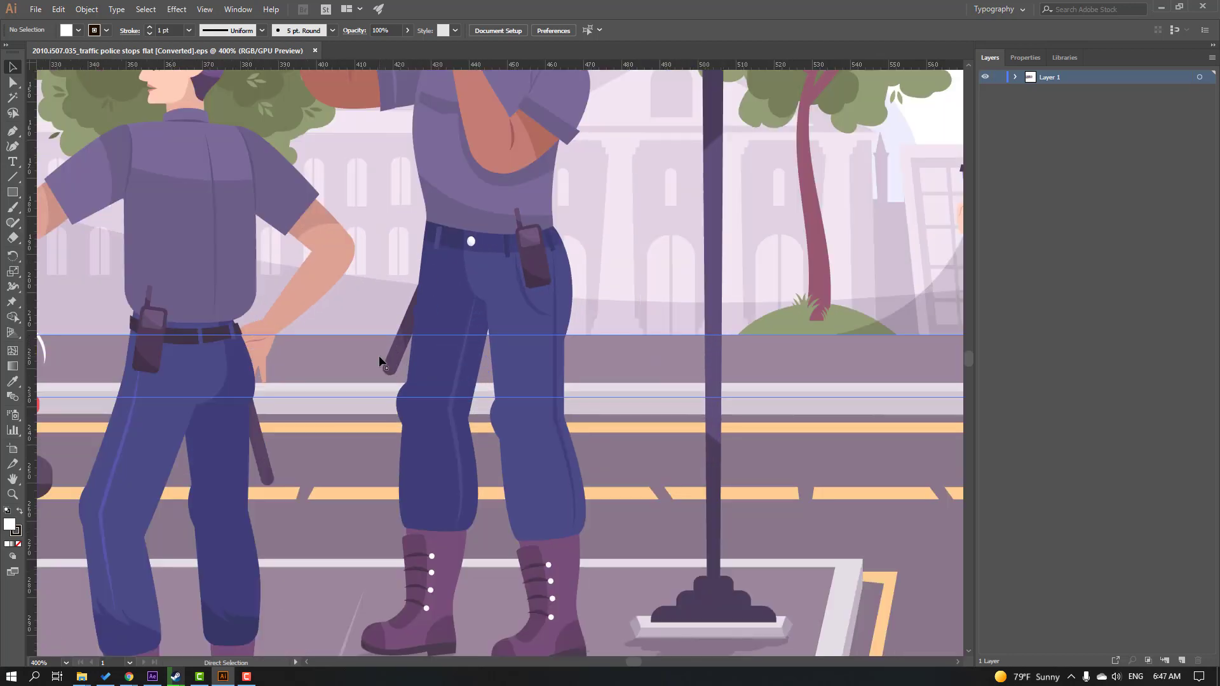
{"action": "left_click_drag", "start_coordinate": [153, 357], "coordinate": [741, 341]}
{"action": "left_click_drag", "start_coordinate": [594, 399], "coordinate": [724, 317]}
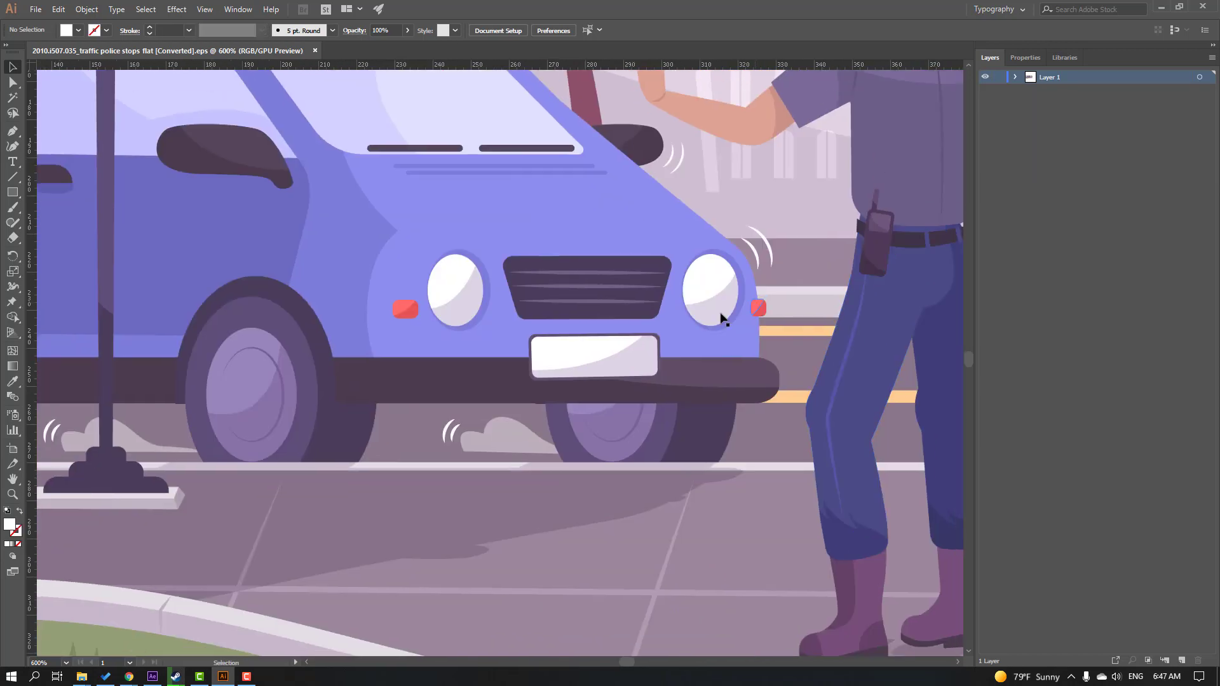
{"action": "left_click", "coordinate": [125, 441]}
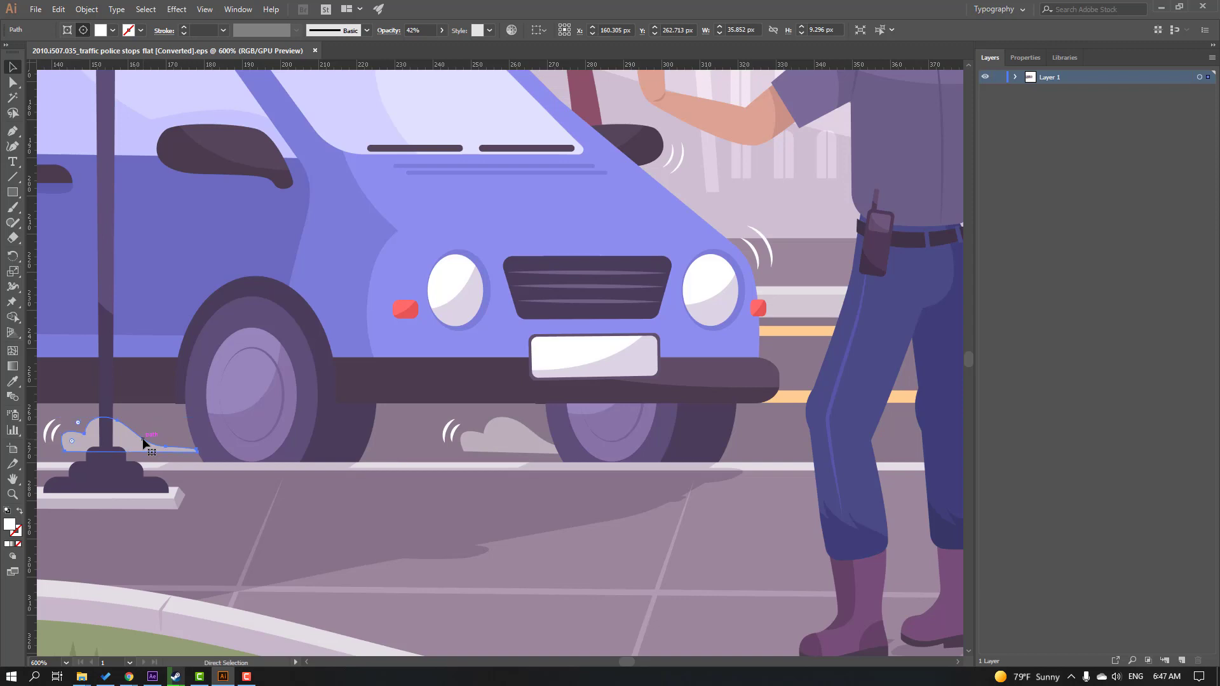
Step: Return to After Effects, open the CAR composition and create a white 1920 x 1080 px solid named Smoke
{"action": "left_click", "coordinate": [152, 677]}
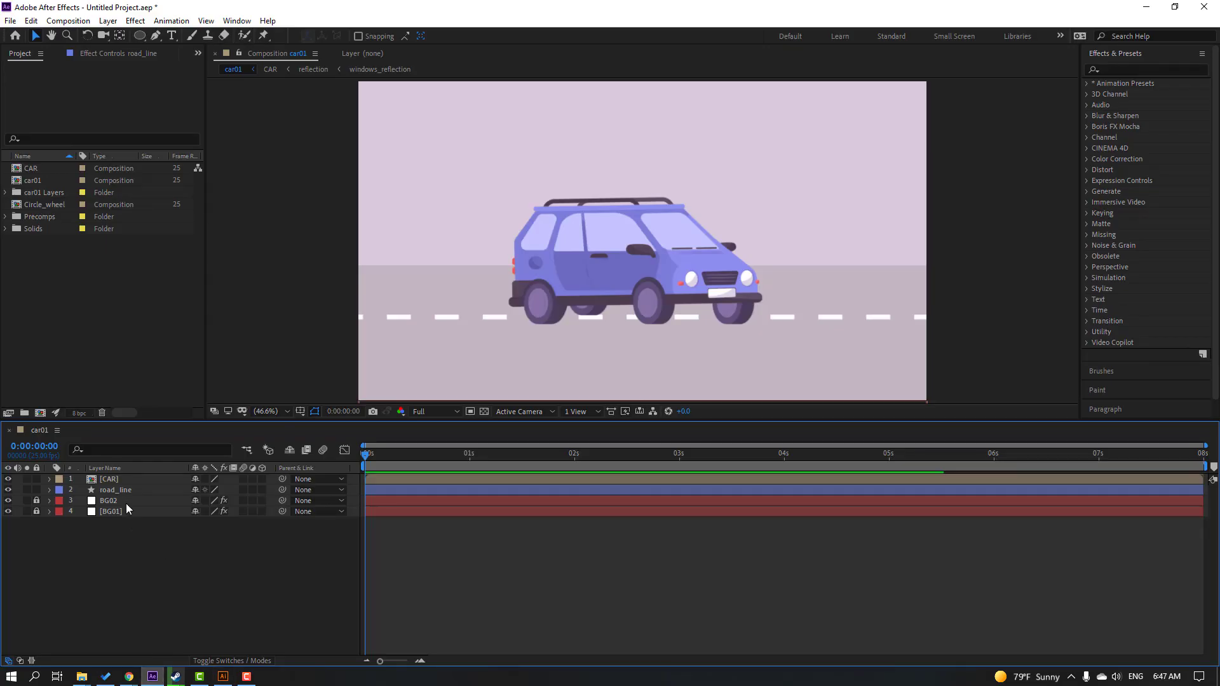
{"action": "double_click", "coordinate": [108, 482]}
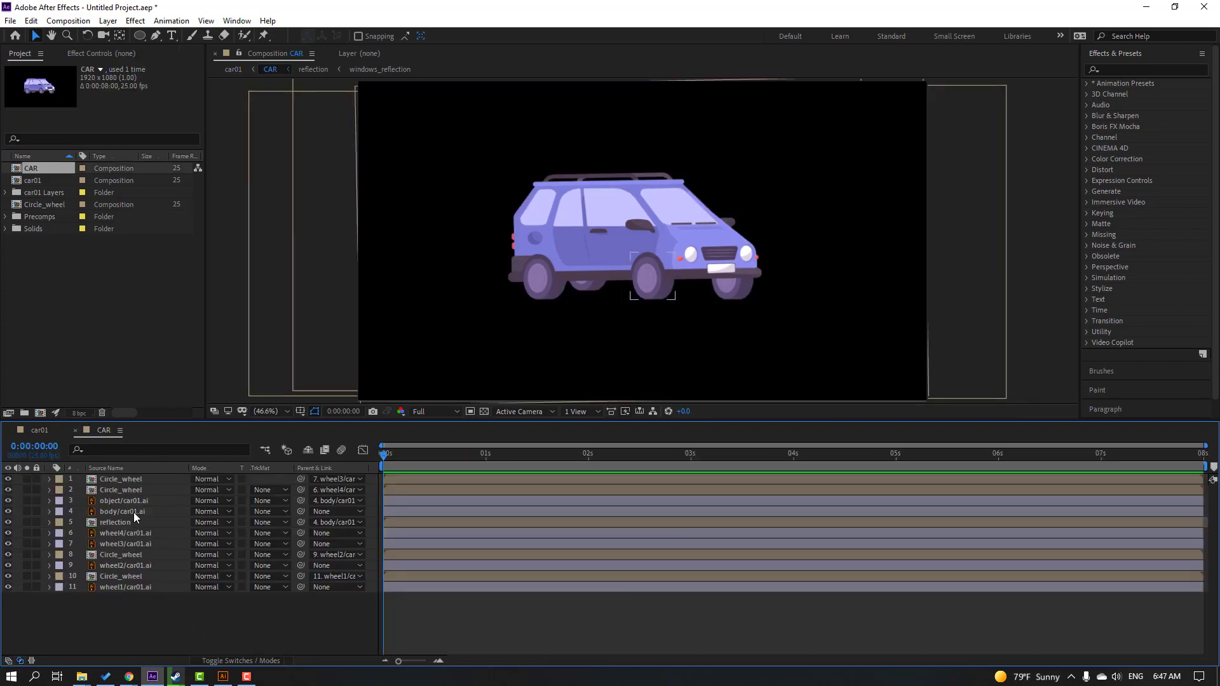
{"action": "right_click", "coordinate": [190, 621]}
{"action": "mouse_move", "coordinate": [273, 481]}
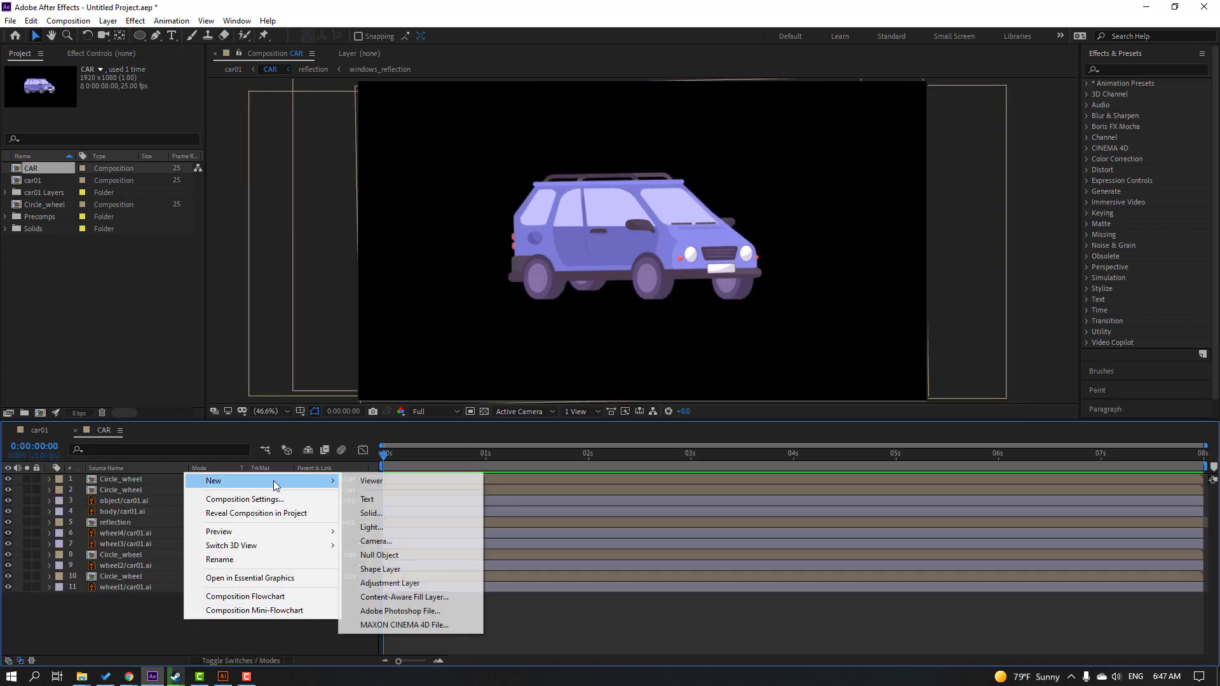
{"action": "left_click", "coordinate": [401, 512]}
{"action": "type", "text": "Smoke"}
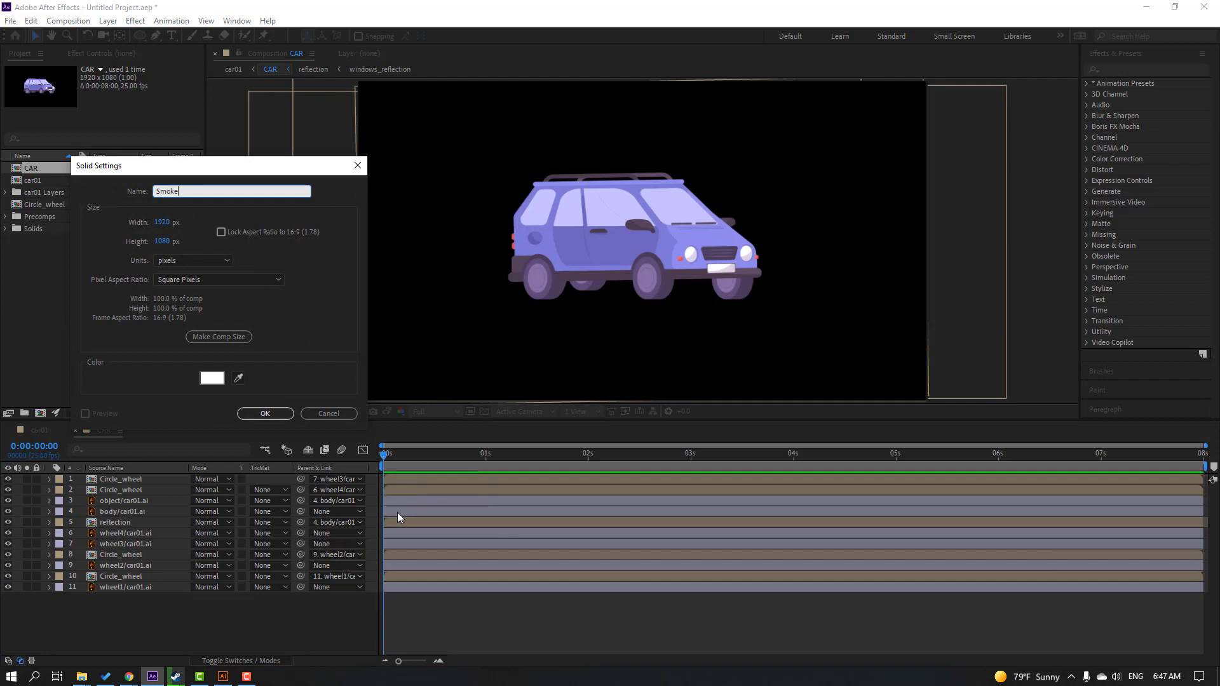
{"action": "left_click", "coordinate": [265, 414]}
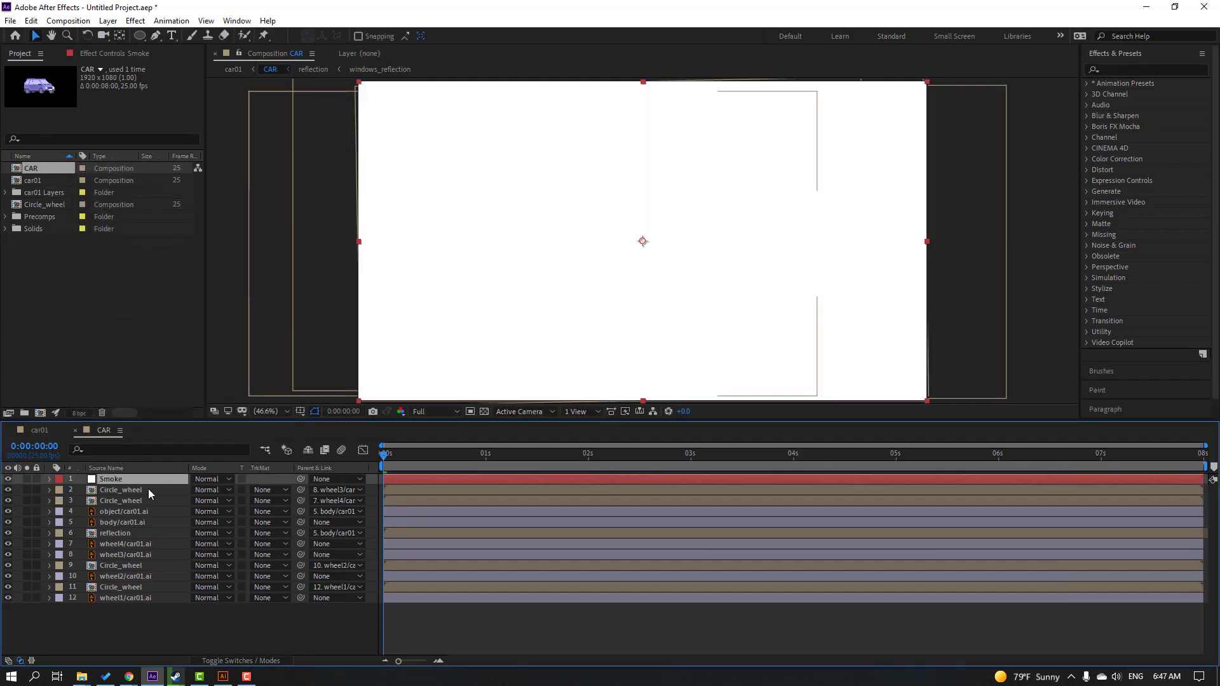
Step: Paste the copied puff path onto the Smoke solid as a mask and scale the layer to 352%
{"action": "left_click", "coordinate": [31, 21]}
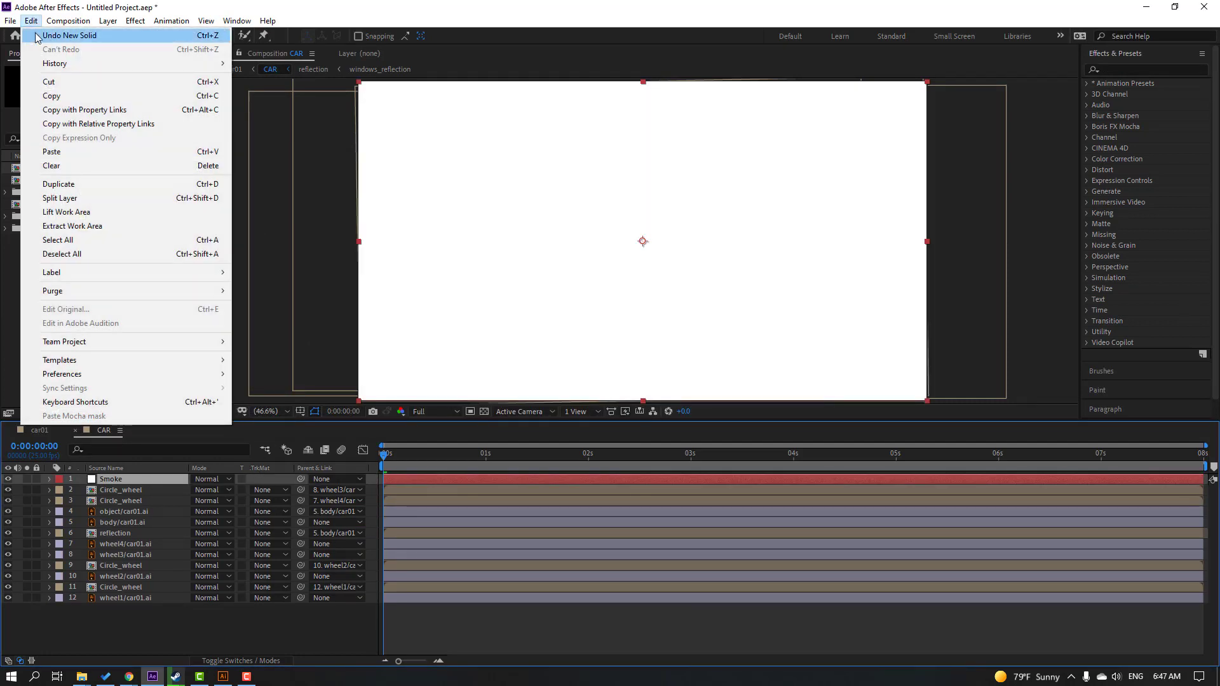
{"action": "left_click", "coordinate": [209, 154]}
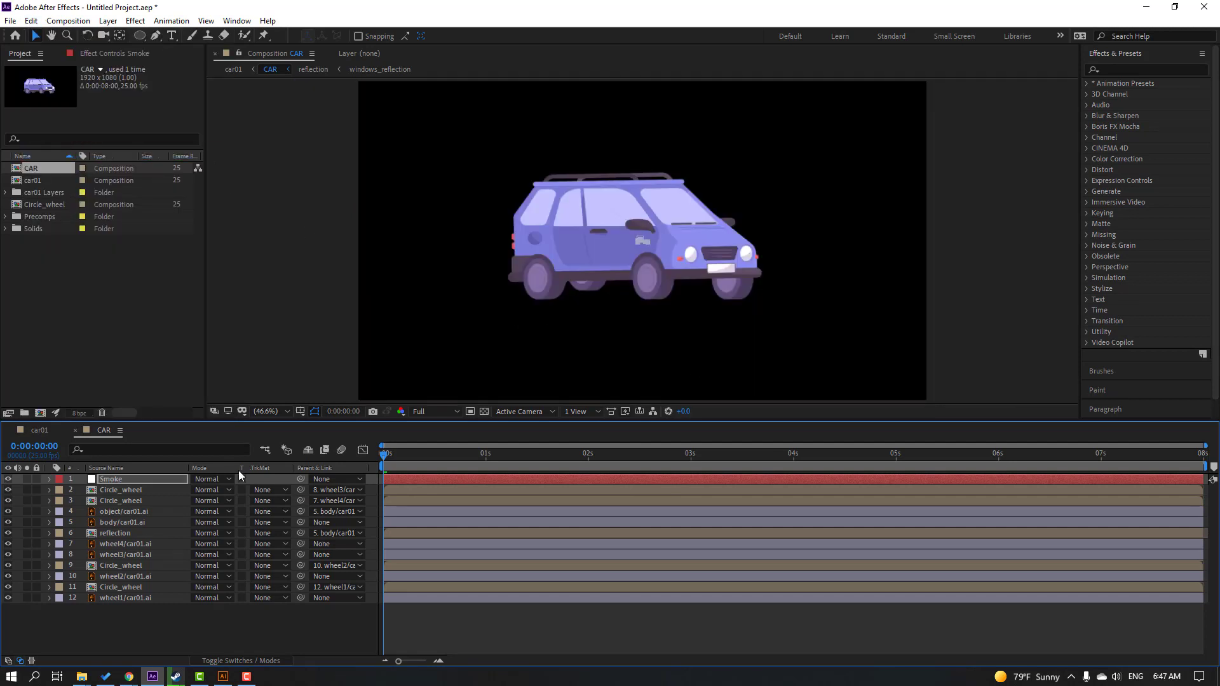
{"action": "key", "text": "s"}
{"action": "left_click_drag", "start_coordinate": [207, 493], "coordinate": [226, 490]}
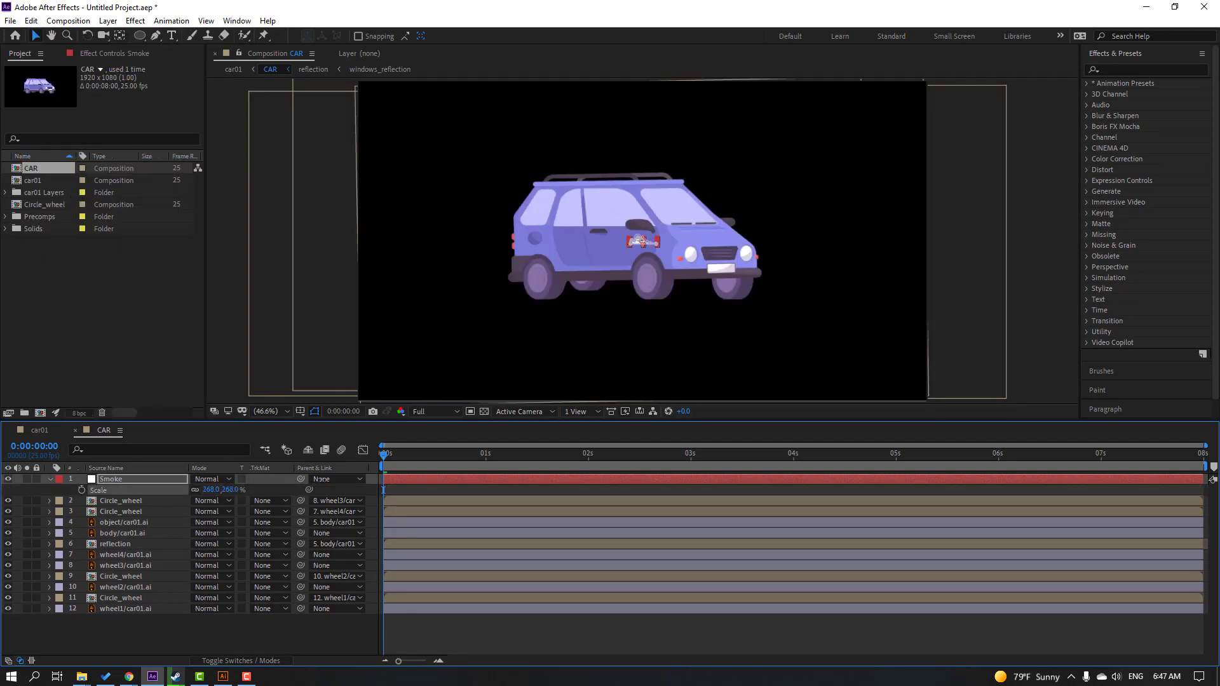
{"action": "scroll", "coordinate": [643, 241], "scroll_direction": "up", "scroll_amount": 3}
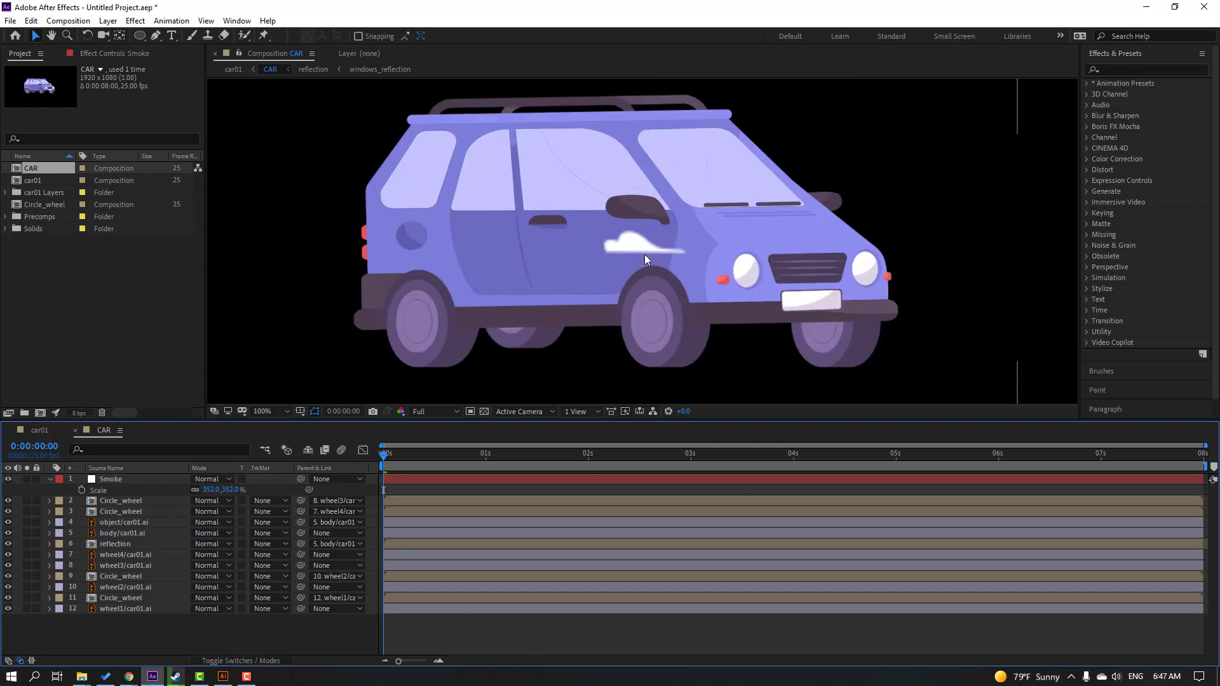
Step: Enable continuous rasterization on the Smoke layer to sharpen the puff's edges
{"action": "left_click", "coordinate": [631, 243]}
{"action": "scroll", "coordinate": [635, 267], "scroll_direction": "up", "scroll_amount": 1}
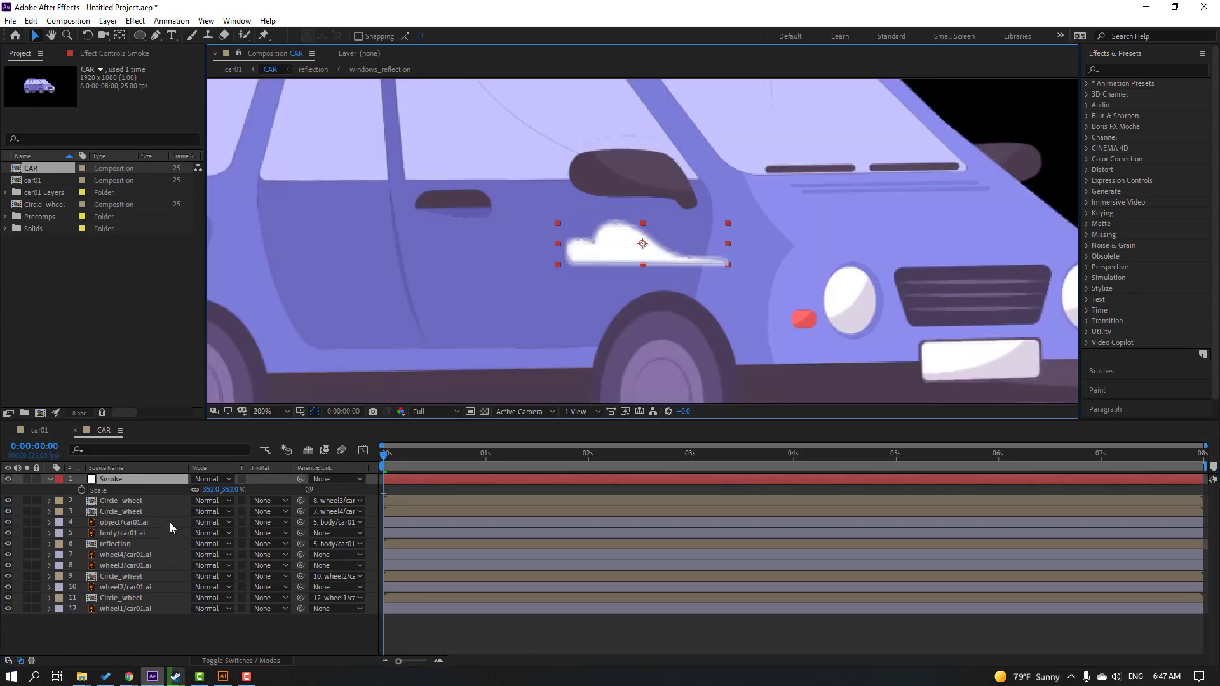
{"action": "left_click", "coordinate": [241, 660]}
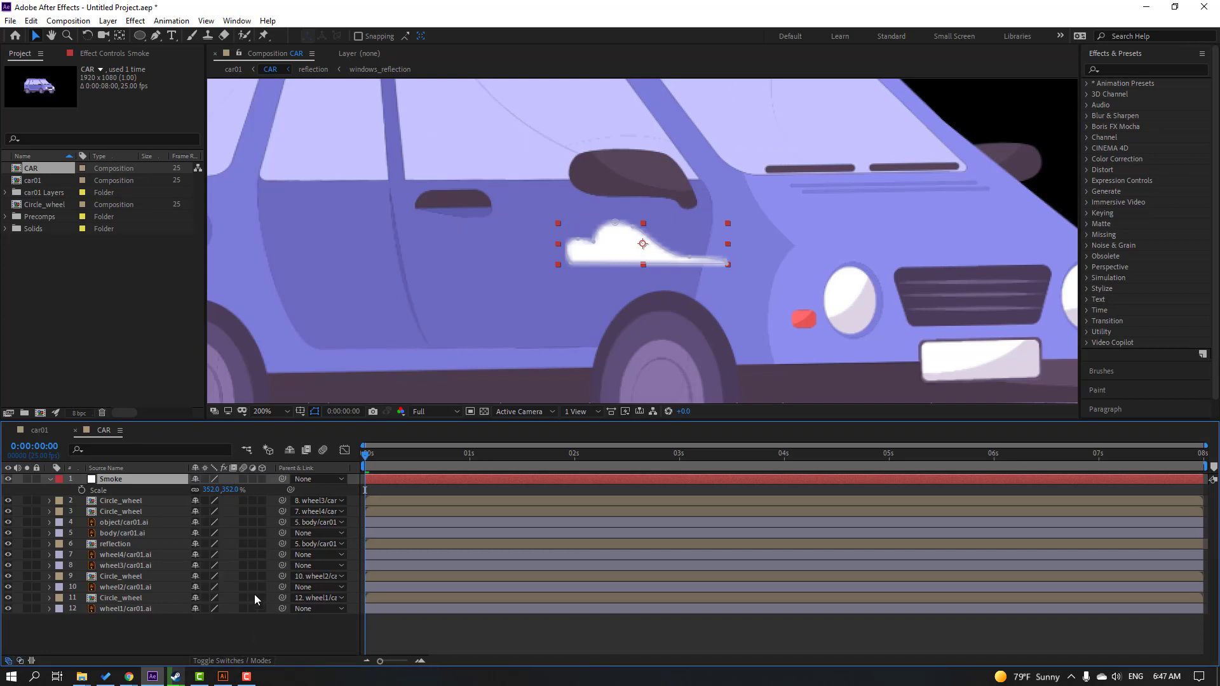
{"action": "left_click", "coordinate": [205, 480]}
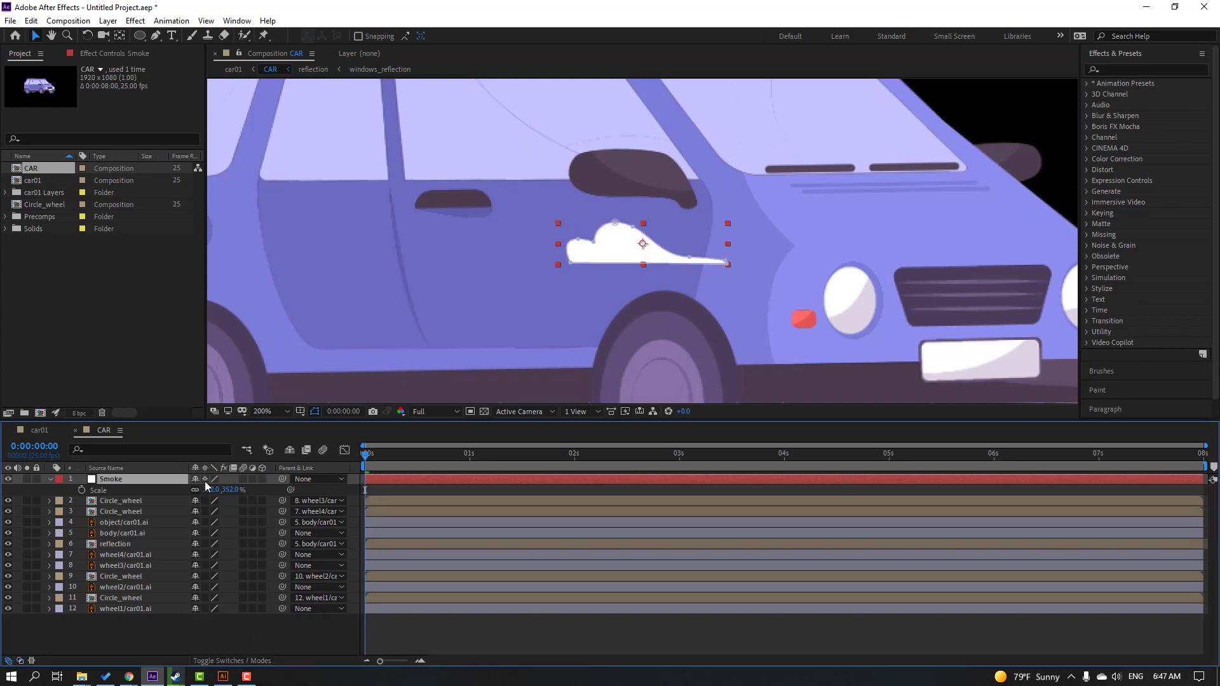
Step: Place the smoke puff at ground level behind the near front wheel, enlarge it slightly and collapse the Smoke layer
{"action": "scroll", "coordinate": [699, 257], "scroll_direction": "down", "scroll_amount": 4}
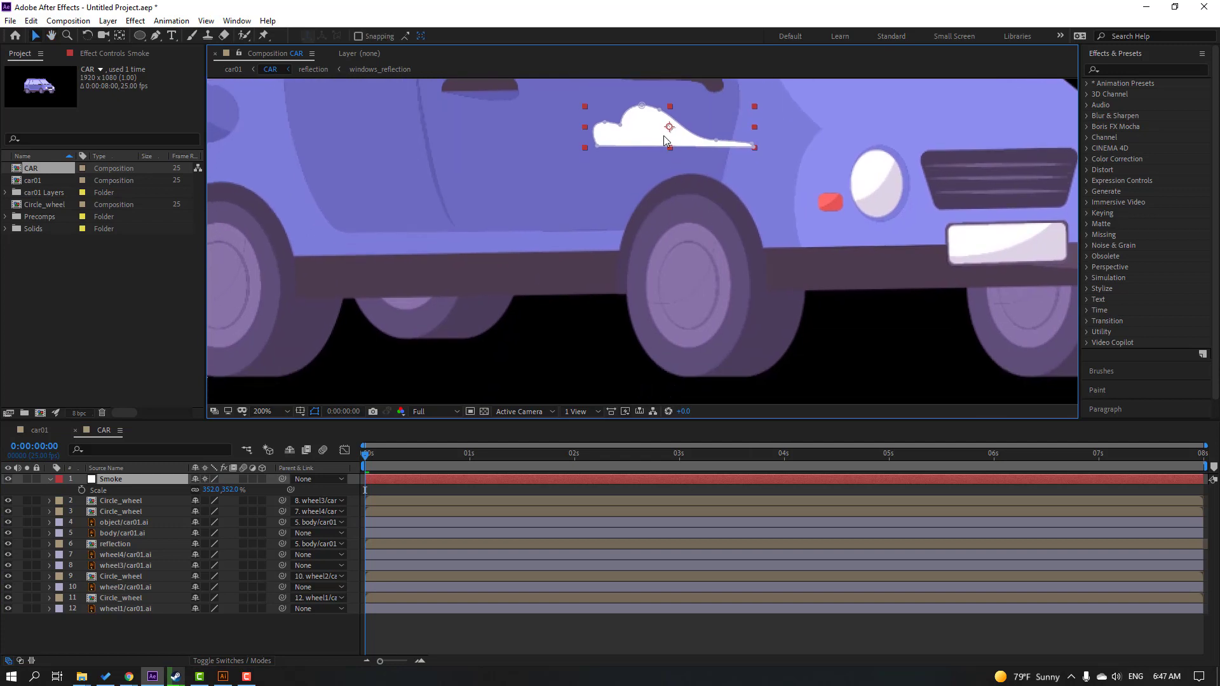
{"action": "left_click_drag", "start_coordinate": [670, 129], "coordinate": [622, 359]}
{"action": "left_click_drag", "start_coordinate": [485, 343], "coordinate": [552, 307]}
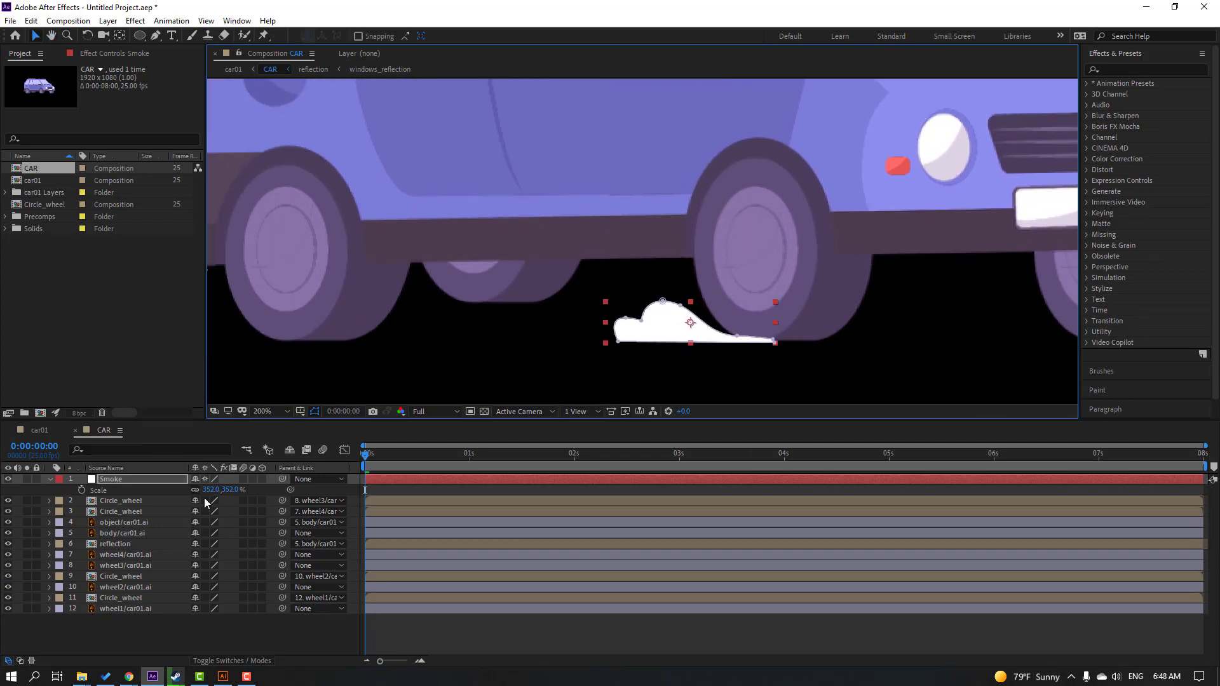
{"action": "left_click_drag", "start_coordinate": [212, 491], "coordinate": [226, 490]}
{"action": "left_click", "coordinate": [49, 480]}
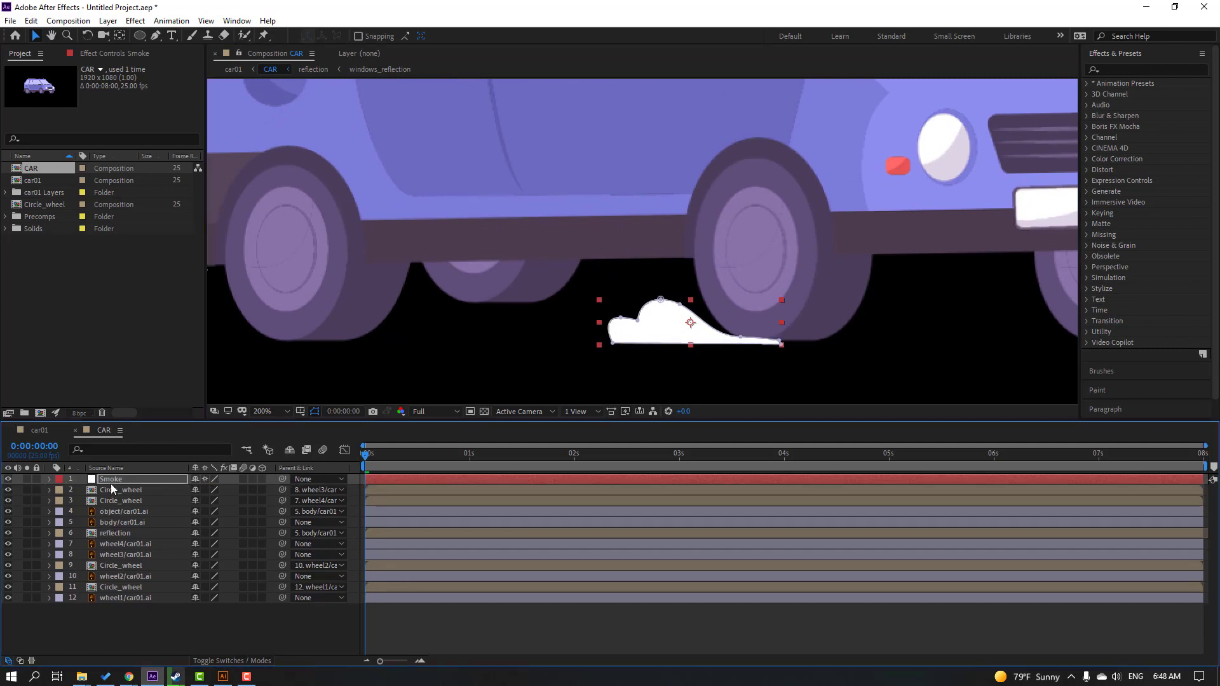
Step: Pre-compose the Smoke layer into a composition named Smoke, moving all attributes into it
{"action": "right_click", "coordinate": [115, 483]}
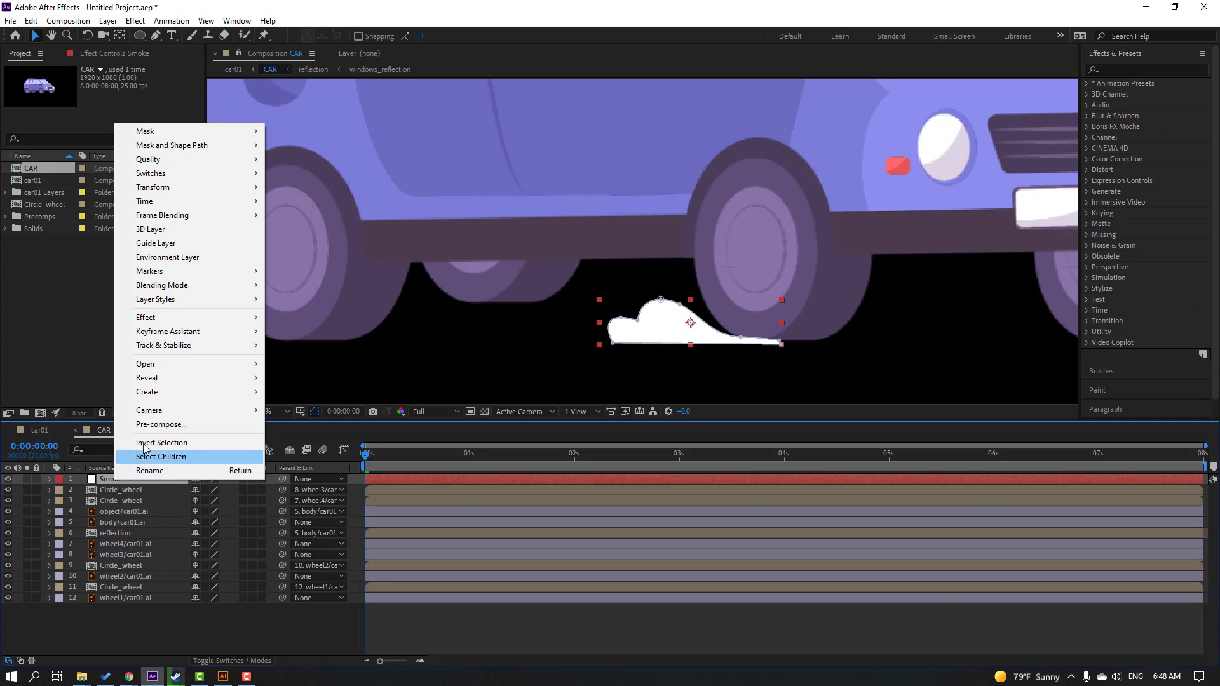
{"action": "left_click", "coordinate": [159, 424]}
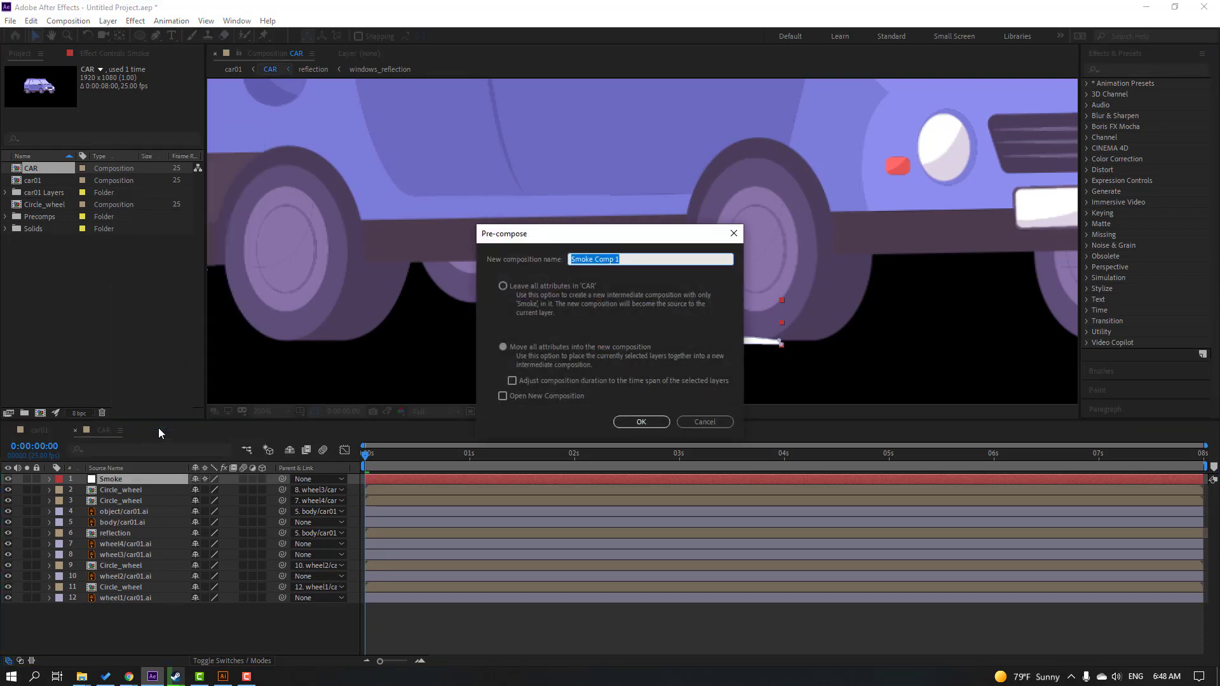
{"action": "type", "text": "Smoke"}
{"action": "left_click", "coordinate": [506, 353]}
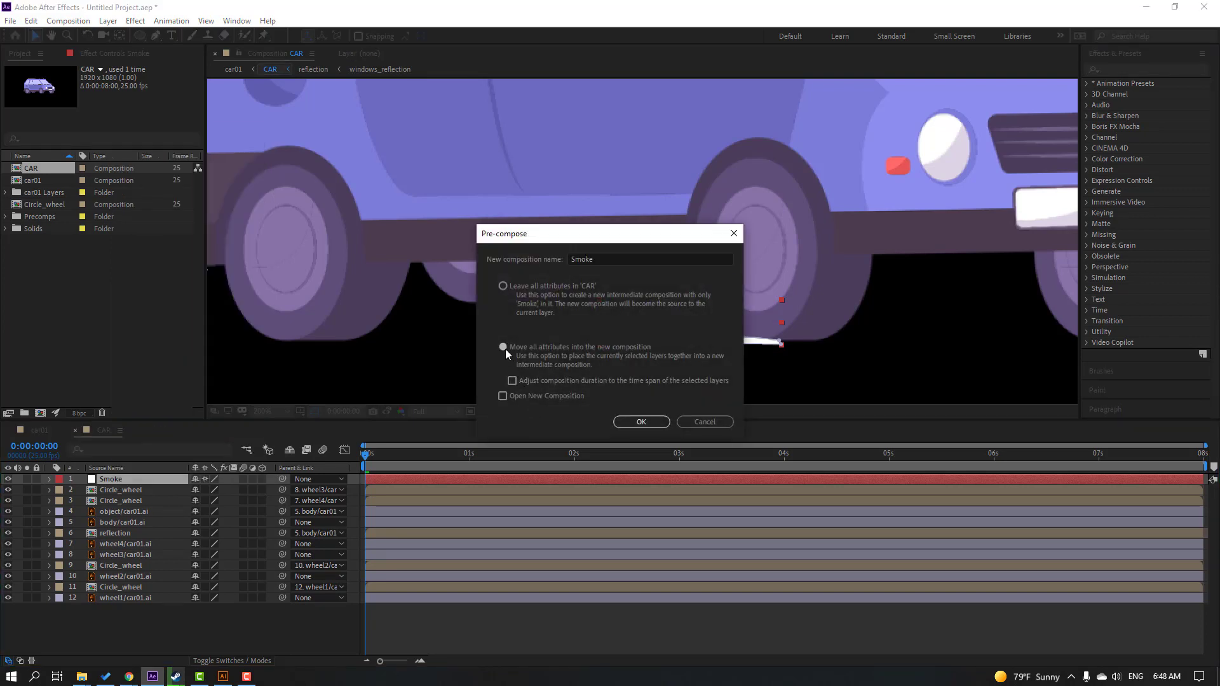
{"action": "left_click", "coordinate": [641, 422]}
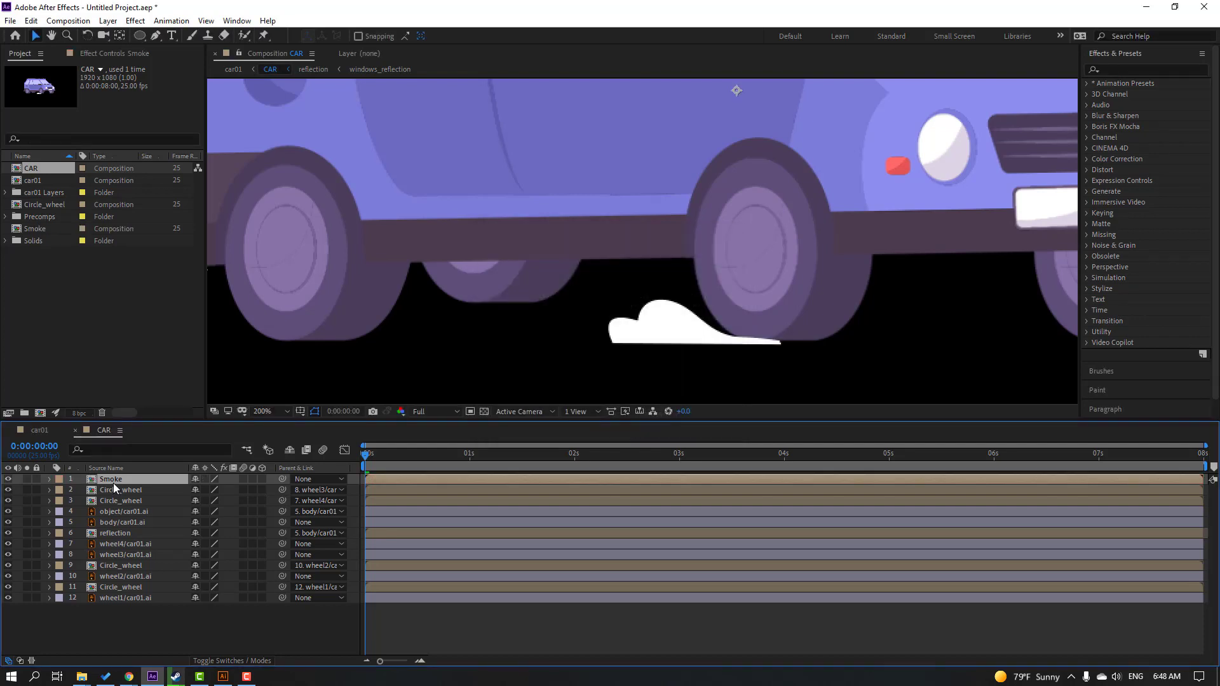
Step: Duplicate the Smoke layer, draw an elliptical mask around the puff's rounded part on the upper copy and check it in isolation
{"action": "key", "text": "ctrl+d"}
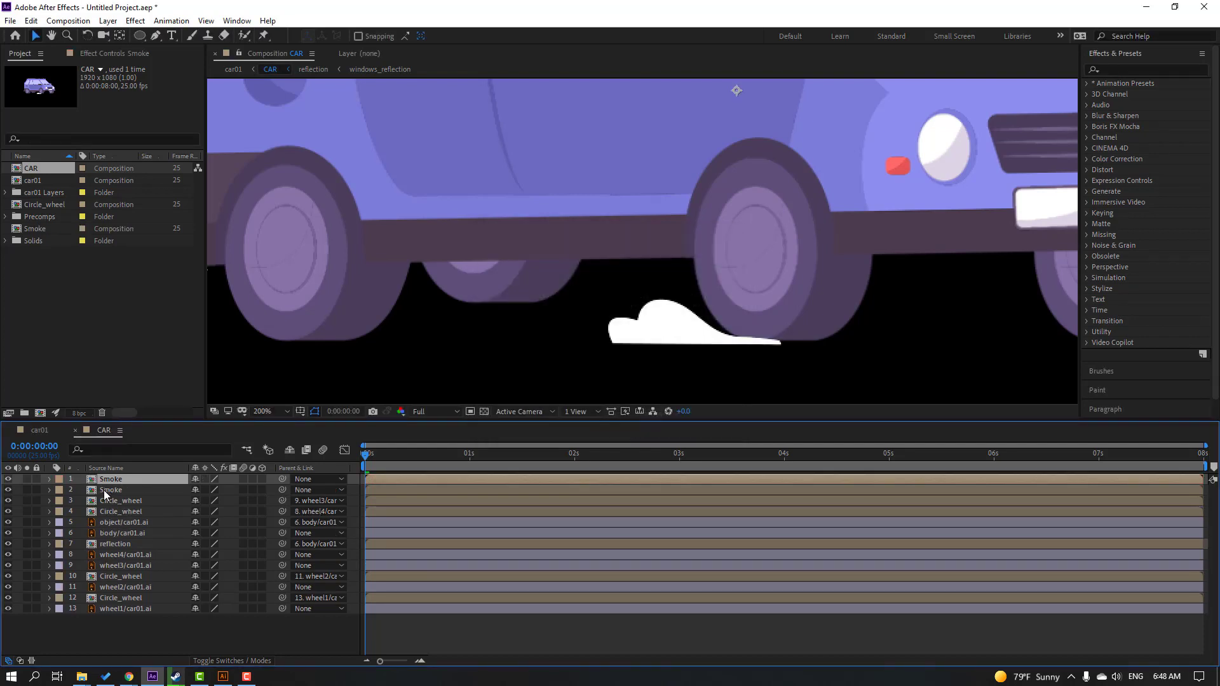
{"action": "left_click", "coordinate": [140, 38]}
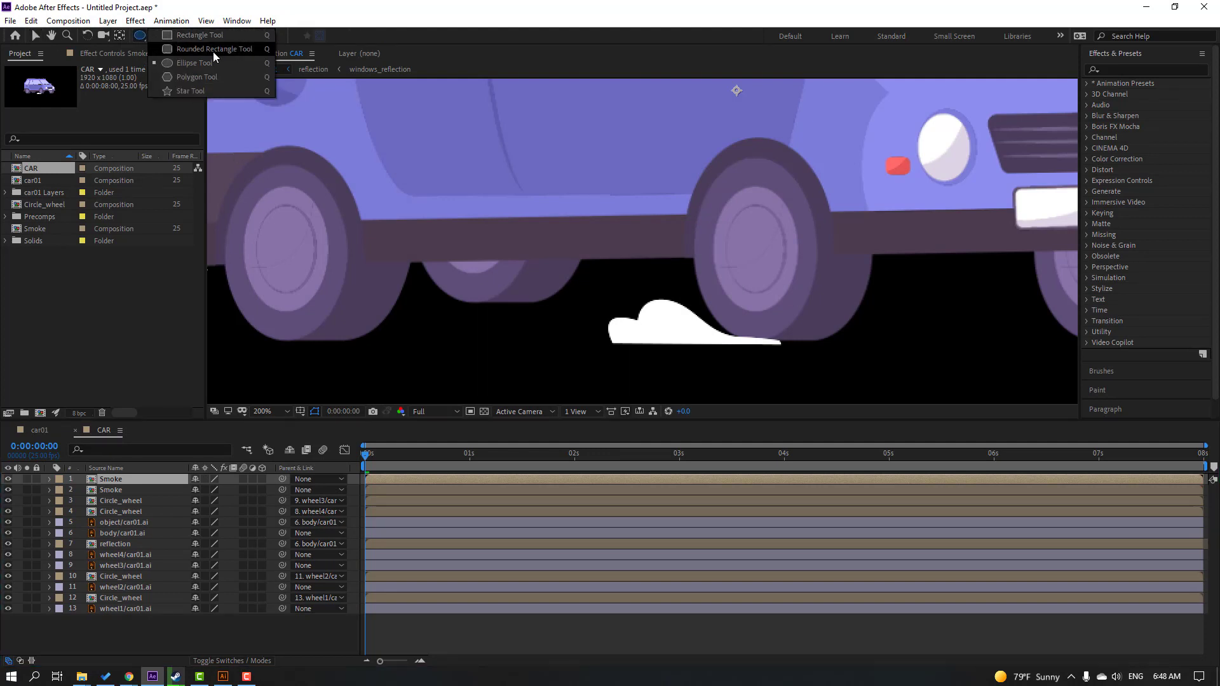
{"action": "left_click", "coordinate": [185, 64]}
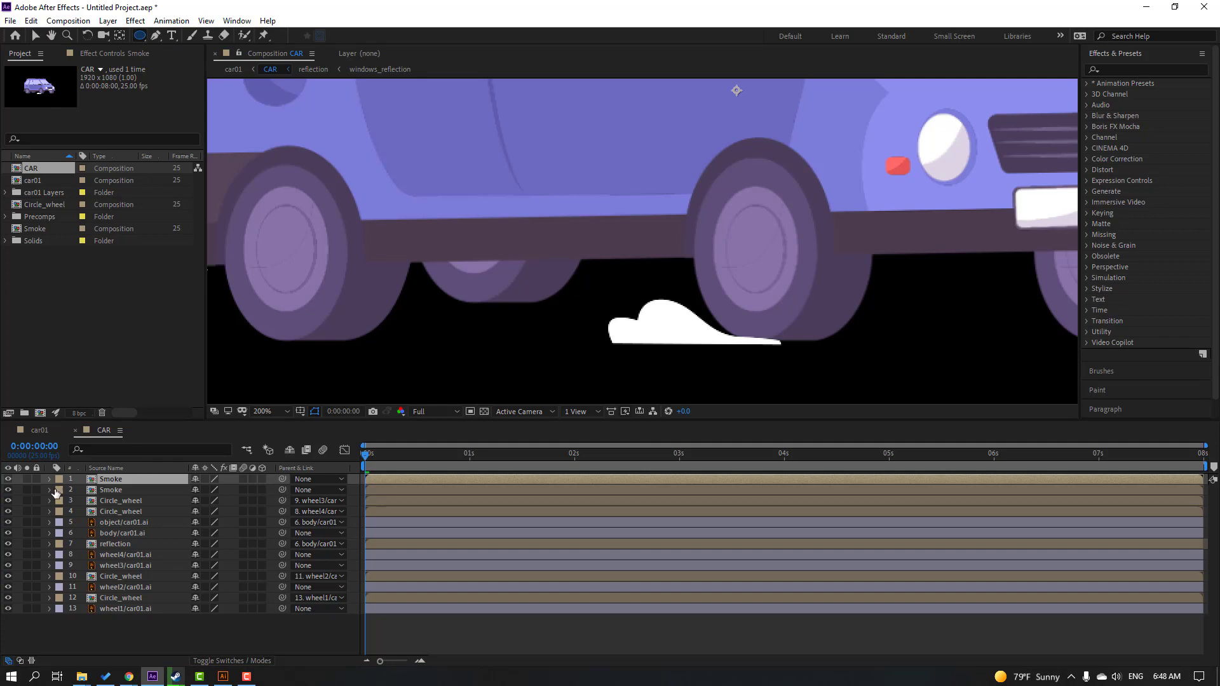
{"action": "left_click_drag", "start_coordinate": [599, 292], "coordinate": [727, 366]}
{"action": "left_click", "coordinate": [33, 38]}
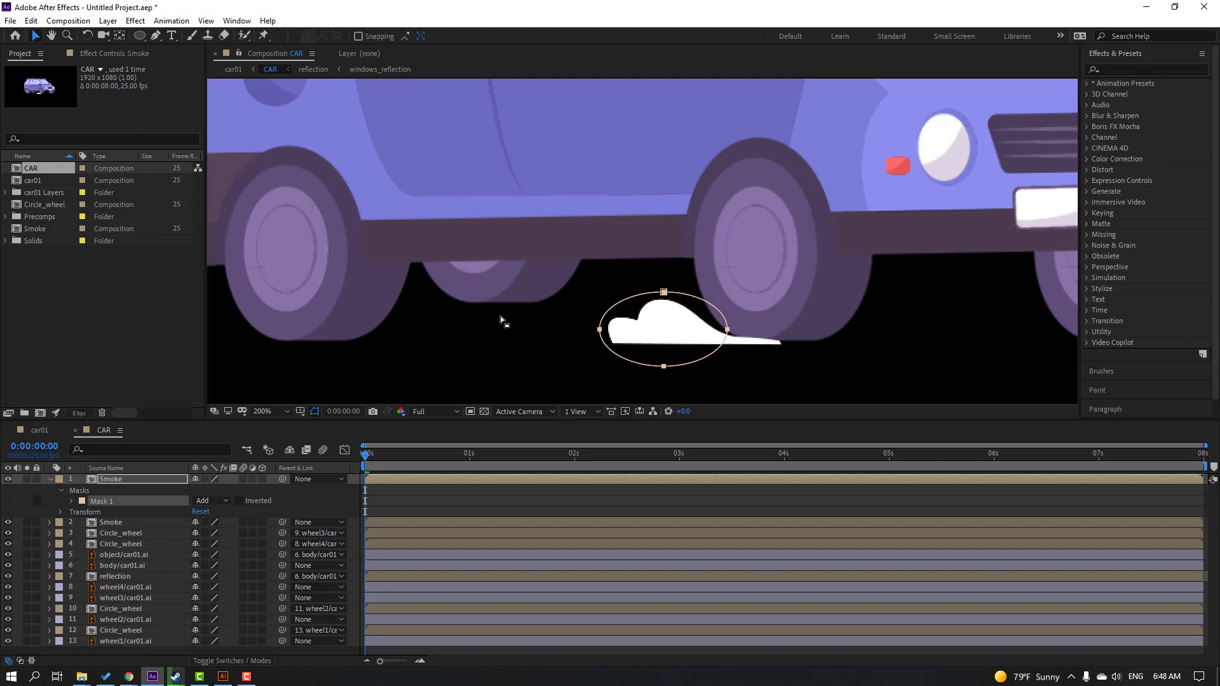
{"action": "left_click", "coordinate": [28, 478]}
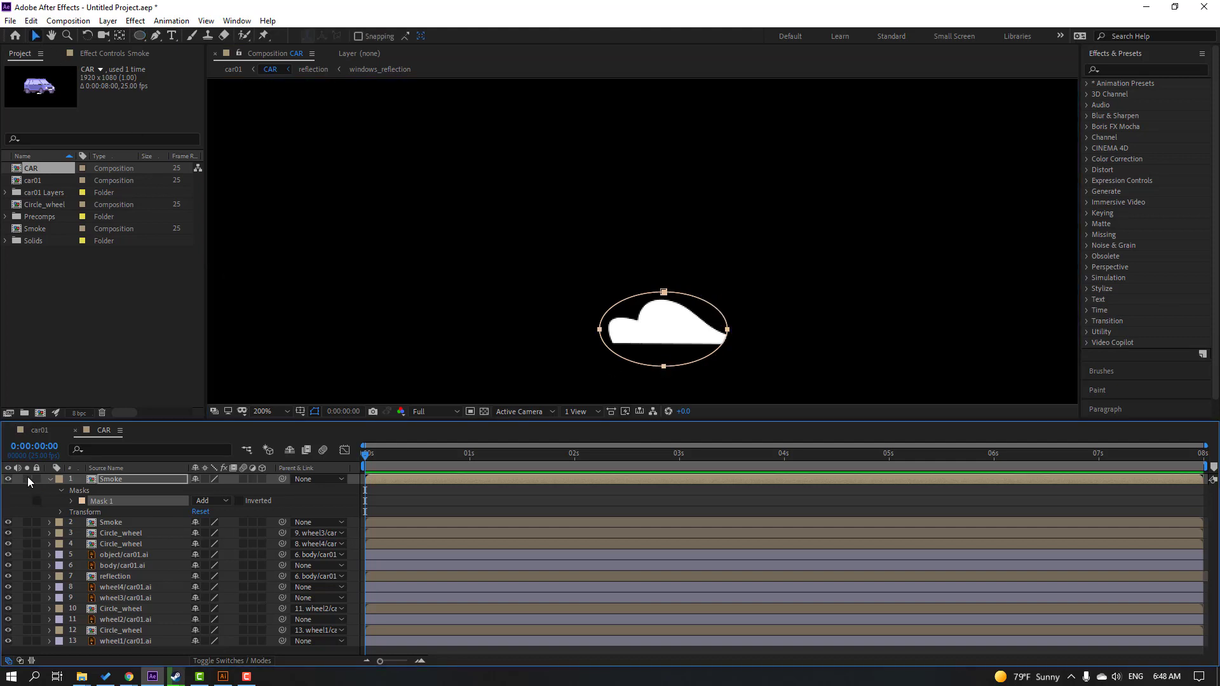
{"action": "left_click", "coordinate": [28, 478]}
Step: Rename the masked Smoke copy Smoke_MASK and collapse its properties
{"action": "left_click", "coordinate": [113, 479]}
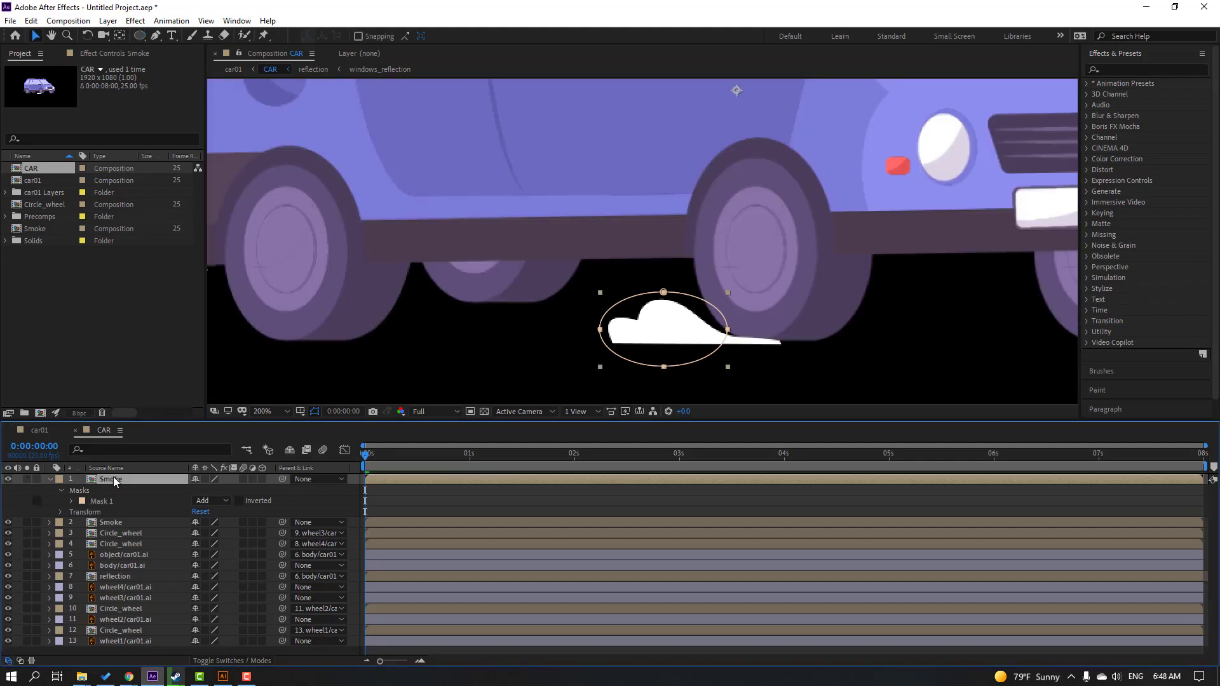
{"action": "key", "text": "Return"}
{"action": "type", "text": "Smoke_"}
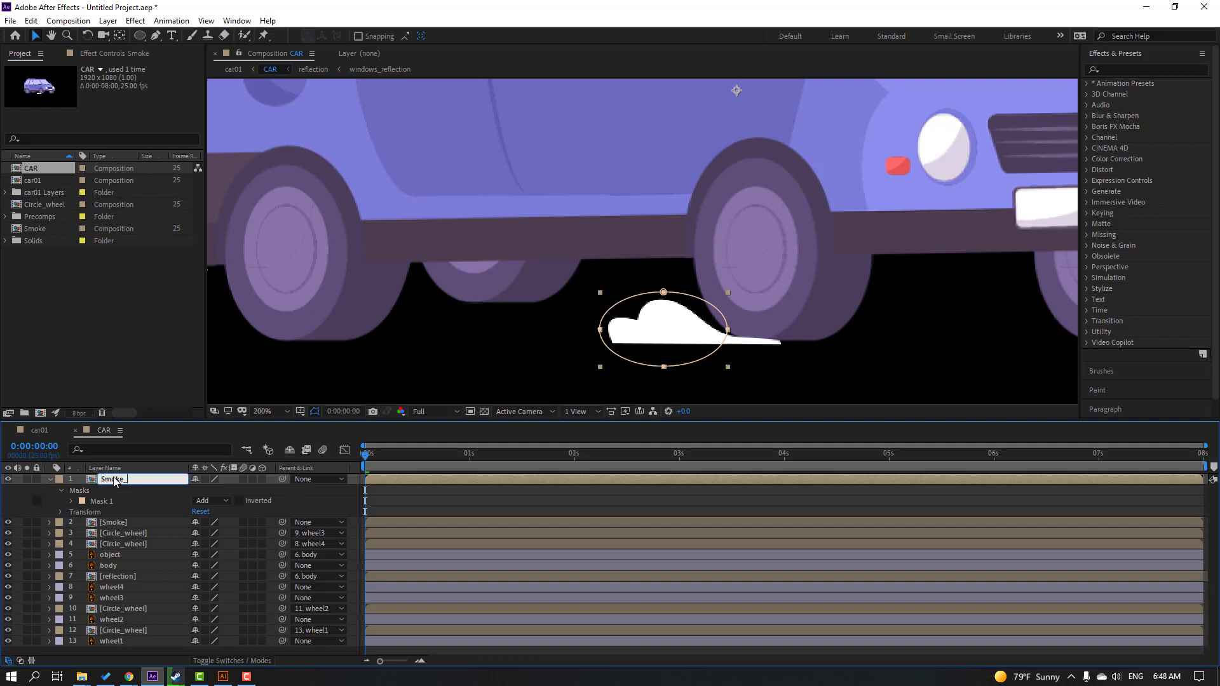
{"action": "type", "text": "MASK"}
{"action": "key", "text": "Return"}
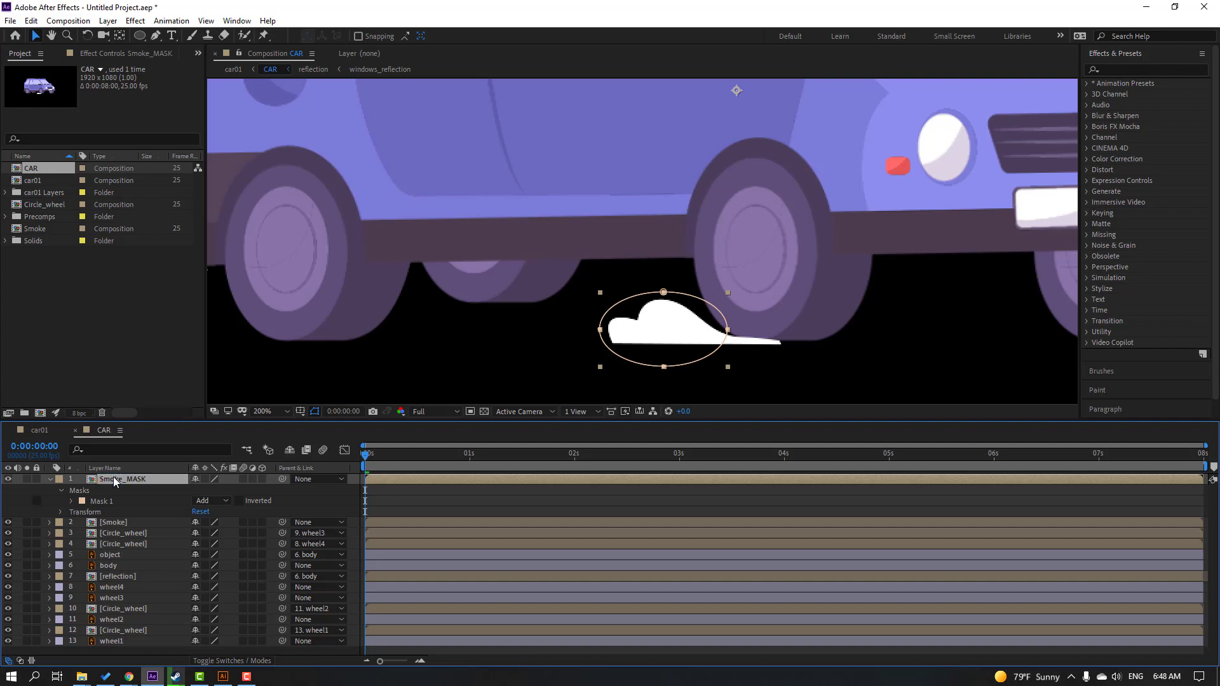
{"action": "left_click", "coordinate": [49, 480]}
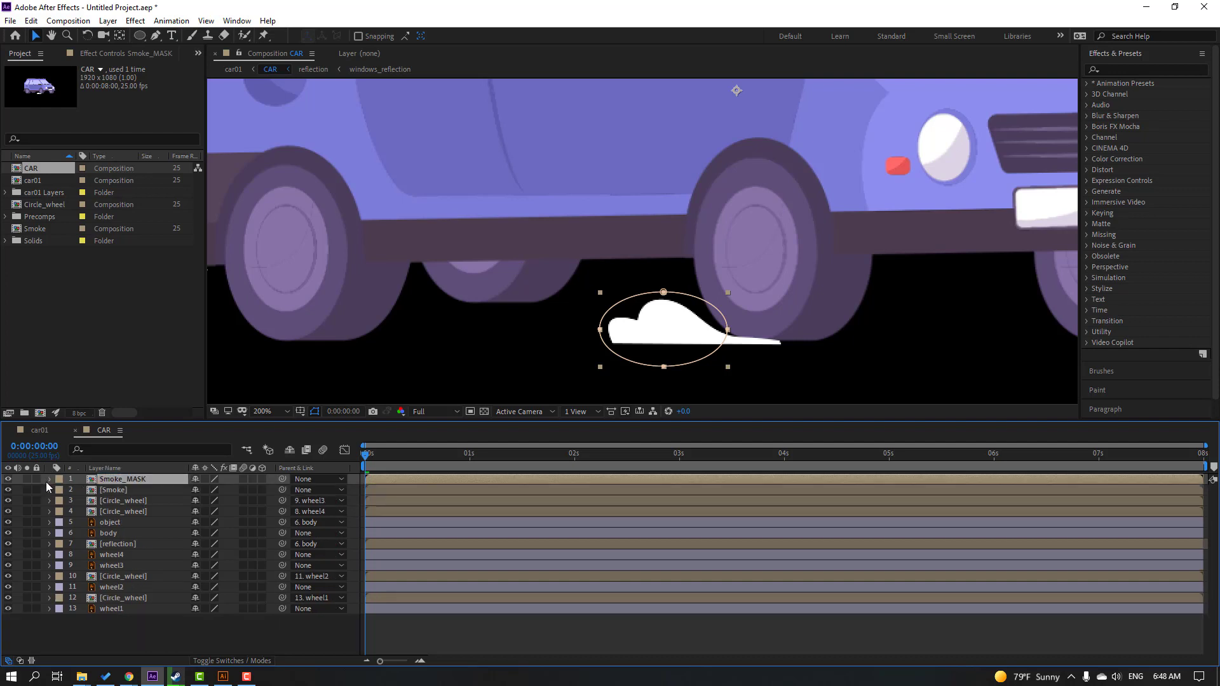
Step: Apply the Wave Warp effect to the Smoke_MASK layer and pin the warp to All Edges
{"action": "left_click", "coordinate": [1130, 70]}
{"action": "type", "text": "wave"}
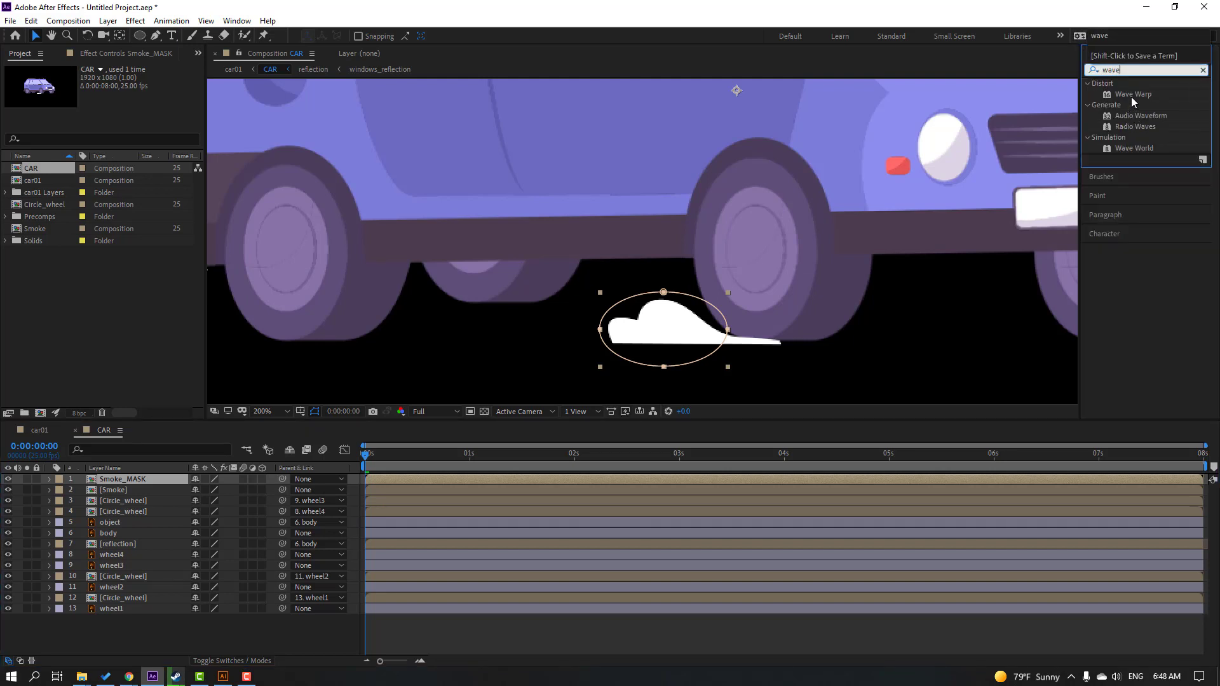
{"action": "left_click_drag", "start_coordinate": [1130, 96], "coordinate": [134, 478]}
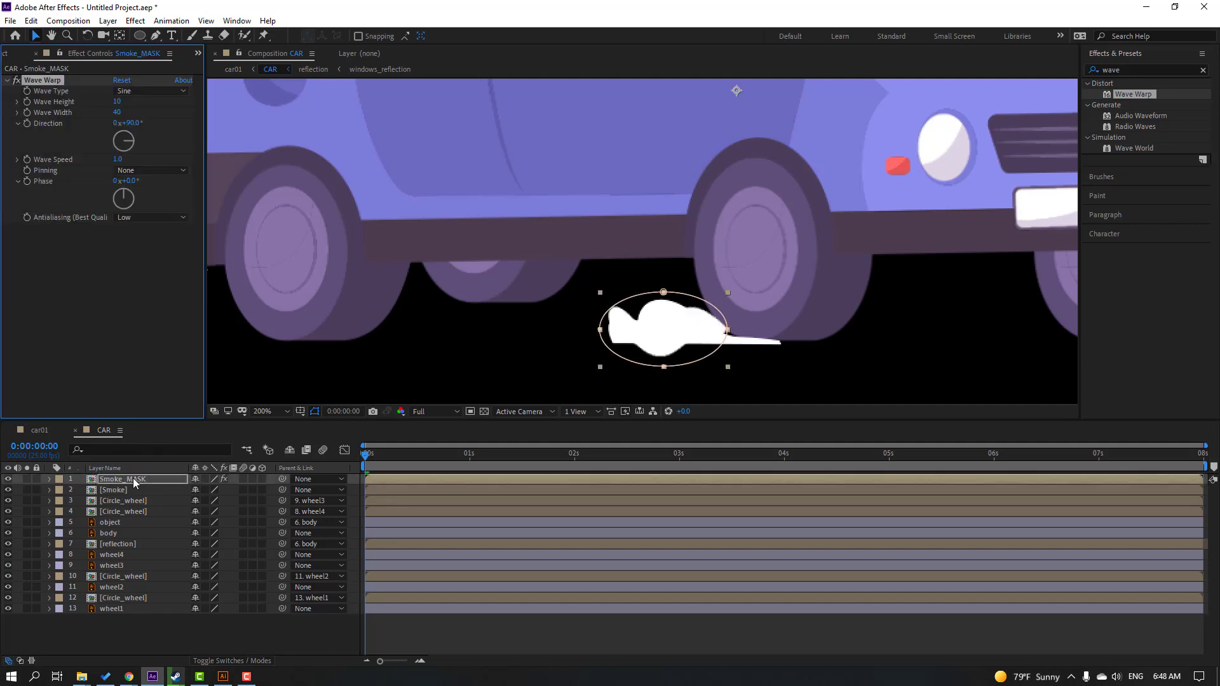
{"action": "left_click", "coordinate": [130, 172]}
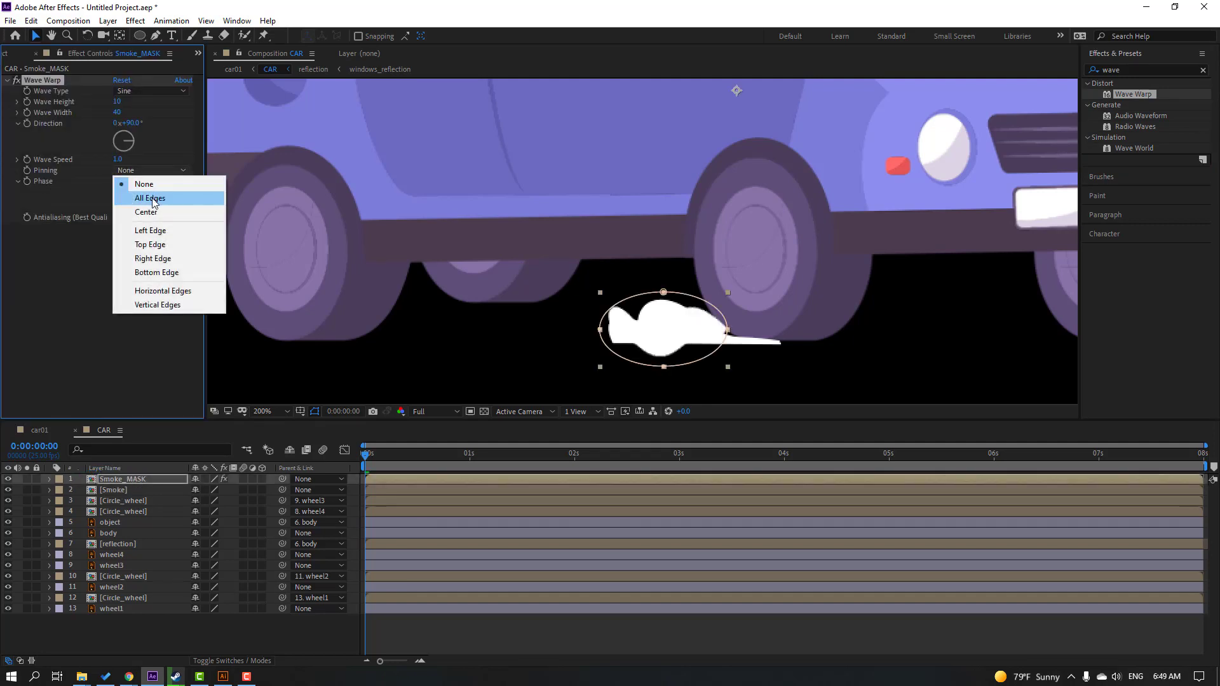
{"action": "left_click", "coordinate": [150, 199]}
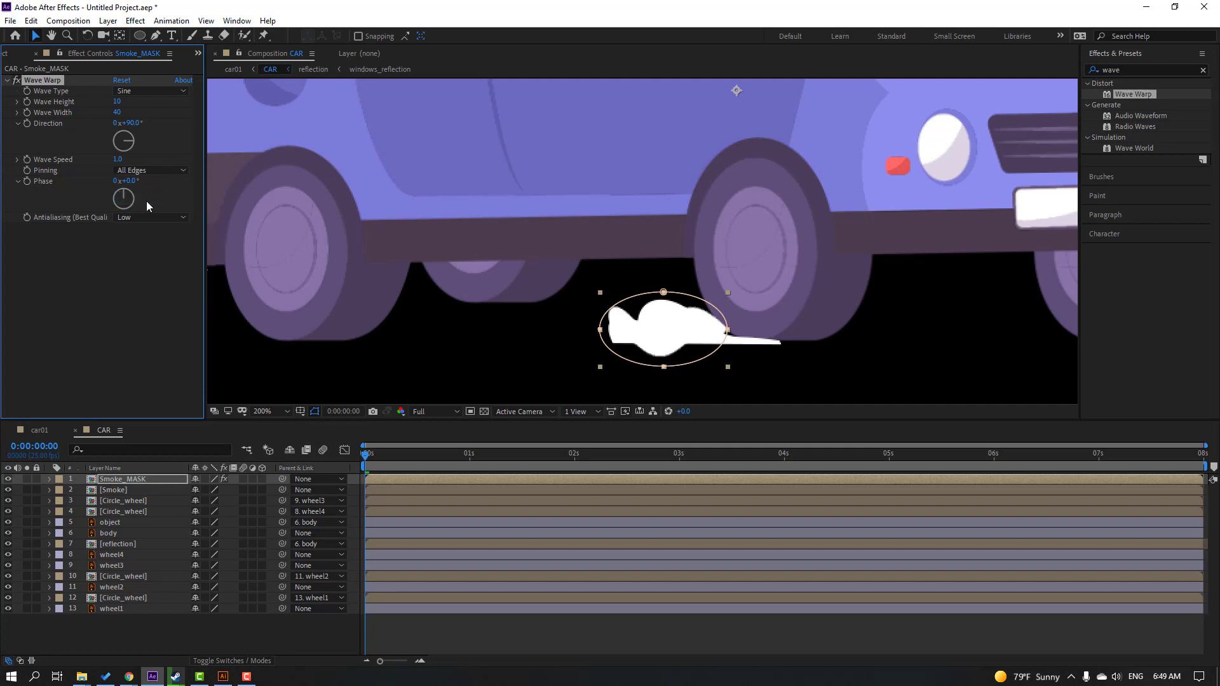
Step: Set the Wave Warp's Wave Height to 2 and Wave Width to 20, and preview the puff's motion
{"action": "left_click", "coordinate": [118, 101]}
{"action": "key", "text": "Return"}
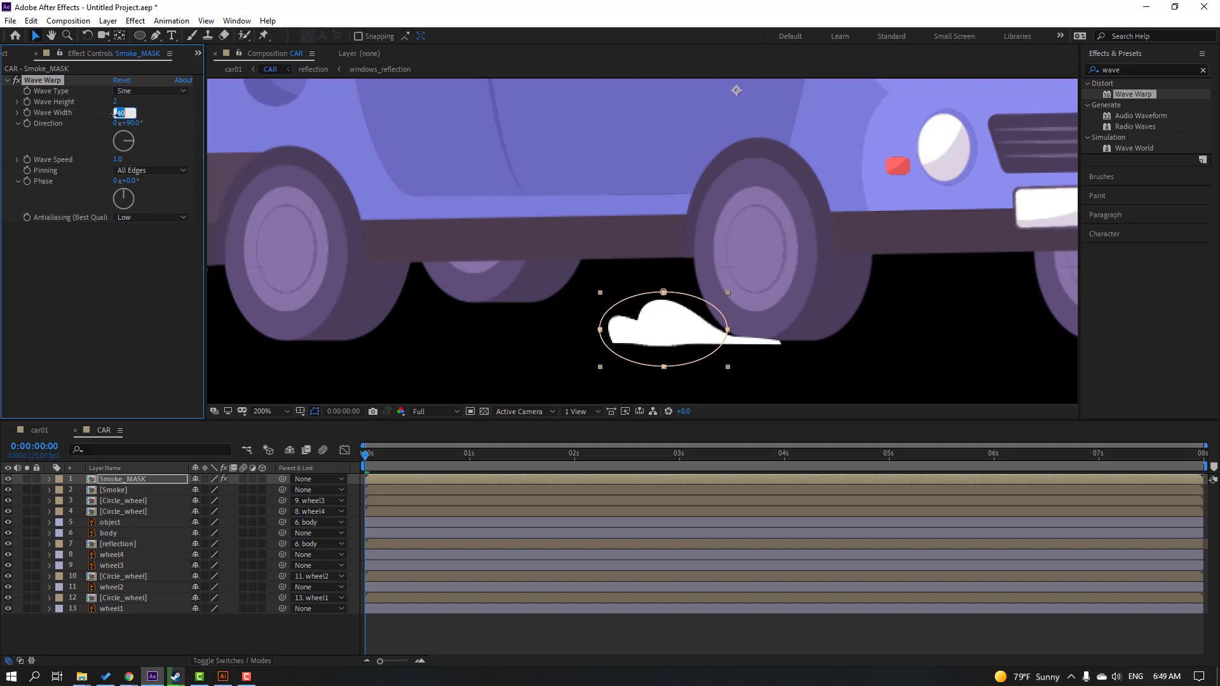
{"action": "key", "text": "space"}
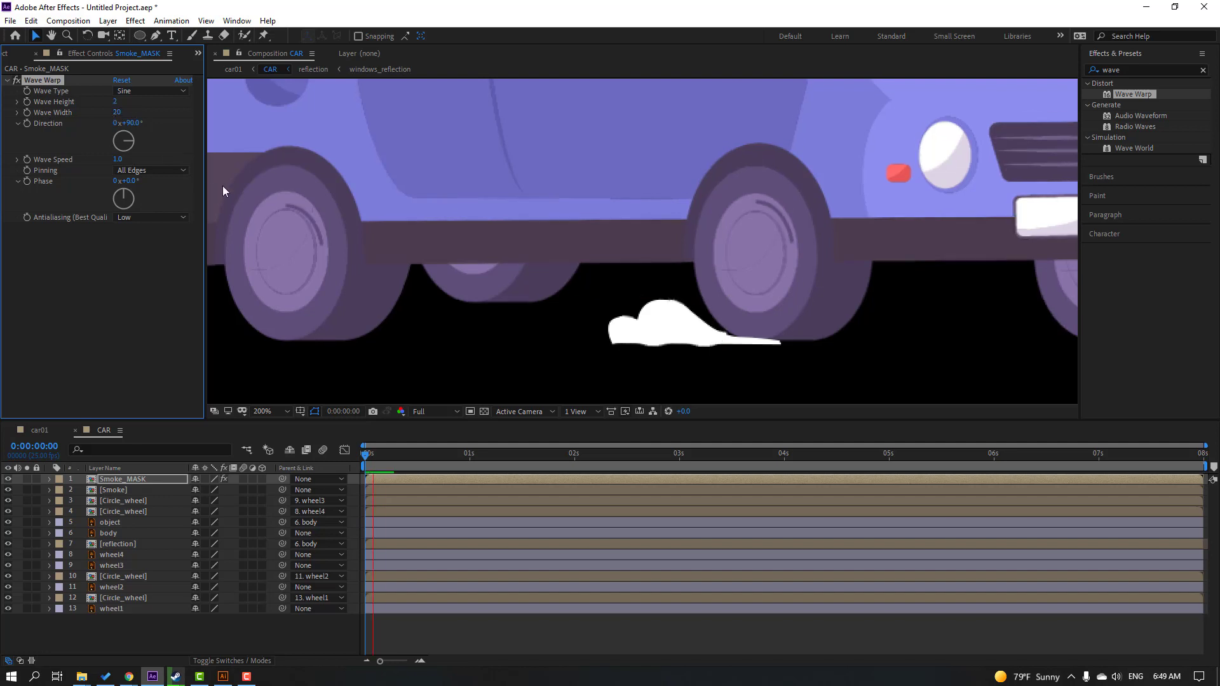
{"action": "left_click", "coordinate": [411, 452]}
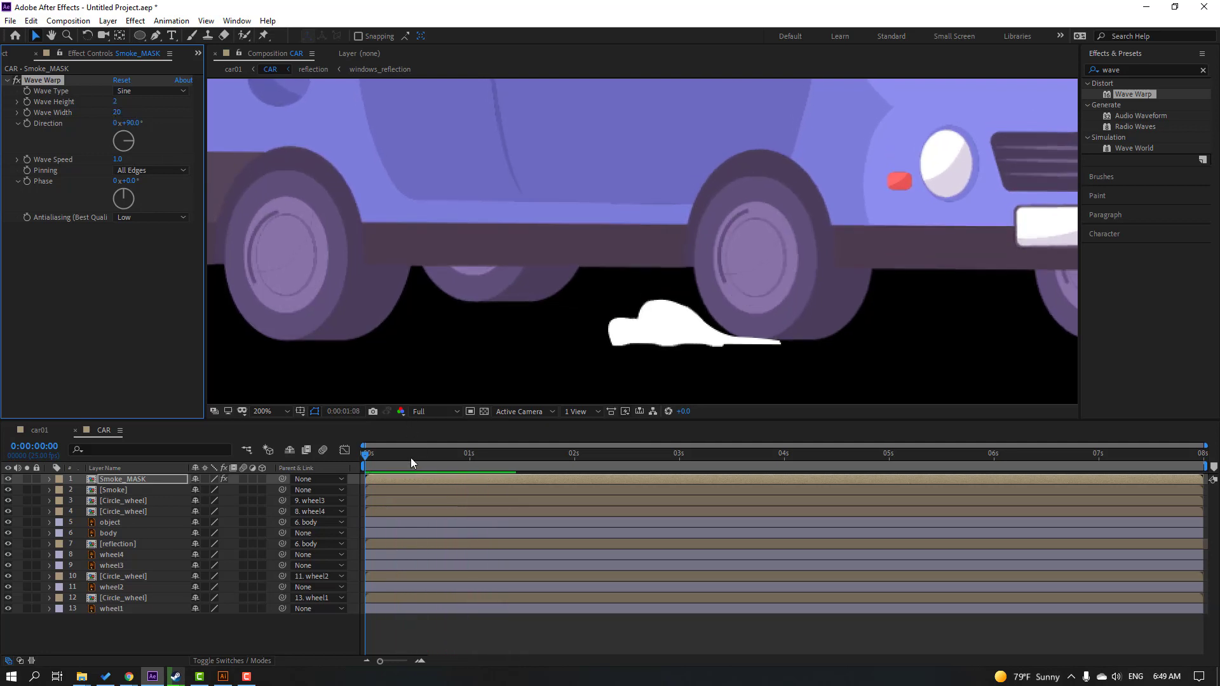
Step: Set the Wave Warp's Wave Speed to 4 and play the animation to check it
{"action": "left_click", "coordinate": [117, 159]}
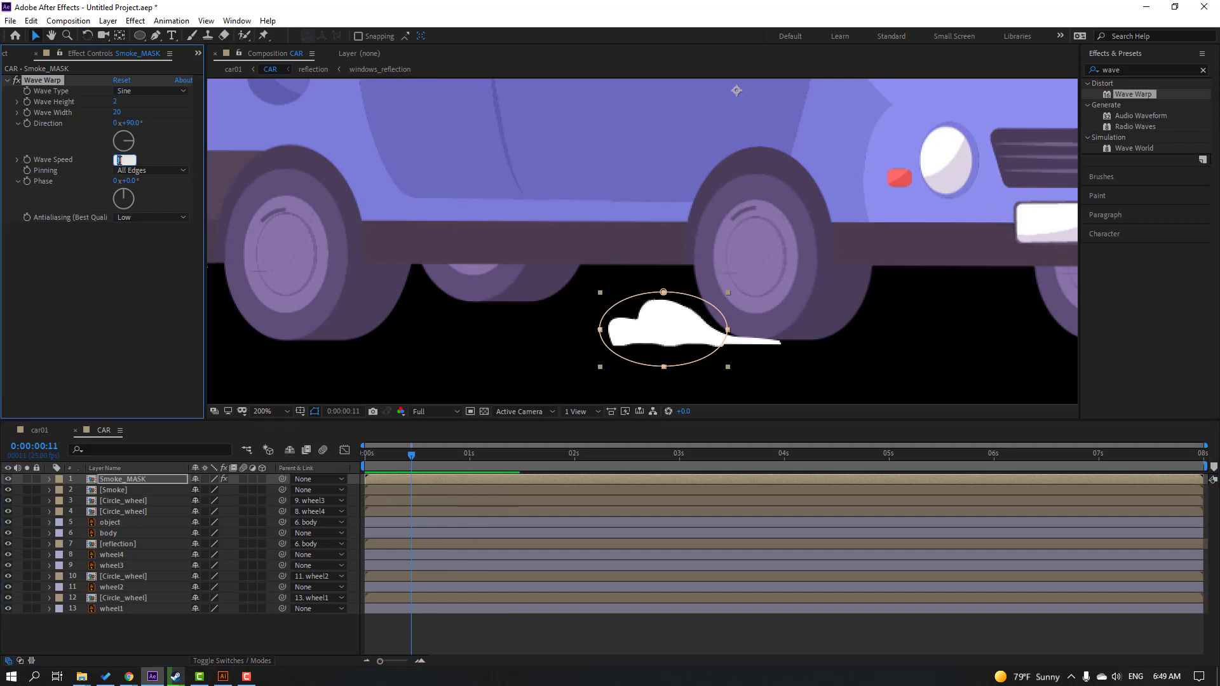
{"action": "type", "text": "4"}
{"action": "key", "text": "Return"}
{"action": "key", "text": "space"}
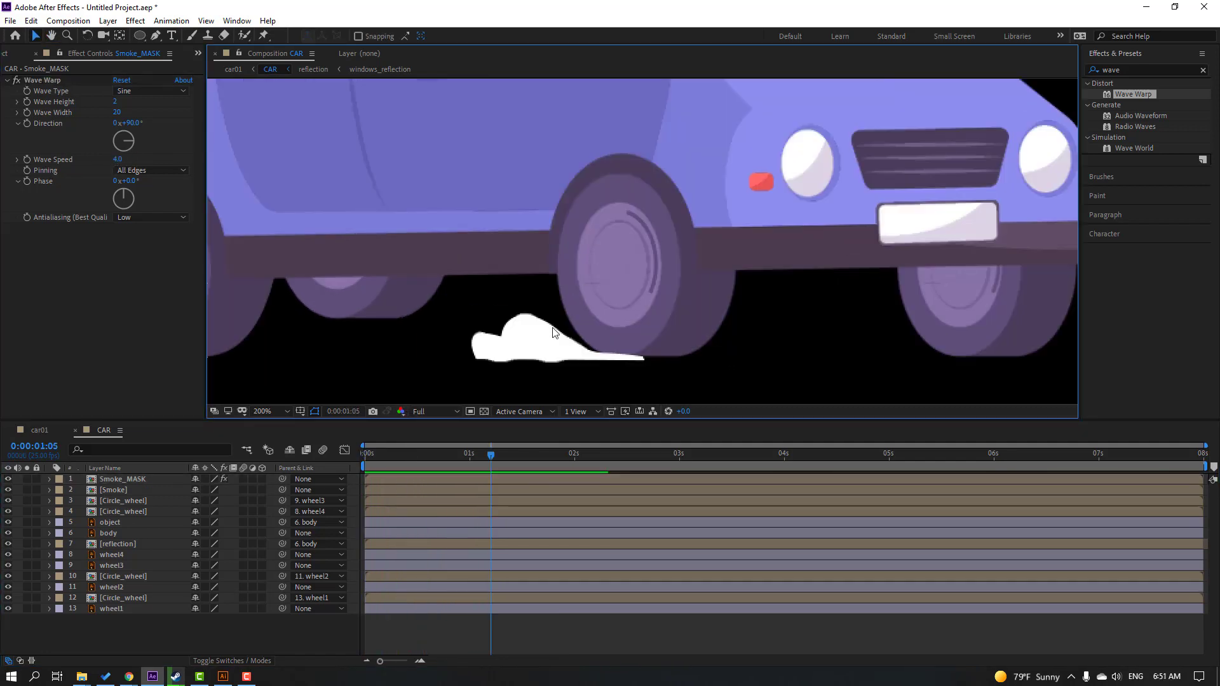
{"action": "key", "text": "space"}
Step: Reshape the Smoke_MASK ellipse with the Pen tool, pulling its lower edge up and its wheel-side end tighter around the puff
{"action": "left_click", "coordinate": [126, 482]}
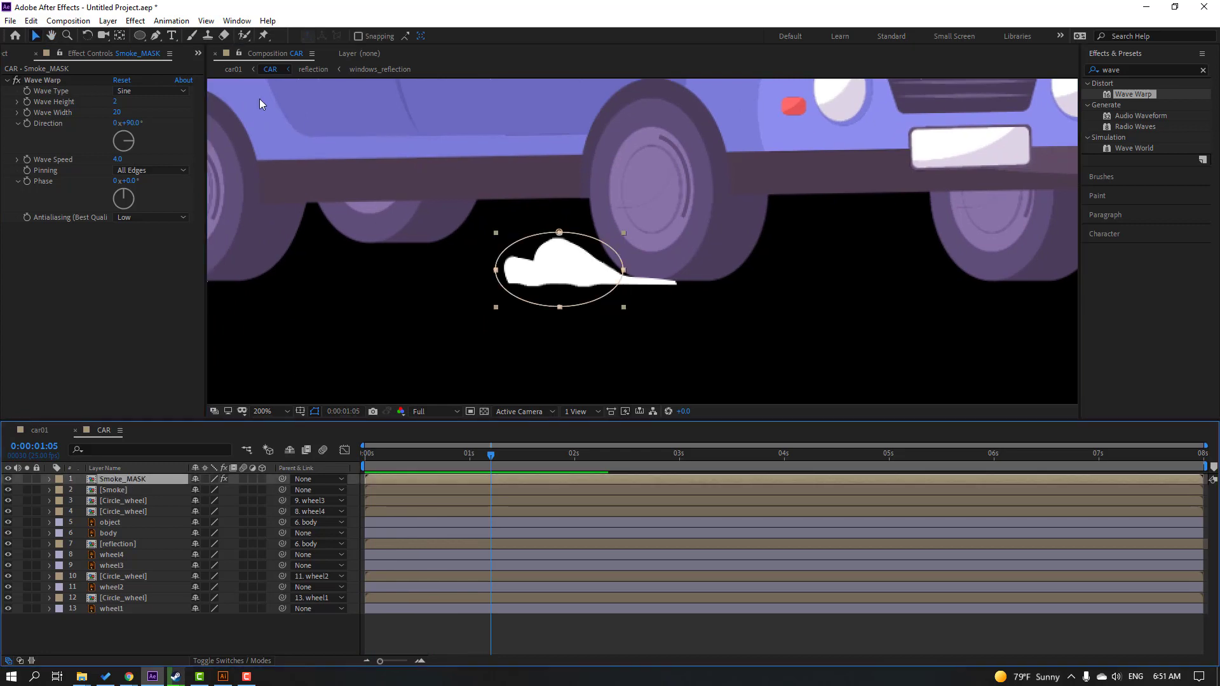
{"action": "left_click", "coordinate": [156, 35]}
{"action": "key", "text": "period"}
{"action": "key", "text": "period"}
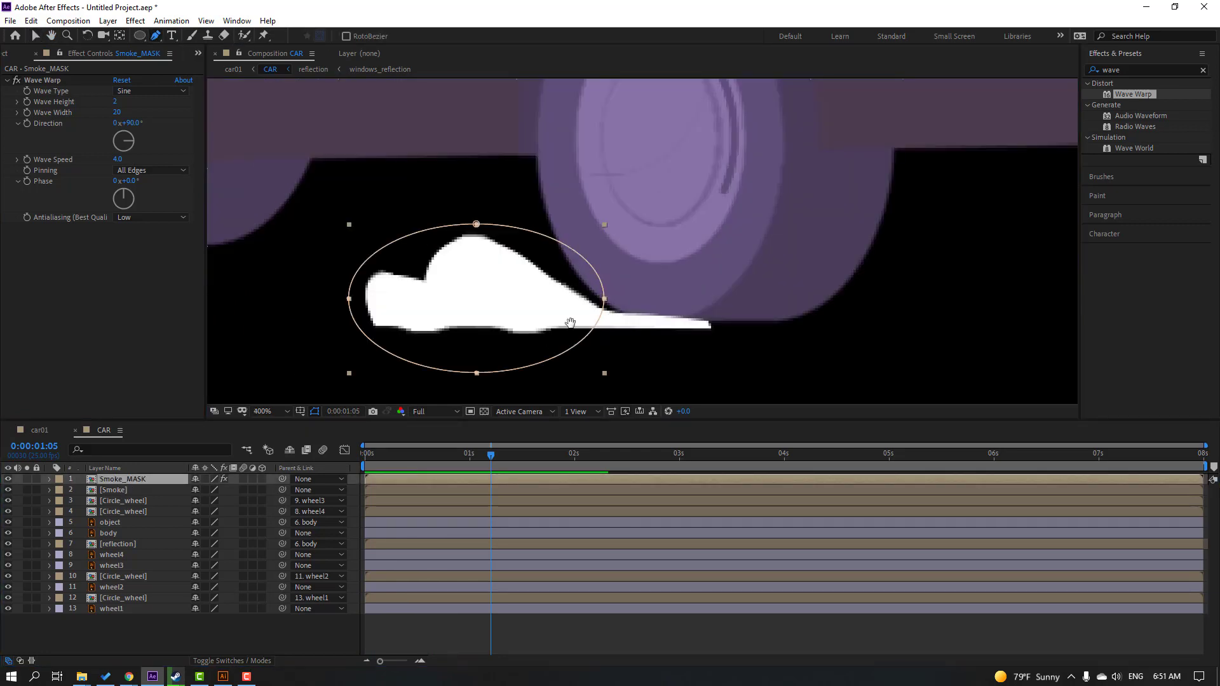
{"action": "left_click_drag", "start_coordinate": [616, 300], "coordinate": [734, 192]}
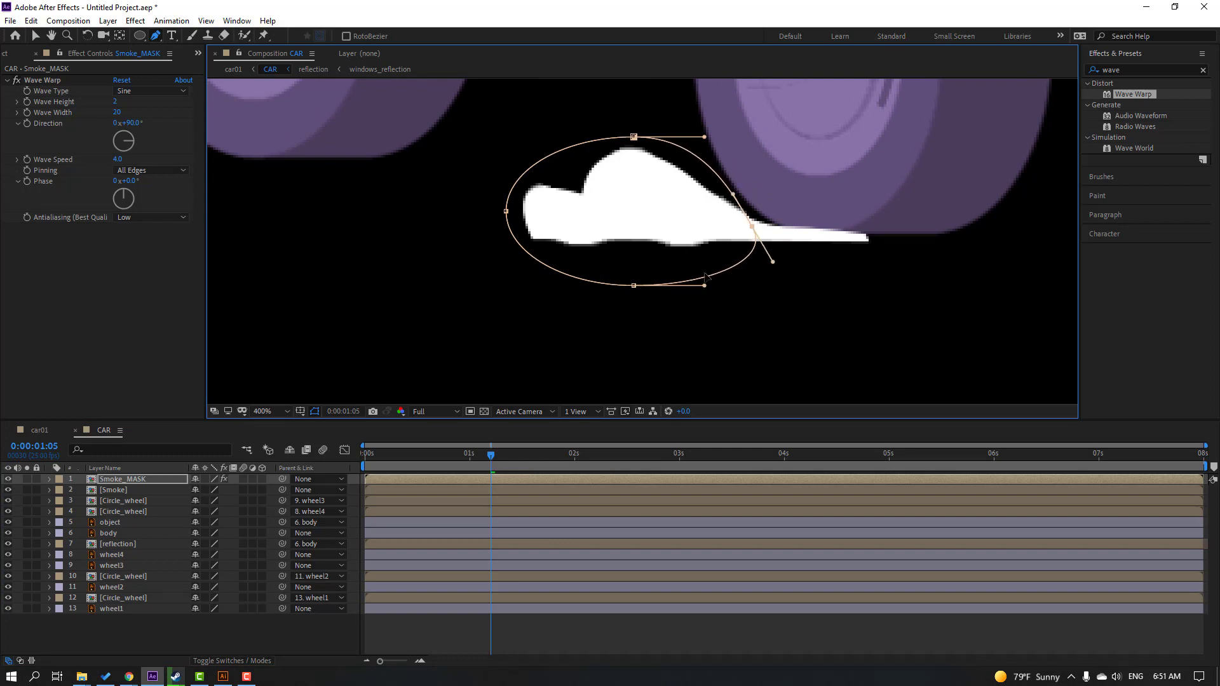
{"action": "left_click_drag", "start_coordinate": [704, 286], "coordinate": [704, 270]}
{"action": "left_click_drag", "start_coordinate": [634, 287], "coordinate": [637, 261]}
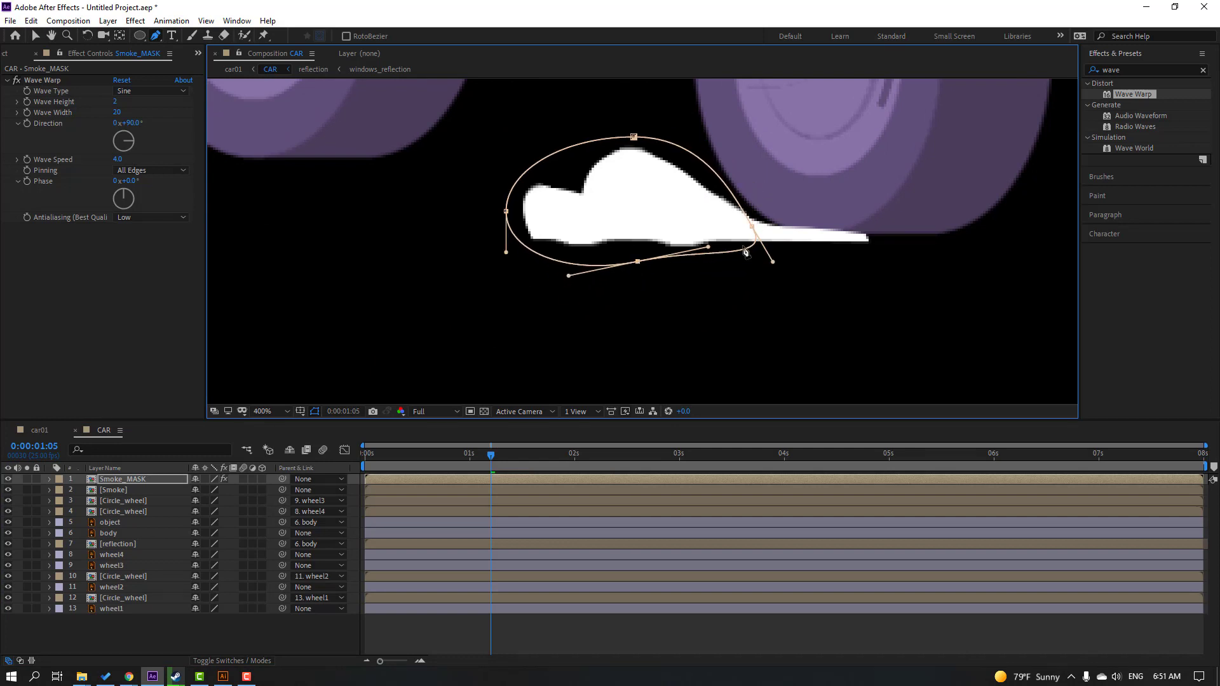
{"action": "left_click", "coordinate": [753, 226]}
{"action": "left_click_drag", "start_coordinate": [740, 203], "coordinate": [755, 223]}
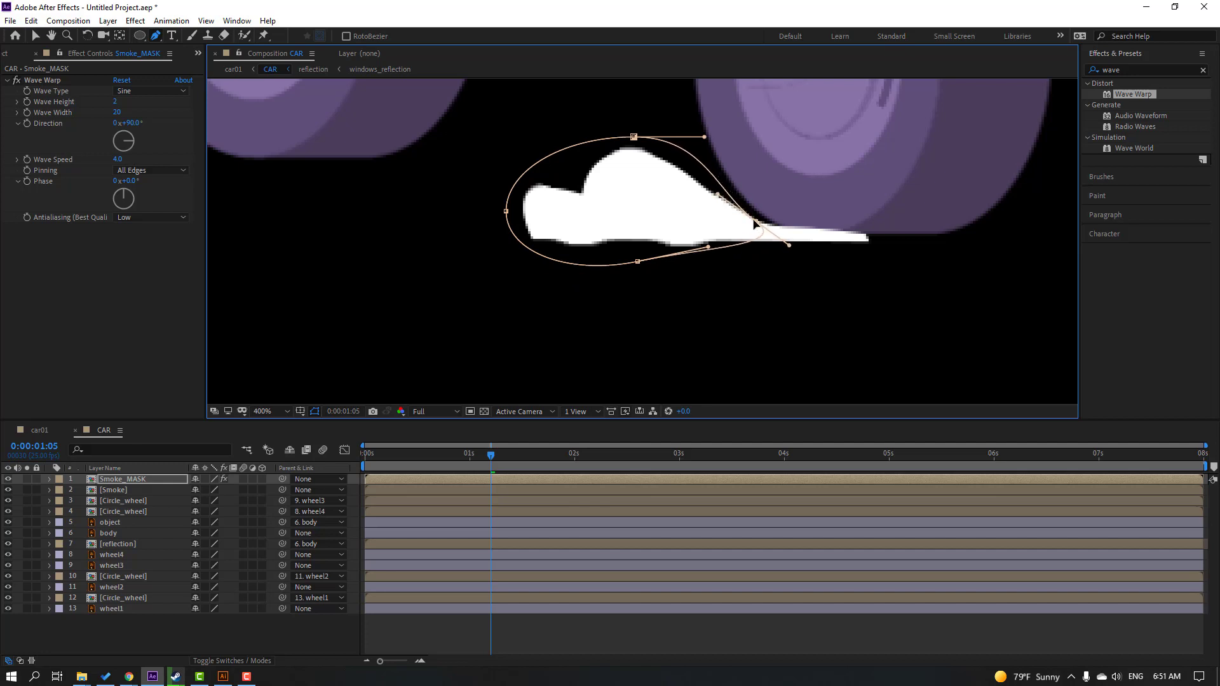
Step: Raise the mask's lower point closer to the puff's base and preview the result with all layers deselected
{"action": "mouse_move", "coordinate": [446, 452]}
{"action": "left_mouse_down"}
{"action": "mouse_move", "coordinate": [402, 453]}
{"action": "mouse_move", "coordinate": [458, 446]}
{"action": "left_mouse_up"}
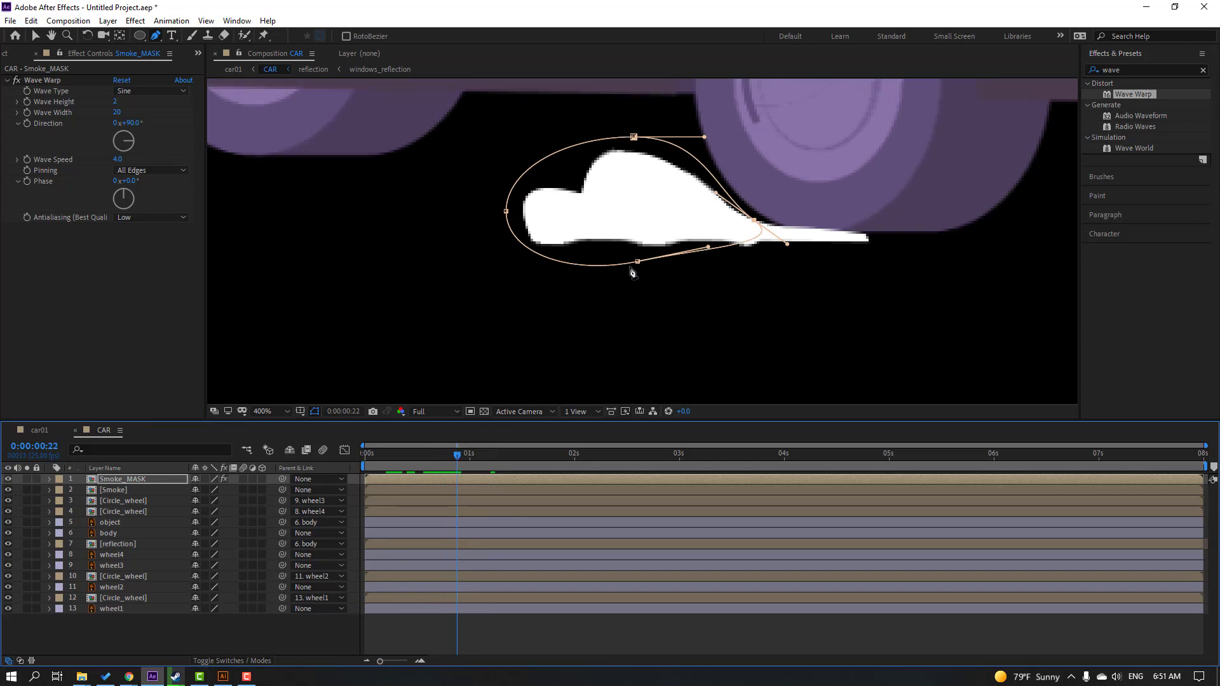
{"action": "left_click_drag", "start_coordinate": [637, 261], "coordinate": [639, 250]}
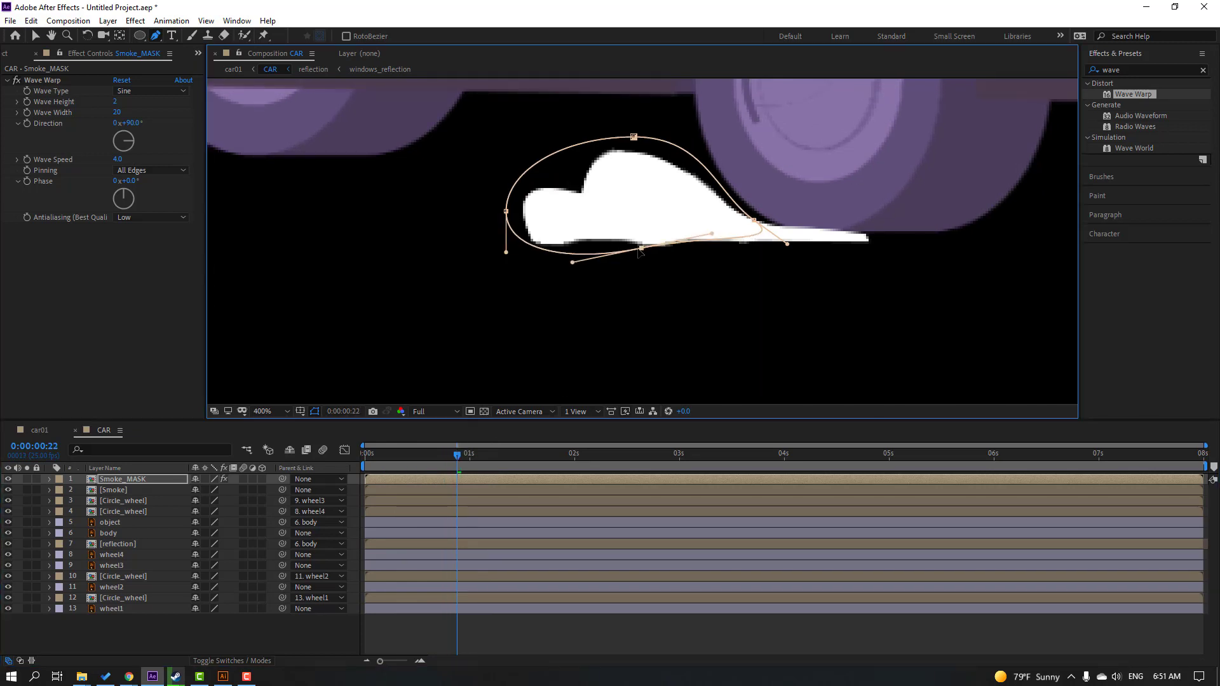
{"action": "left_click", "coordinate": [591, 600]}
{"action": "key", "text": "comma"}
{"action": "key", "text": "space"}
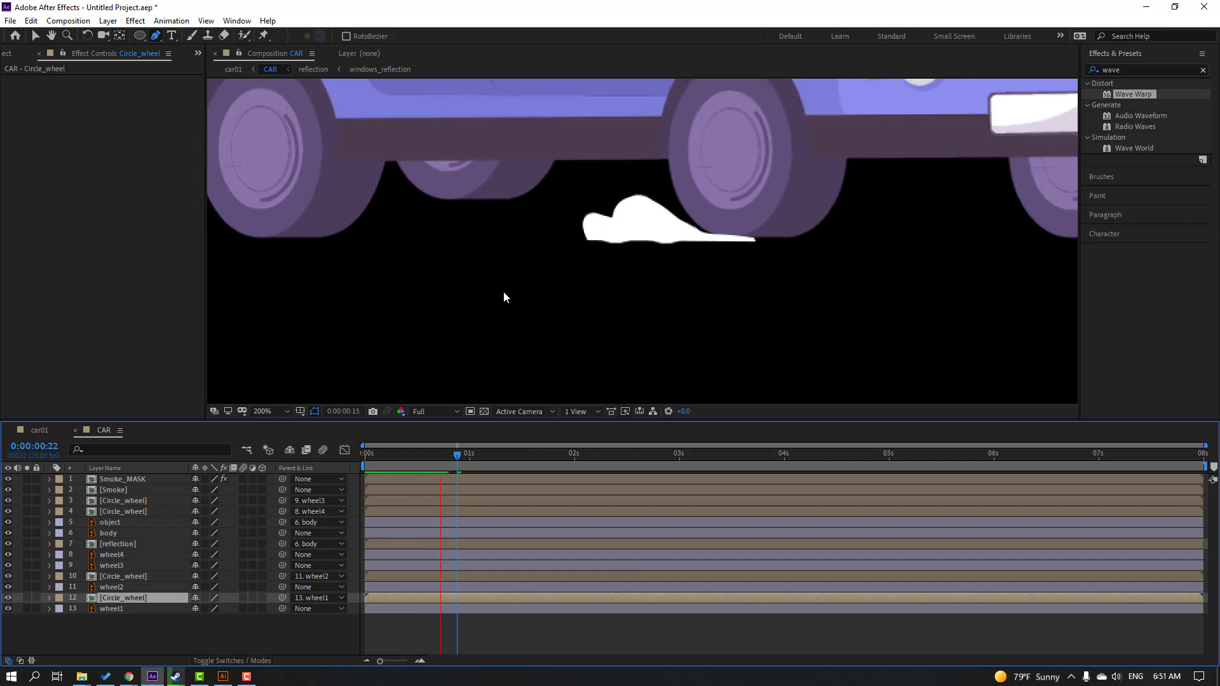
{"action": "key", "text": "ctrl+shift+a"}
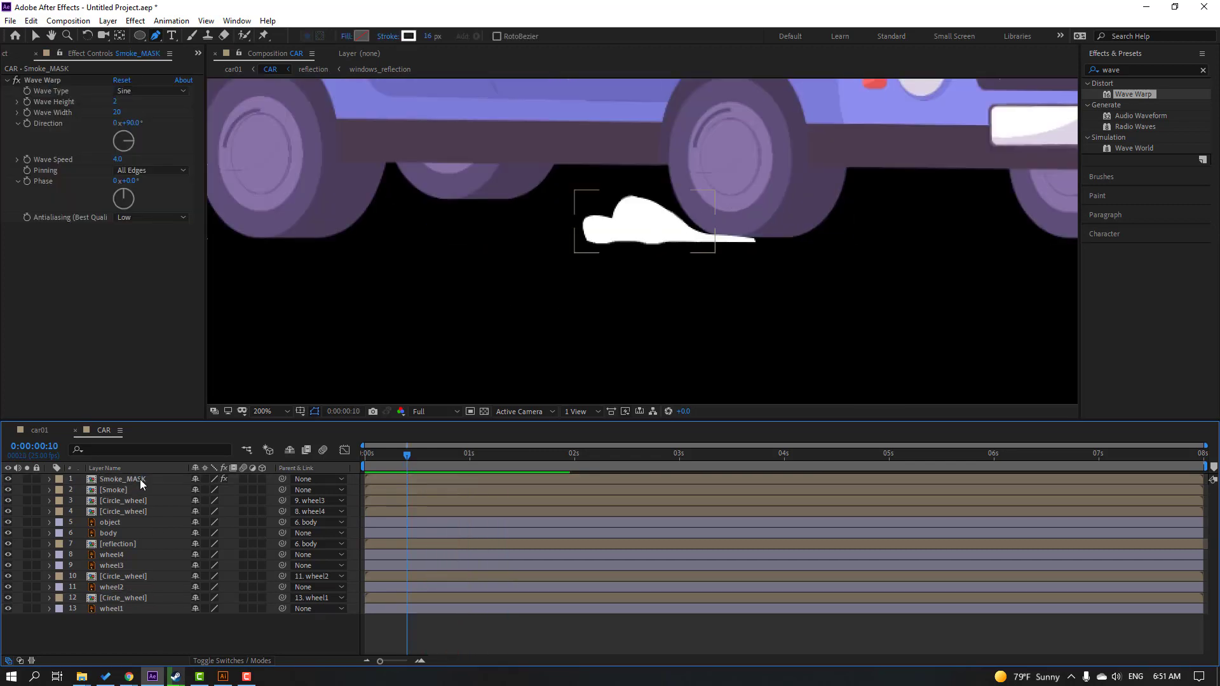
Step: Try a Wave Height of 4 for the Smoke_MASK layer's Wave Warp and preview it
{"action": "left_click", "coordinate": [141, 485]}
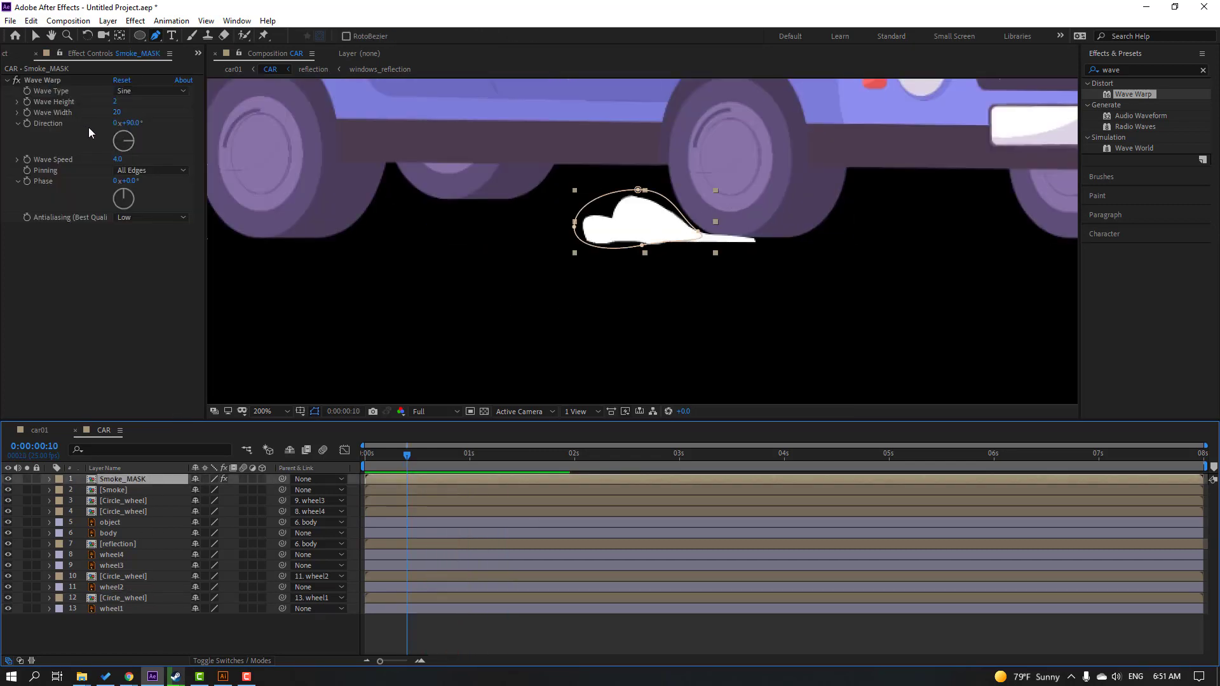
{"action": "left_click", "coordinate": [116, 103]}
{"action": "type", "text": "4"}
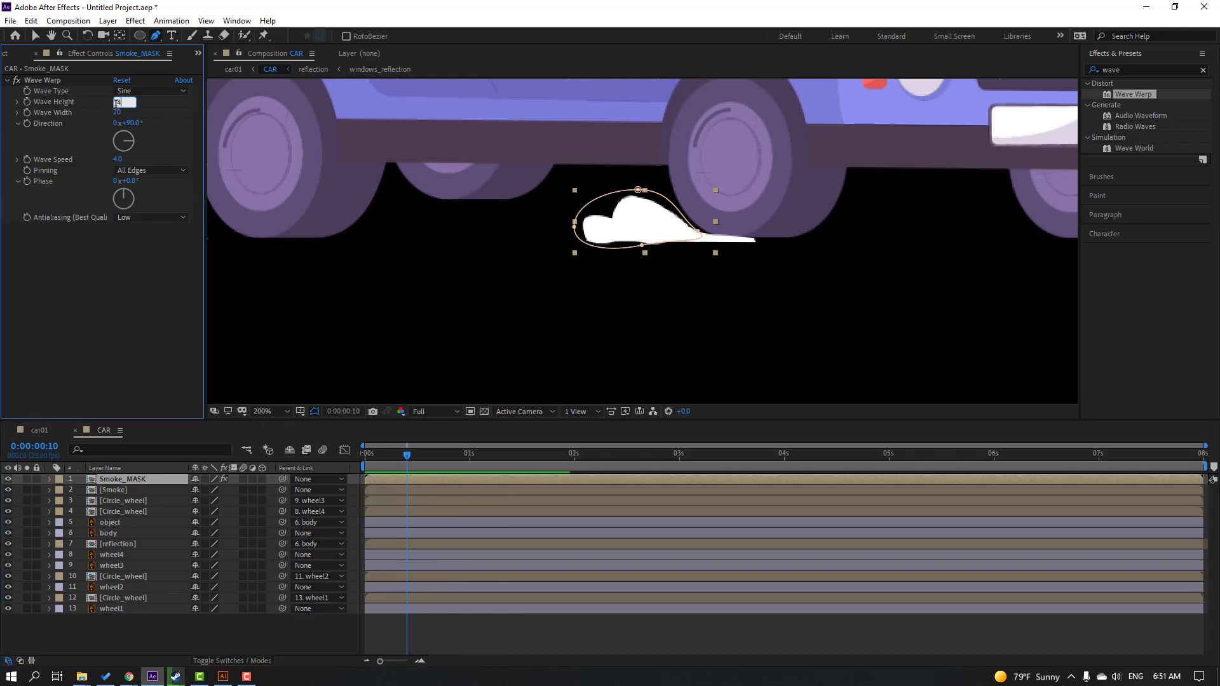
{"action": "key", "text": "Tab"}
{"action": "key", "text": "space"}
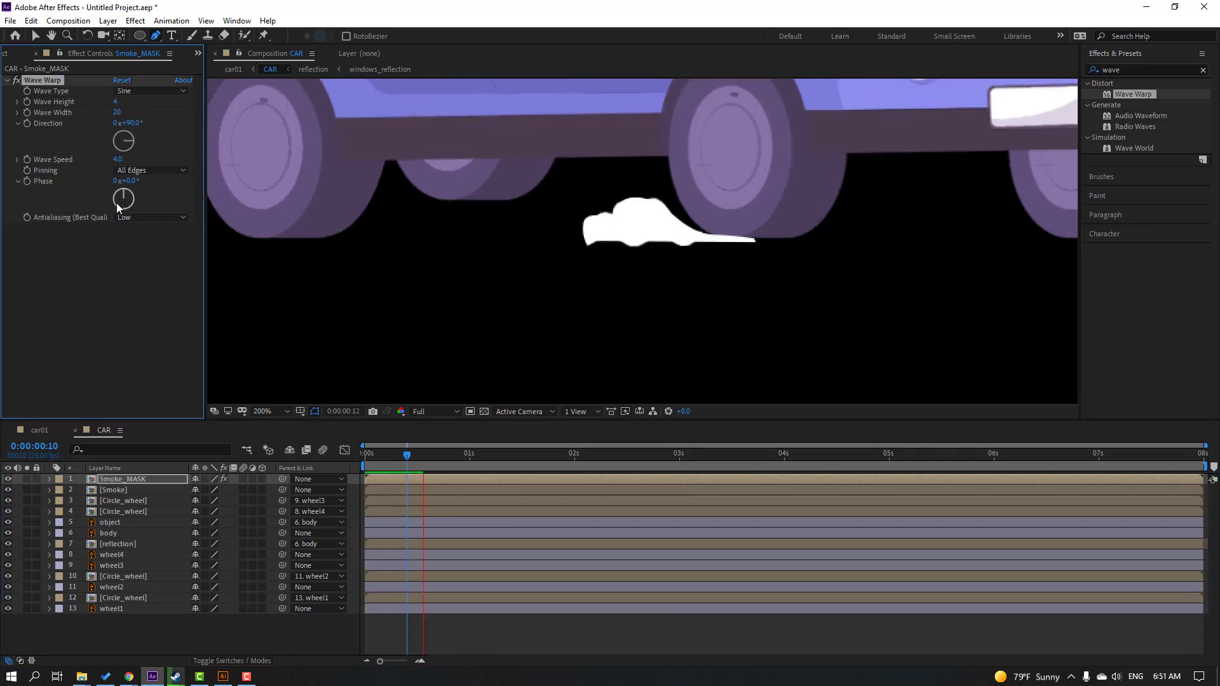
Step: Set the Smoke_MASK layer's Wave Height to 3 and check the puff in view of the whole car
{"action": "left_click", "coordinate": [116, 102]}
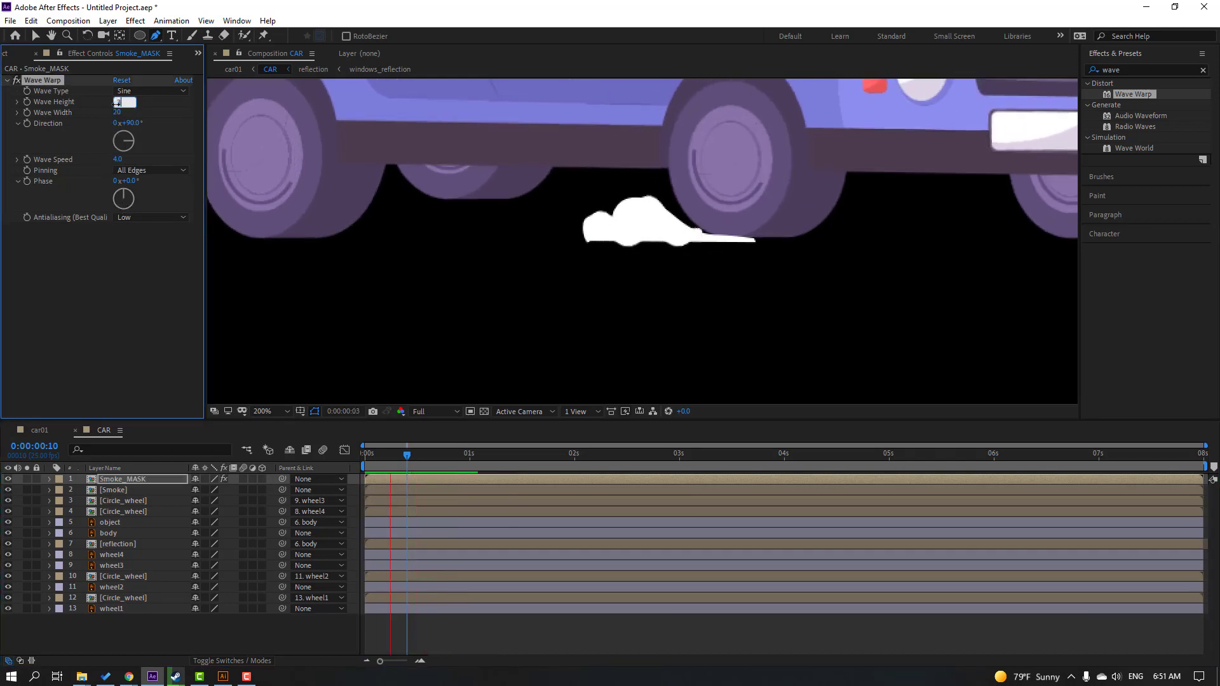
{"action": "type", "text": "3"}
{"action": "key", "text": "Return"}
{"action": "scroll", "coordinate": [486, 265], "scroll_direction": "down", "scroll_amount": 4}
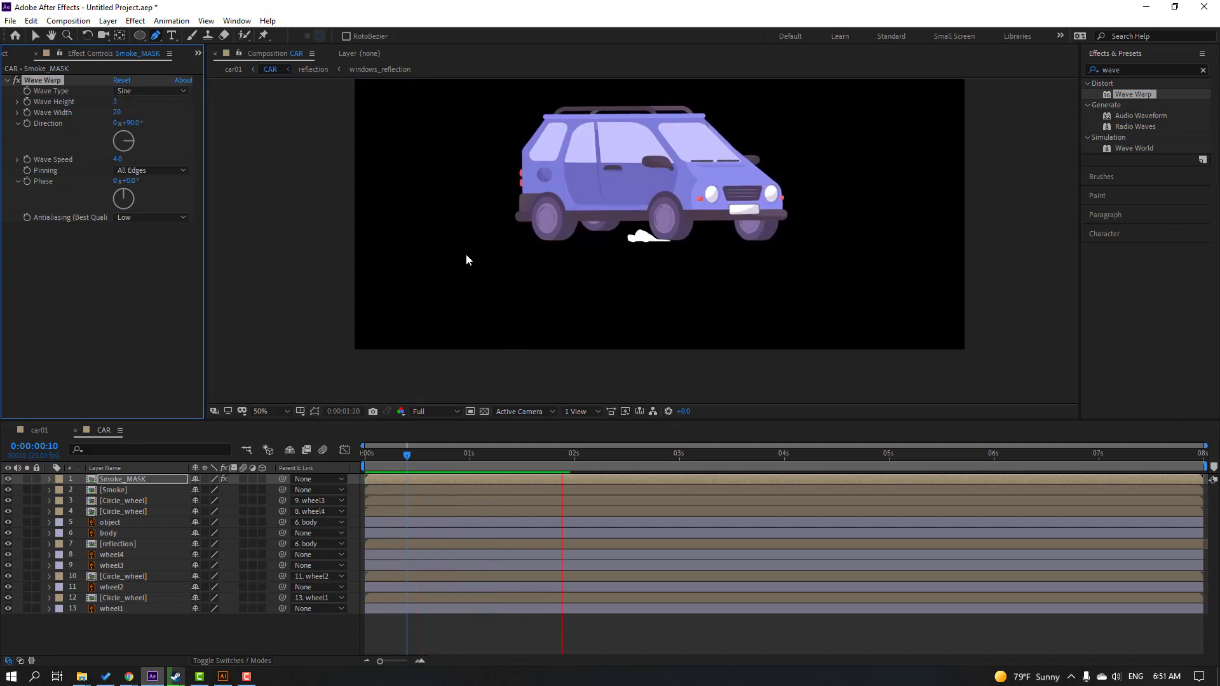
{"action": "scroll", "coordinate": [467, 253], "scroll_direction": "up", "scroll_amount": 2}
{"action": "left_click", "coordinate": [547, 457]}
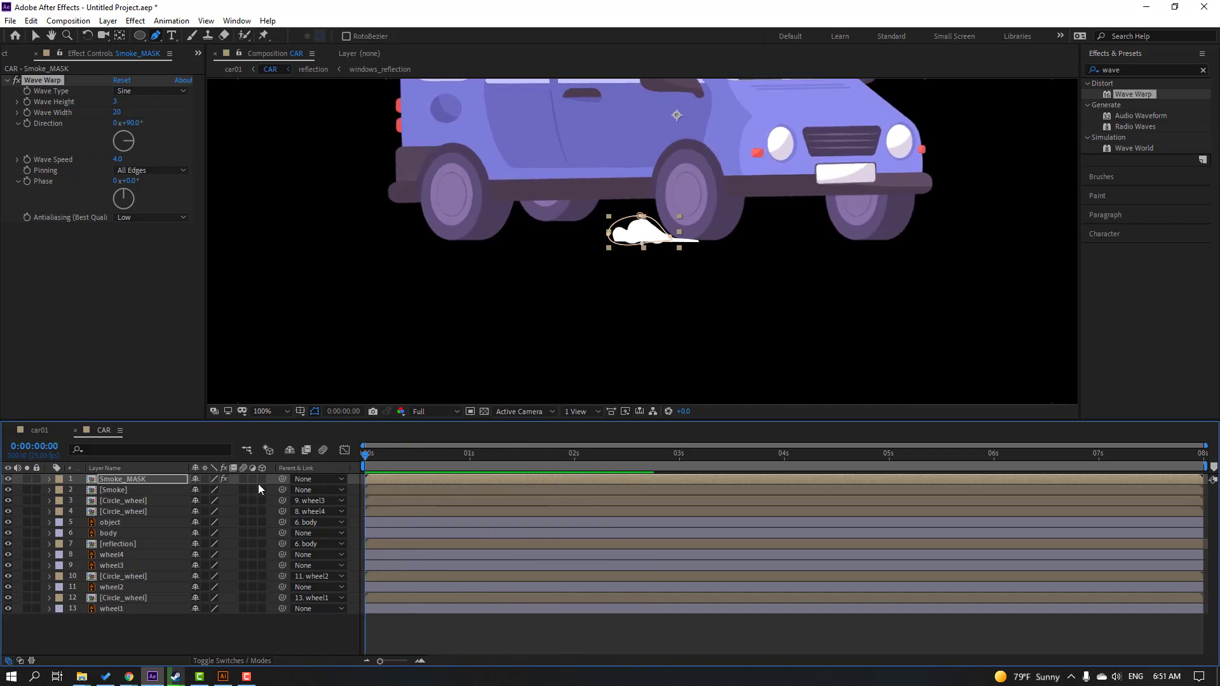
Step: Pre-compose the Smoke_MASK and Smoke layers together into a new composition named Smoke
{"action": "left_click", "coordinate": [113, 491]}
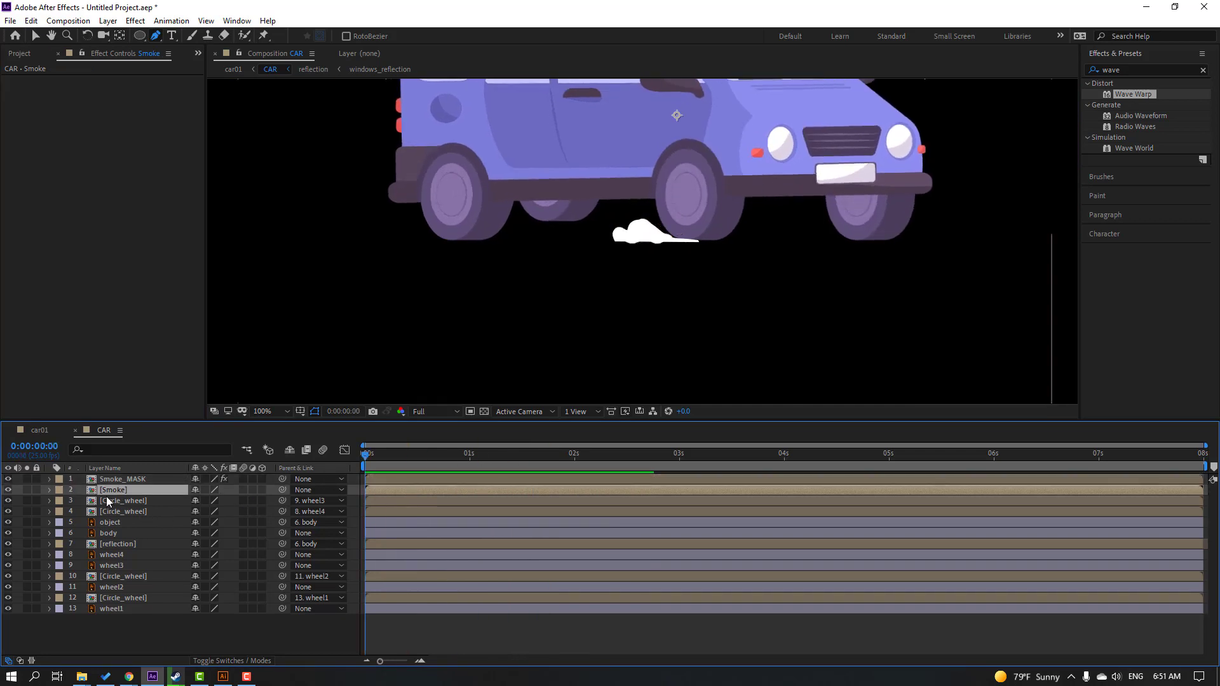
{"action": "left_click", "coordinate": [127, 479], "text": "shift"}
{"action": "right_click", "coordinate": [124, 492]}
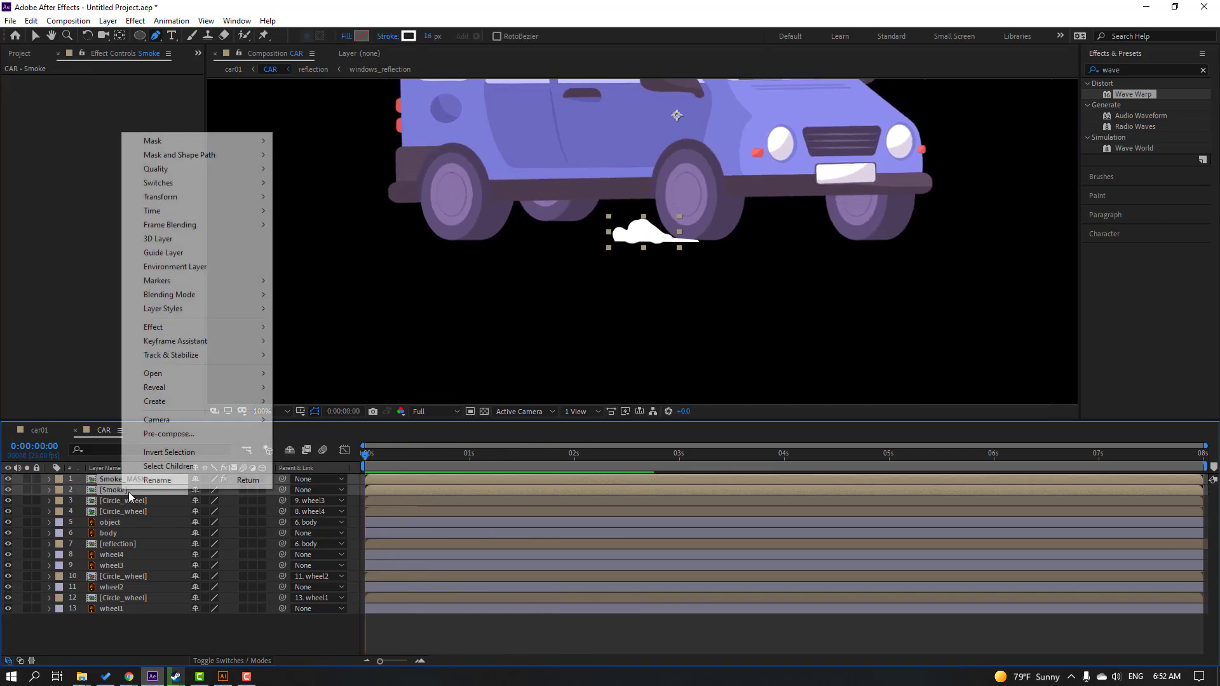
{"action": "left_click", "coordinate": [173, 436]}
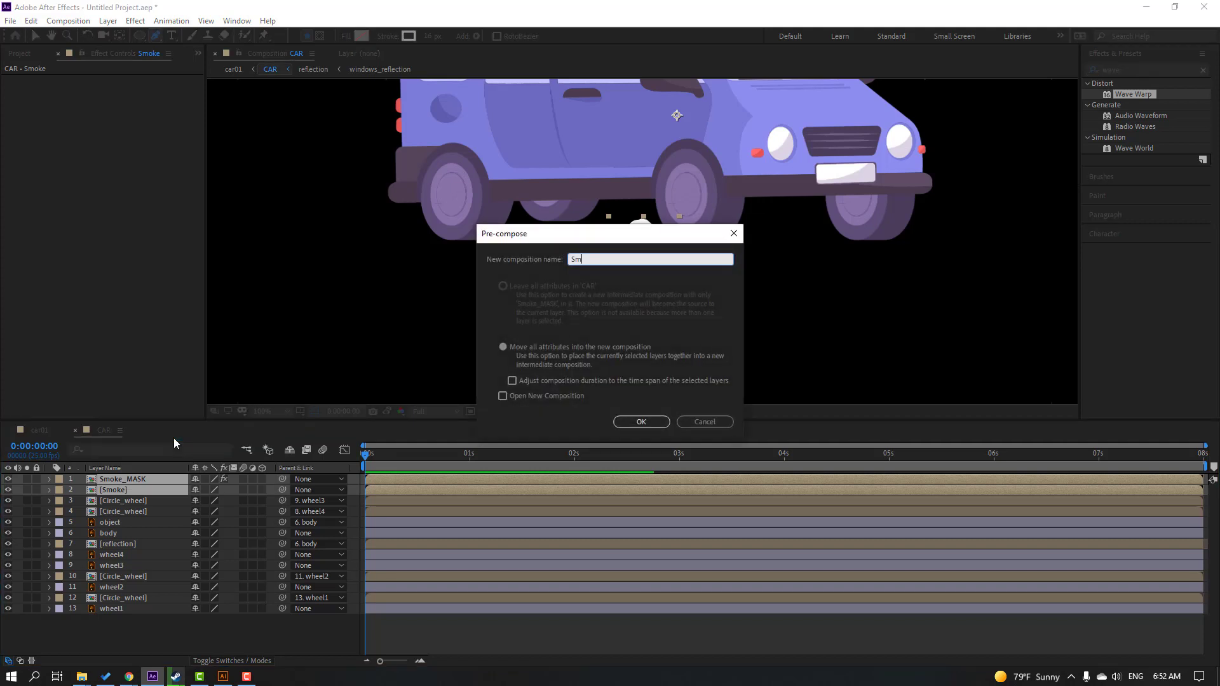
{"action": "left_click", "coordinate": [661, 422]}
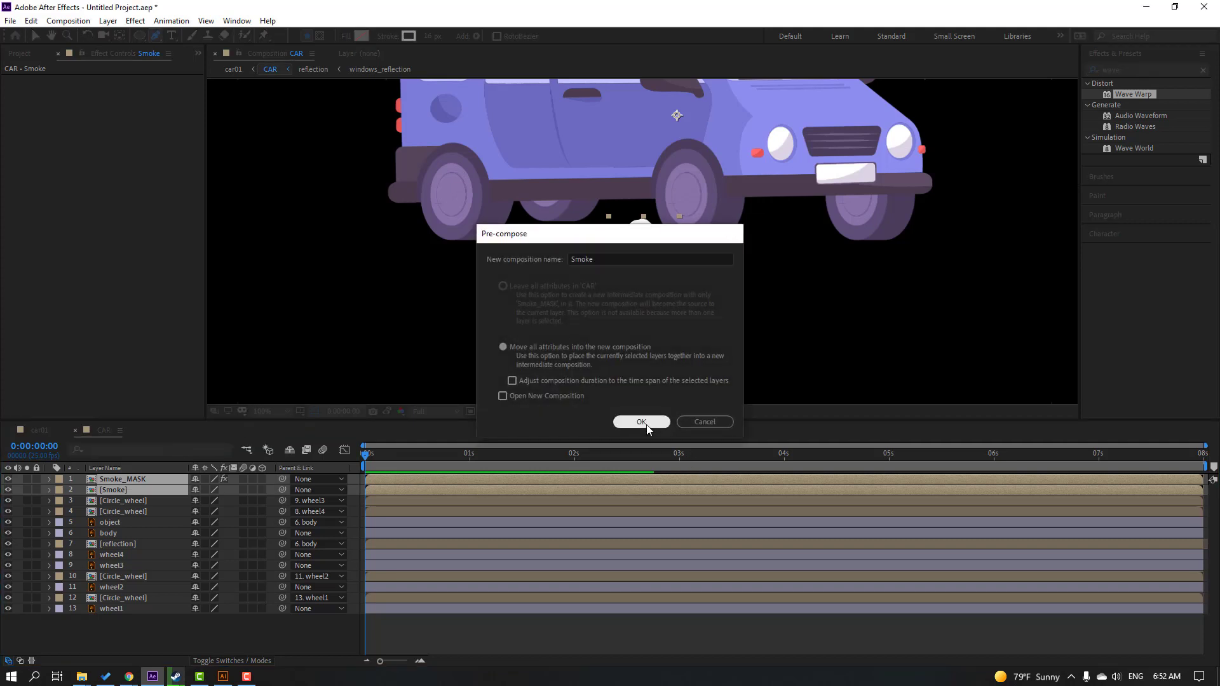
Step: Move the Smoke layer beneath wheel1 at the end of the layer stack and nudge the puff slightly up behind the wheel
{"action": "mouse_move", "coordinate": [365, 455]}
{"action": "left_mouse_down"}
{"action": "mouse_move", "coordinate": [394, 457]}
{"action": "mouse_move", "coordinate": [373, 457]}
{"action": "left_mouse_up"}
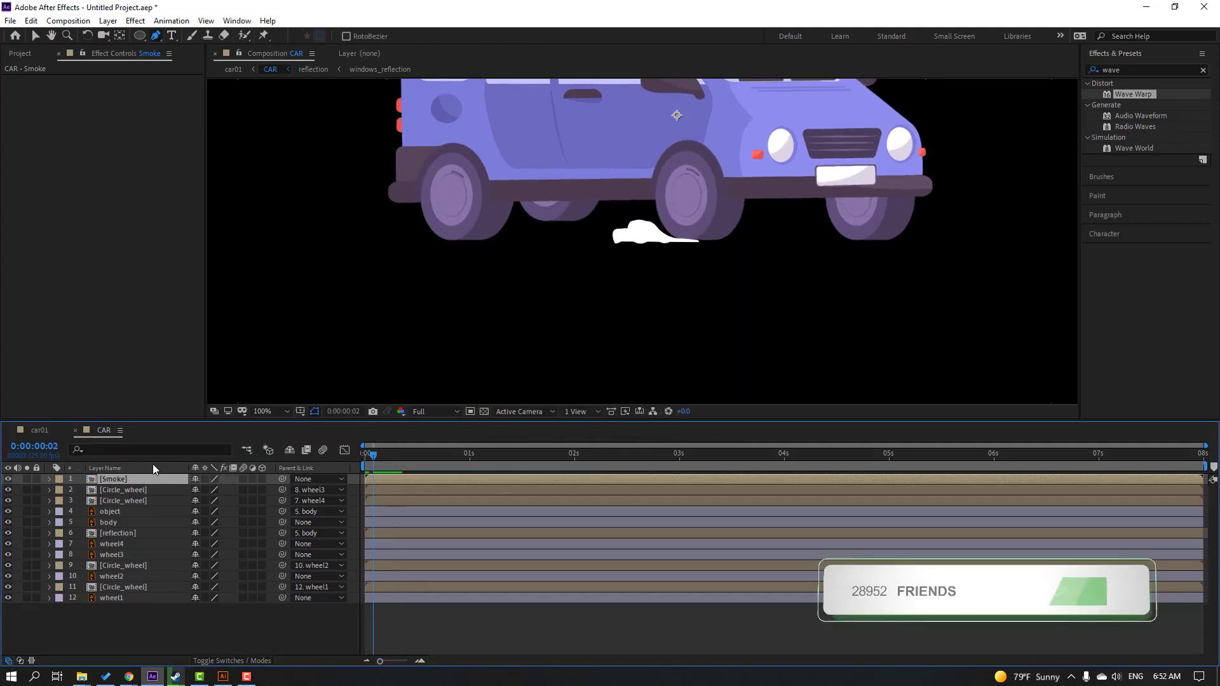
{"action": "left_click_drag", "start_coordinate": [152, 480], "coordinate": [140, 605]}
{"action": "key", "text": "v"}
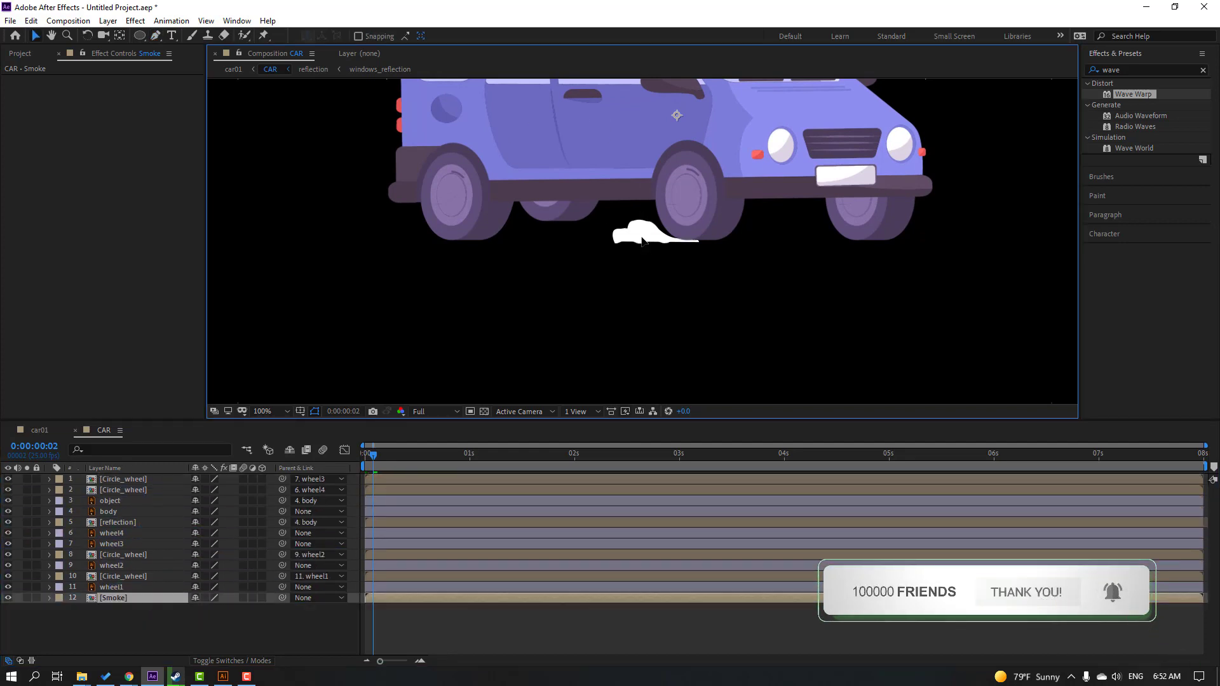
{"action": "left_click_drag", "start_coordinate": [641, 242], "coordinate": [639, 240]}
{"action": "mouse_move", "coordinate": [373, 454]}
{"action": "left_mouse_down"}
{"action": "mouse_move", "coordinate": [559, 452]}
{"action": "mouse_move", "coordinate": [382, 455]}
{"action": "left_mouse_up"}
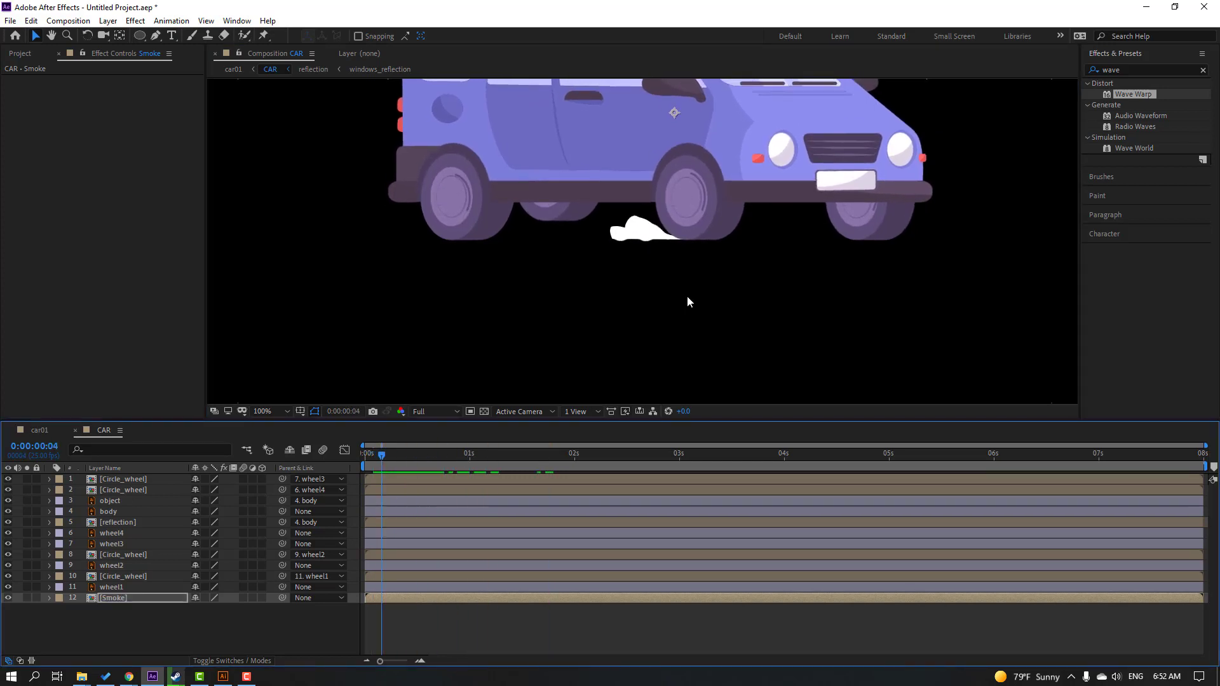
Step: Duplicate the Smoke layer and place the copy at ground level behind the far front wheel
{"action": "scroll", "coordinate": [686, 302], "scroll_direction": "up", "scroll_amount": 1}
{"action": "left_click", "coordinate": [116, 596]}
{"action": "key", "text": "ctrl+d"}
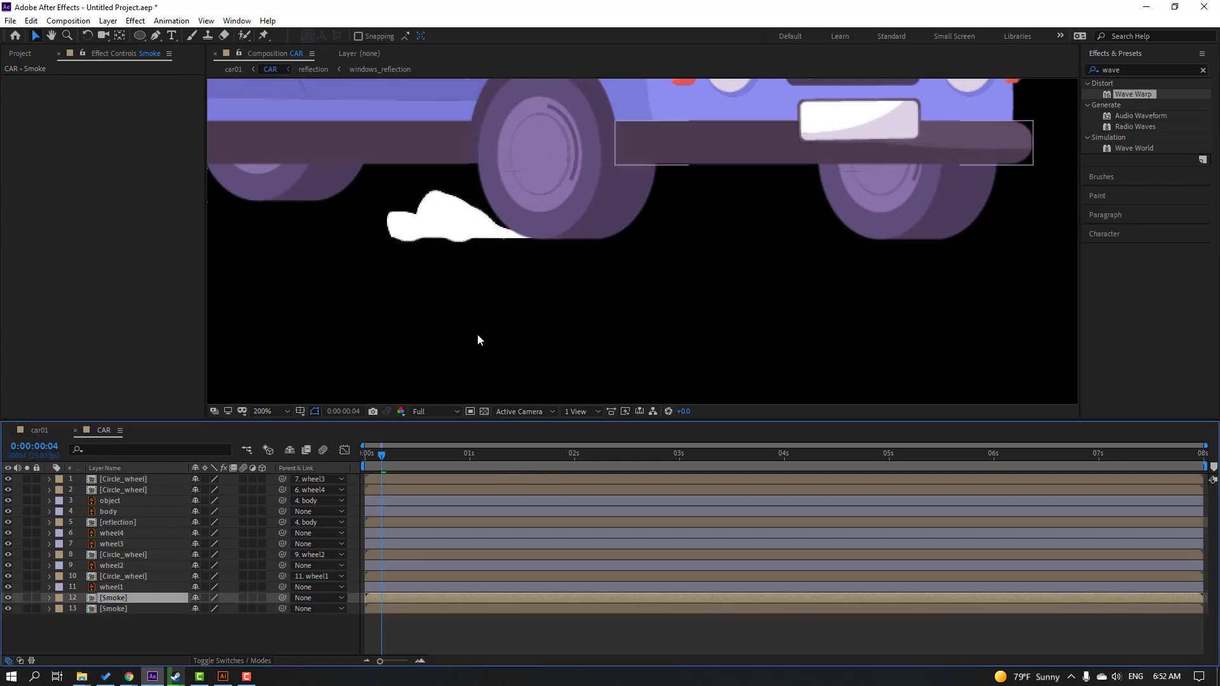
{"action": "left_click_drag", "start_coordinate": [464, 234], "coordinate": [792, 233]}
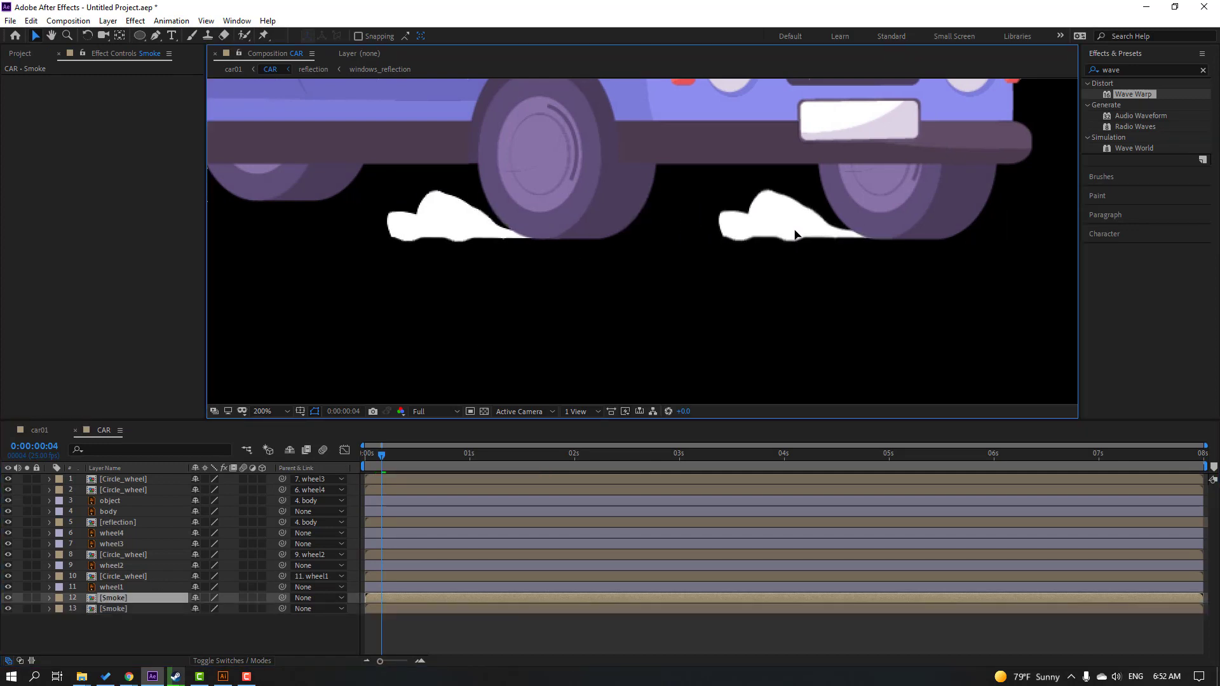
Step: Preview both smoke puffs in the CAR composition and in the full car01 scene
{"action": "left_click", "coordinate": [374, 454]}
{"action": "key", "text": "space"}
{"action": "scroll", "coordinate": [546, 334], "scroll_direction": "down", "scroll_amount": 4}
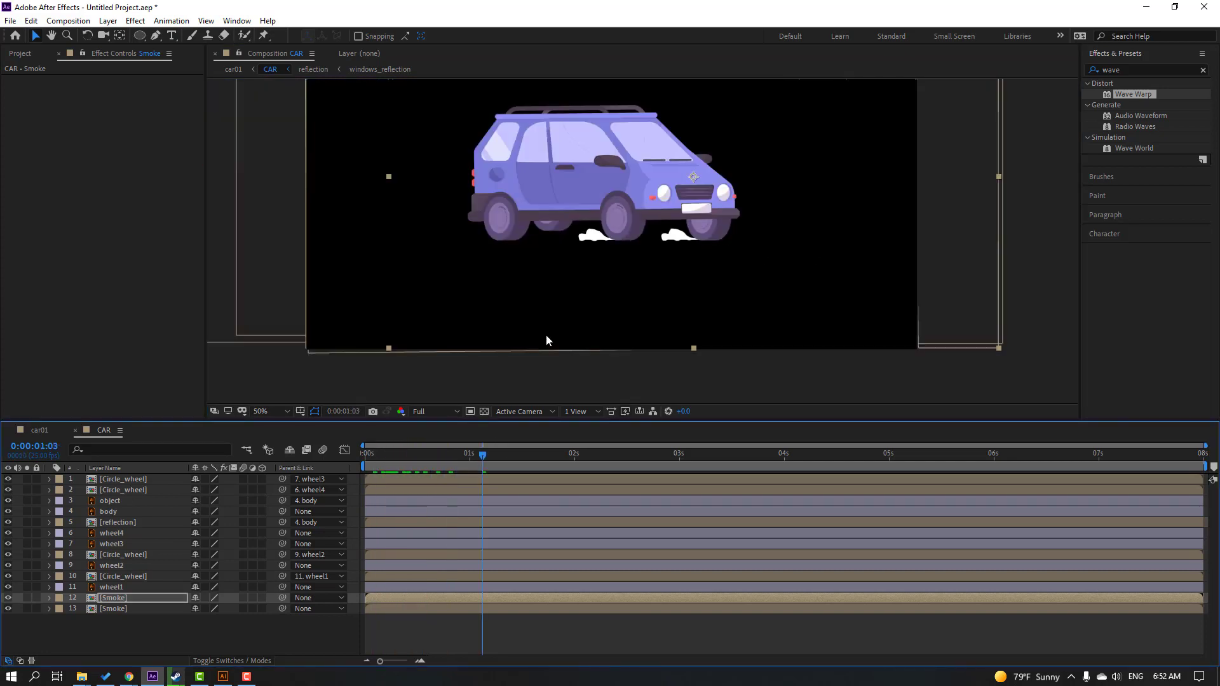
{"action": "key", "text": "space"}
{"action": "left_click", "coordinate": [39, 432]}
{"action": "key", "text": "space"}
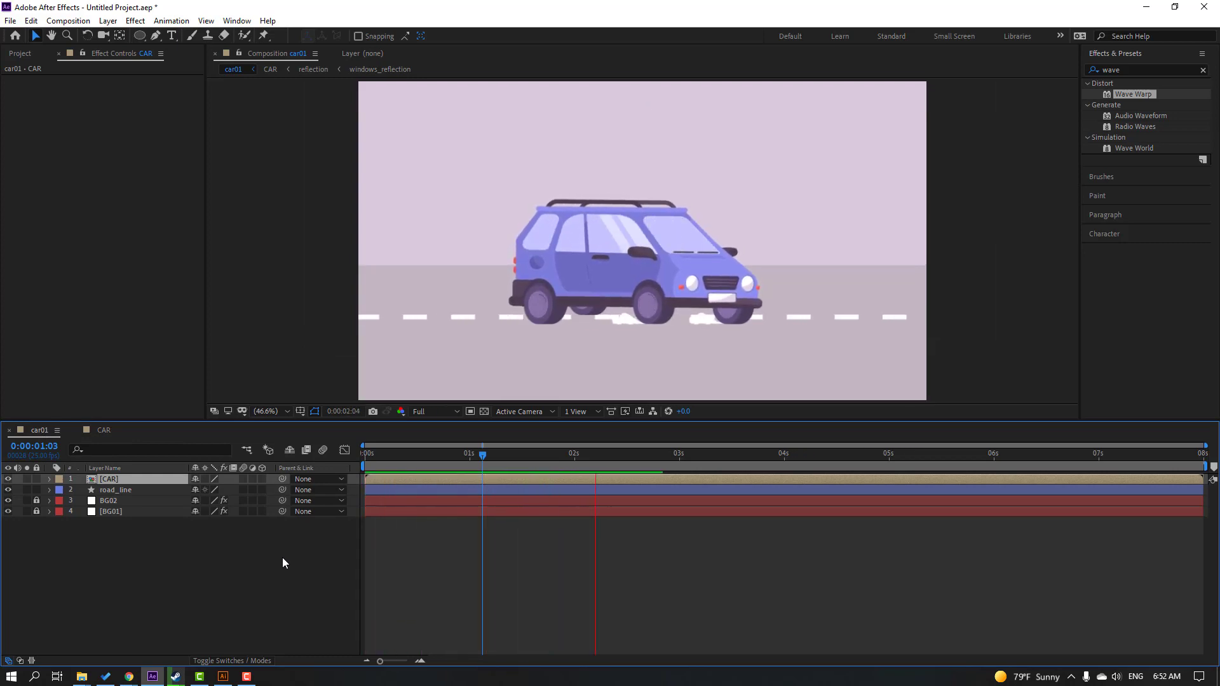
Step: Move the road_line layer straight down so the dashed line runs just below the car's wheels, and preview the scene
{"action": "left_click", "coordinate": [109, 493]}
{"action": "left_click", "coordinate": [112, 493]}
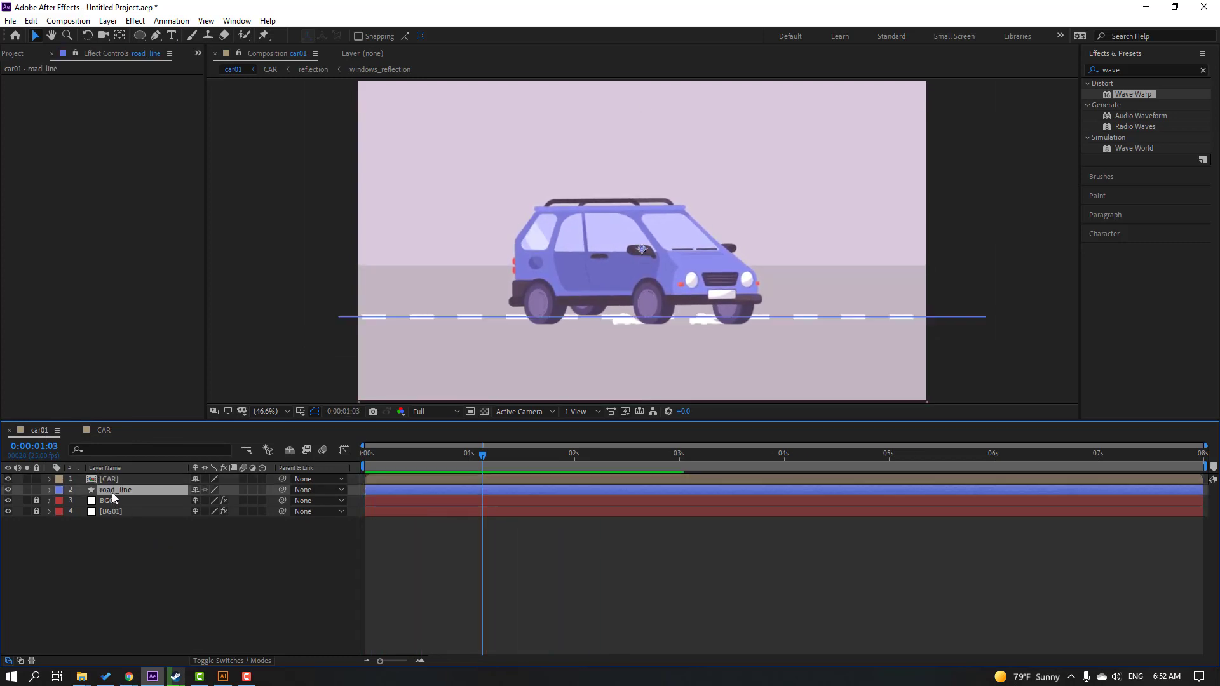
{"action": "left_click_drag", "start_coordinate": [641, 249], "coordinate": [641, 266]}
{"action": "key", "text": "space"}
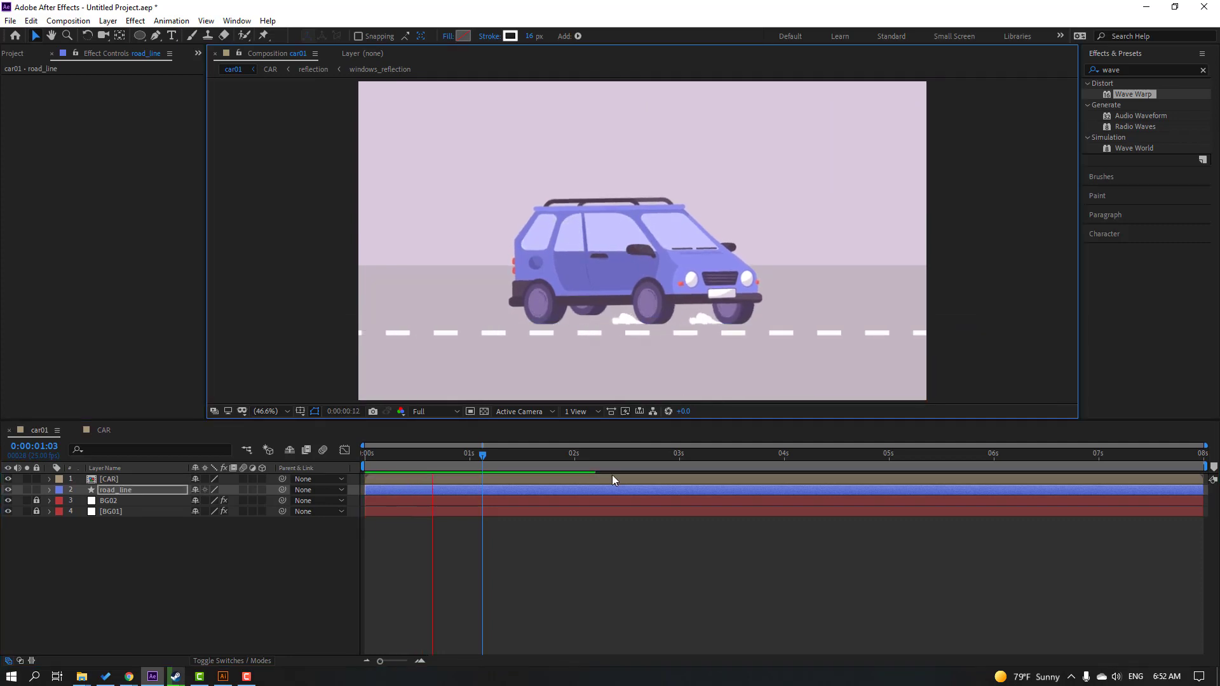
Step: In the CAR composition, scale both Smoke layers to 72% and move them back down to ground level behind their wheels
{"action": "left_click", "coordinate": [104, 430]}
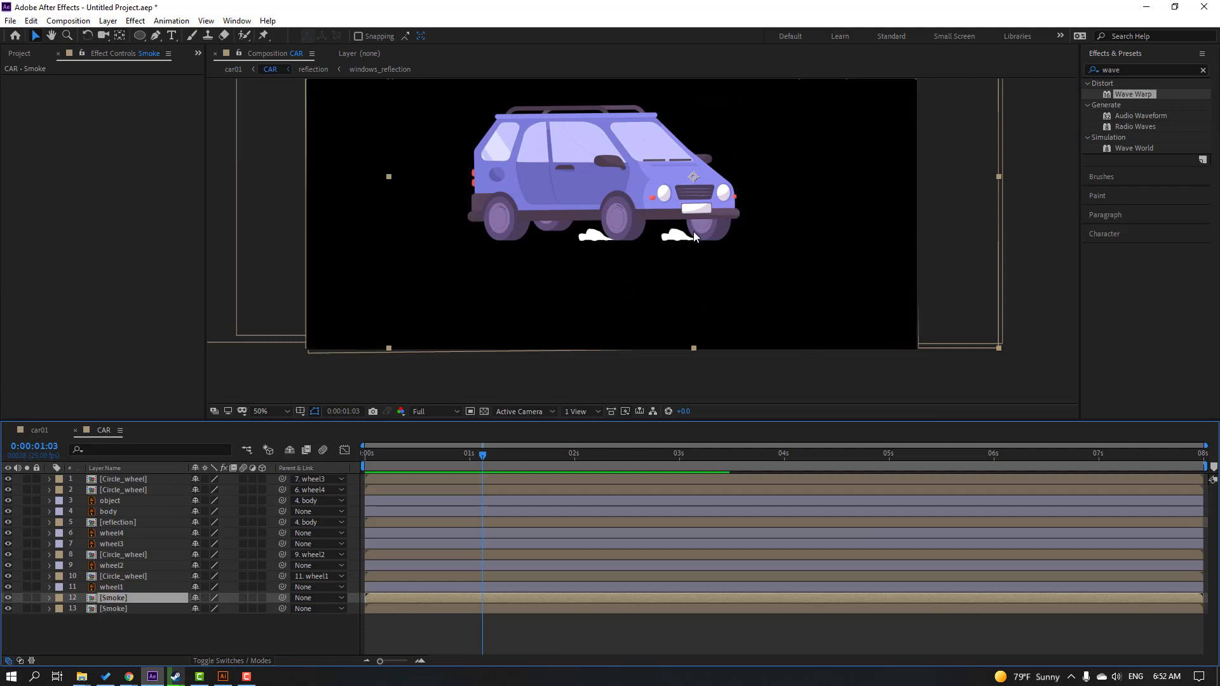
{"action": "scroll", "coordinate": [692, 231], "scroll_direction": "up", "scroll_amount": 2}
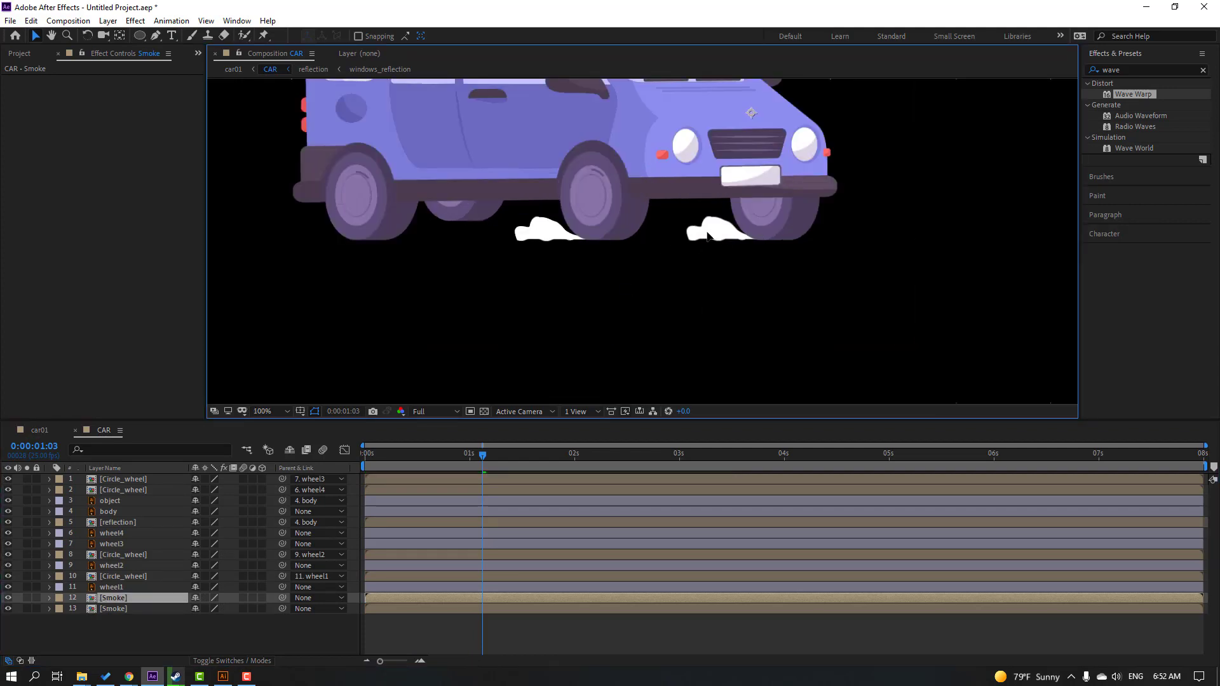
{"action": "left_click", "coordinate": [483, 362]}
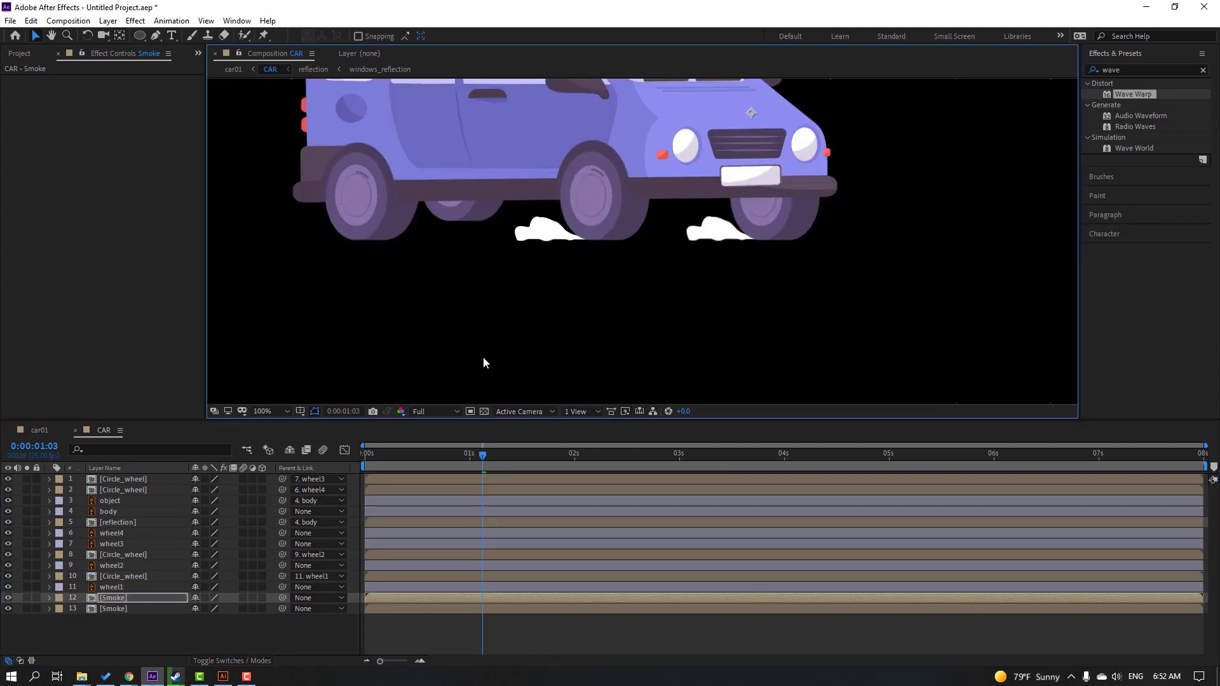
{"action": "left_click", "coordinate": [112, 609], "text": "shift"}
{"action": "key", "text": "s"}
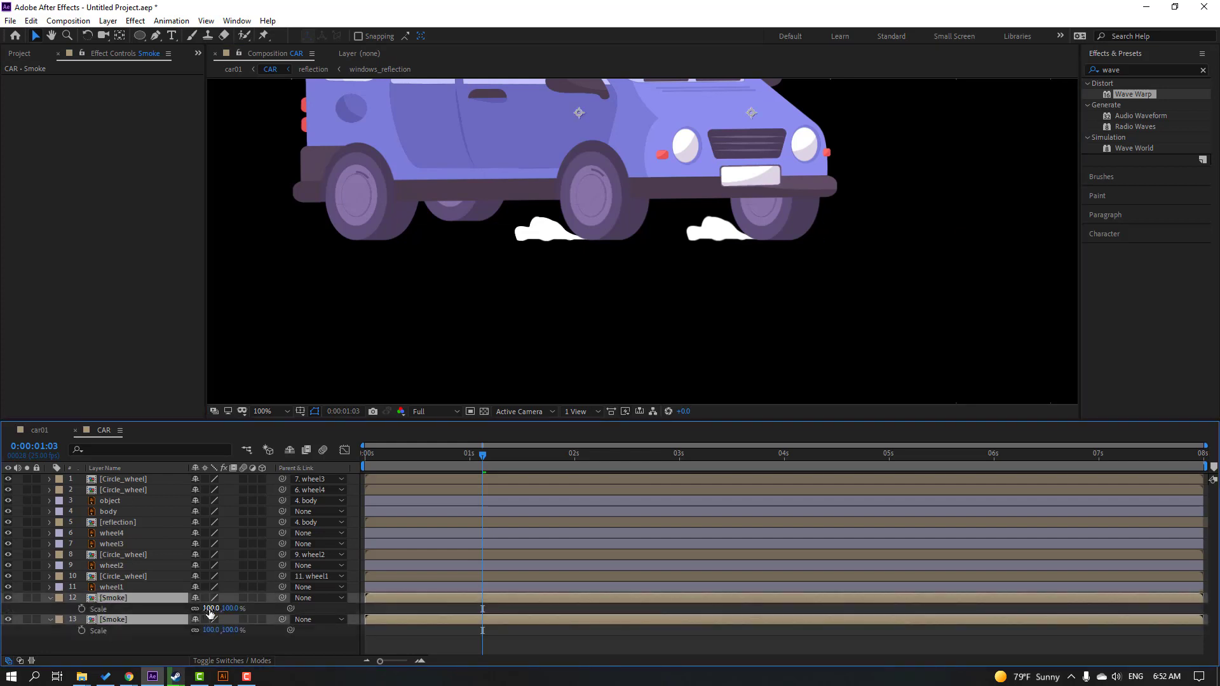
{"action": "left_click_drag", "start_coordinate": [210, 612], "coordinate": [175, 612]}
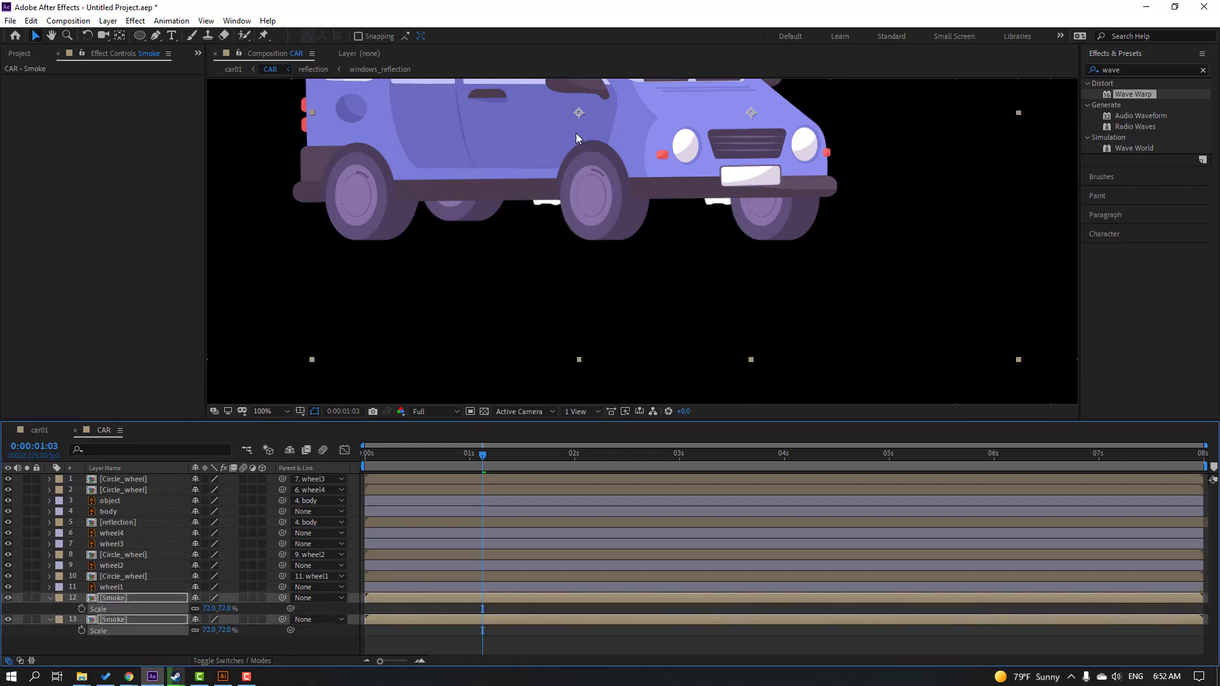
{"action": "left_click_drag", "start_coordinate": [578, 113], "coordinate": [573, 146]}
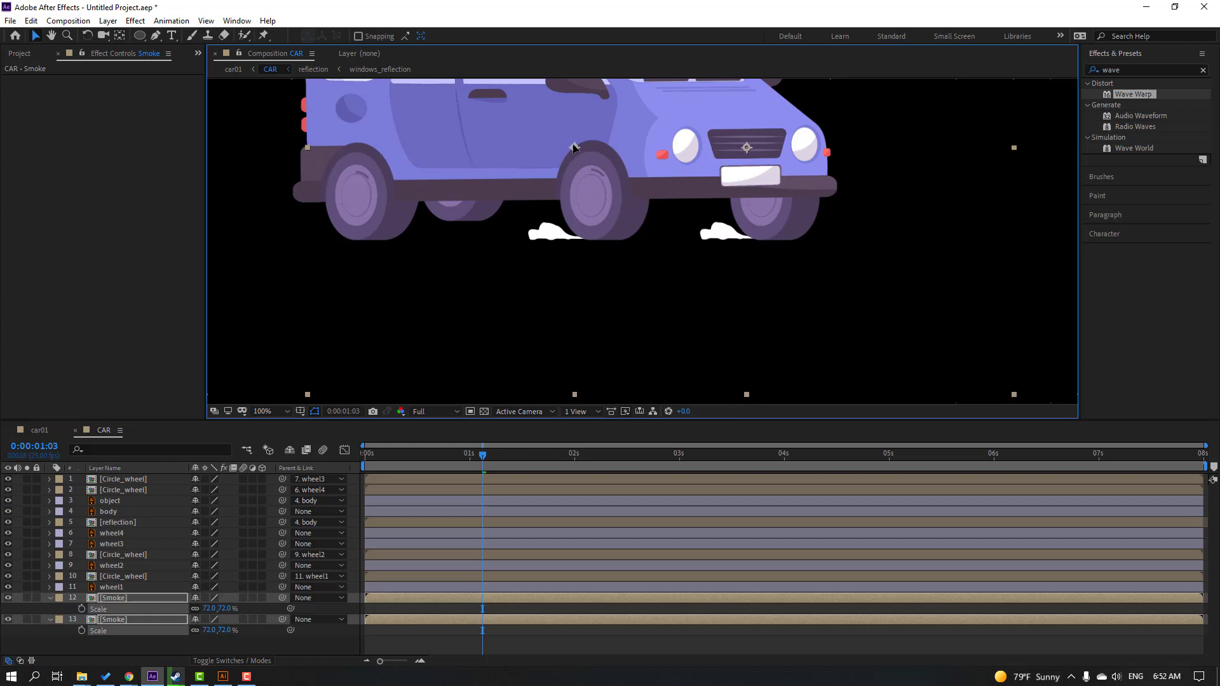
Step: Preview the smaller smoke puffs in the CAR composition and in the car01 scene
{"action": "left_click", "coordinate": [527, 648]}
{"action": "key", "text": "comma"}
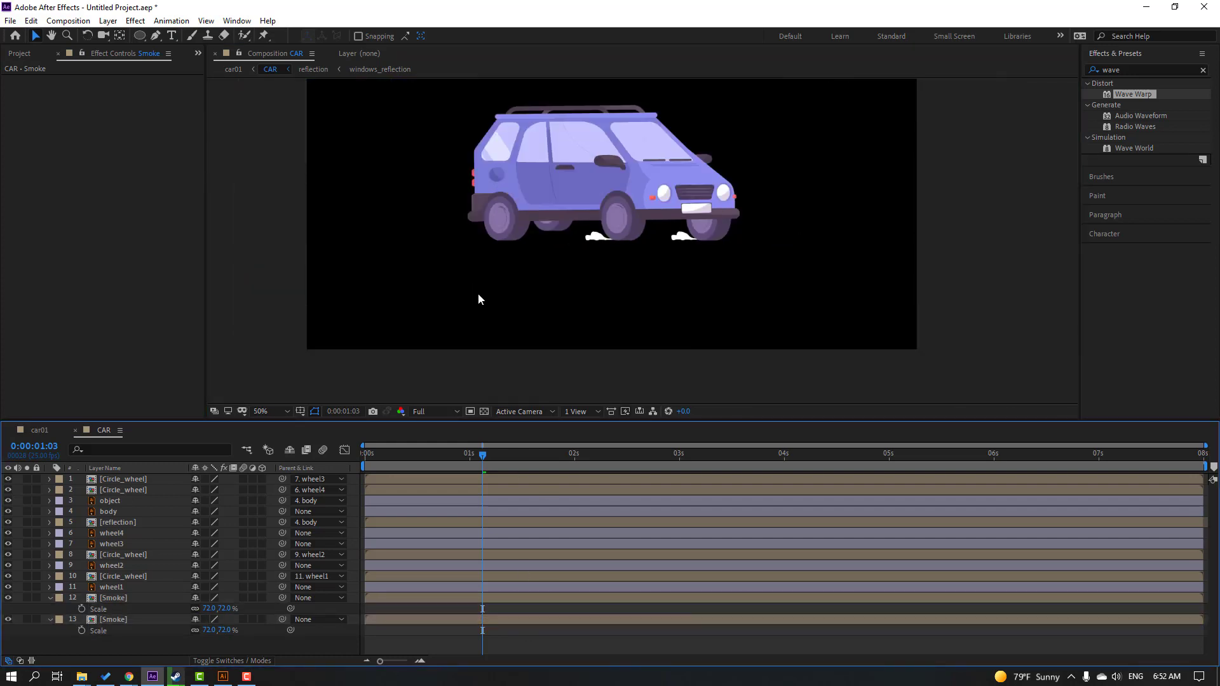
{"action": "key", "text": "space"}
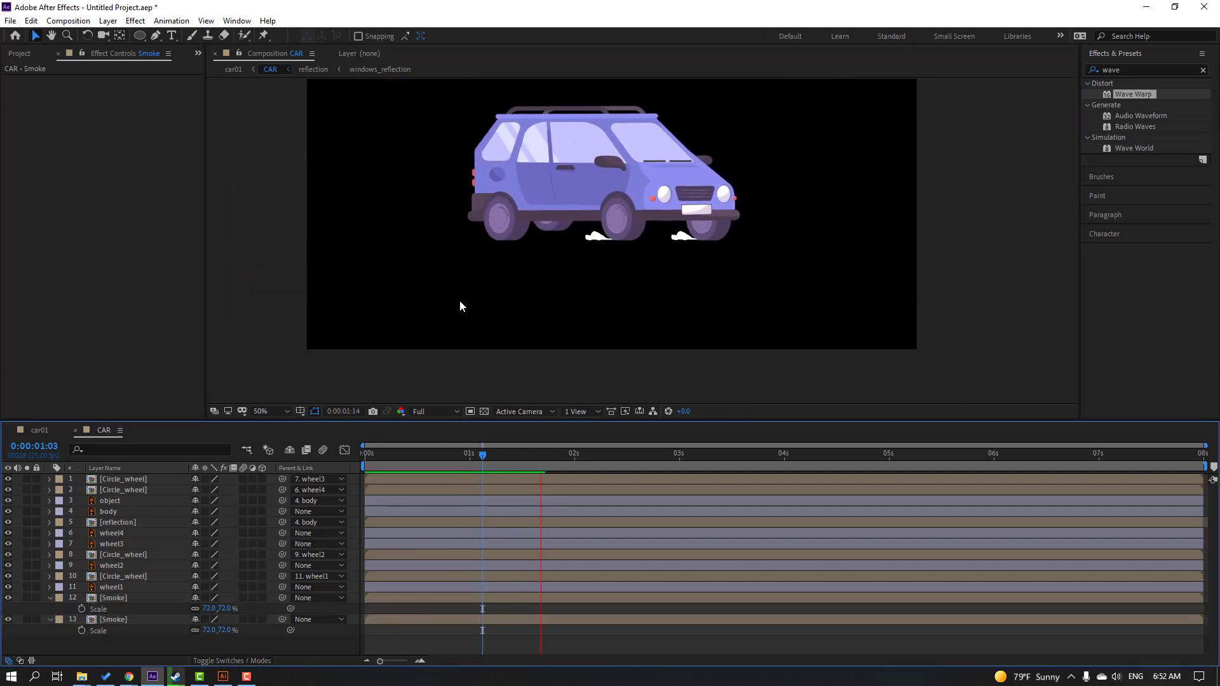
{"action": "key", "text": "period"}
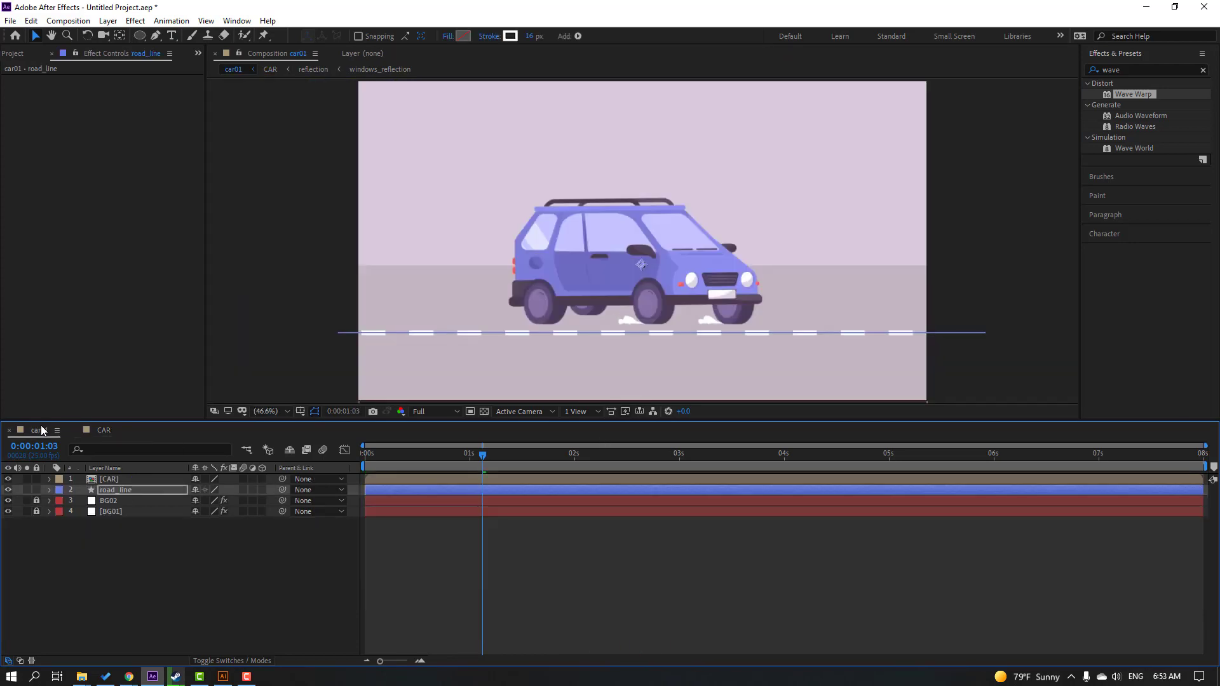
{"action": "key", "text": "space"}
Step: At the start of the CAR composition, duplicate the Smoke layer and place the copy behind the far rear wheel
{"action": "left_click_drag", "start_coordinate": [377, 449], "coordinate": [258, 467]}
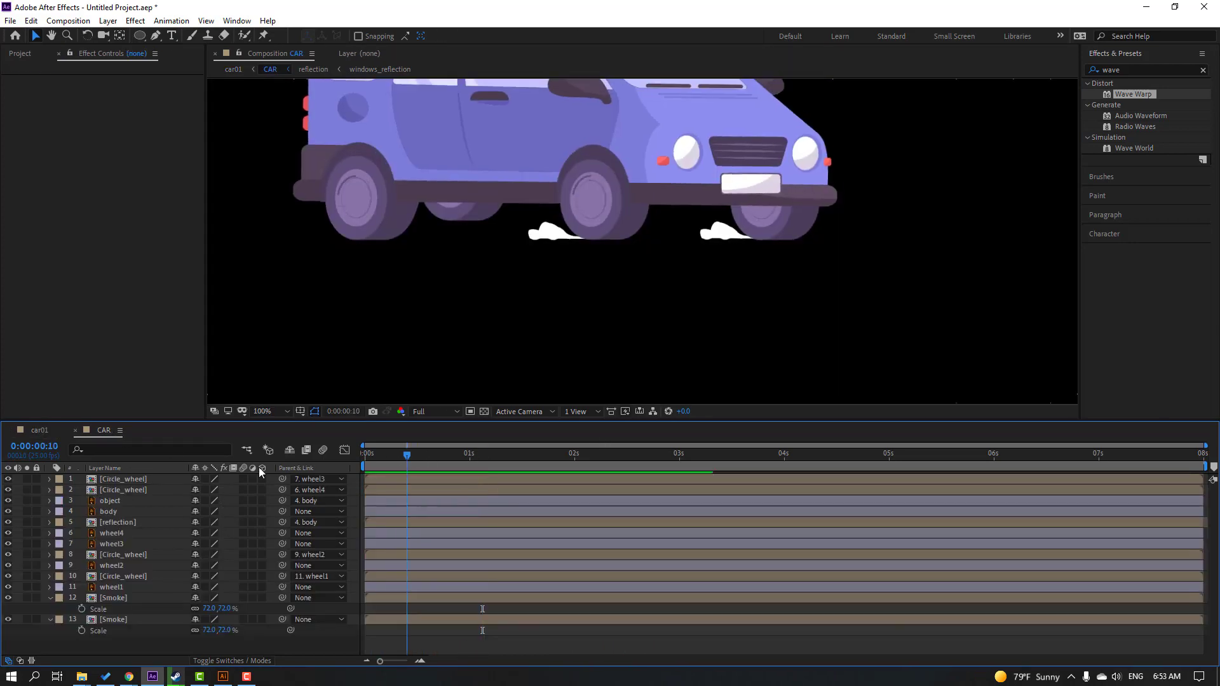
{"action": "left_click", "coordinate": [51, 599]}
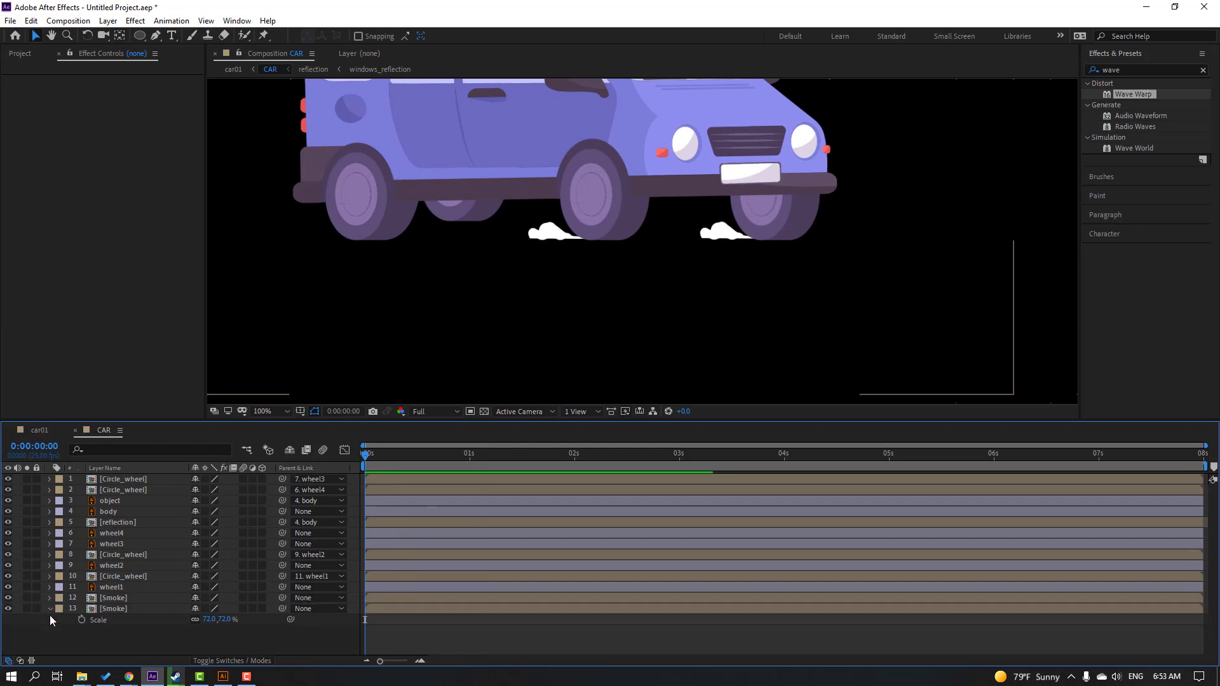
{"action": "left_click", "coordinate": [101, 607]}
{"action": "left_click", "coordinate": [137, 597]}
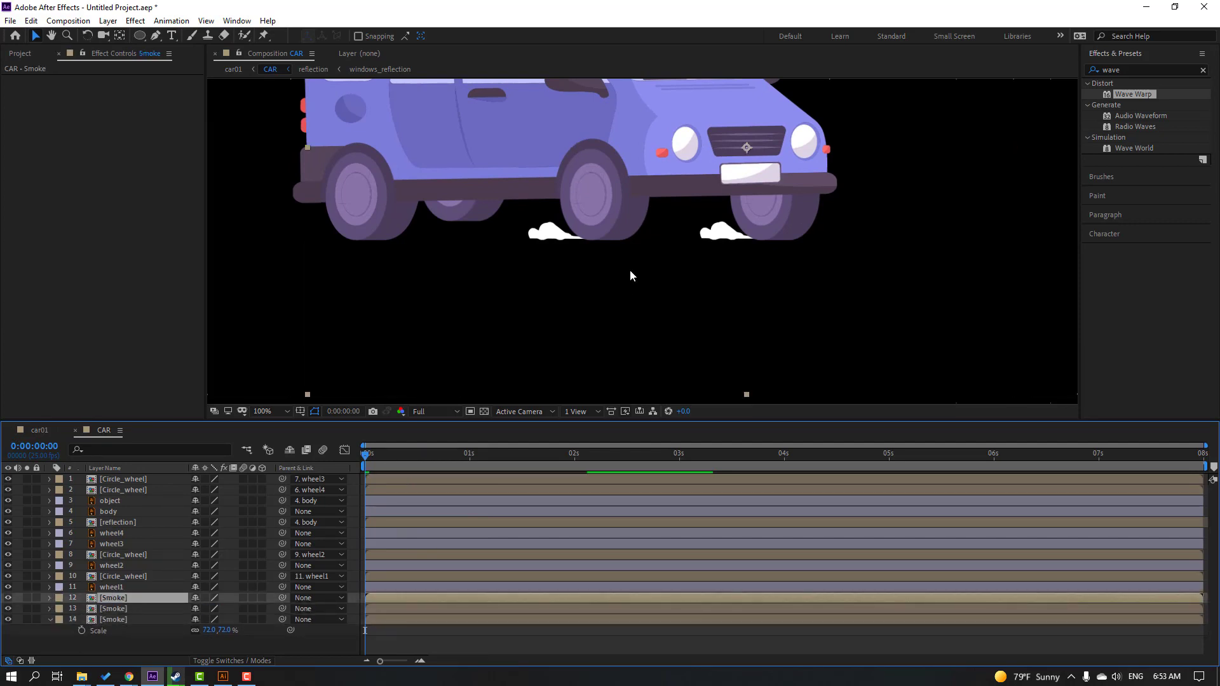
{"action": "key", "text": "ctrl+d"}
{"action": "left_click_drag", "start_coordinate": [199, 245], "coordinate": [408, 230]}
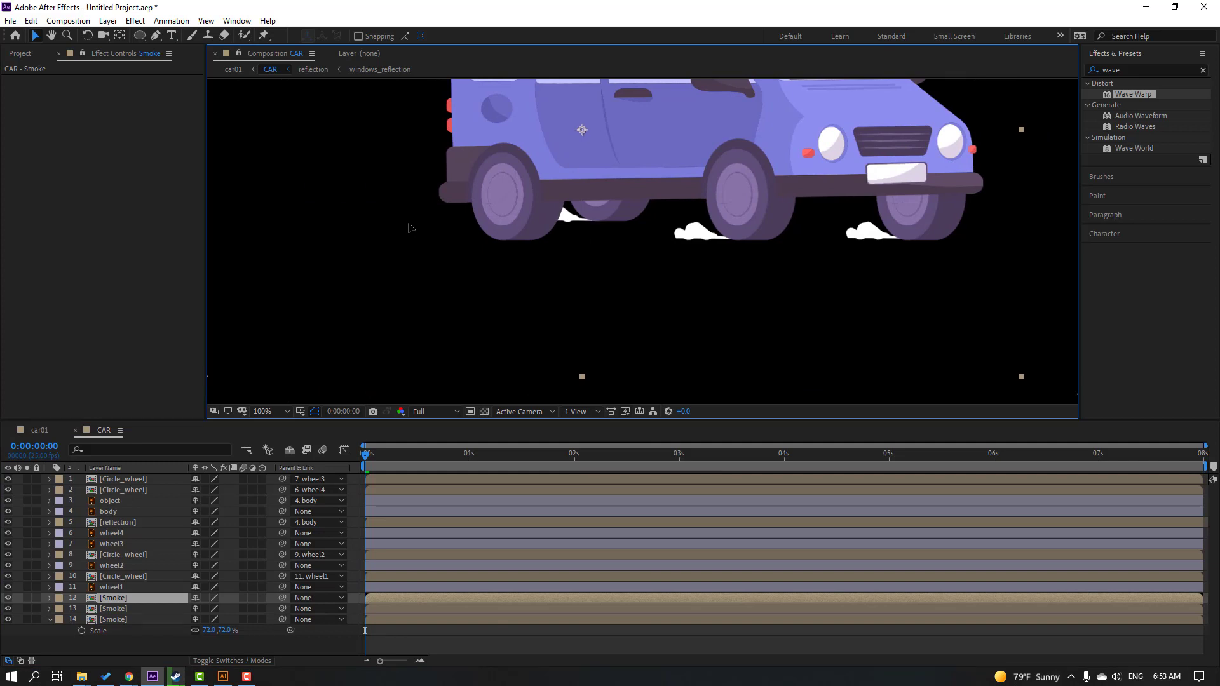
Step: Duplicate that Smoke copy, place the new puff at ground level behind the near rear wheel, and return to the car01 composition
{"action": "key", "text": "ctrl+d"}
{"action": "left_click_drag", "start_coordinate": [565, 222], "coordinate": [473, 241]}
{"action": "left_click", "coordinate": [41, 432]}
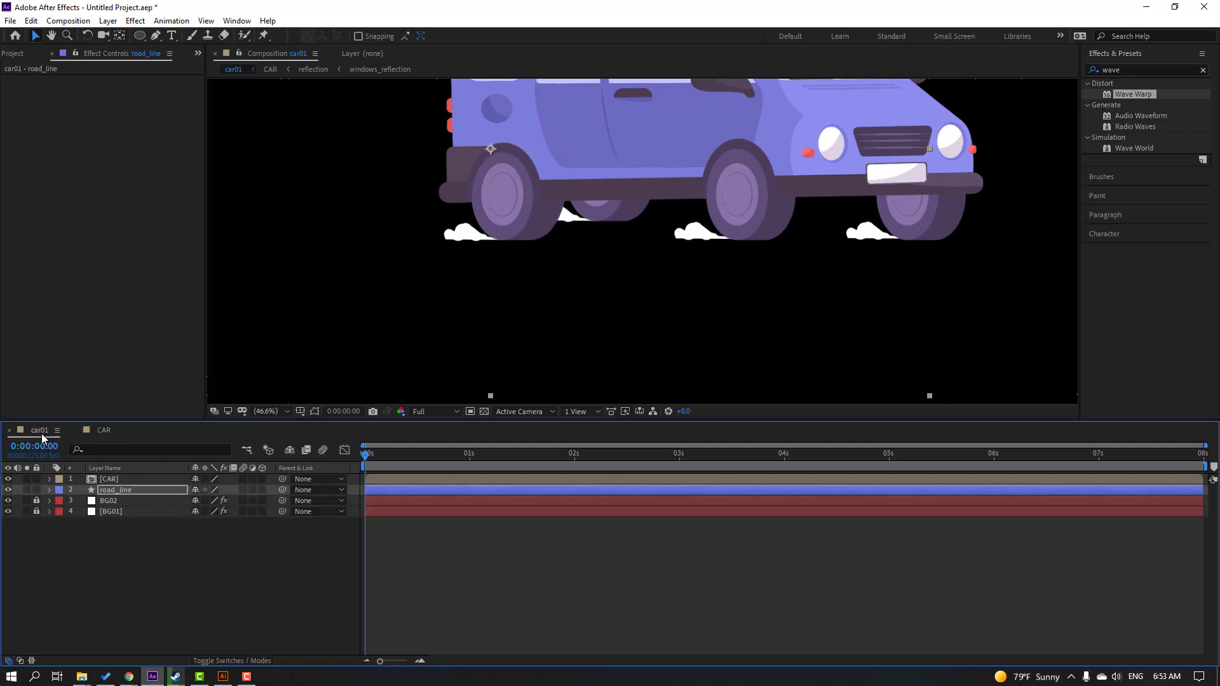